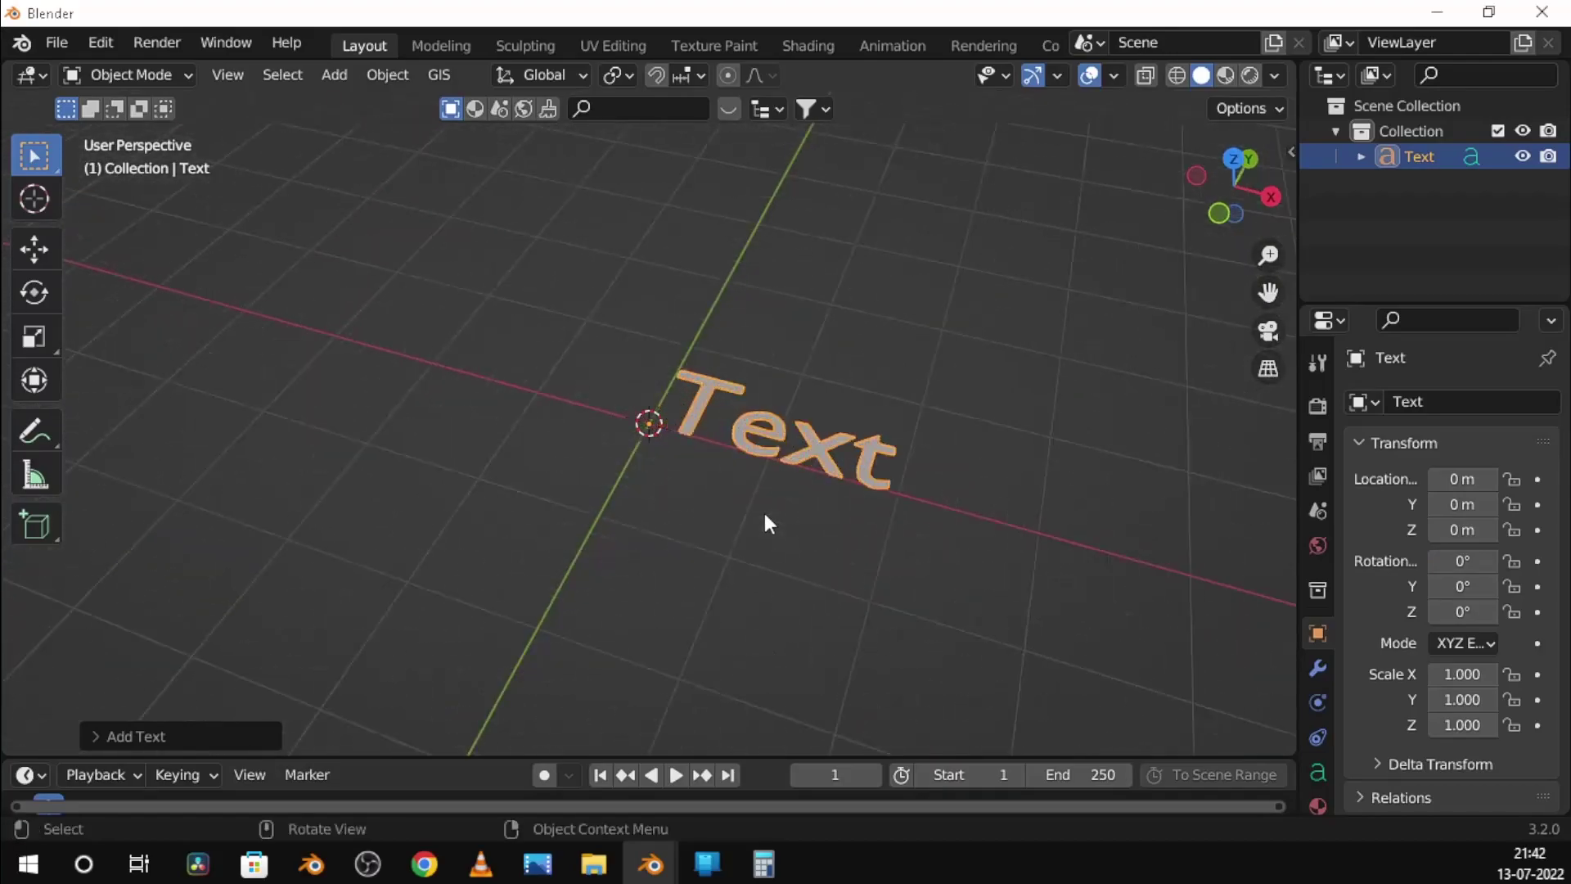
Center the text object's paragraph alignment horizontally
{"action": "mouse_move", "coordinate": [765, 513]}
{"action": "middle_mouse_down"}
{"action": "mouse_move", "coordinate": [803, 601]}
{"action": "mouse_move", "coordinate": [821, 555]}
{"action": "middle_mouse_up"}
{"action": "left_click_drag", "start_coordinate": [1290, 514], "coordinate": [1188, 516]}
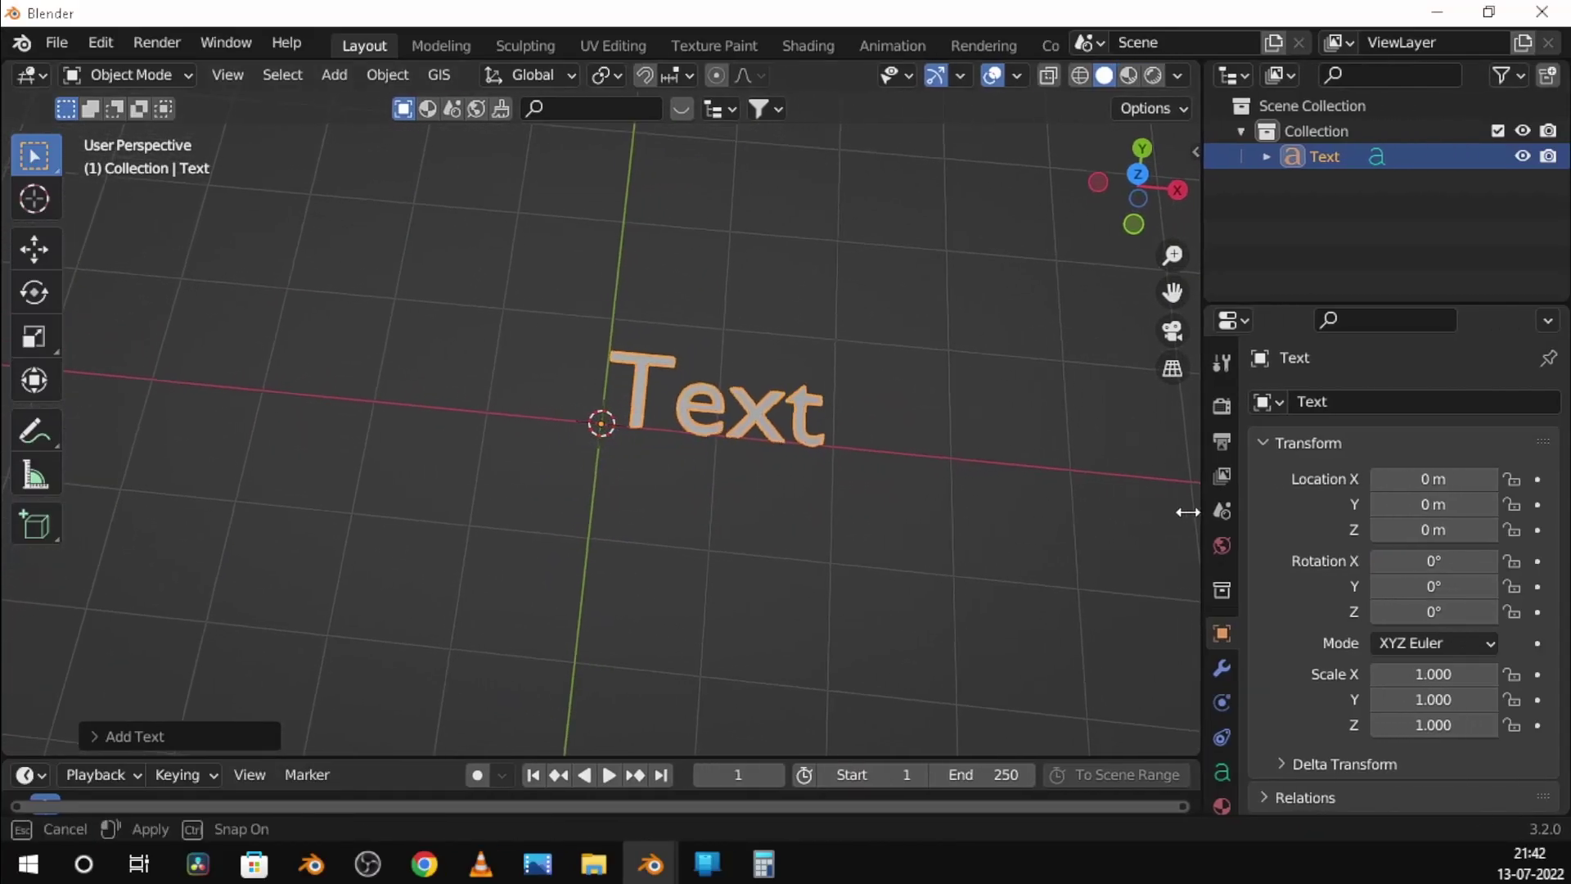
{"action": "left_click", "coordinate": [1208, 697]}
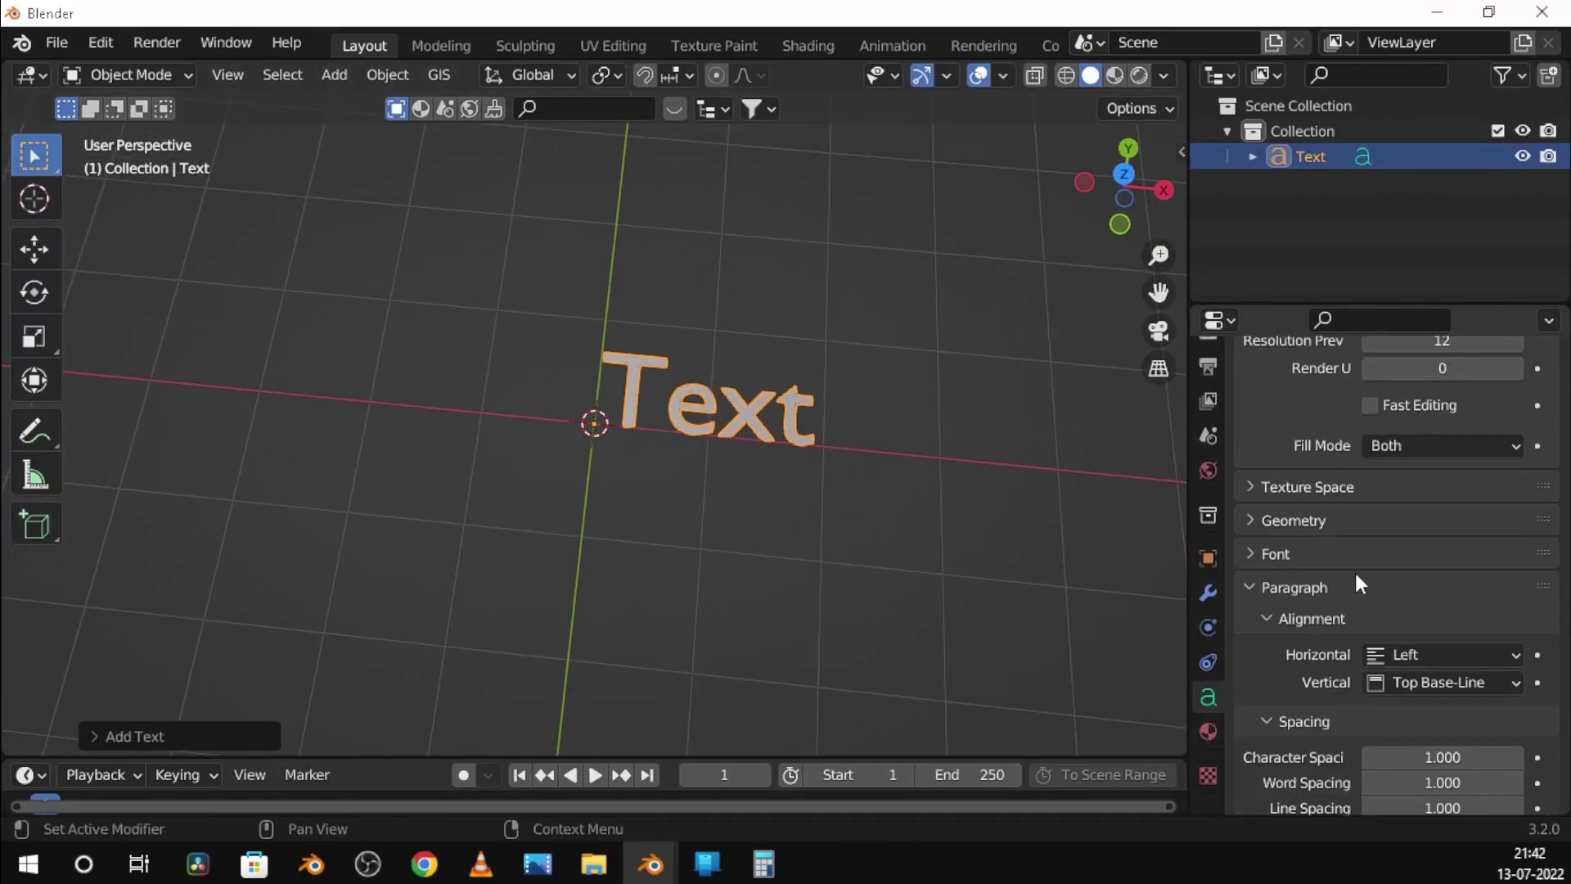
{"action": "left_click", "coordinate": [1442, 652]}
{"action": "left_click", "coordinate": [1387, 597]}
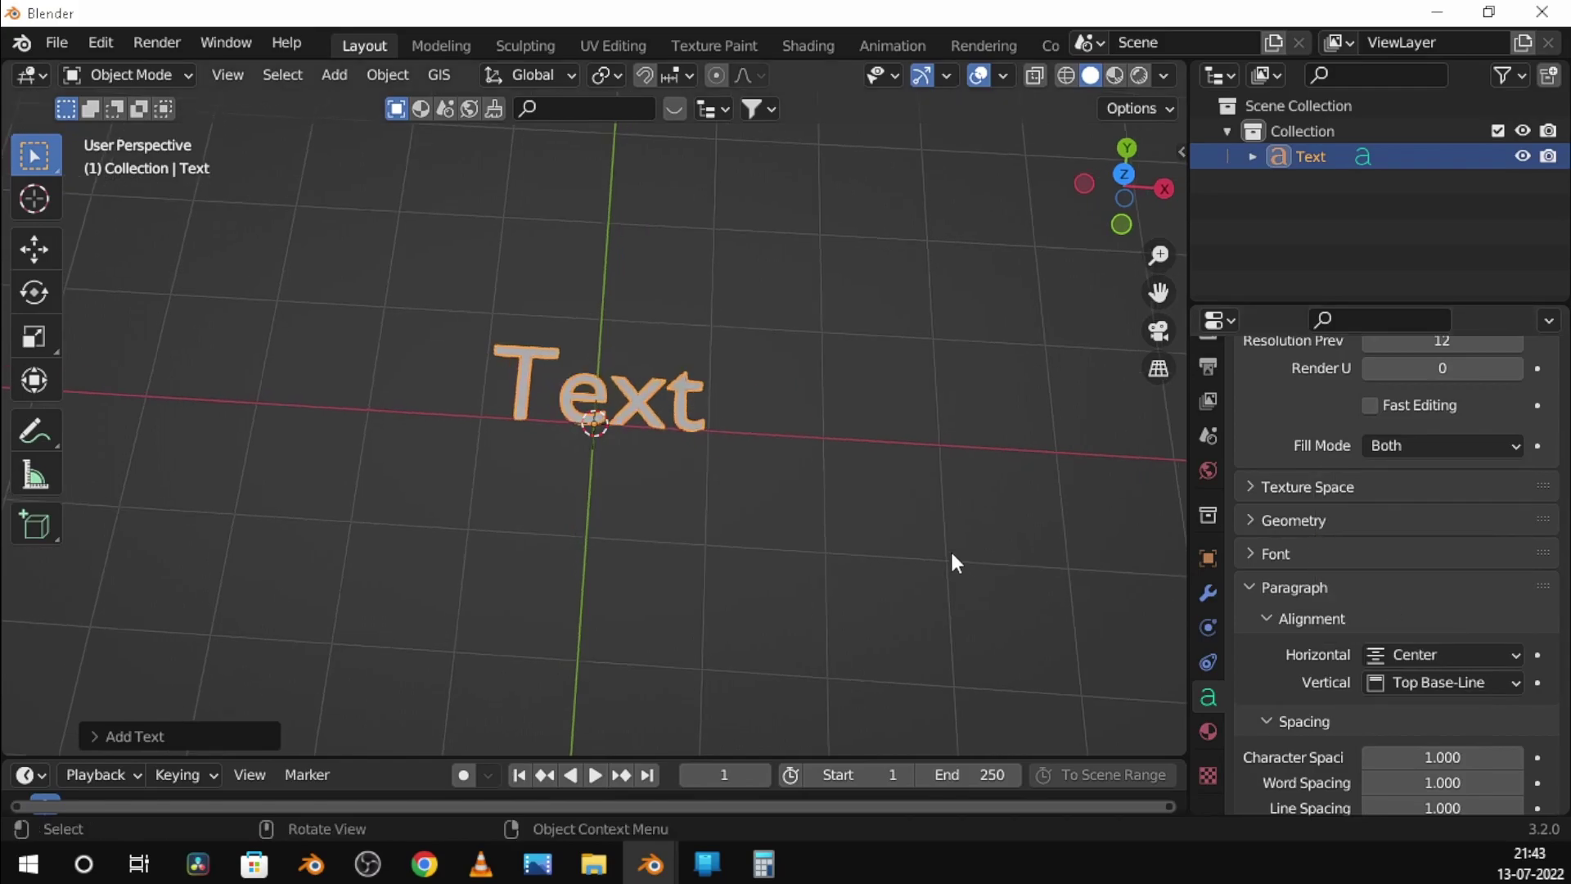
Replace the text with 'BLEND' and rotate it 90° about X to stand upright
{"action": "key", "text": "Tab"}
{"action": "key", "text": "BackSpace"}
{"action": "key", "text": "BackSpace"}
{"action": "key", "text": "BackSpace"}
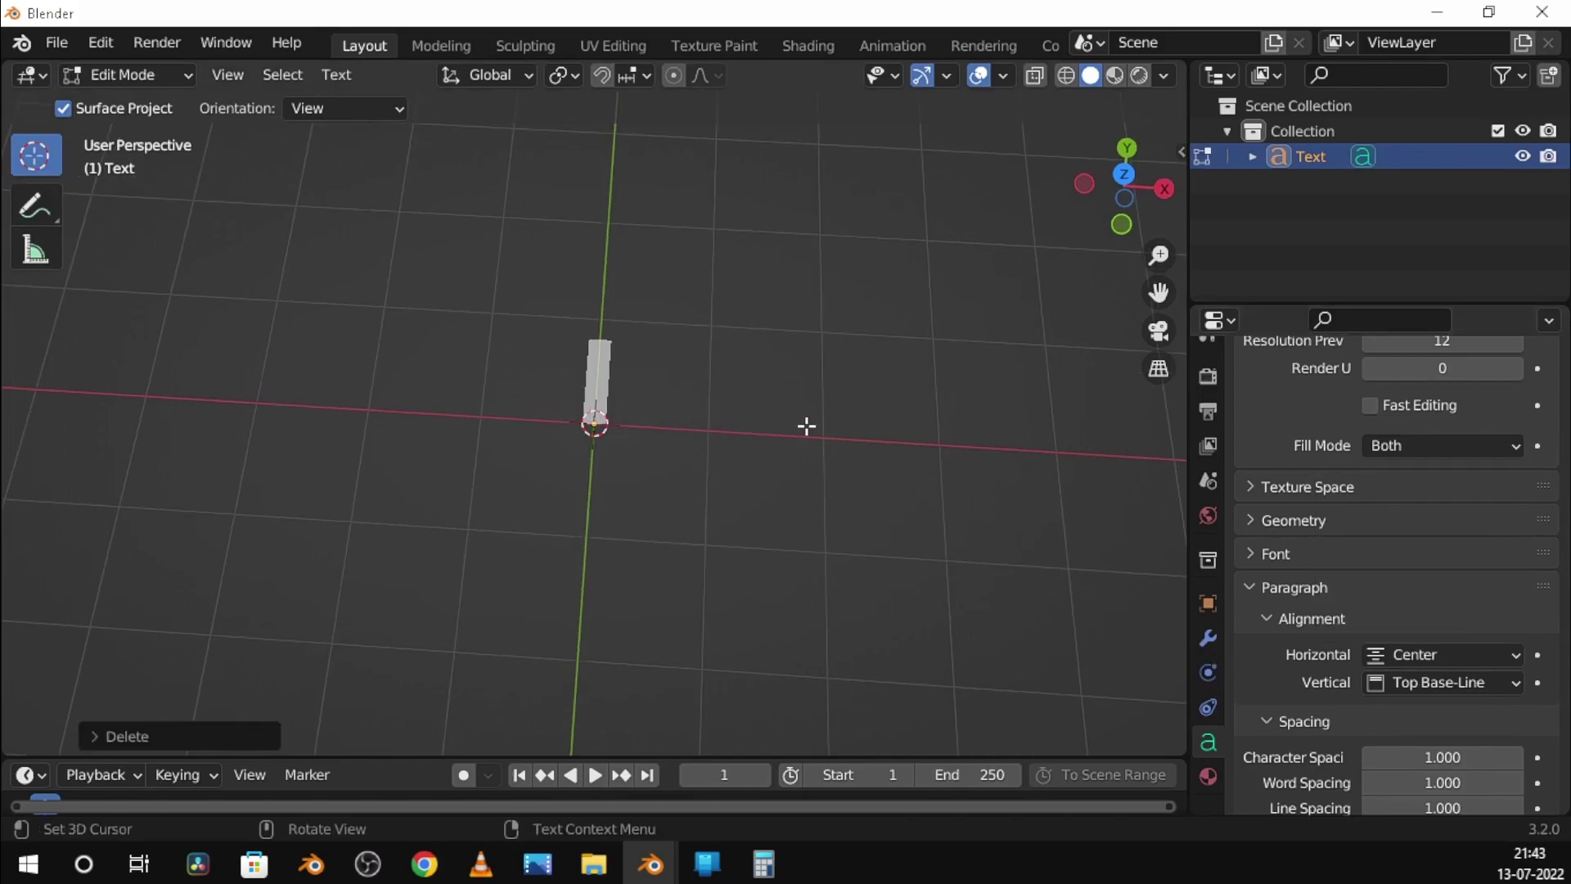
{"action": "type", "text": "BLEND"}
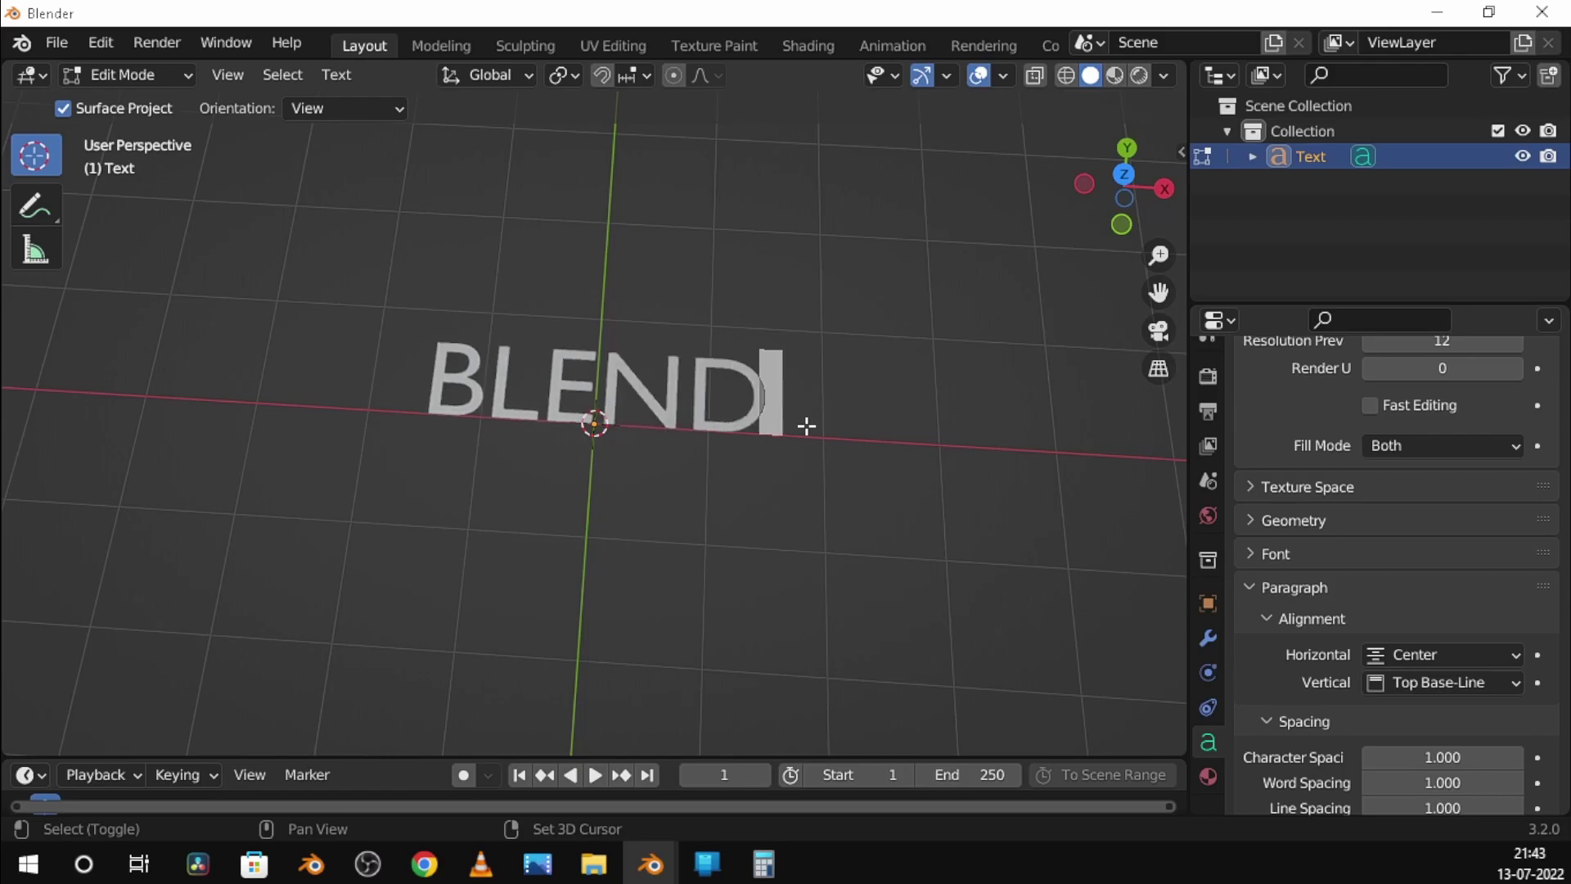
{"action": "key", "text": "Tab"}
{"action": "type", "text": "rx9"}
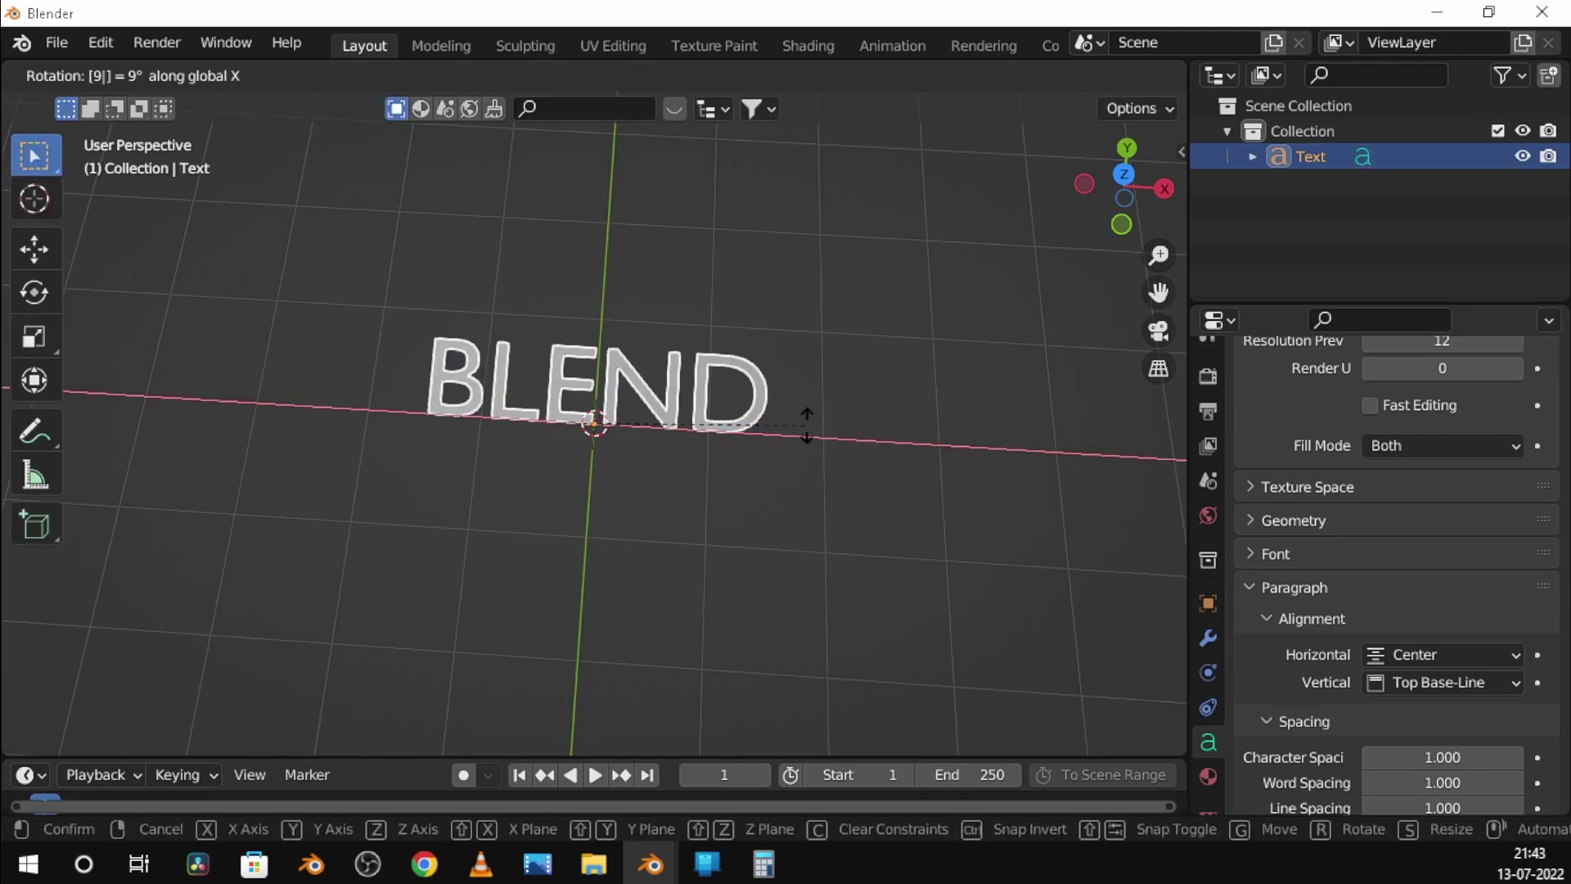
{"action": "type", "text": "0"}
{"action": "key", "text": "Return"}
{"action": "mouse_move", "coordinate": [803, 421]}
{"action": "middle_mouse_down"}
{"action": "mouse_move", "coordinate": [770, 413]}
{"action": "mouse_move", "coordinate": [810, 524]}
{"action": "middle_mouse_up"}
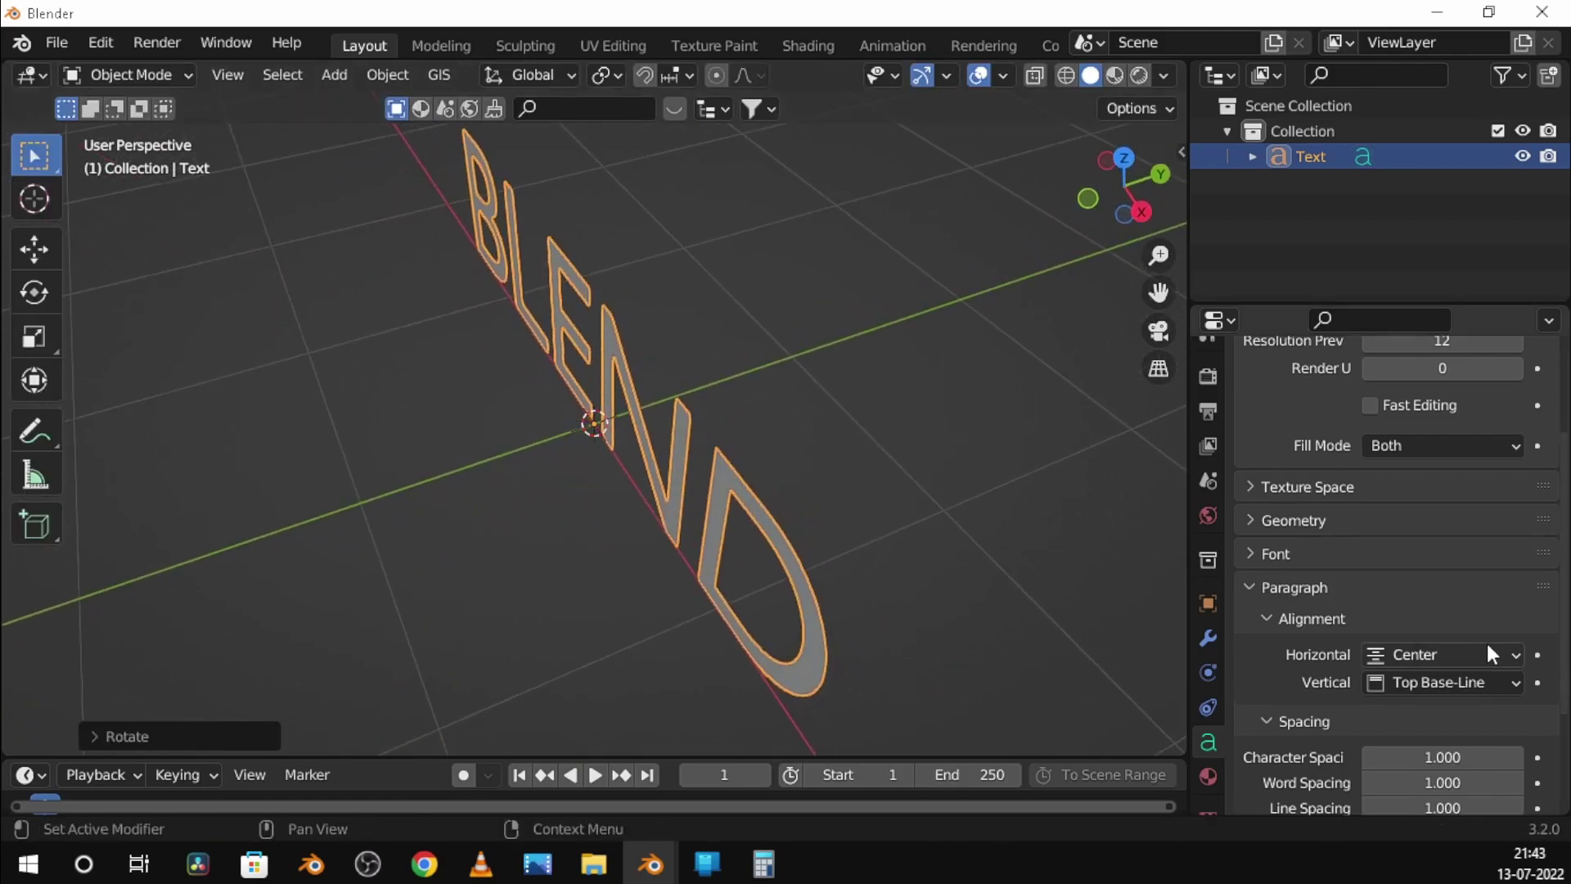
Give BLEND a 0.05 m geometry extrusion and a 0.01 m bevel depth
{"action": "scroll", "coordinate": [1486, 648], "scroll_direction": "down", "scroll_amount": 1}
{"action": "left_click", "coordinate": [1271, 473]}
{"action": "left_click_drag", "start_coordinate": [1504, 536], "coordinate": [1515, 537]}
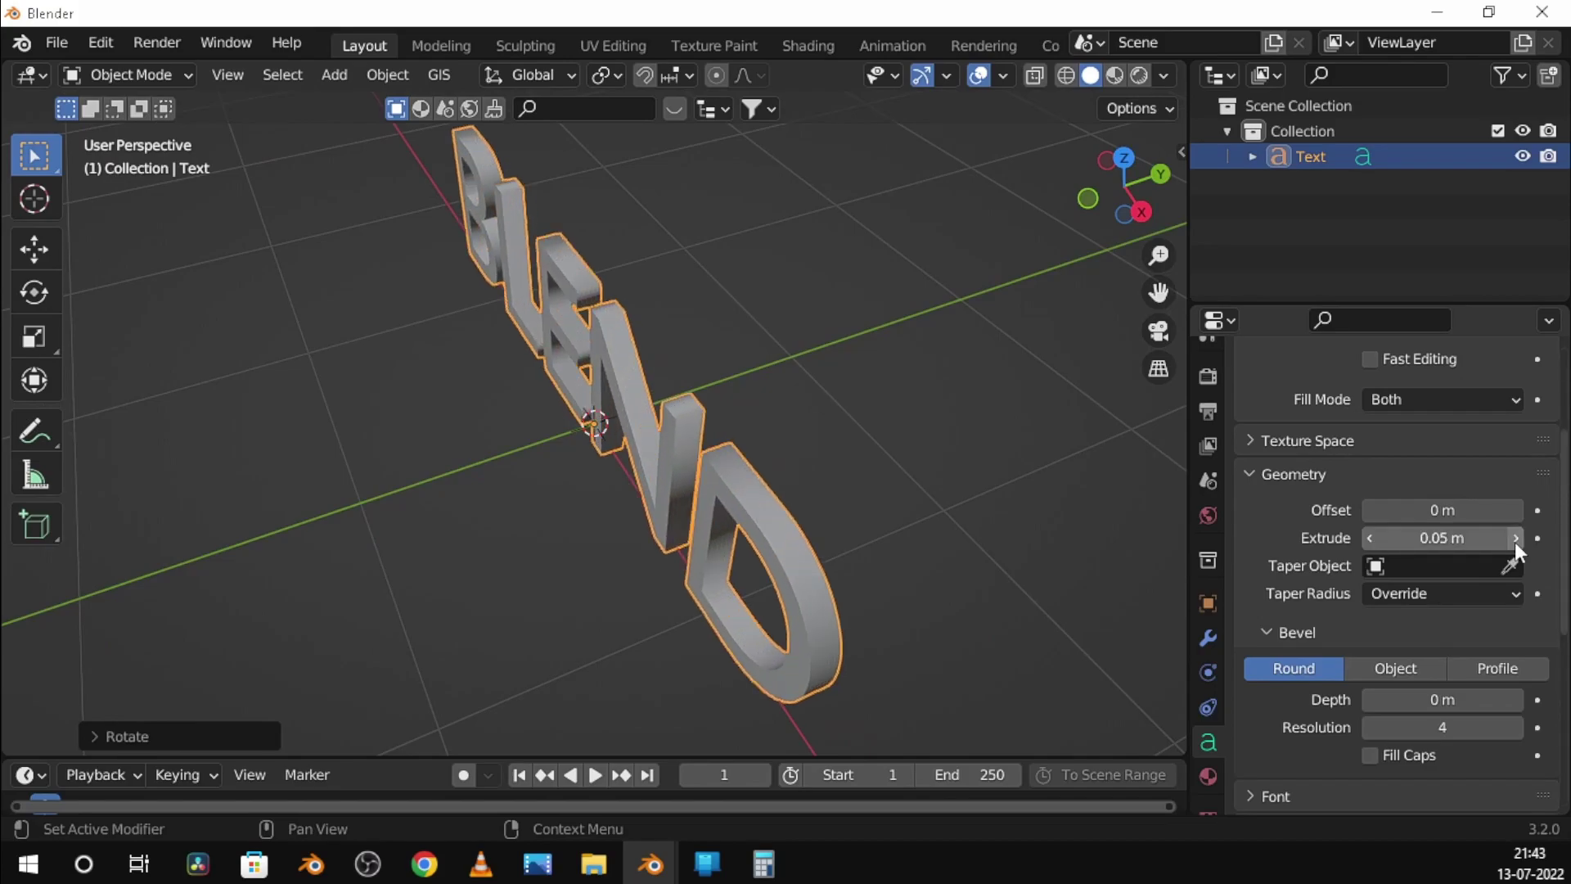
{"action": "middle_click_drag", "start_coordinate": [1064, 532], "coordinate": [996, 537]}
{"action": "scroll", "coordinate": [1365, 583], "scroll_direction": "down", "scroll_amount": 1}
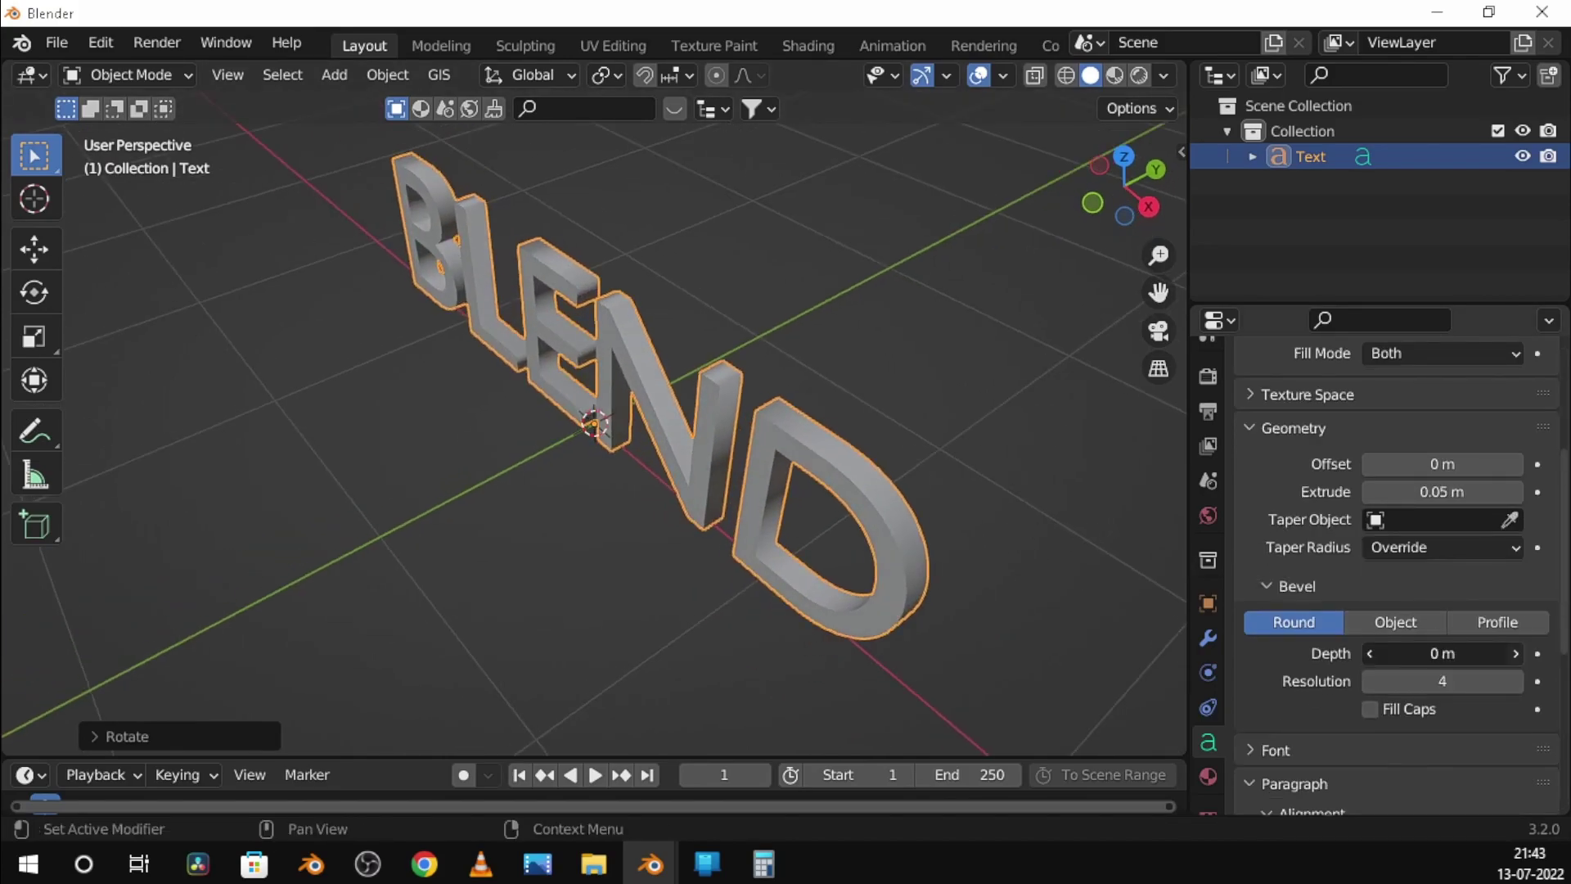
{"action": "left_click_drag", "start_coordinate": [1375, 654], "coordinate": [1416, 654]}
{"action": "left_click", "coordinate": [1369, 653]}
{"action": "middle_click_drag", "start_coordinate": [966, 572], "coordinate": [968, 478]}
Convert the BLEND text object into a mesh
{"action": "right_click", "coordinate": [725, 338]}
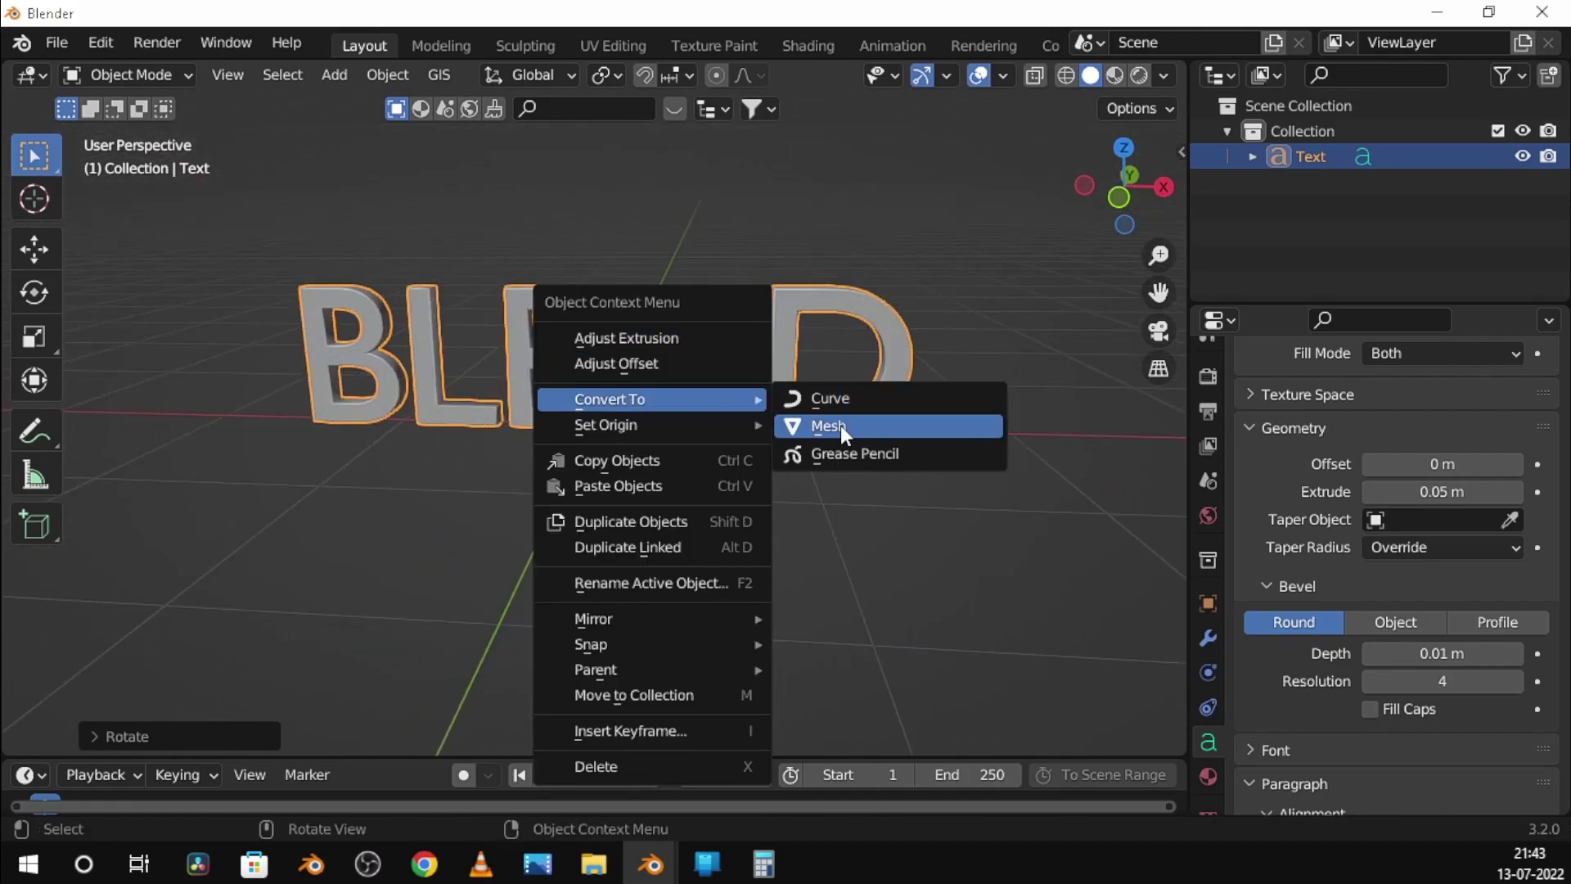
{"action": "left_click", "coordinate": [837, 426]}
{"action": "middle_click_drag", "start_coordinate": [837, 430], "coordinate": [807, 429]}
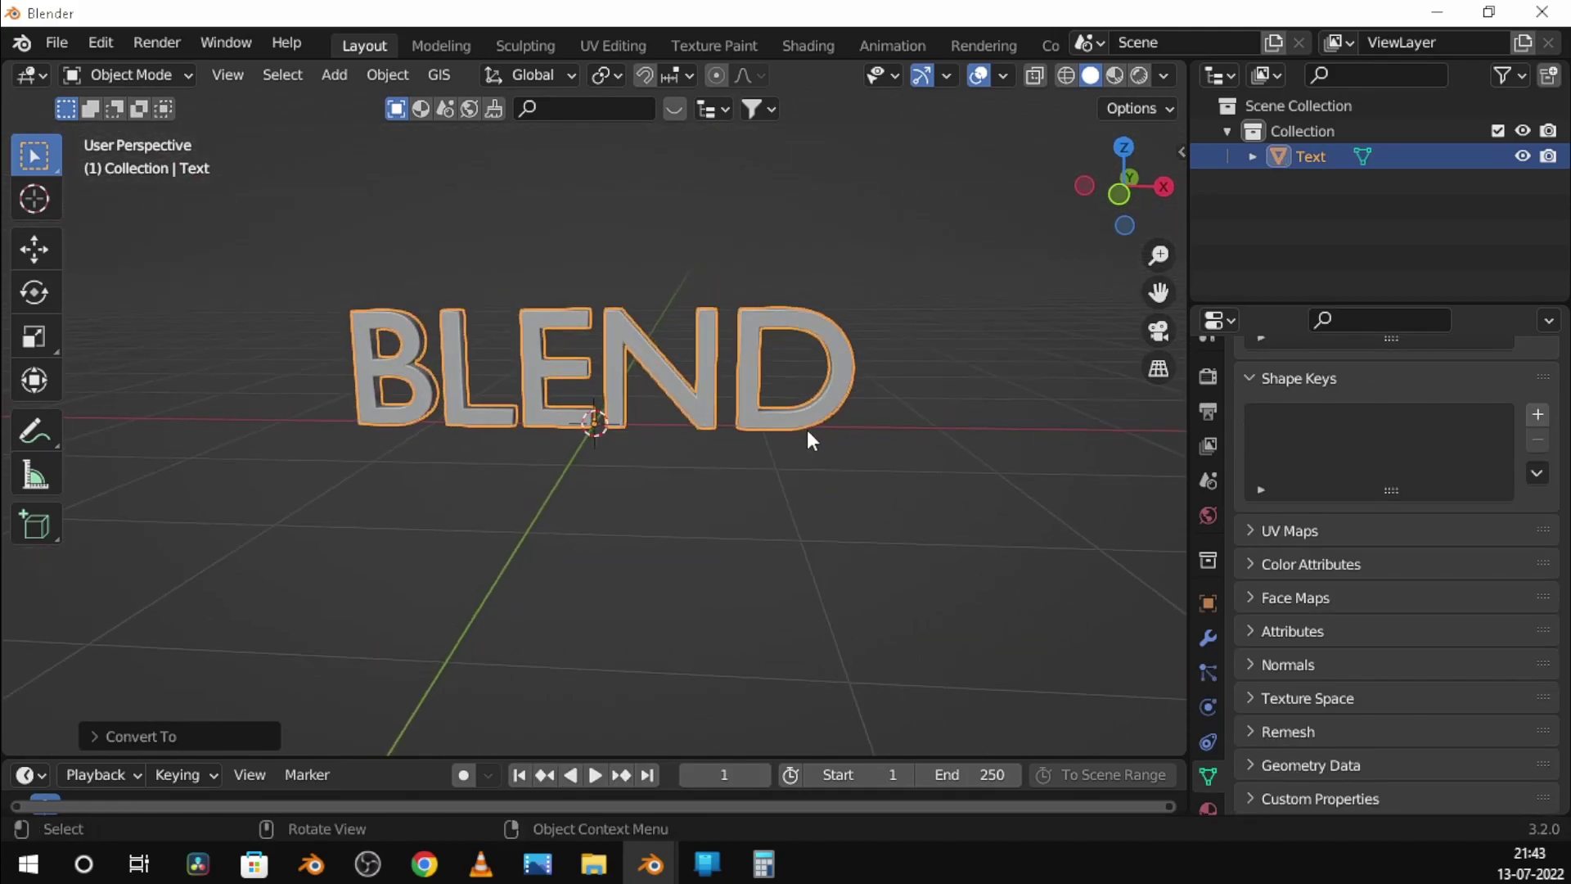
{"action": "scroll", "coordinate": [1199, 612], "scroll_direction": "down", "scroll_amount": 3}
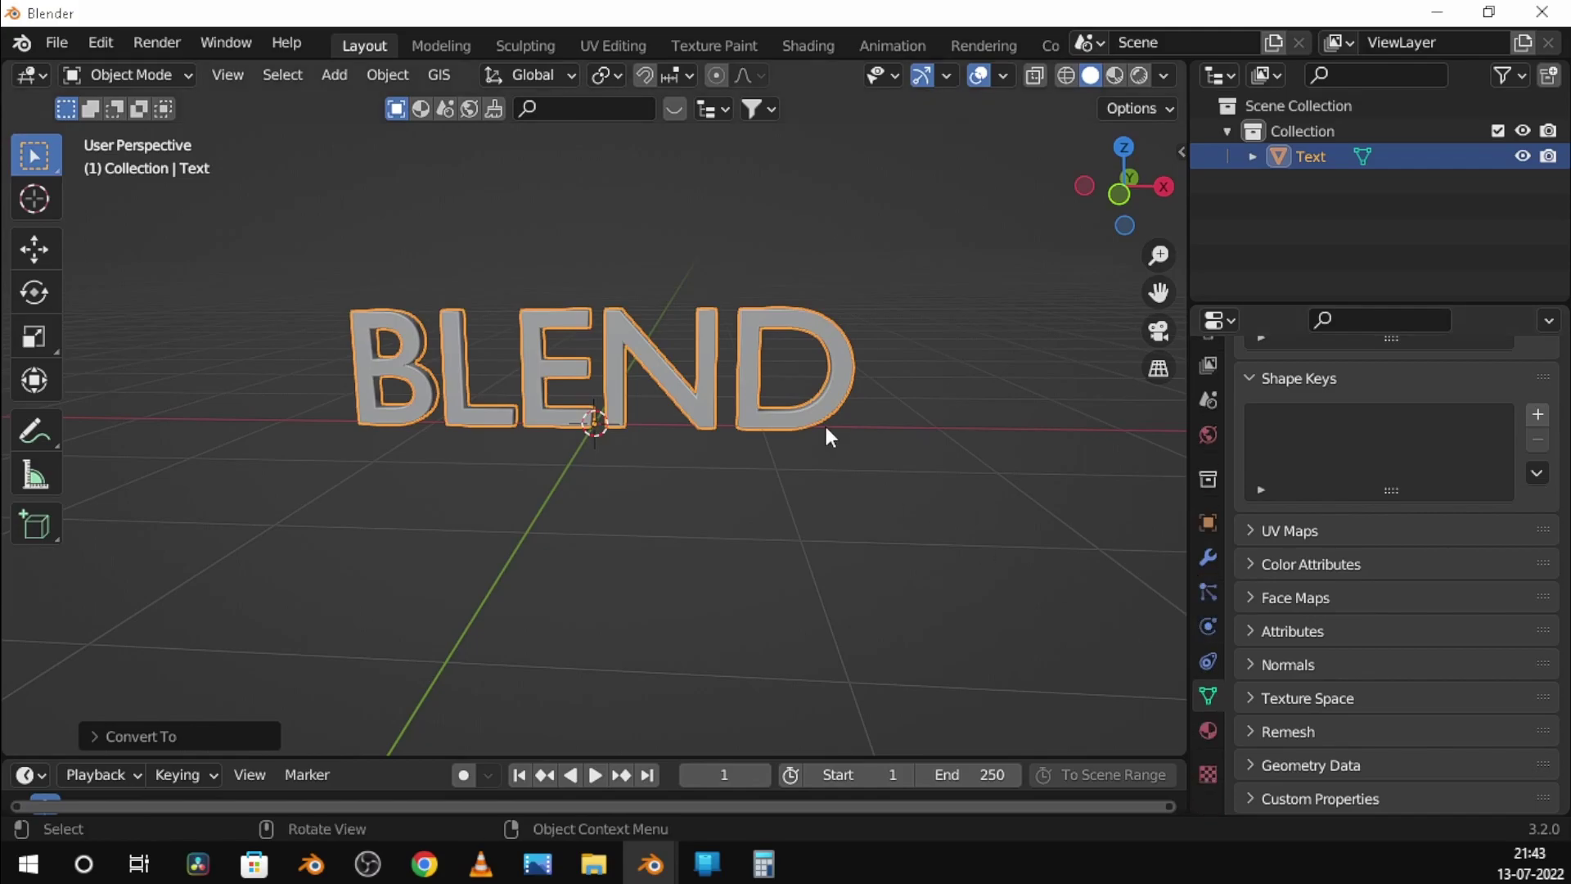
Add a Sharp Remesh modifier at Octree Depth 8 with Remove Disconnected off
{"action": "left_click", "coordinate": [1208, 571]}
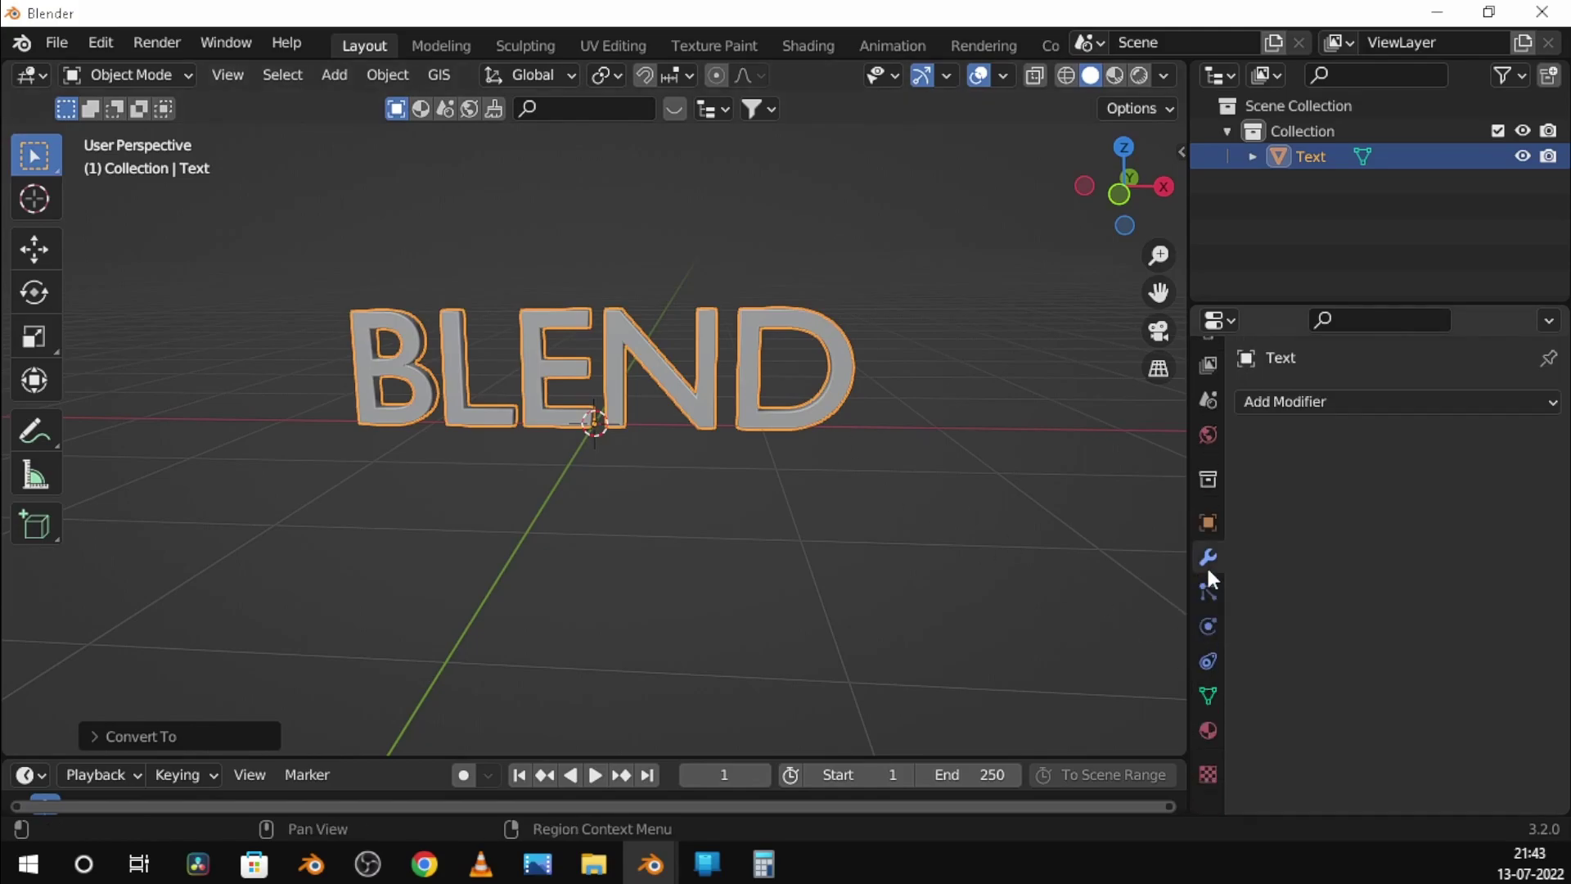
{"action": "left_click", "coordinate": [1314, 401]}
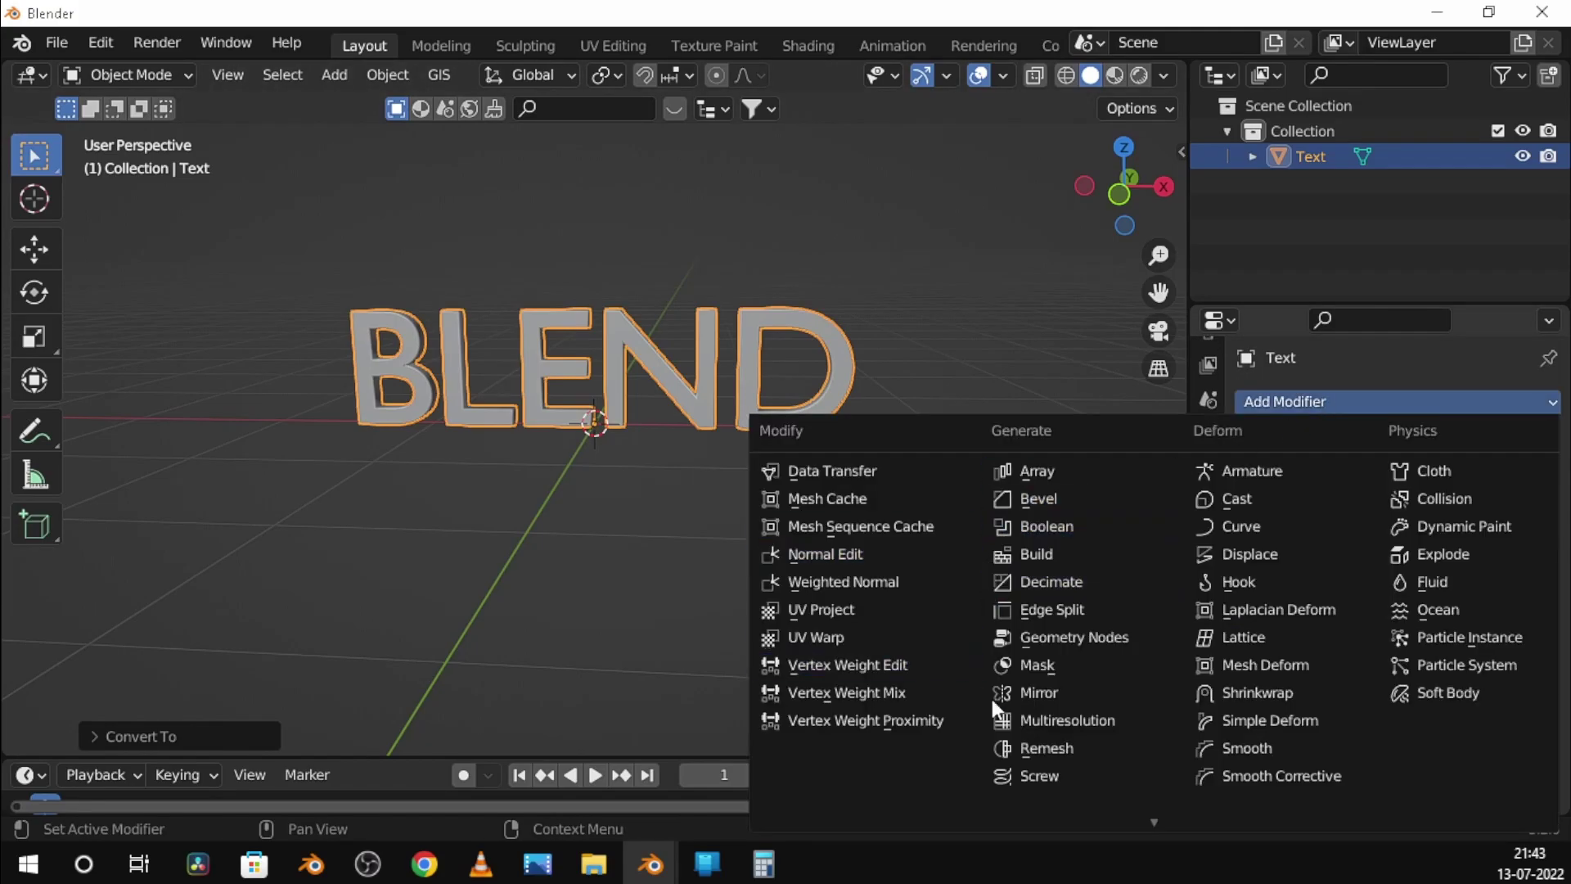
{"action": "left_click", "coordinate": [1046, 746]}
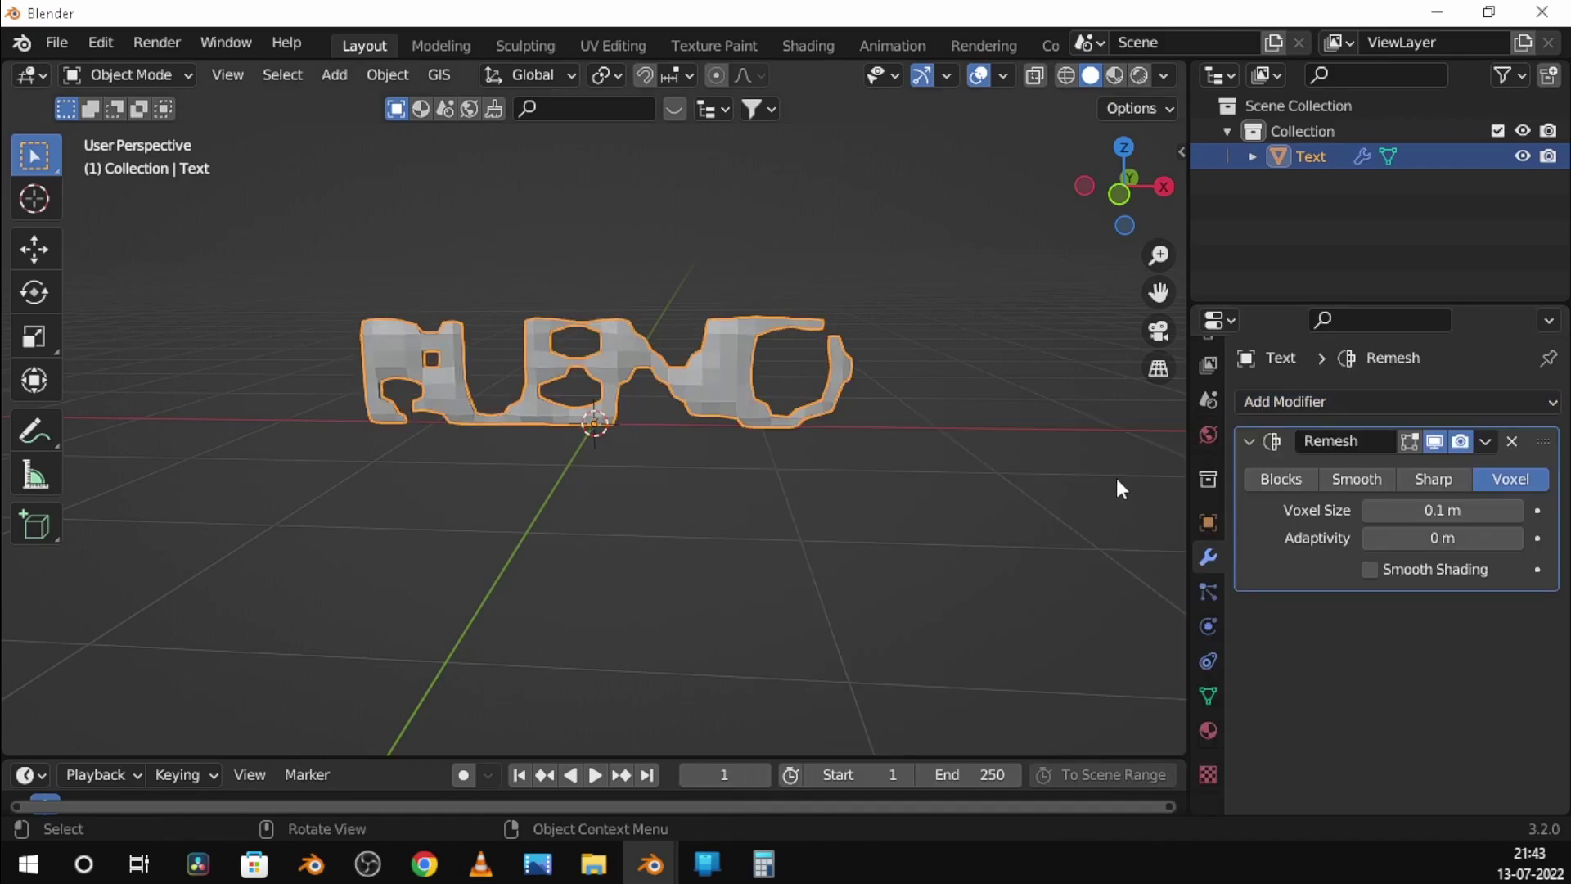
{"action": "left_click", "coordinate": [1411, 477]}
{"action": "left_click", "coordinate": [1516, 509]}
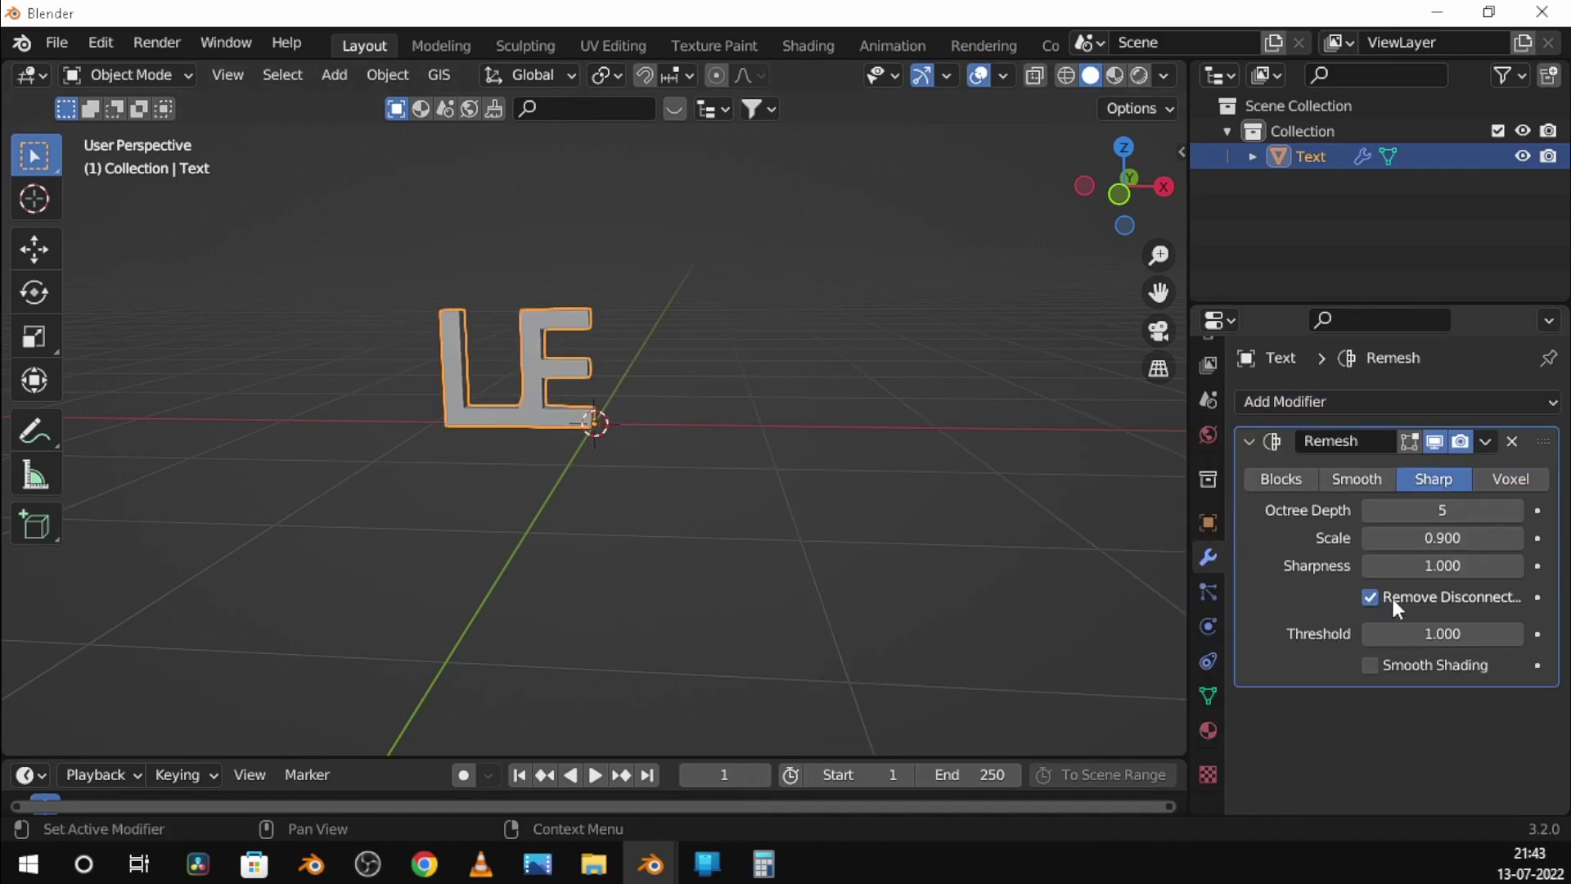
{"action": "left_click", "coordinate": [1370, 597]}
{"action": "left_click", "coordinate": [1517, 510]}
{"action": "left_click", "coordinate": [1516, 510]}
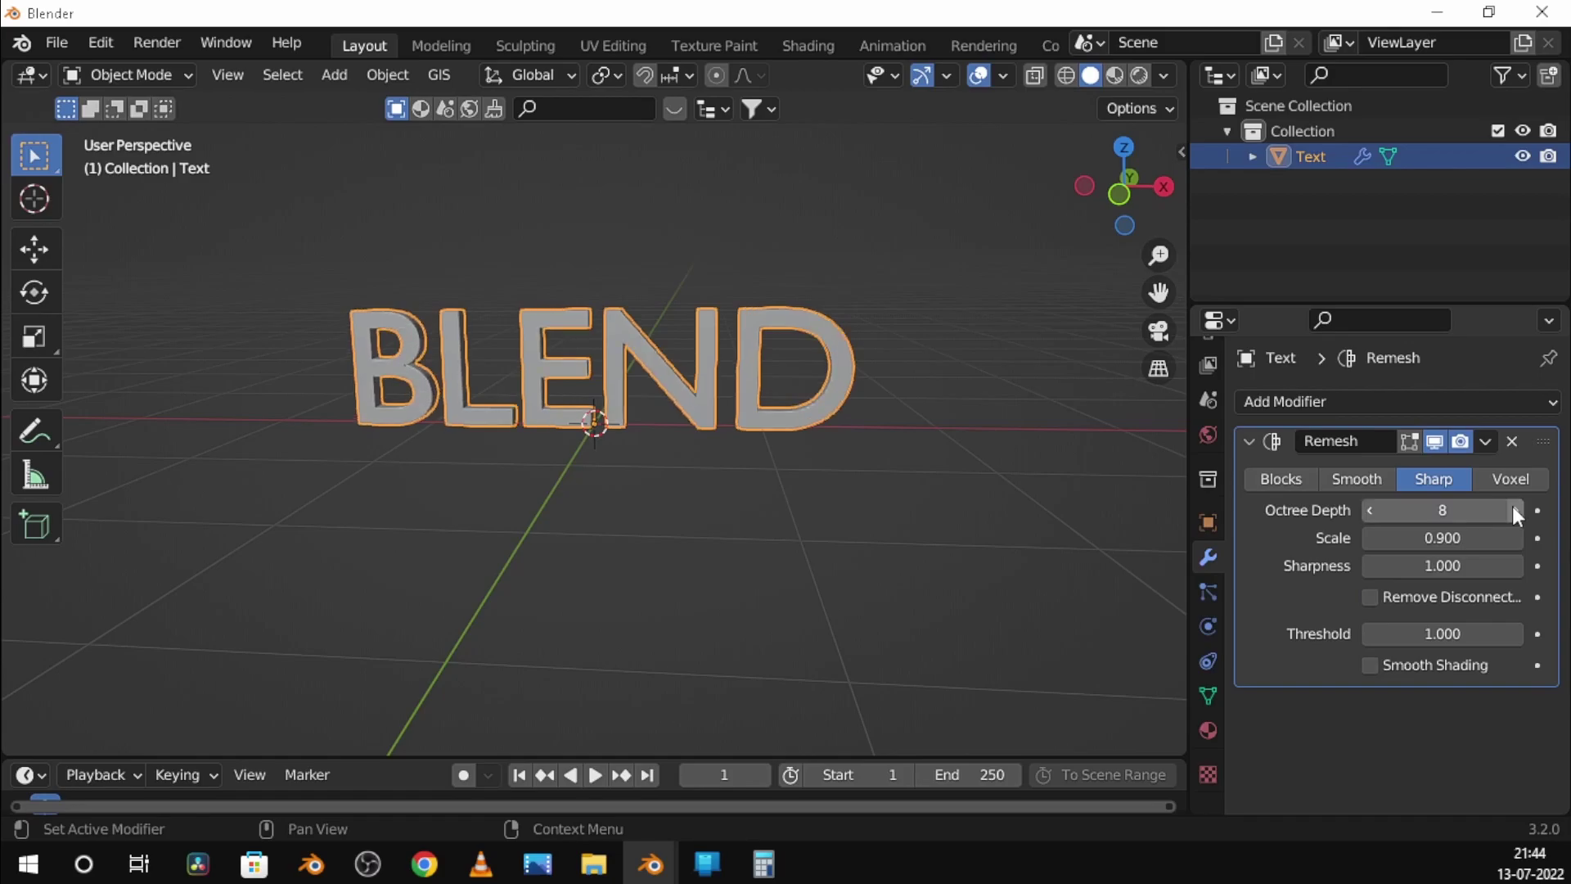
{"action": "mouse_move", "coordinate": [909, 466]}
{"action": "middle_mouse_down"}
{"action": "mouse_move", "coordinate": [861, 491]}
{"action": "mouse_move", "coordinate": [900, 507]}
{"action": "middle_mouse_up"}
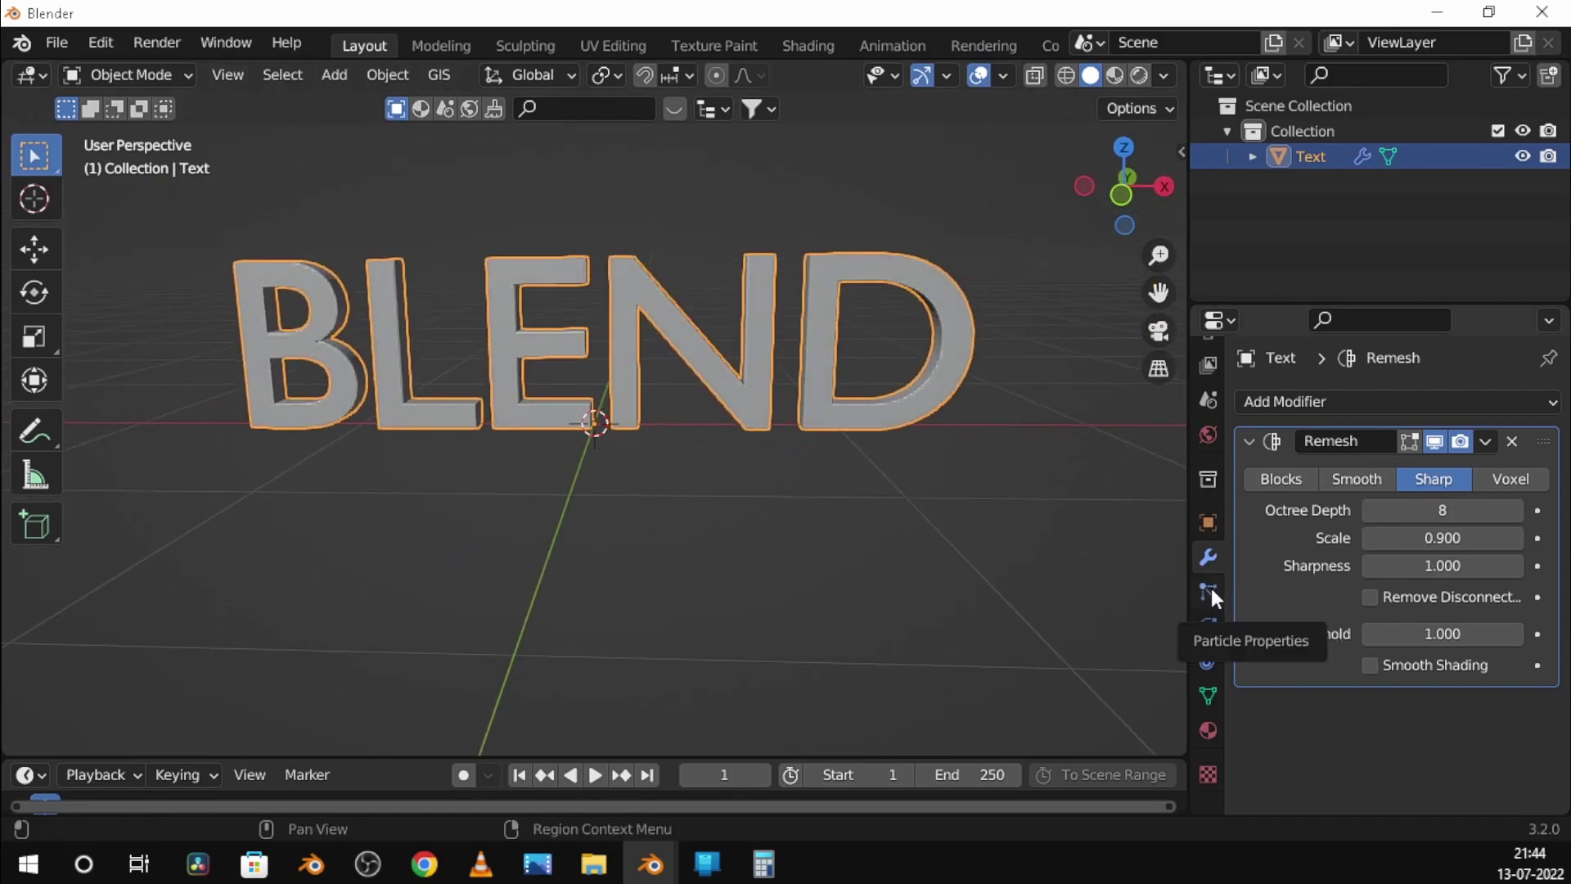
{"action": "middle_click_drag", "start_coordinate": [902, 378], "coordinate": [301, 254]}
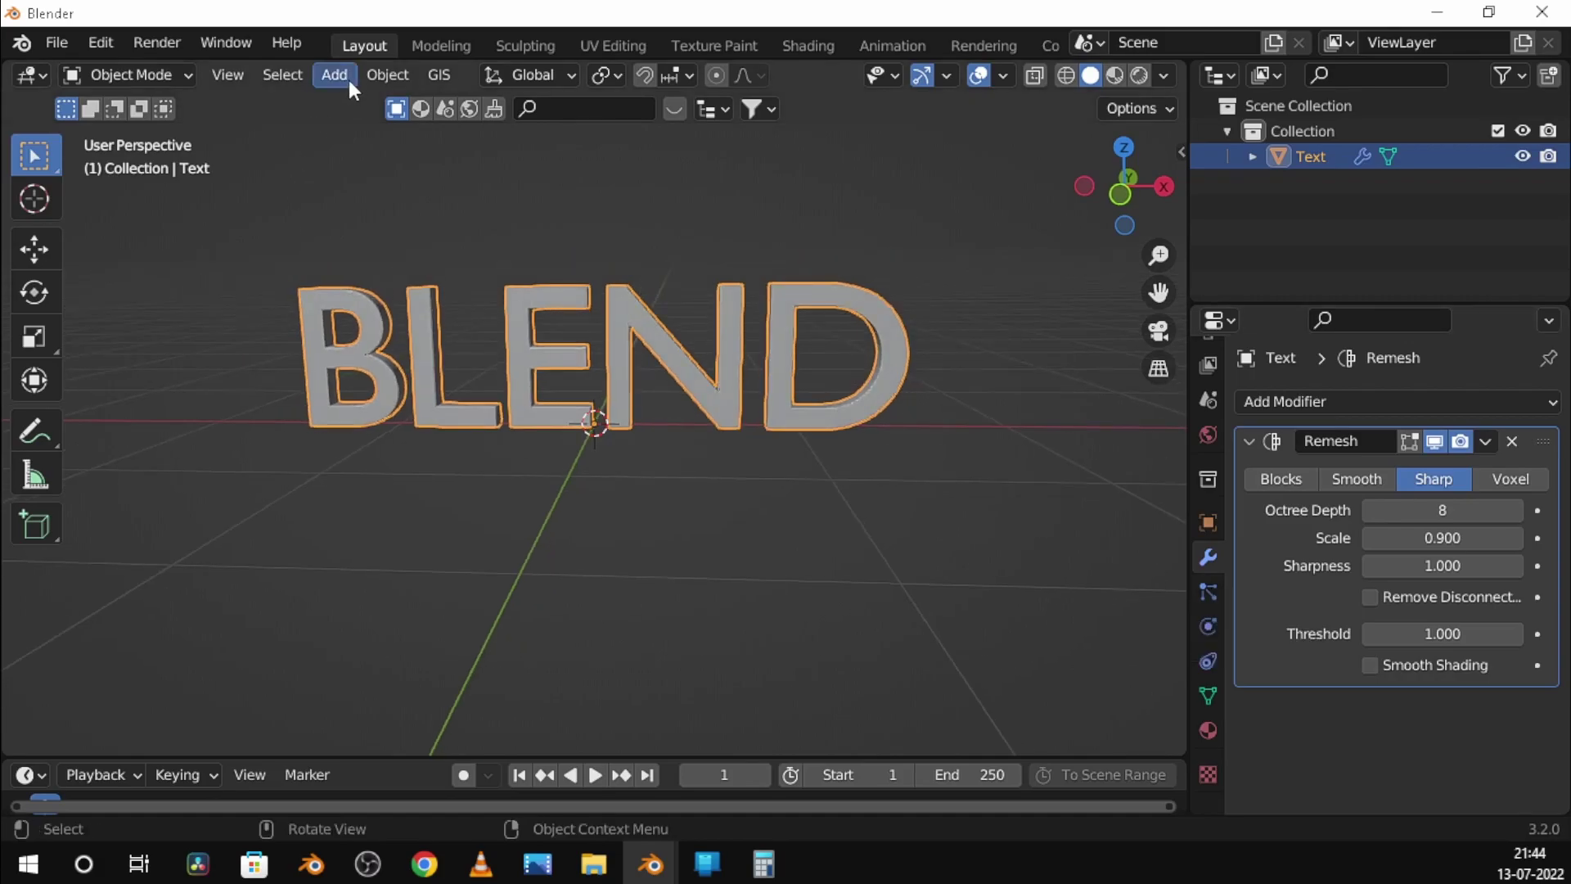
Apply the Remesh modifier permanently to BLEND
{"action": "key", "text": "Tab"}
{"action": "key", "text": "Tab"}
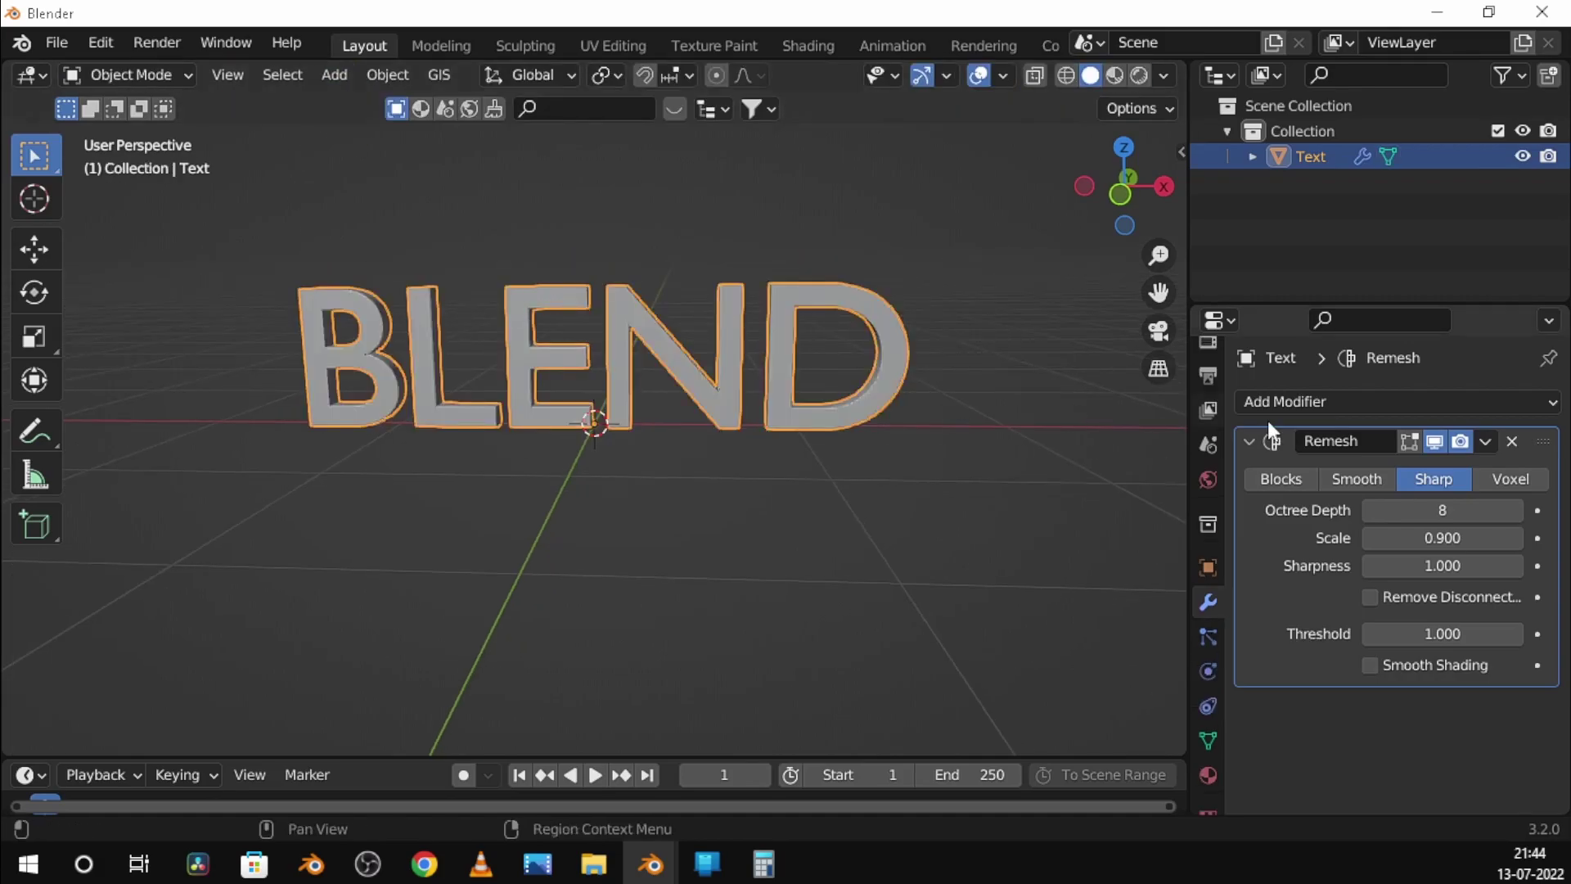
{"action": "left_click", "coordinate": [1485, 442]}
{"action": "left_click", "coordinate": [1358, 466]}
{"action": "key", "text": "Tab"}
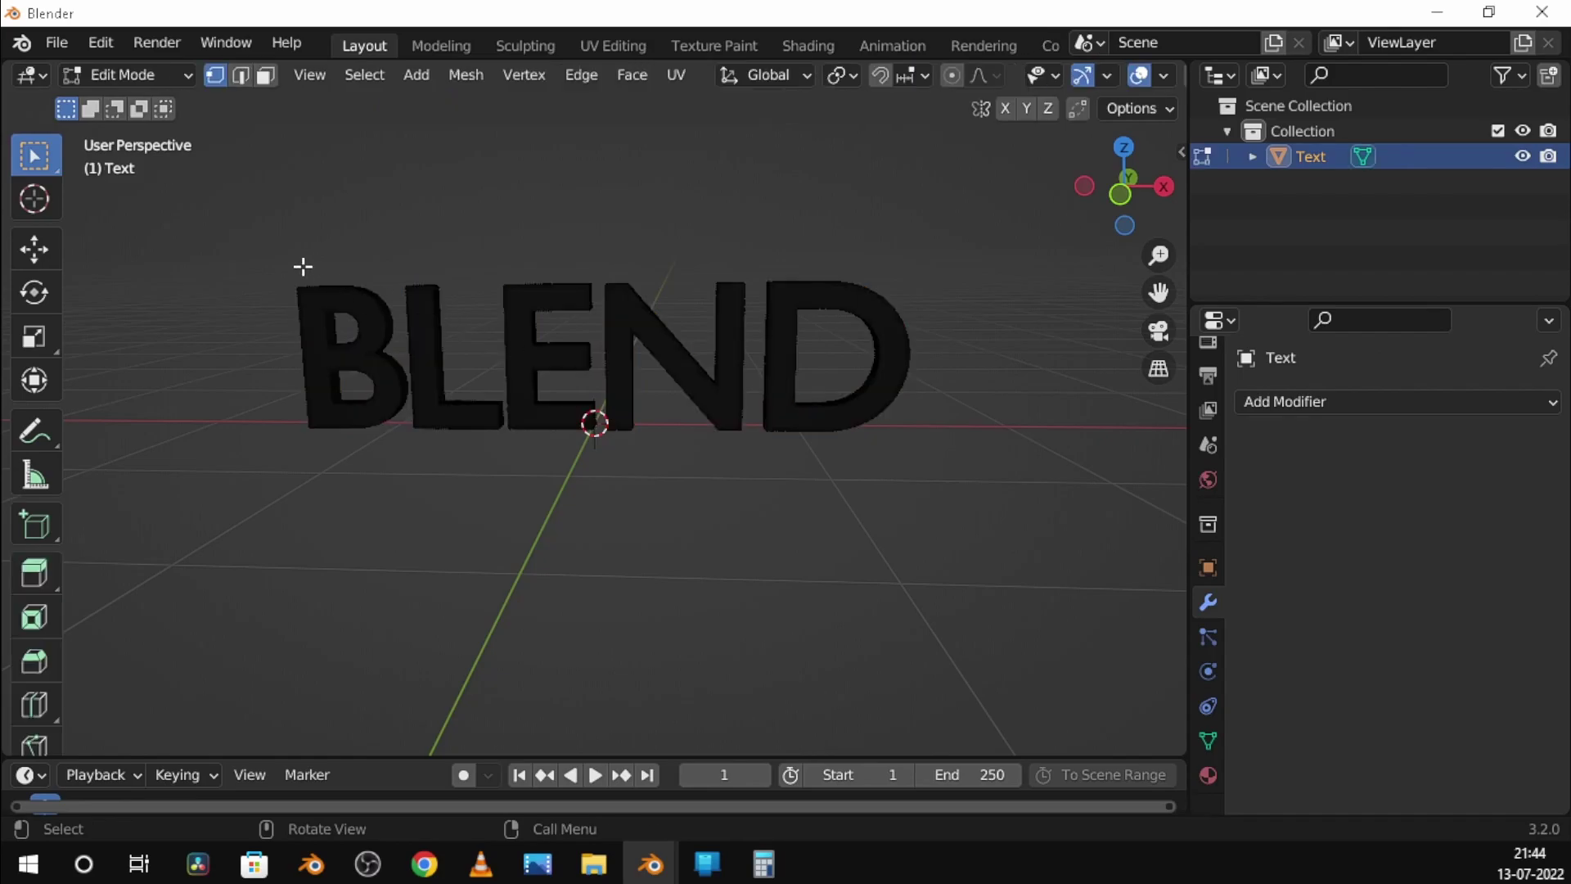
Select all of BLEND's geometry in Edit Mode and subdivide it
{"action": "key", "text": "a"}
{"action": "scroll", "coordinate": [459, 315], "scroll_direction": "up", "scroll_amount": 5}
{"action": "scroll", "coordinate": [458, 315], "scroll_direction": "up", "scroll_amount": 3}
{"action": "scroll", "coordinate": [459, 315], "scroll_direction": "down", "scroll_amount": 6}
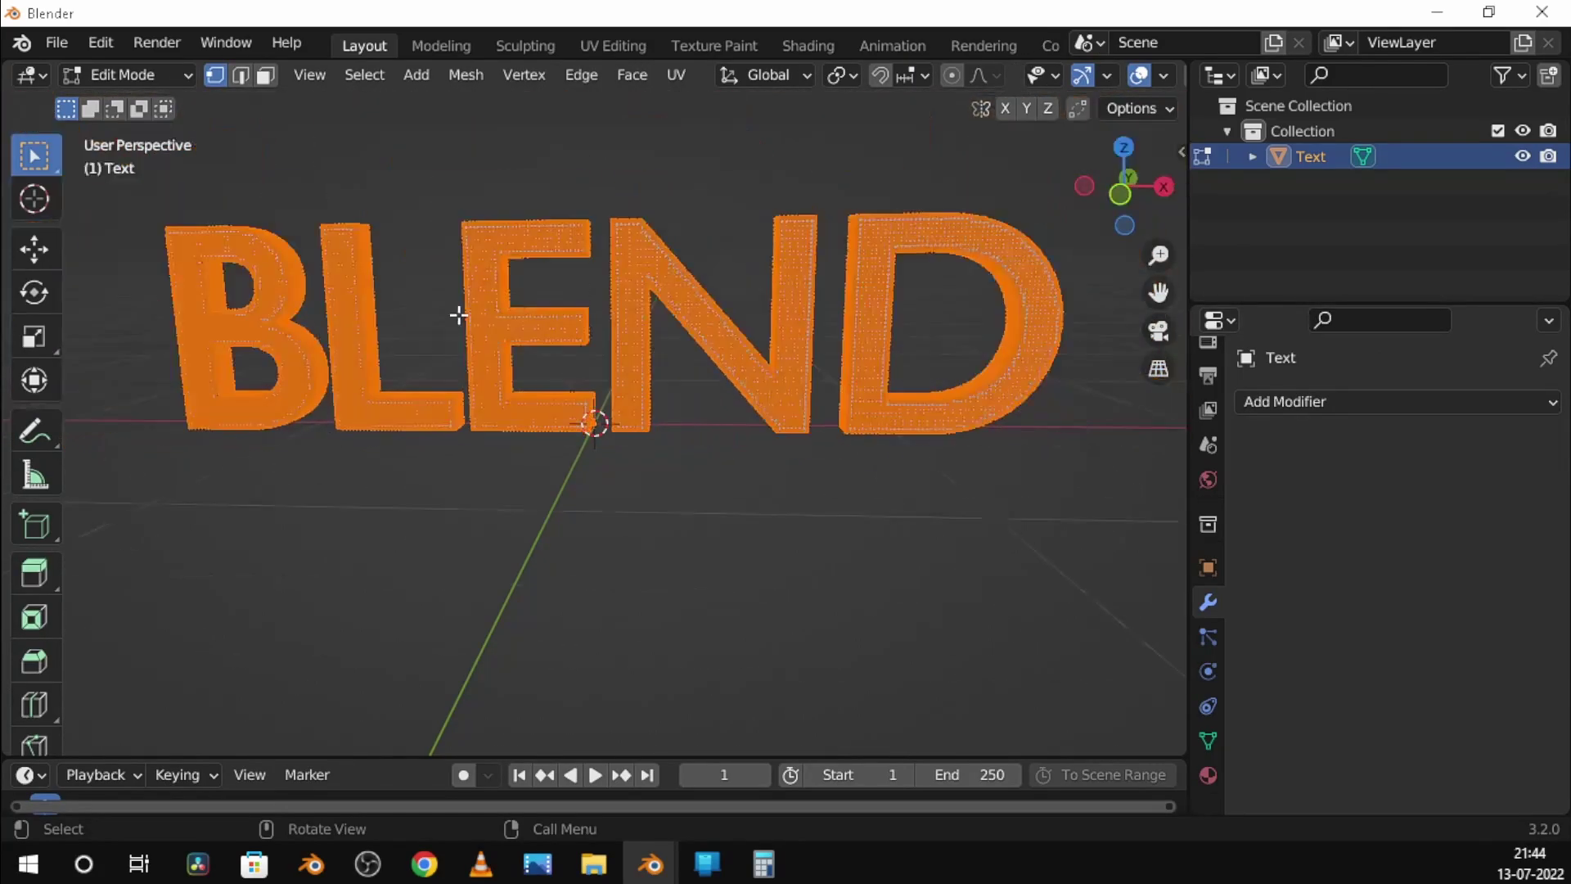
{"action": "mouse_move", "coordinate": [474, 259]}
{"action": "middle_mouse_down"}
{"action": "mouse_move", "coordinate": [557, 281]}
{"action": "mouse_move", "coordinate": [519, 235]}
{"action": "mouse_move", "coordinate": [546, 336]}
{"action": "middle_mouse_up"}
{"action": "right_click", "coordinate": [500, 178]}
{"action": "left_click", "coordinate": [499, 178]}
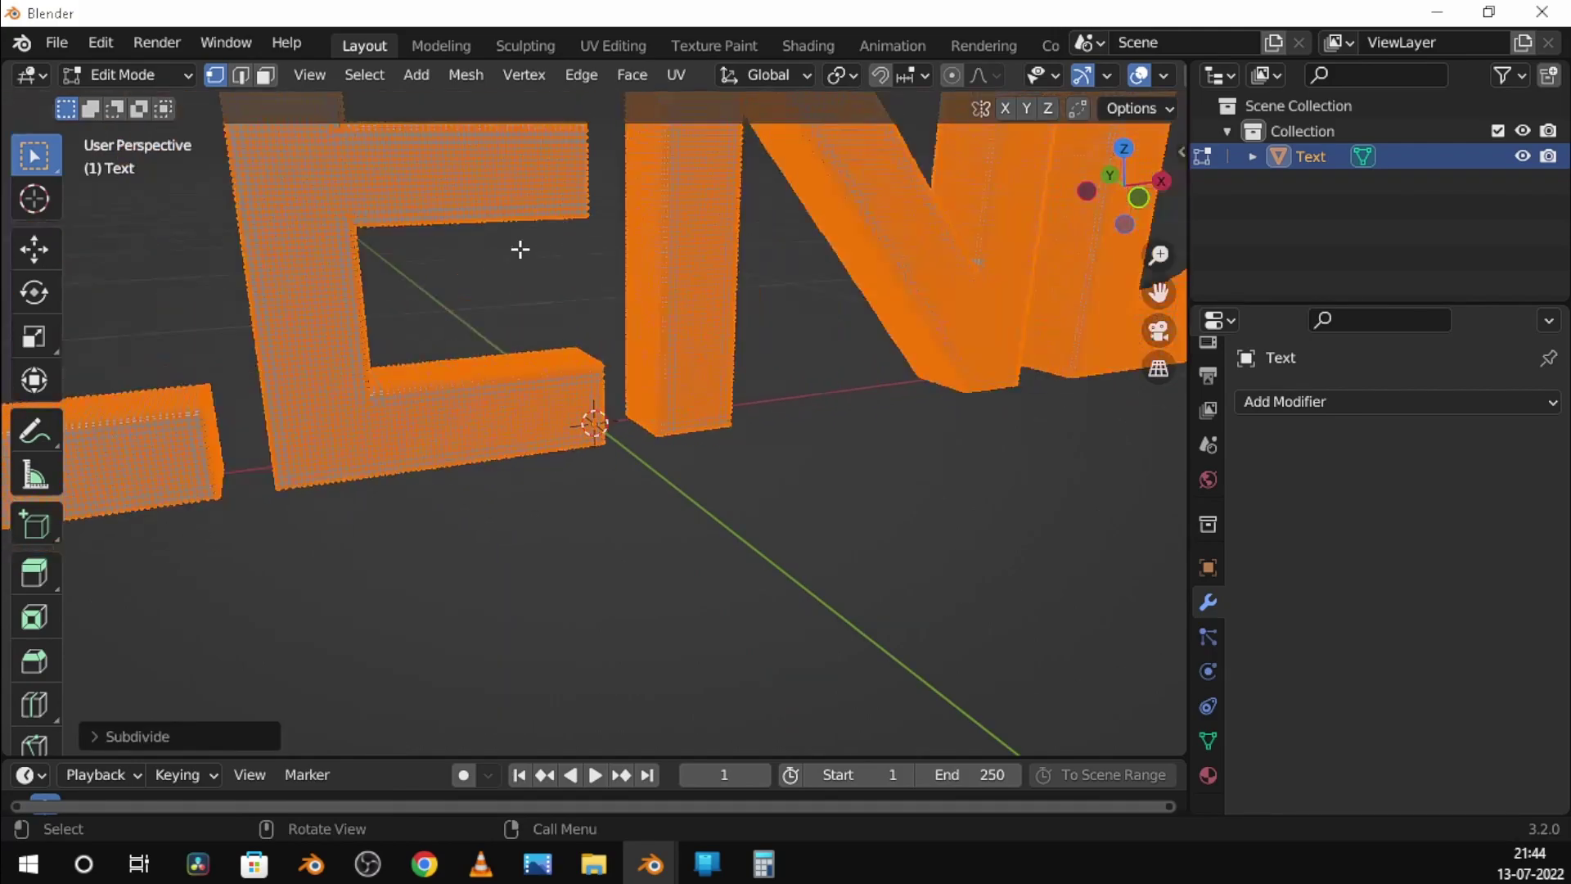
Add a Quick Explode particle effect to the BLEND text
{"action": "key", "text": "Tab"}
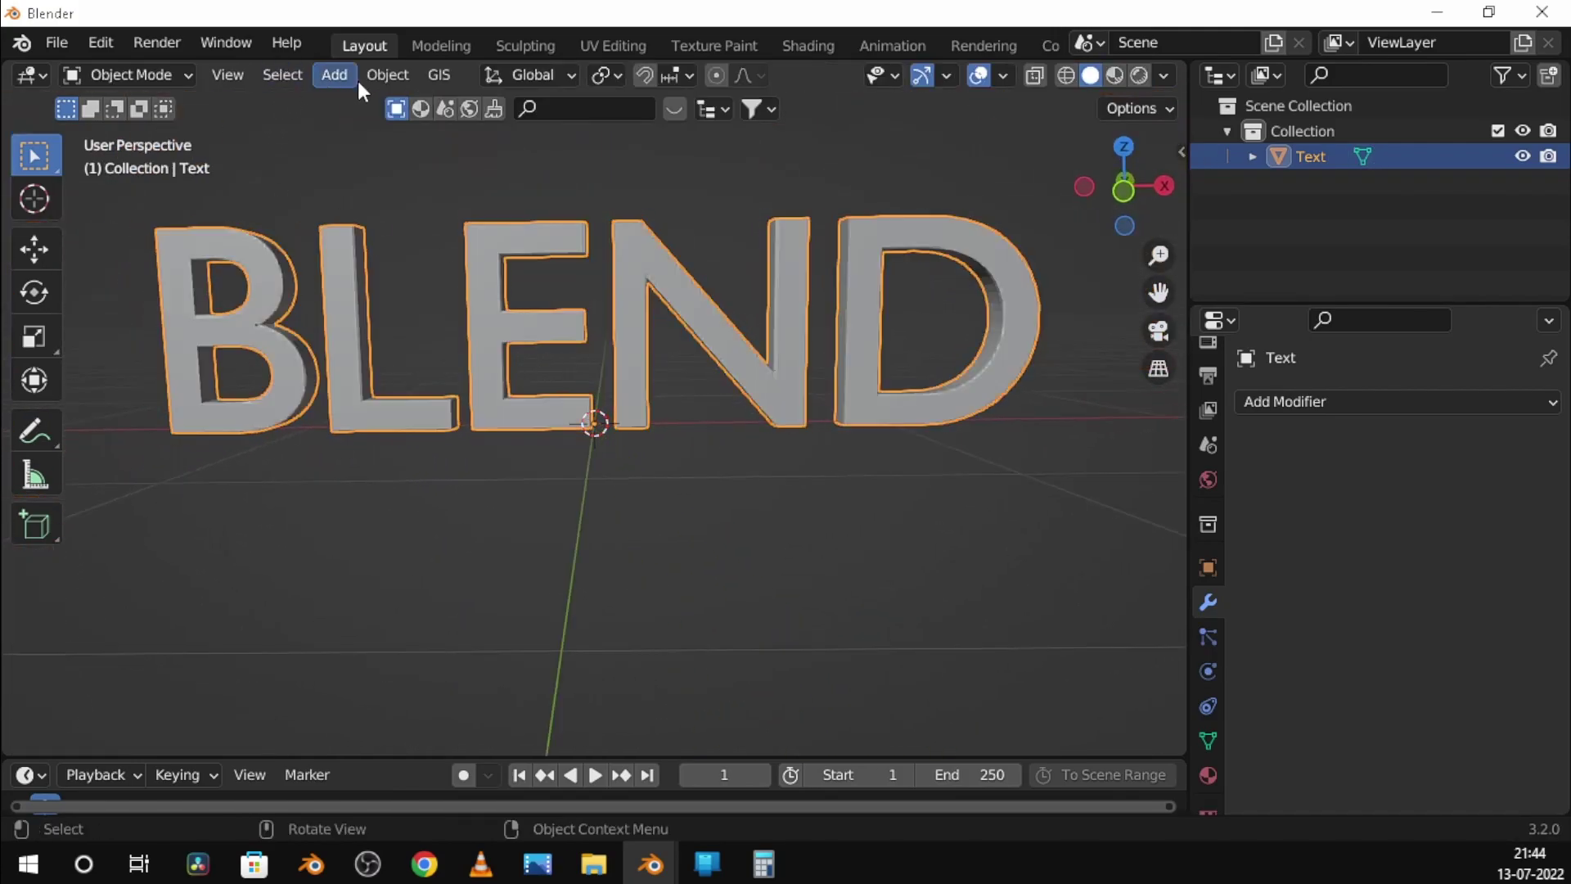
{"action": "left_click", "coordinate": [387, 75]}
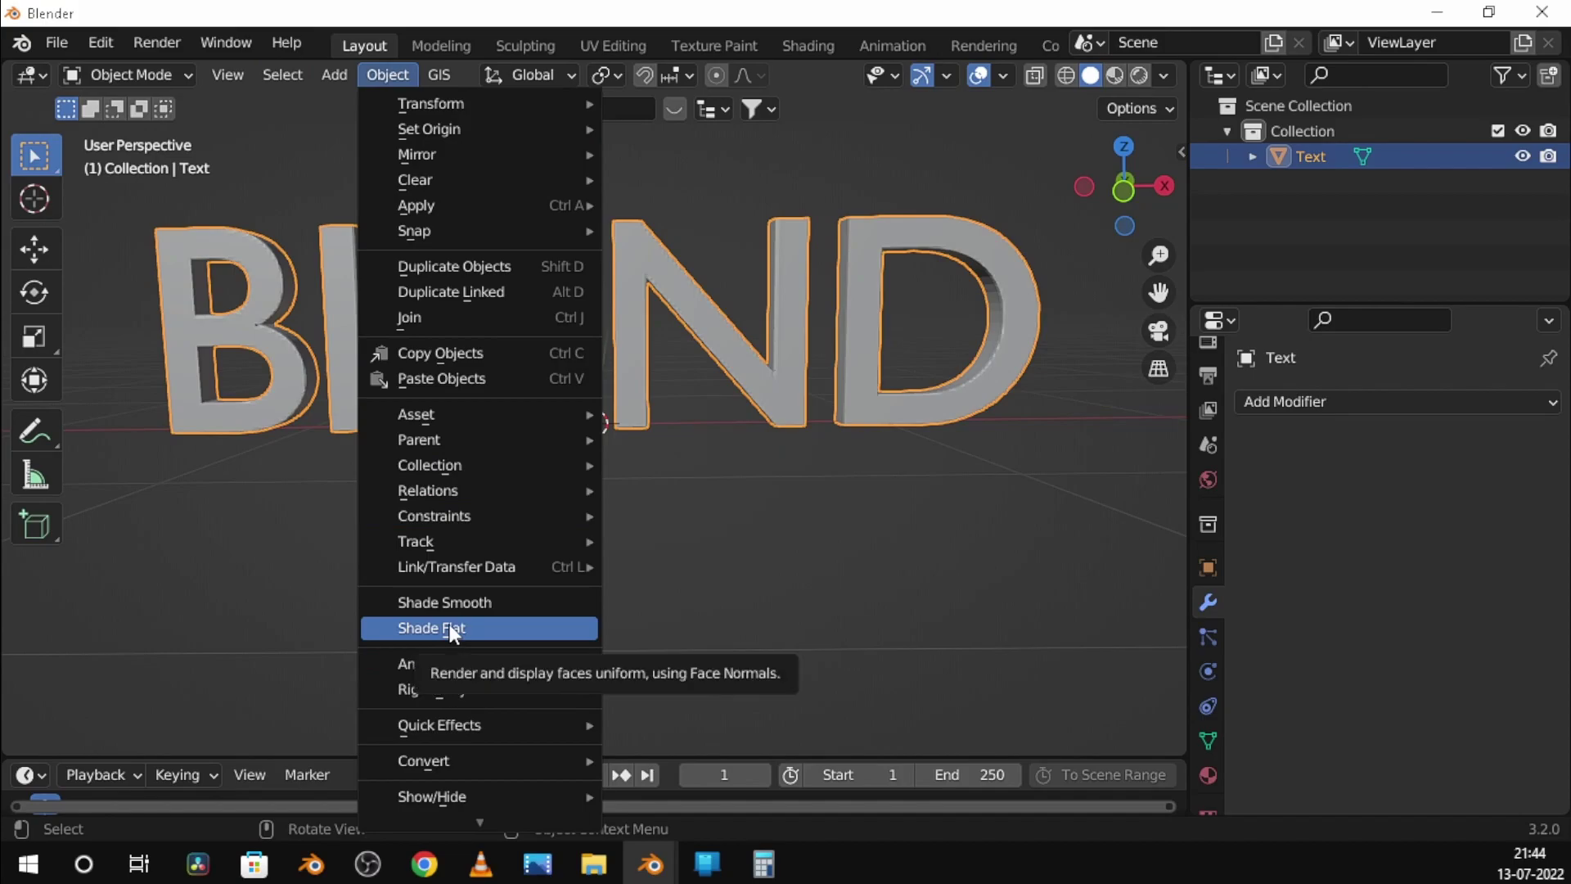
{"action": "mouse_move", "coordinate": [478, 724]}
{"action": "left_click", "coordinate": [694, 672]}
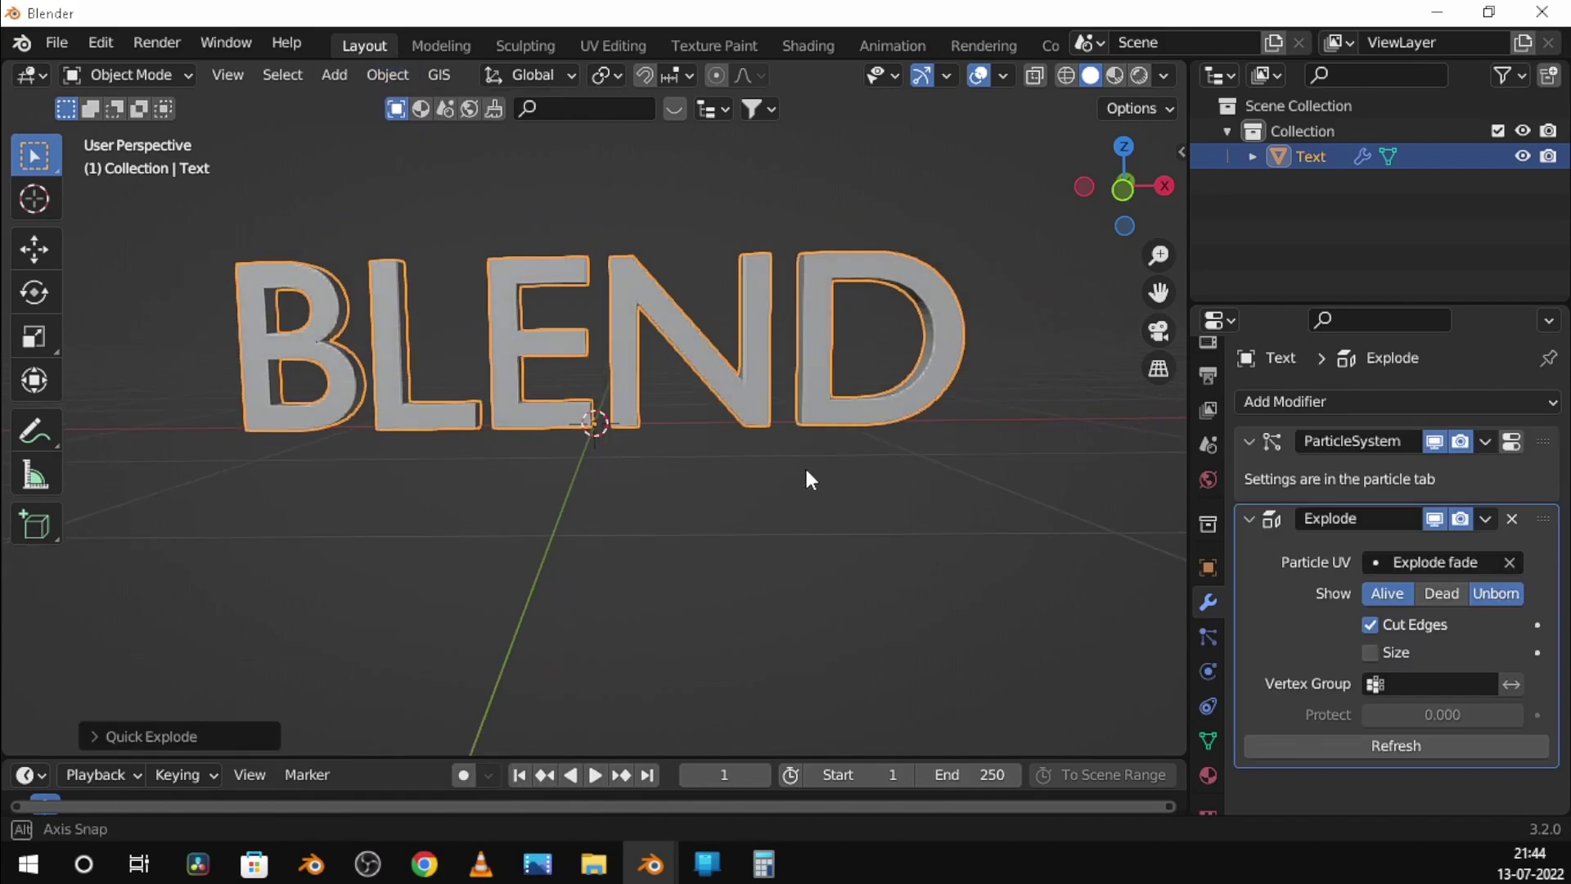
Preview the explosion, rewind to frame 1, and refresh the Explode modifier
{"action": "left_click", "coordinate": [579, 778]}
{"action": "key", "text": "space"}
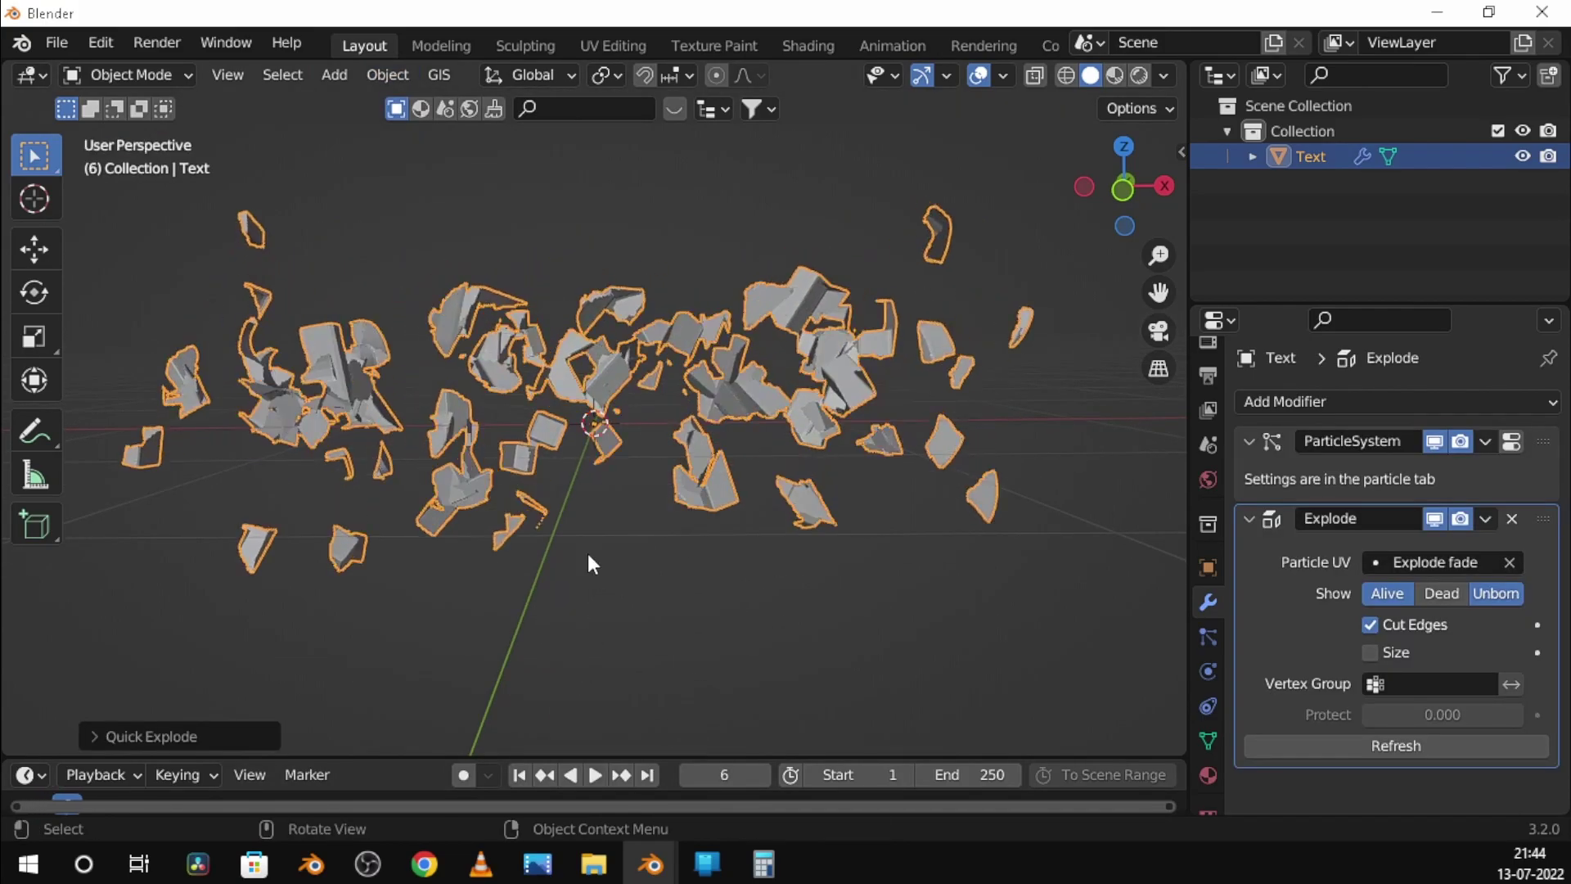
{"action": "left_click", "coordinate": [523, 775]}
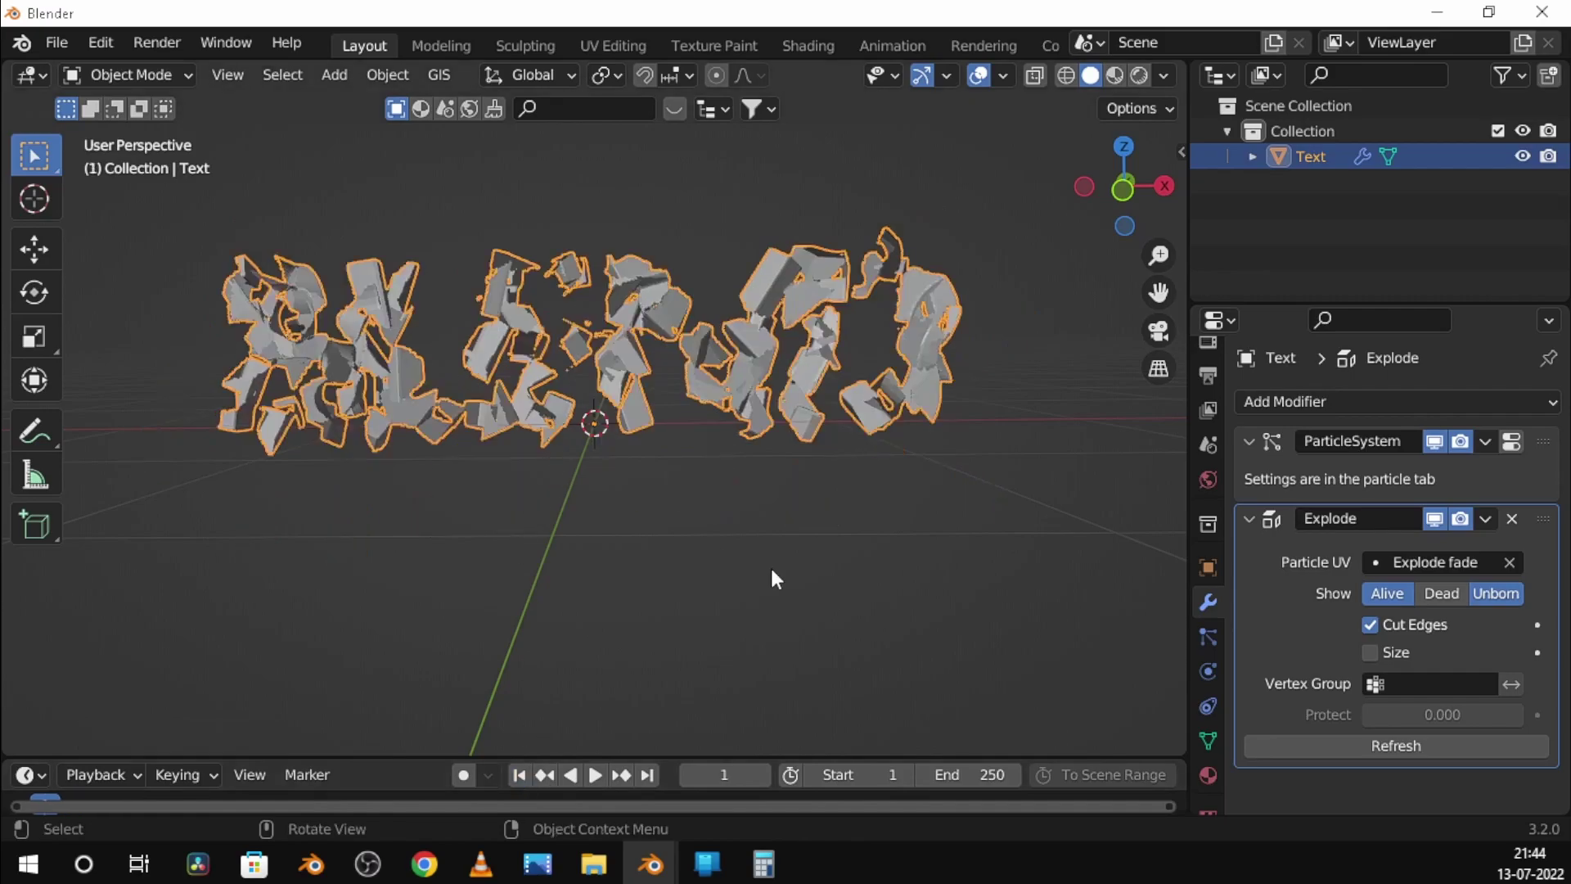
{"action": "left_click", "coordinate": [1372, 745]}
{"action": "left_click", "coordinate": [1207, 636]}
{"action": "type", "text": "25000"}
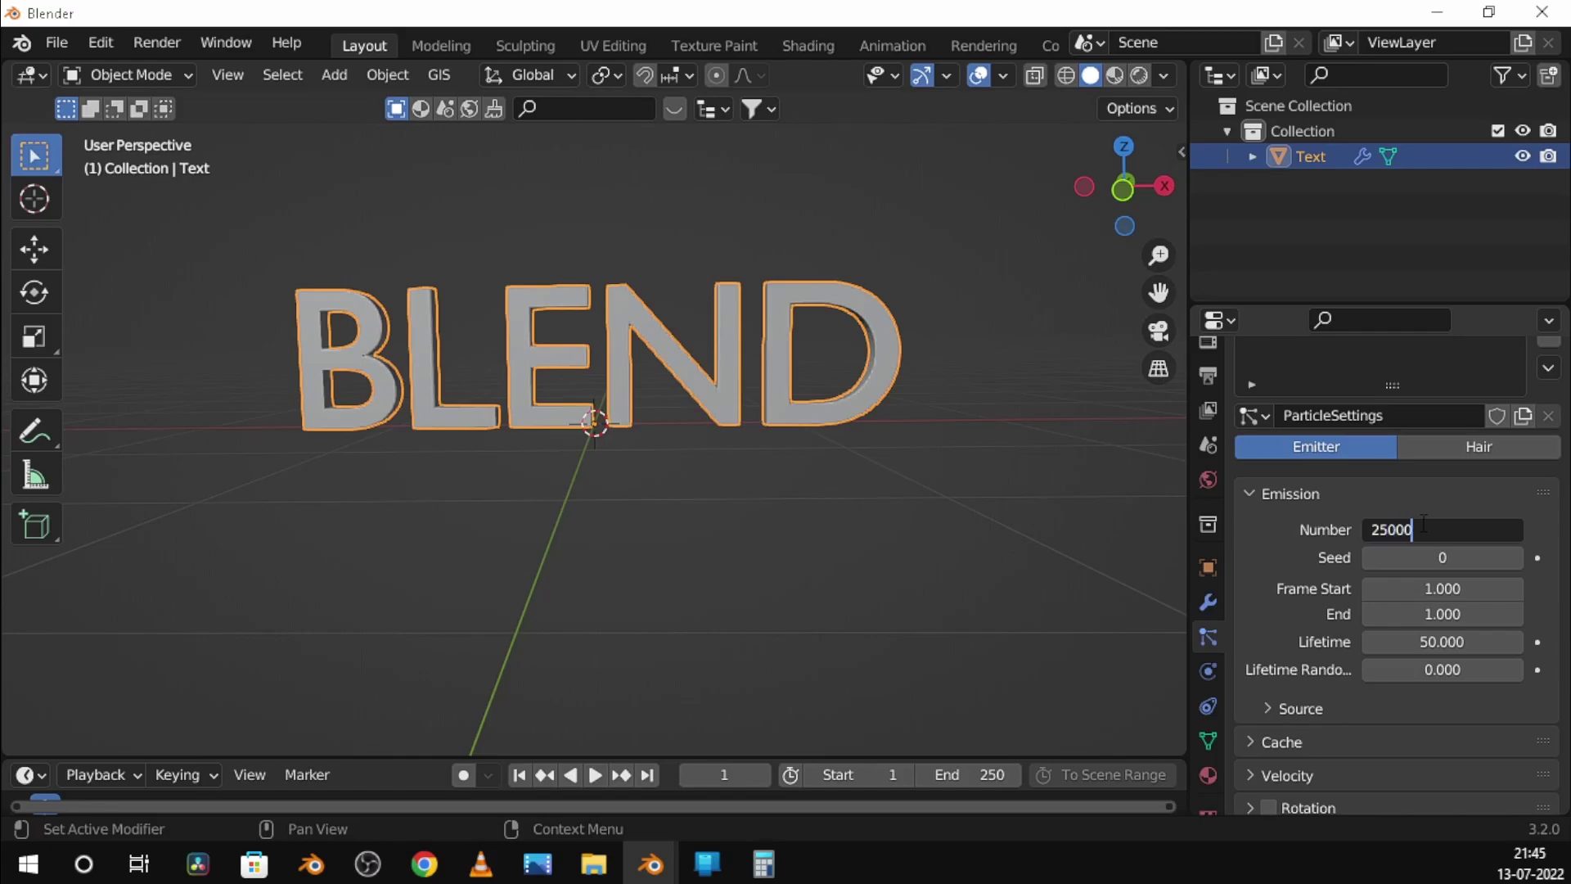
Confirm the 25000 particle count and preview the explosion
{"action": "key", "text": "Return"}
{"action": "key", "text": "space"}
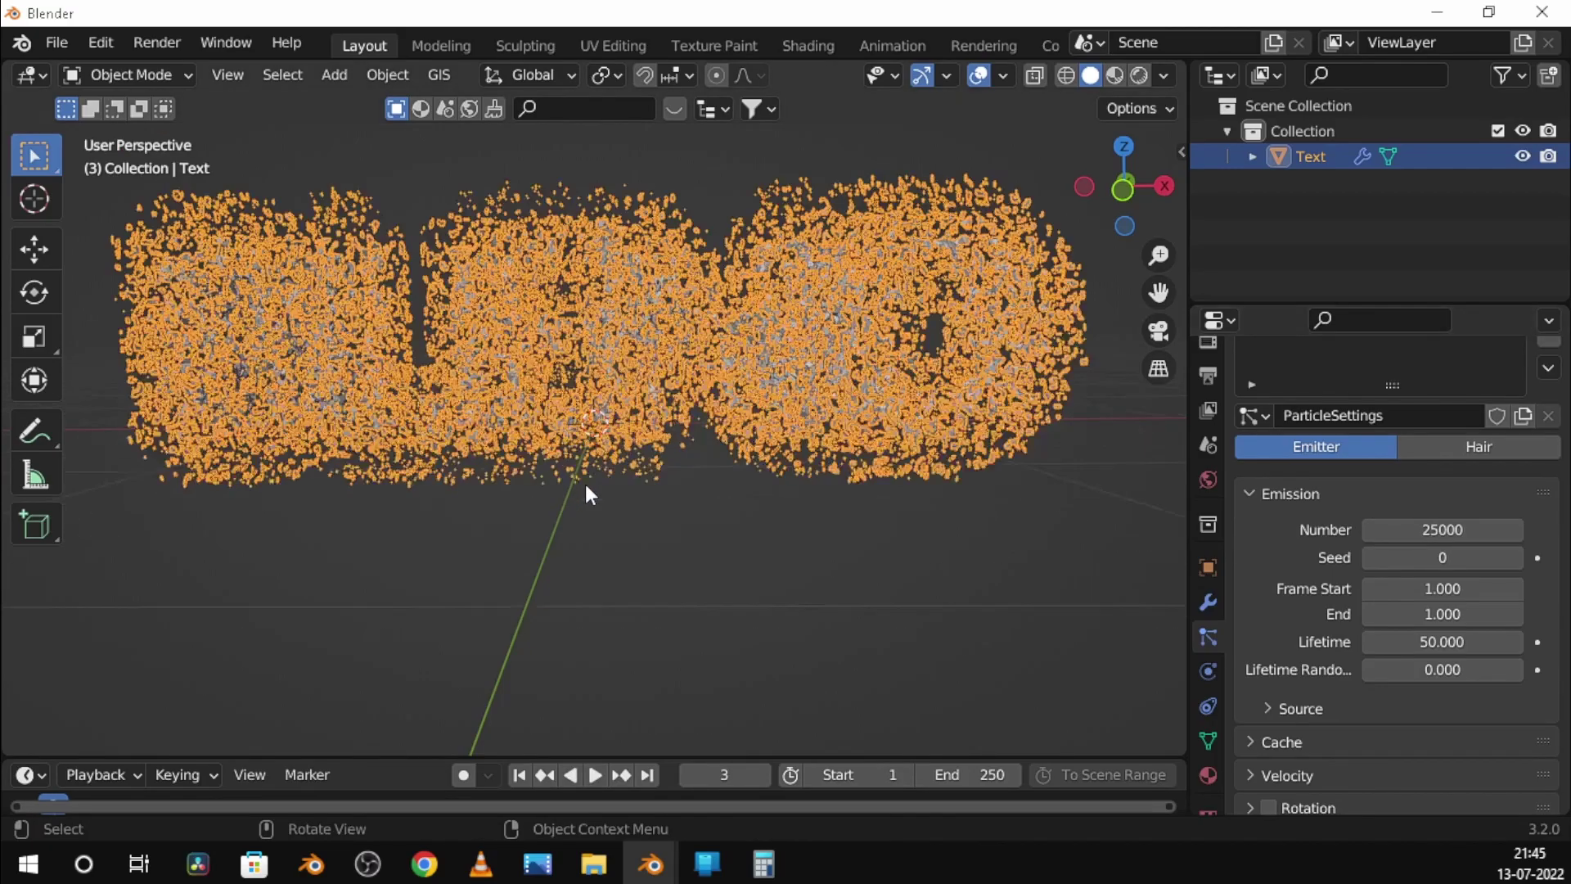
{"action": "scroll", "coordinate": [586, 485], "scroll_direction": "down", "scroll_amount": 3}
{"action": "scroll", "coordinate": [729, 503], "scroll_direction": "down", "scroll_amount": 3}
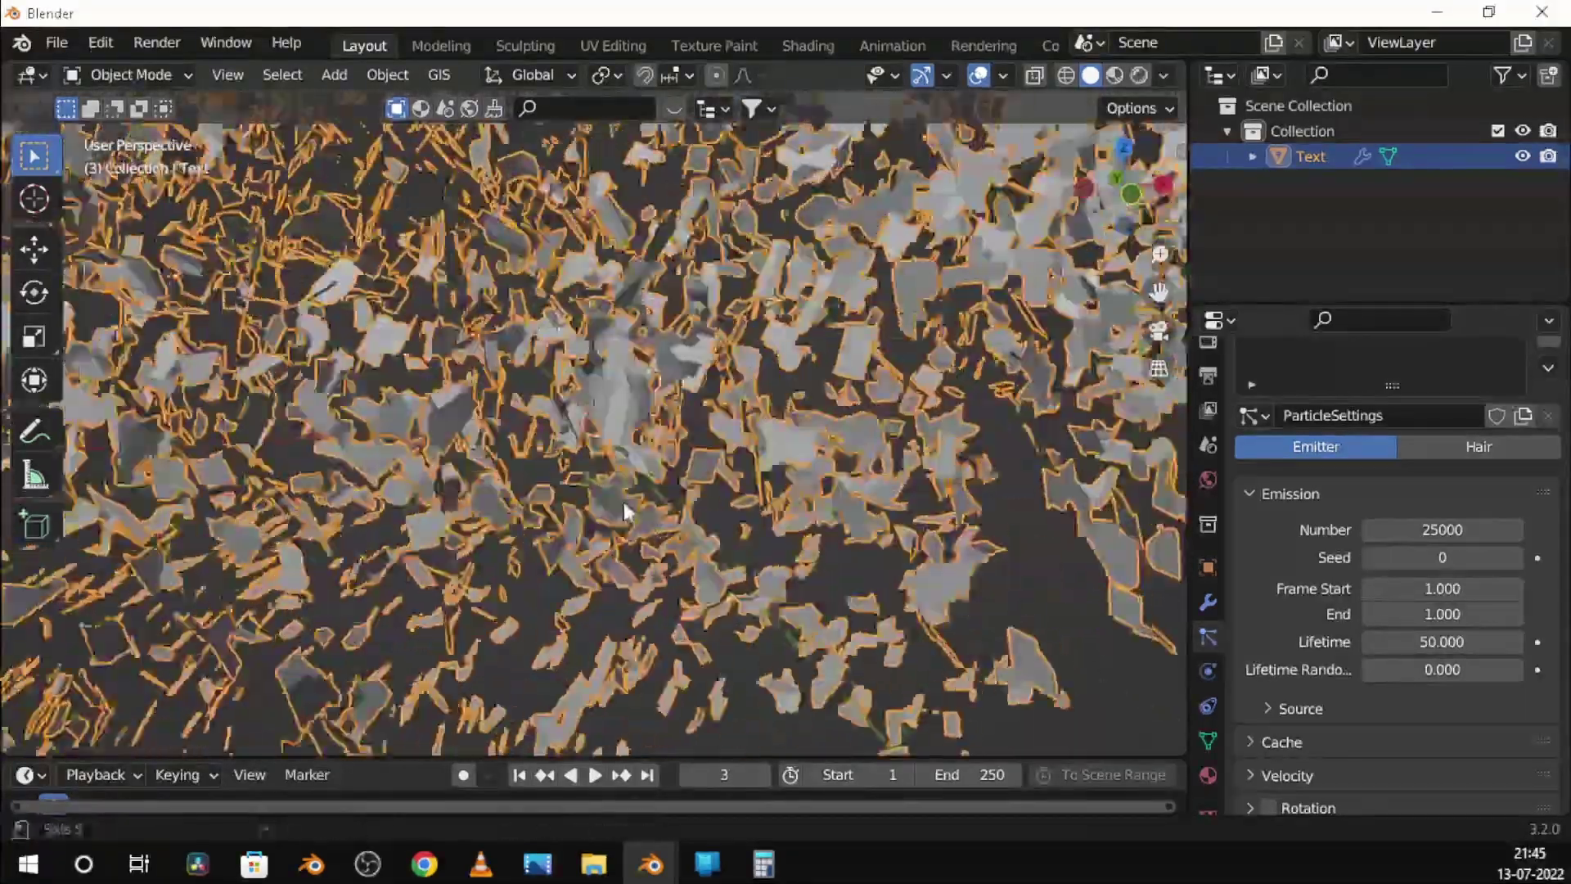
{"action": "scroll", "coordinate": [622, 497], "scroll_direction": "down", "scroll_amount": 3}
{"action": "scroll", "coordinate": [1318, 537], "scroll_direction": "down", "scroll_amount": 3}
{"action": "scroll", "coordinate": [1315, 565], "scroll_direction": "down", "scroll_amount": 3}
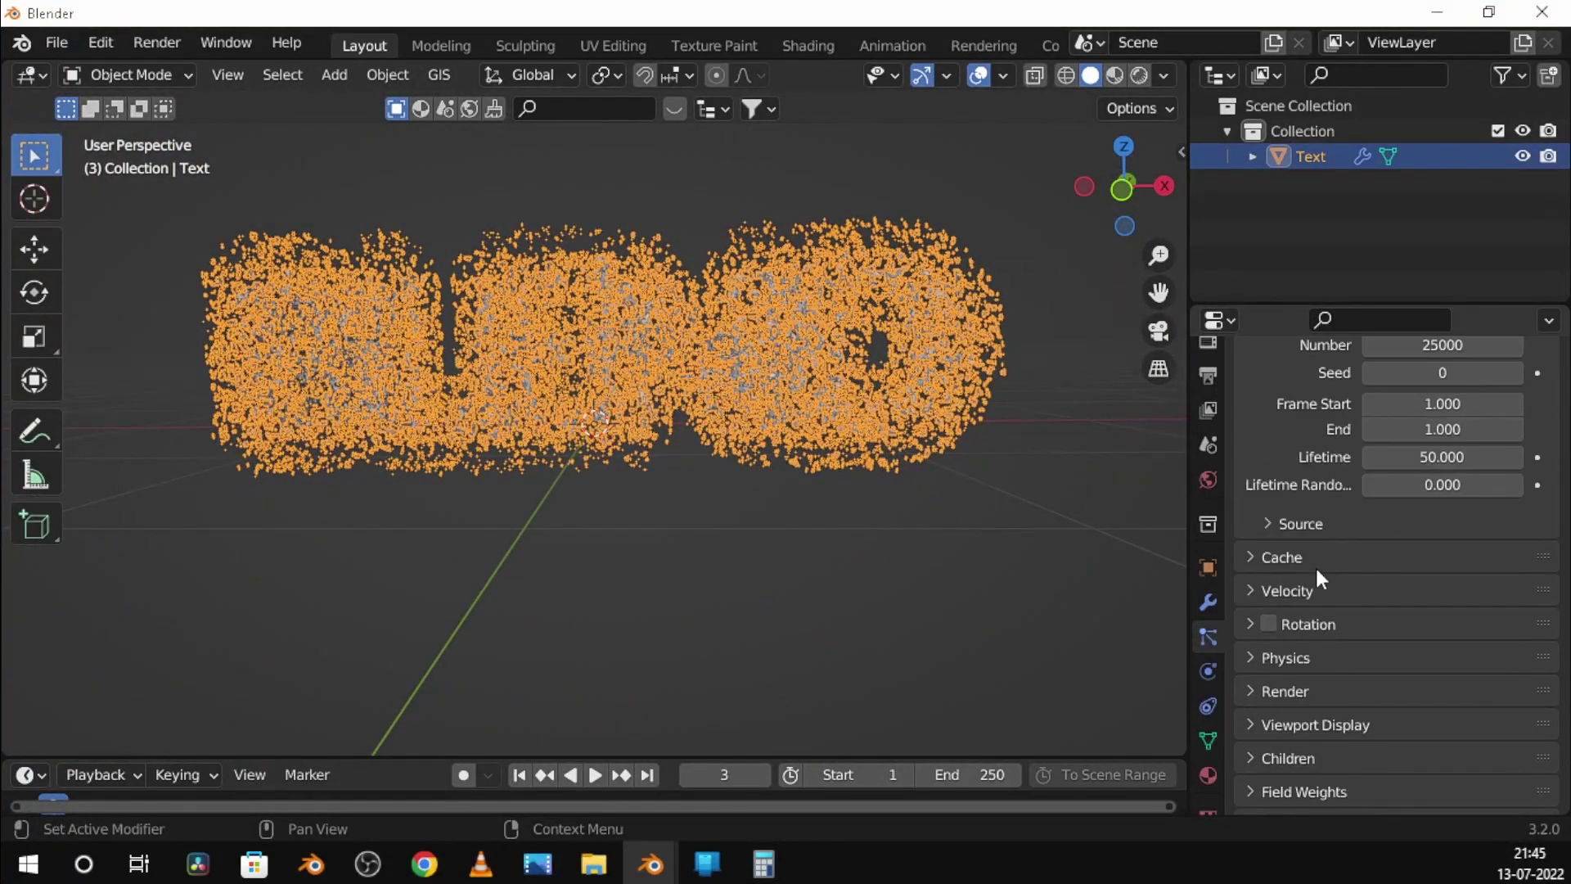
{"action": "scroll", "coordinate": [1315, 587], "scroll_direction": "down", "scroll_amount": 4}
Create a new particle texture of type Blend
{"action": "left_click", "coordinate": [1307, 766]}
{"action": "scroll", "coordinate": [1277, 736], "scroll_direction": "down", "scroll_amount": 3}
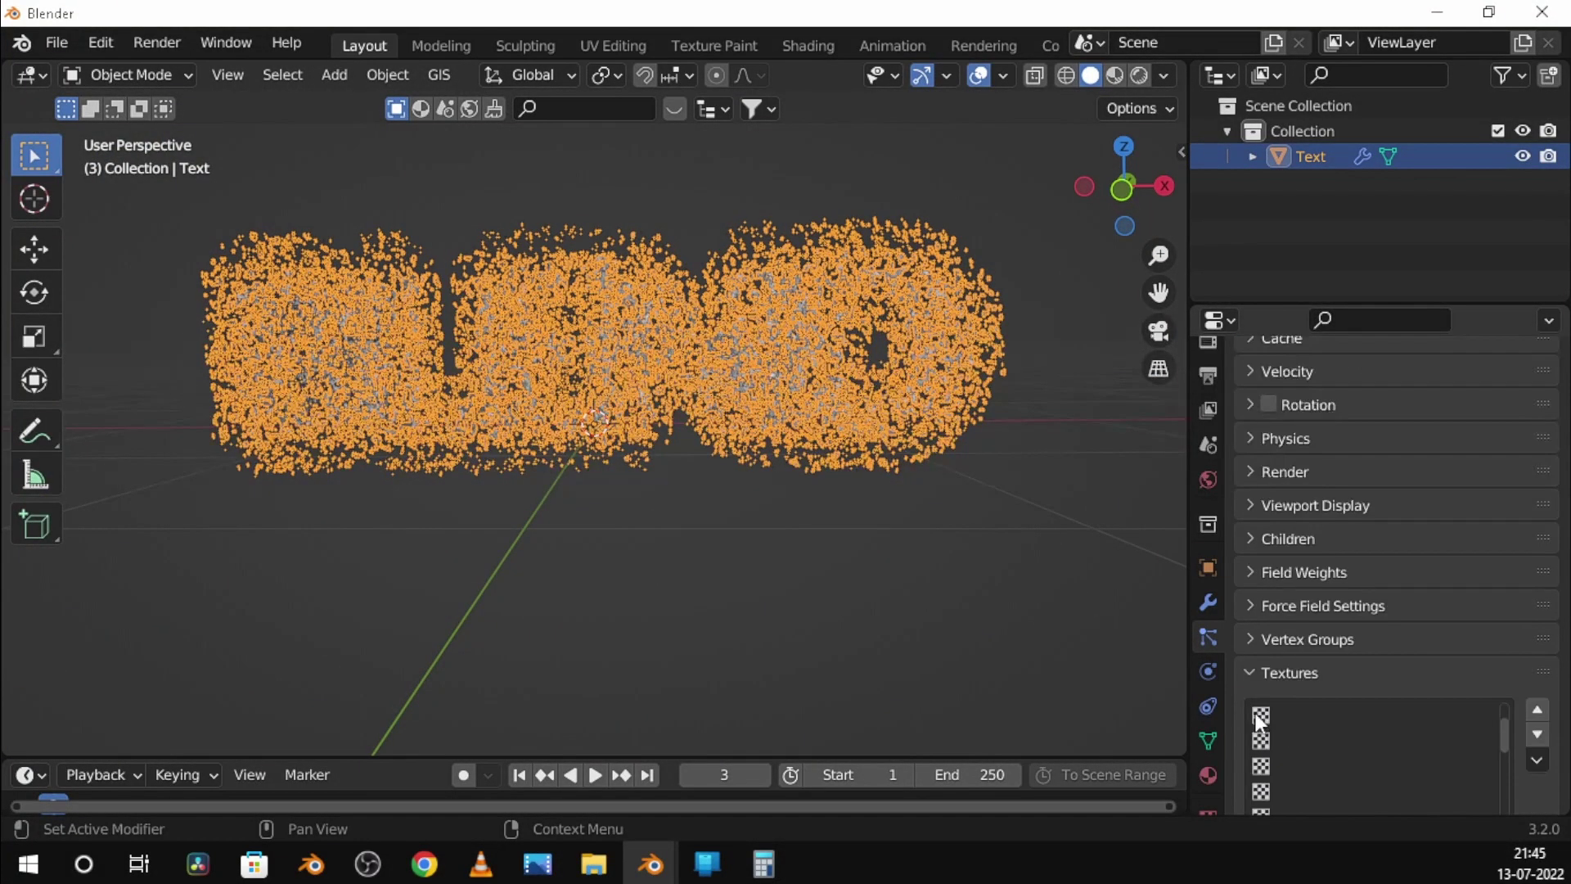
{"action": "scroll", "coordinate": [1500, 741], "scroll_direction": "down", "scroll_amount": 2}
{"action": "scroll", "coordinate": [1514, 737], "scroll_direction": "down", "scroll_amount": 3}
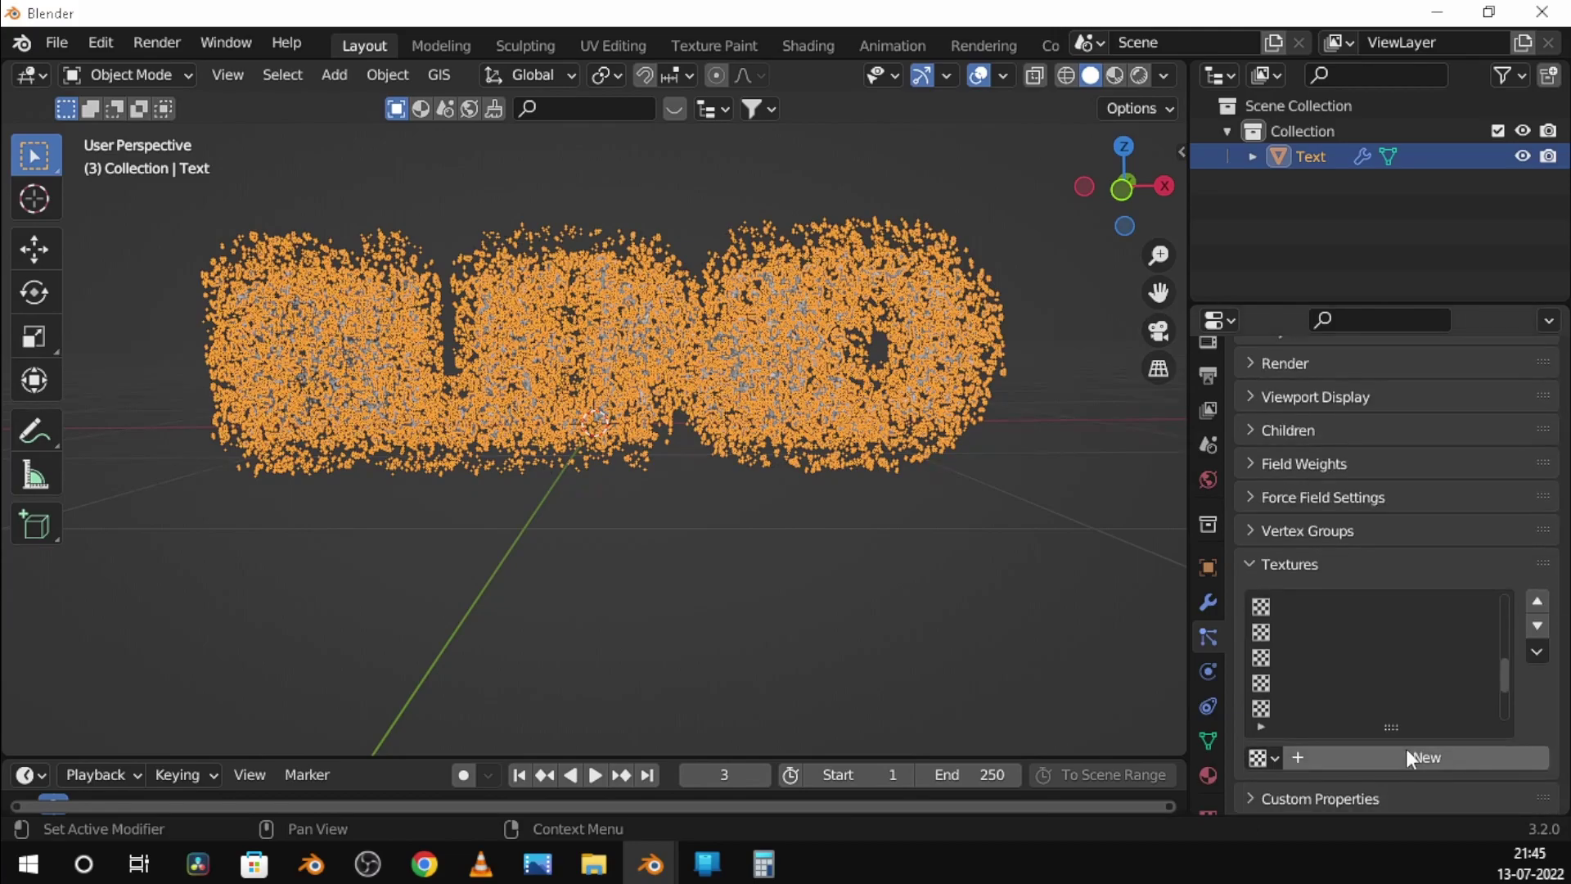
{"action": "left_click", "coordinate": [1208, 773]}
{"action": "scroll", "coordinate": [1368, 530], "scroll_direction": "up", "scroll_amount": 5}
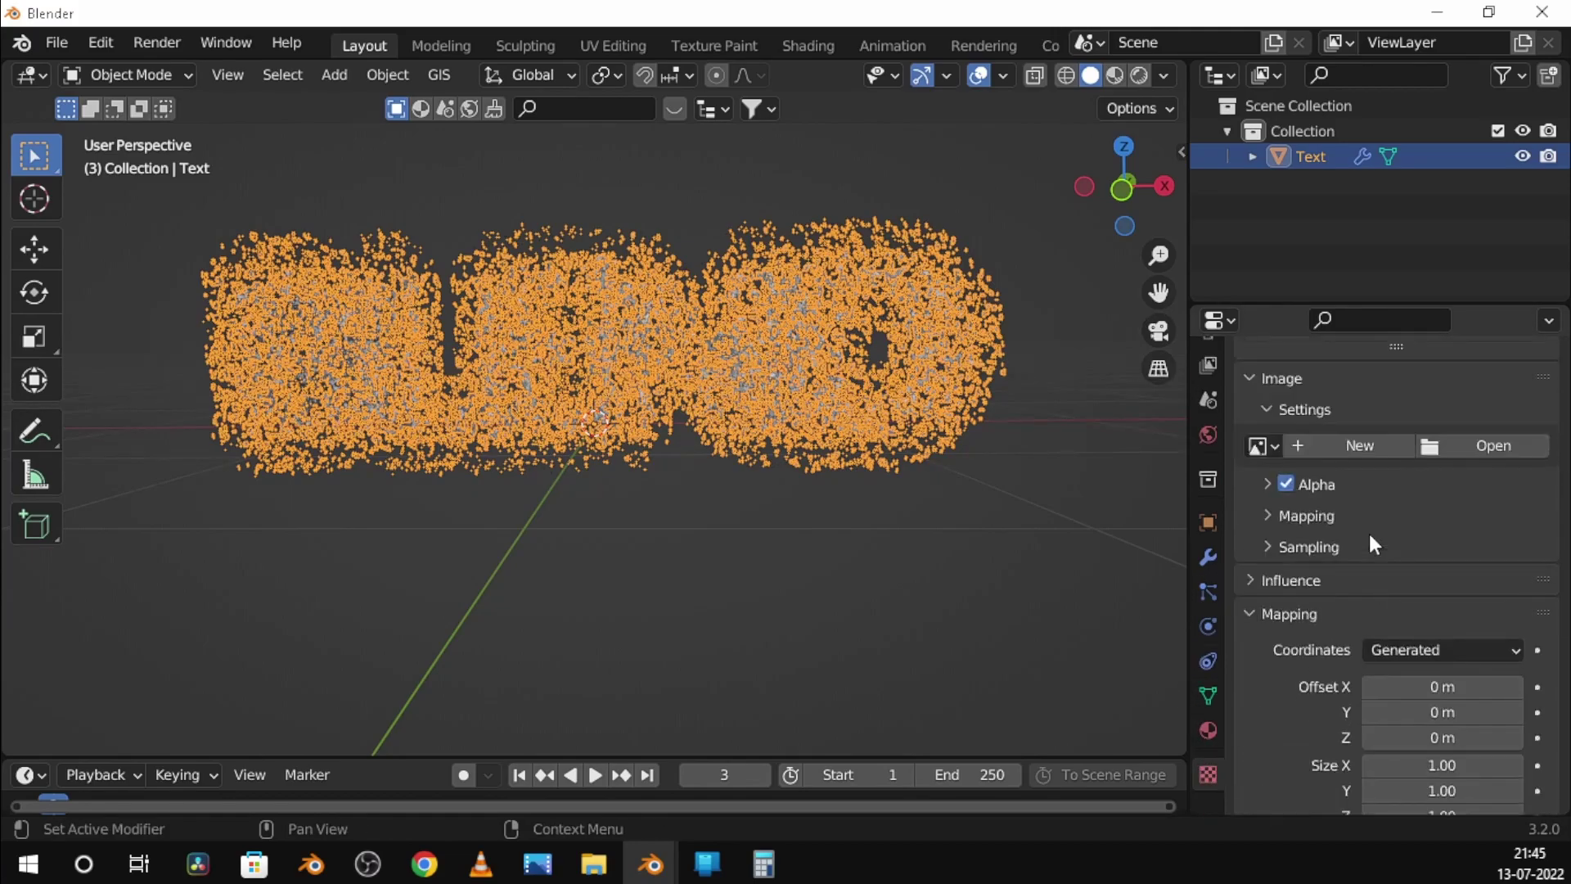
{"action": "scroll", "coordinate": [1373, 496], "scroll_direction": "up", "scroll_amount": 7}
{"action": "left_click", "coordinate": [1416, 368]}
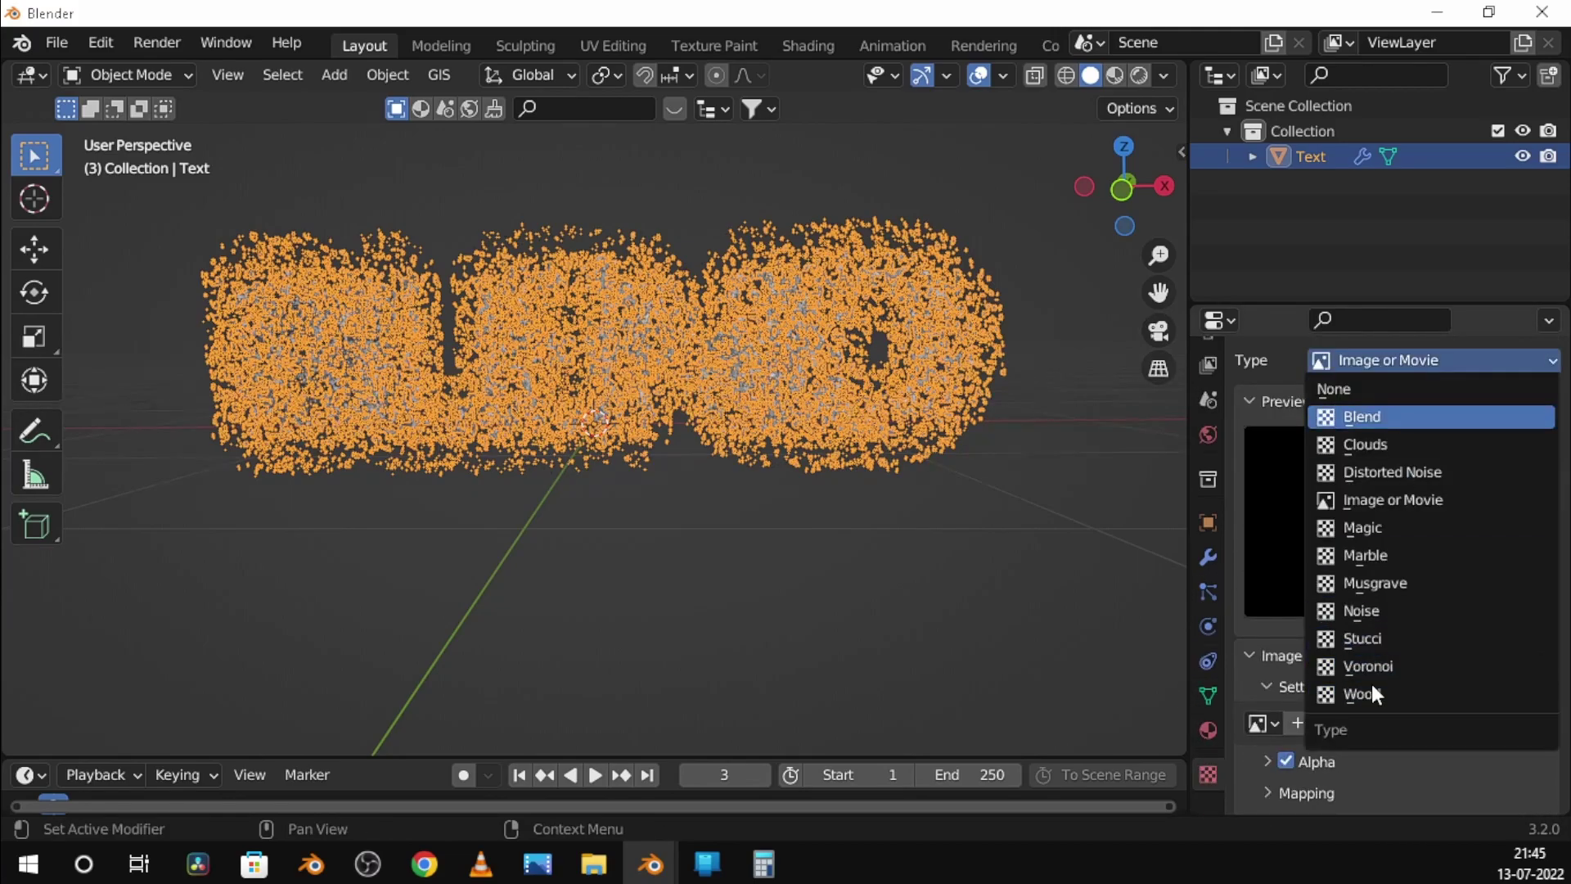
{"action": "scroll", "coordinate": [1326, 507], "scroll_direction": "up", "scroll_amount": 3}
{"action": "left_click", "coordinate": [1391, 452]}
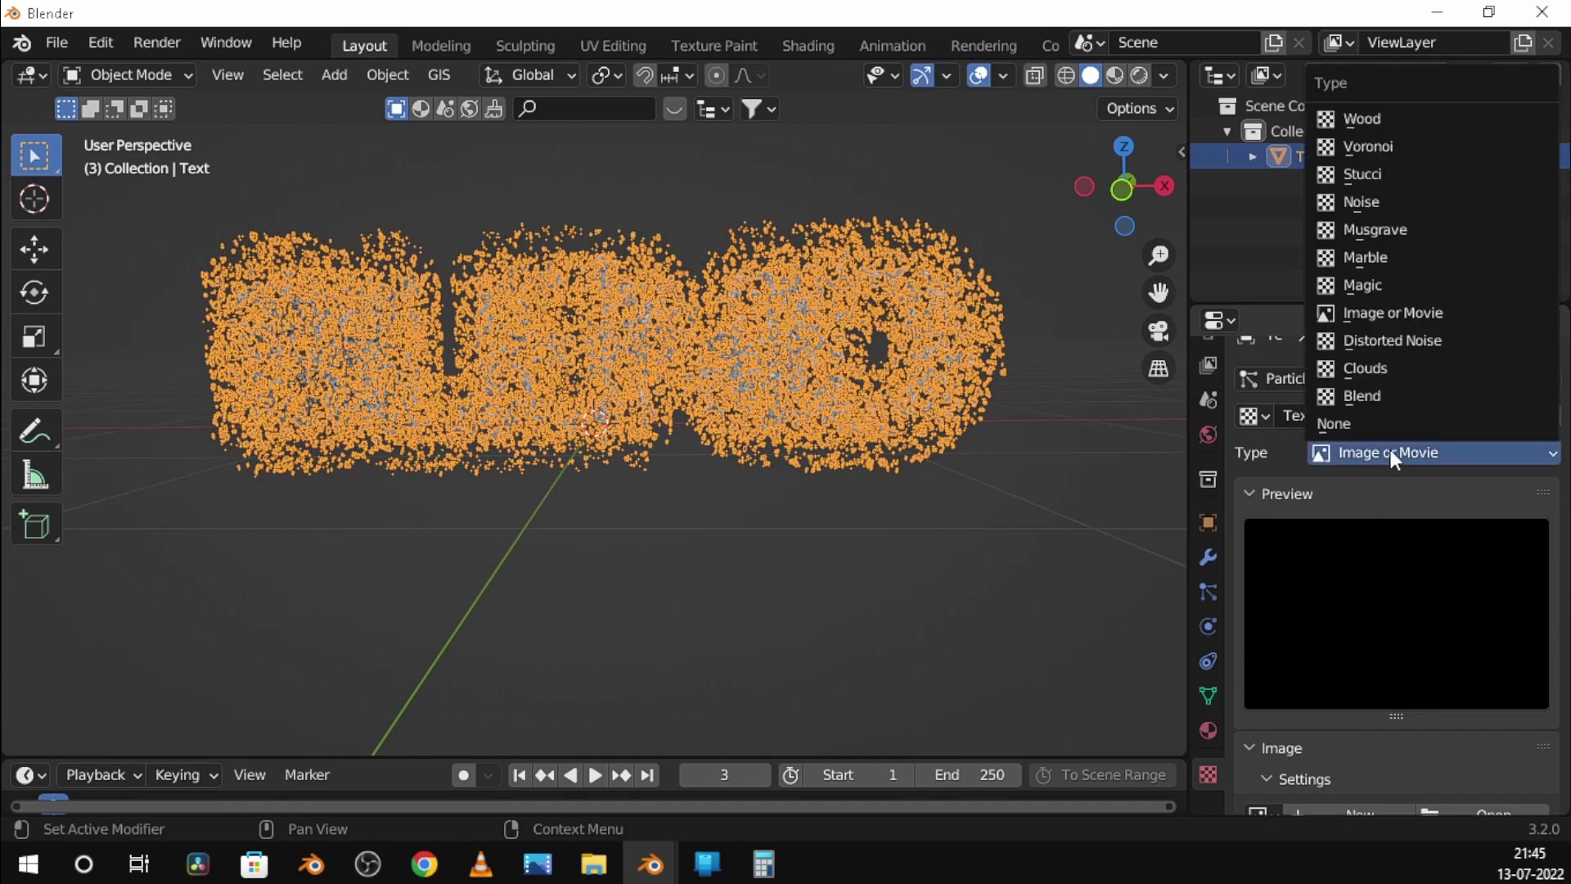
{"action": "left_click", "coordinate": [1386, 400]}
Refresh the Explode modifier and play the burst
{"action": "left_click", "coordinate": [1210, 559]}
{"action": "left_click", "coordinate": [1393, 743]}
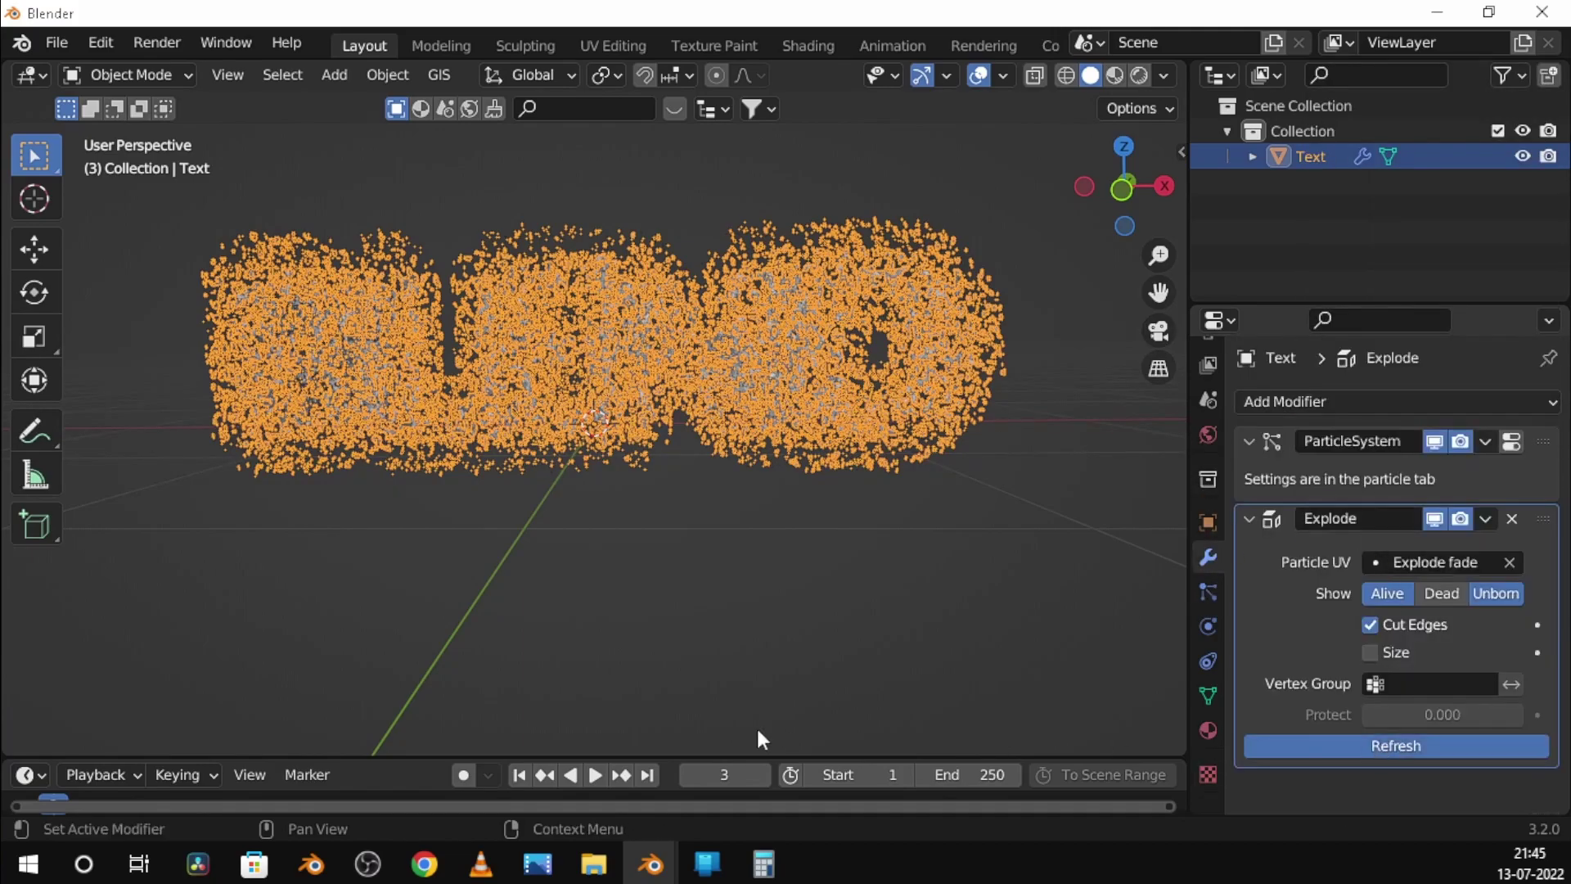
{"action": "left_click", "coordinate": [594, 775]}
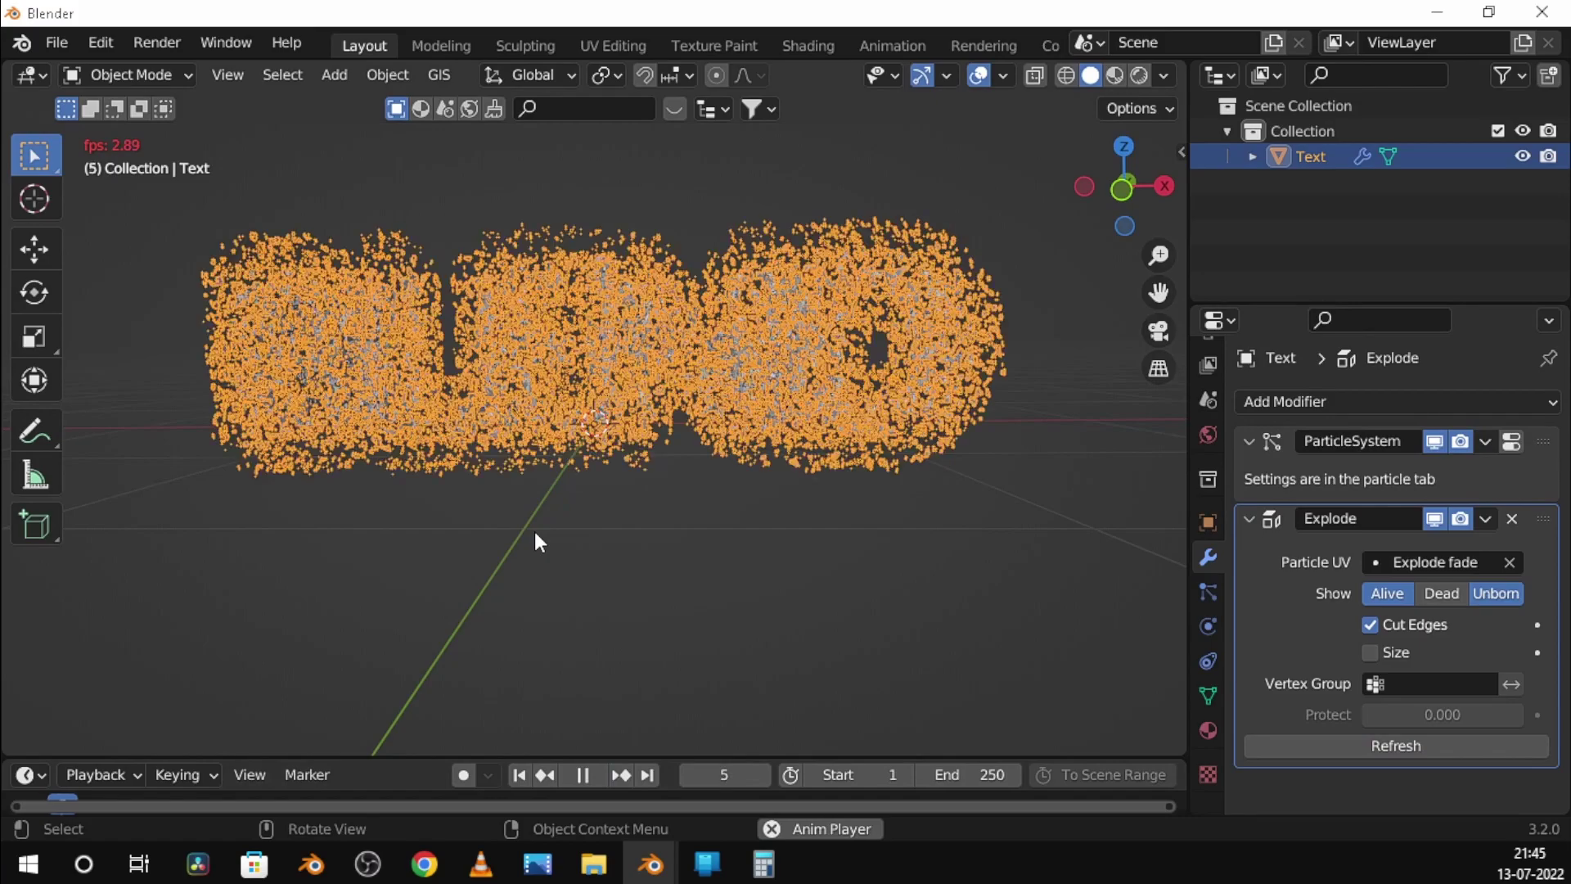
Rewind to frame 1, refresh Explode, and set particle emission End to 120
{"action": "key", "text": "space"}
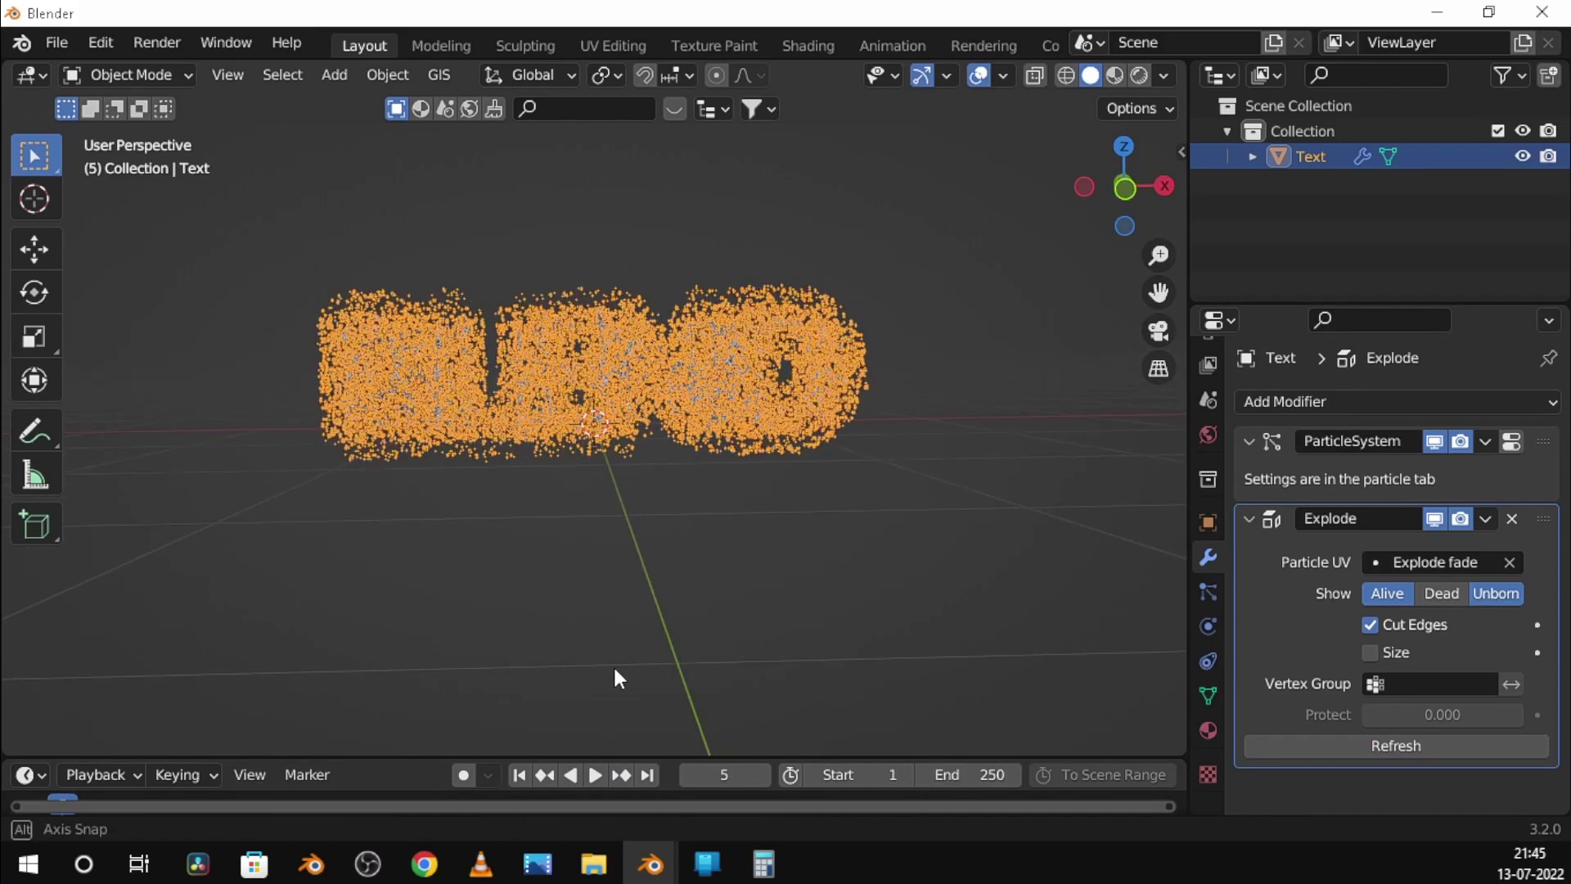
{"action": "left_click", "coordinate": [519, 774]}
{"action": "left_click_drag", "start_coordinate": [542, 757], "coordinate": [543, 731]}
{"action": "left_click", "coordinate": [1396, 744]}
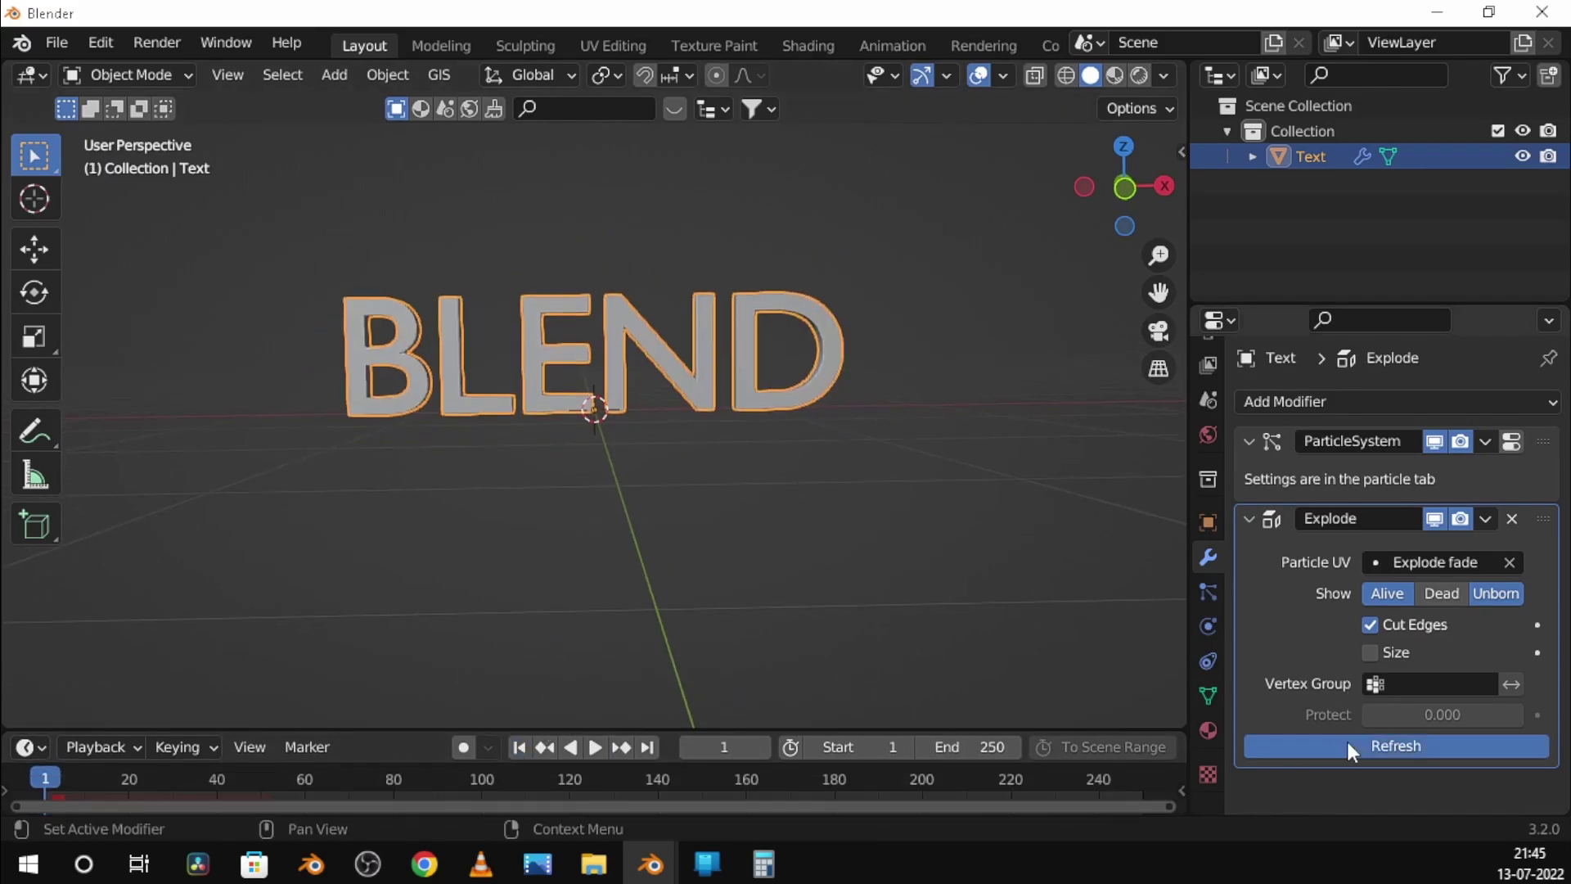
{"action": "left_click", "coordinate": [1209, 592]}
{"action": "scroll", "coordinate": [1383, 641], "scroll_direction": "down", "scroll_amount": 3}
{"action": "left_click", "coordinate": [1445, 614]}
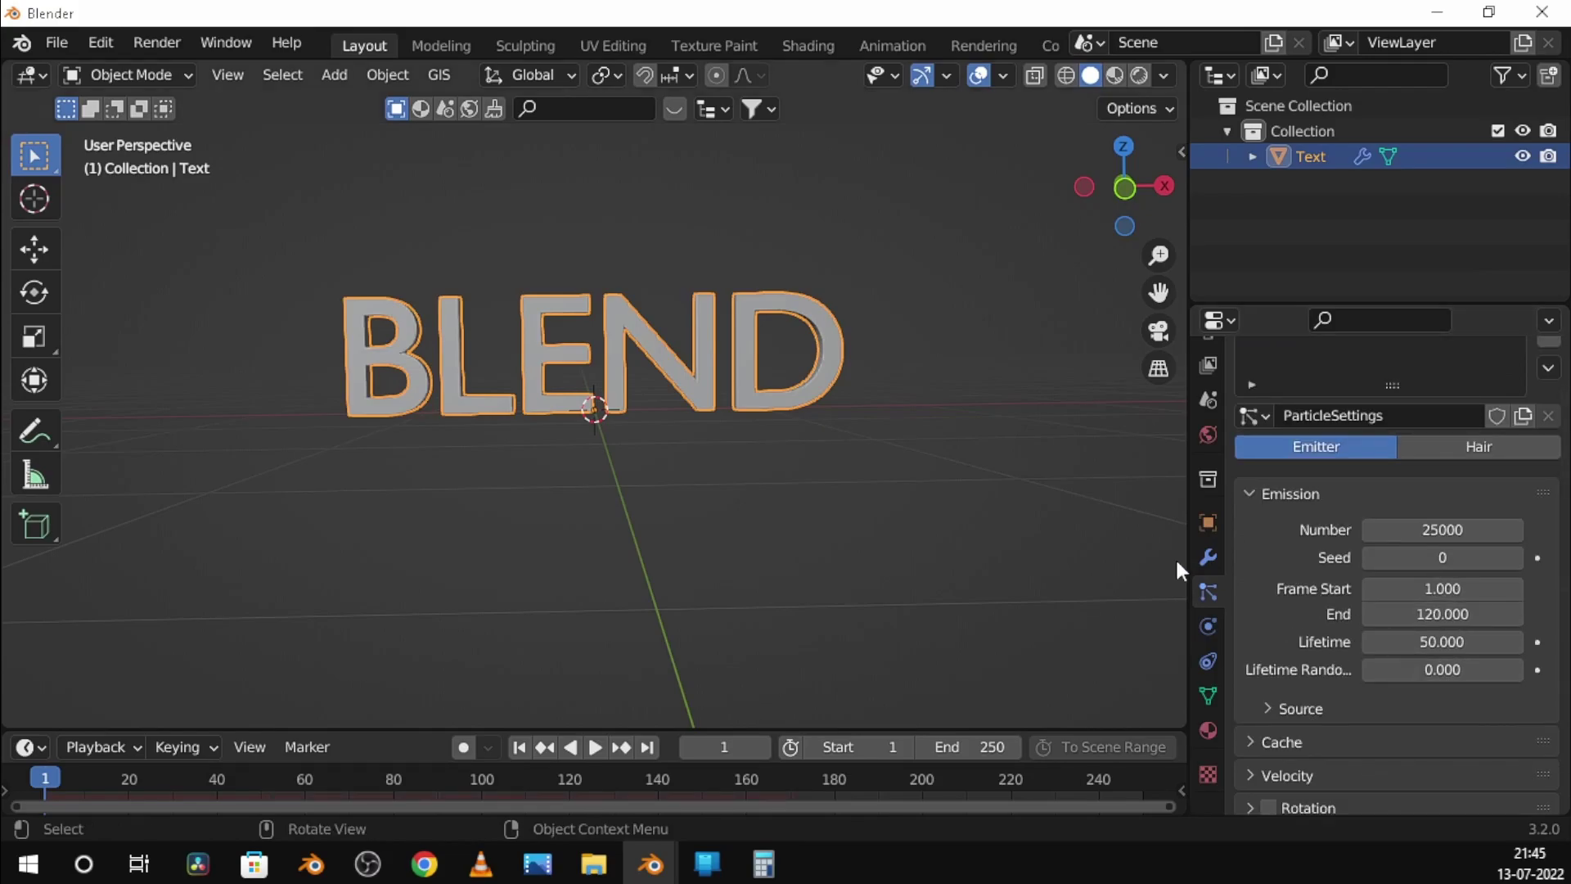
Replay from frame 1 to watch BLEND crumble gradually, orbiting to an angled view
{"action": "key", "text": "space"}
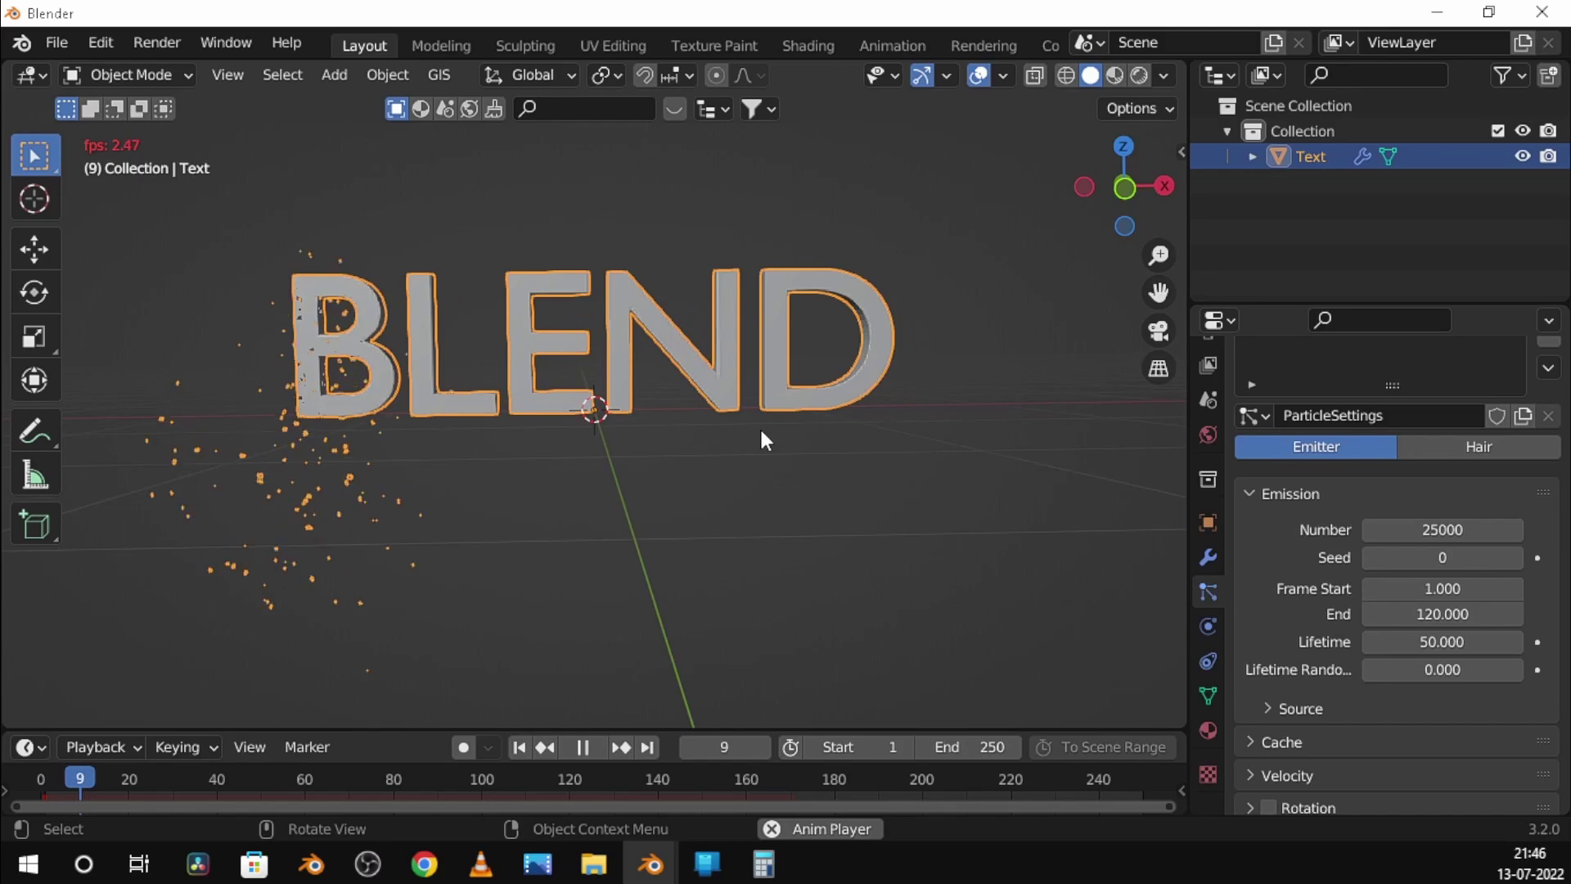
{"action": "key", "text": "space"}
{"action": "left_click", "coordinate": [1208, 558]}
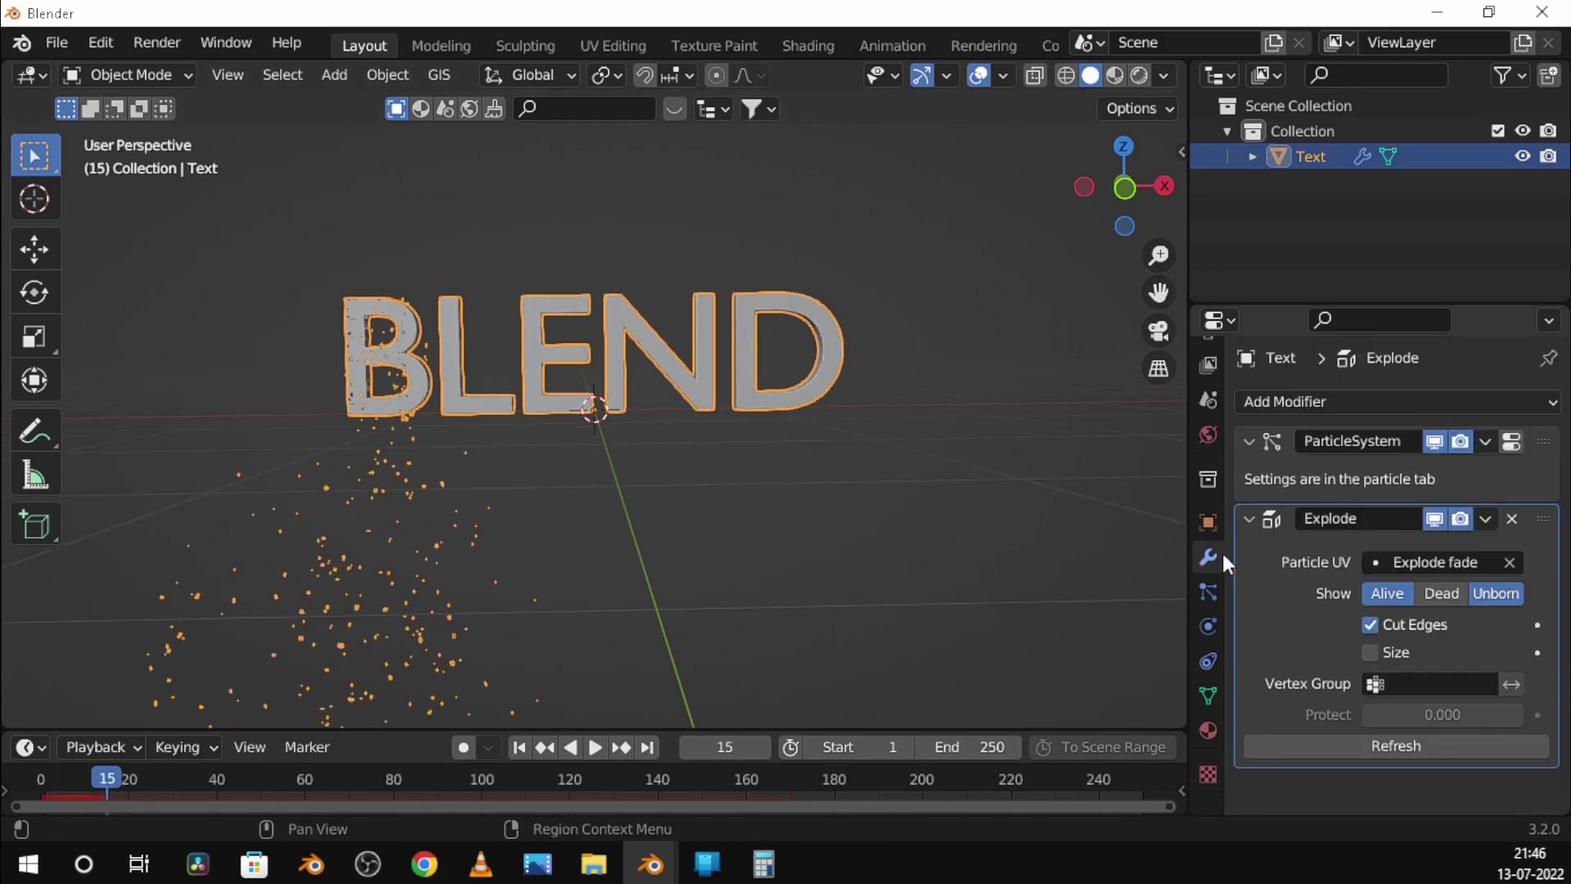
{"action": "left_click", "coordinate": [1402, 746]}
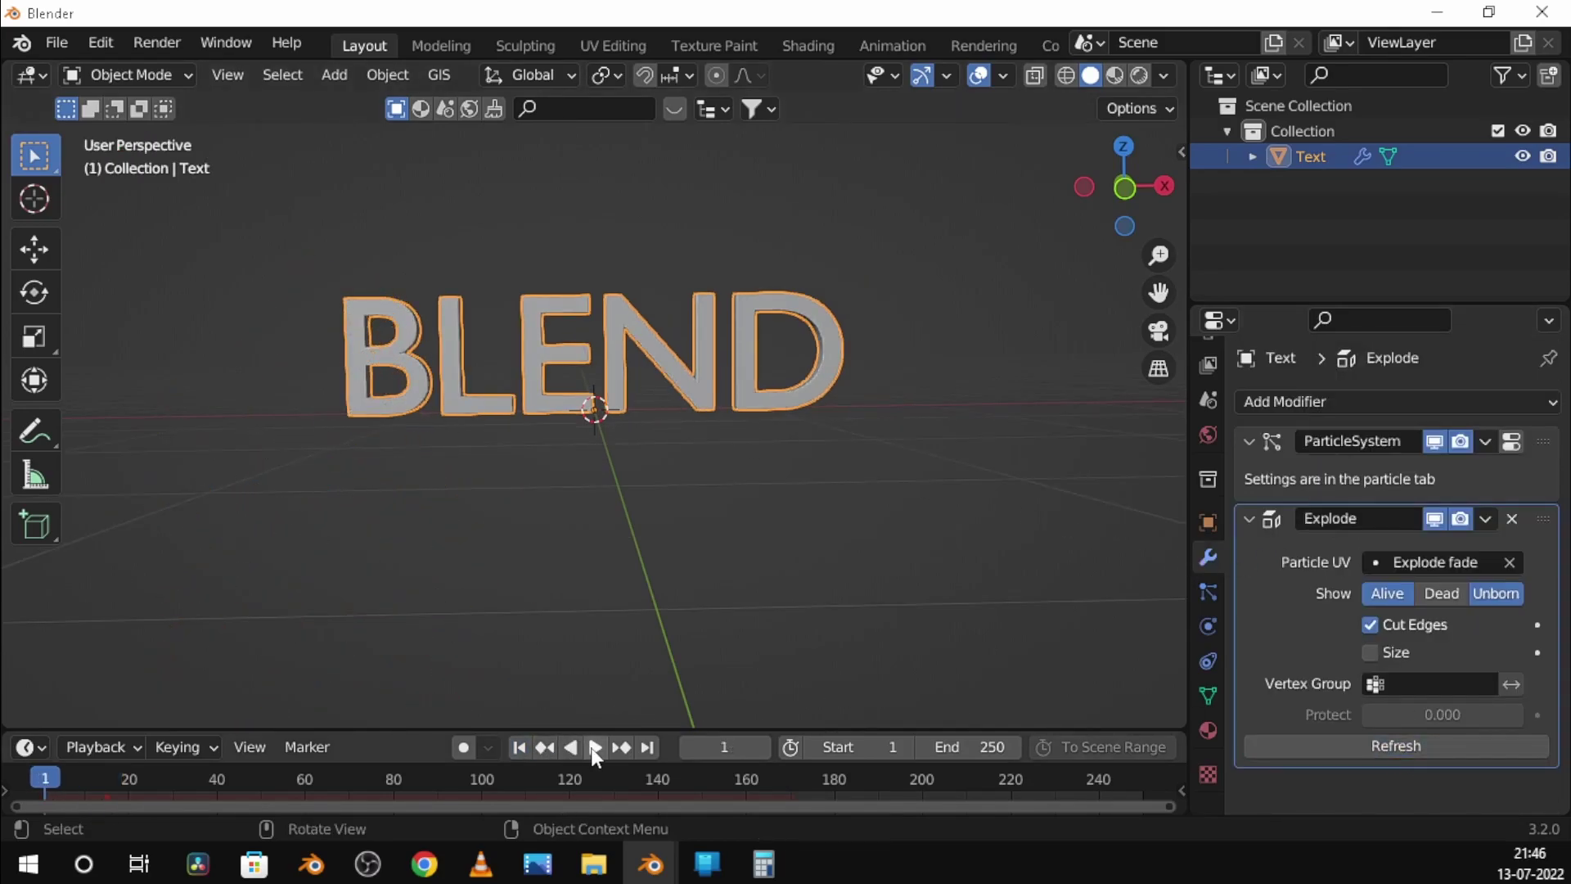
{"action": "scroll", "coordinate": [560, 356], "scroll_direction": "up", "scroll_amount": 2}
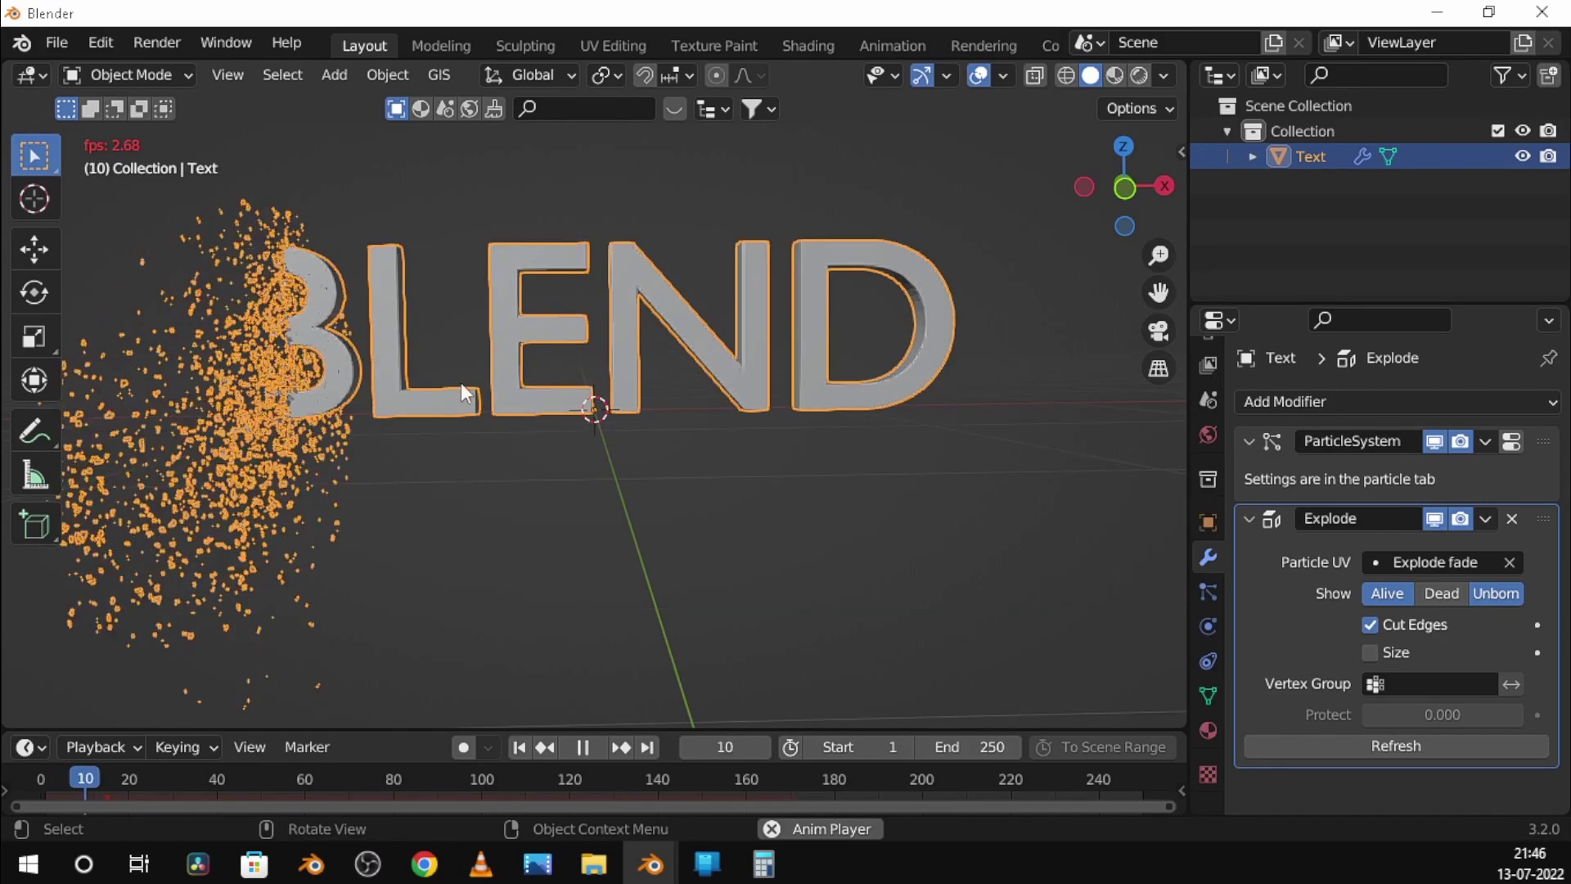
{"action": "key", "text": "space"}
{"action": "mouse_move", "coordinate": [460, 381]}
{"action": "middle_mouse_down"}
{"action": "mouse_move", "coordinate": [658, 421]}
{"action": "mouse_move", "coordinate": [1045, 448]}
{"action": "middle_mouse_up"}
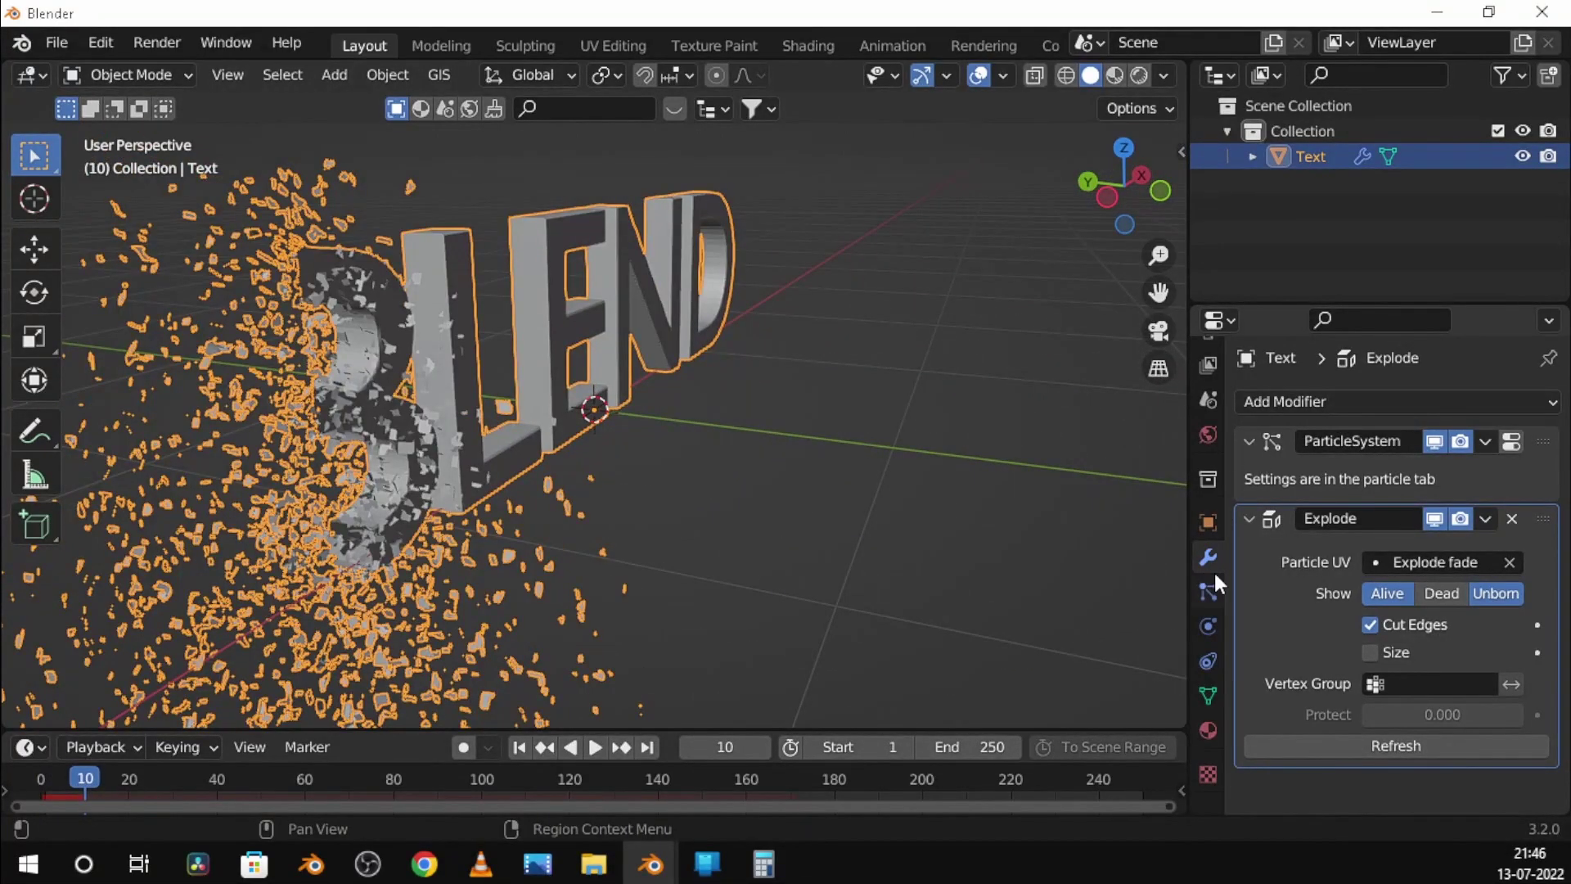
Add a Solidify modifier below Explode on the BLEND text
{"action": "left_click", "coordinate": [1278, 400]}
{"action": "scroll", "coordinate": [1059, 740], "scroll_direction": "down", "scroll_amount": 3}
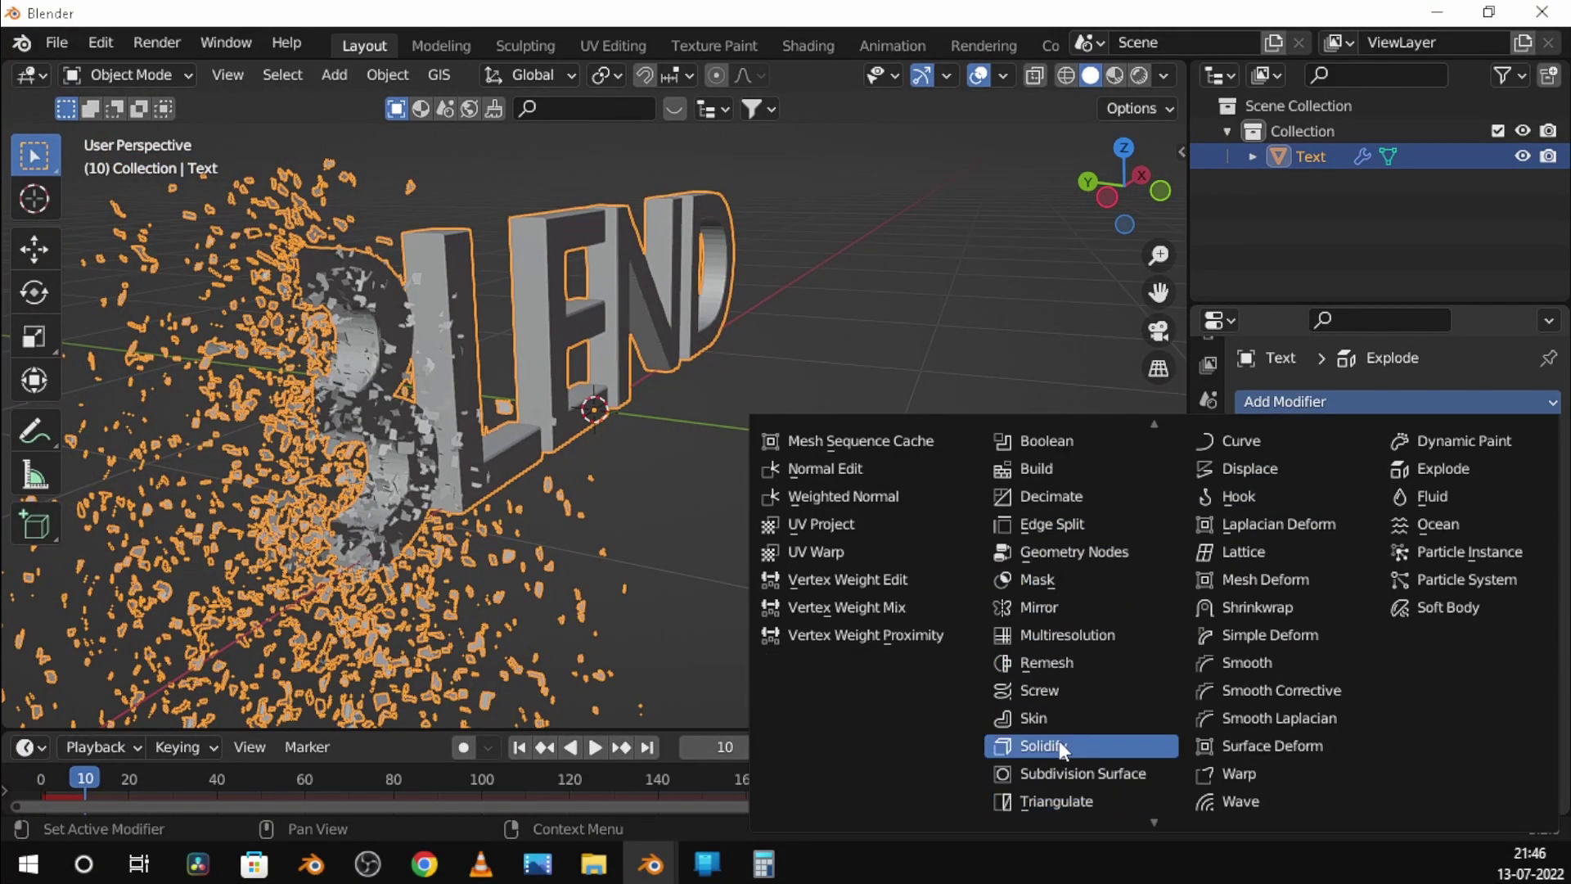
{"action": "left_click", "coordinate": [1074, 744]}
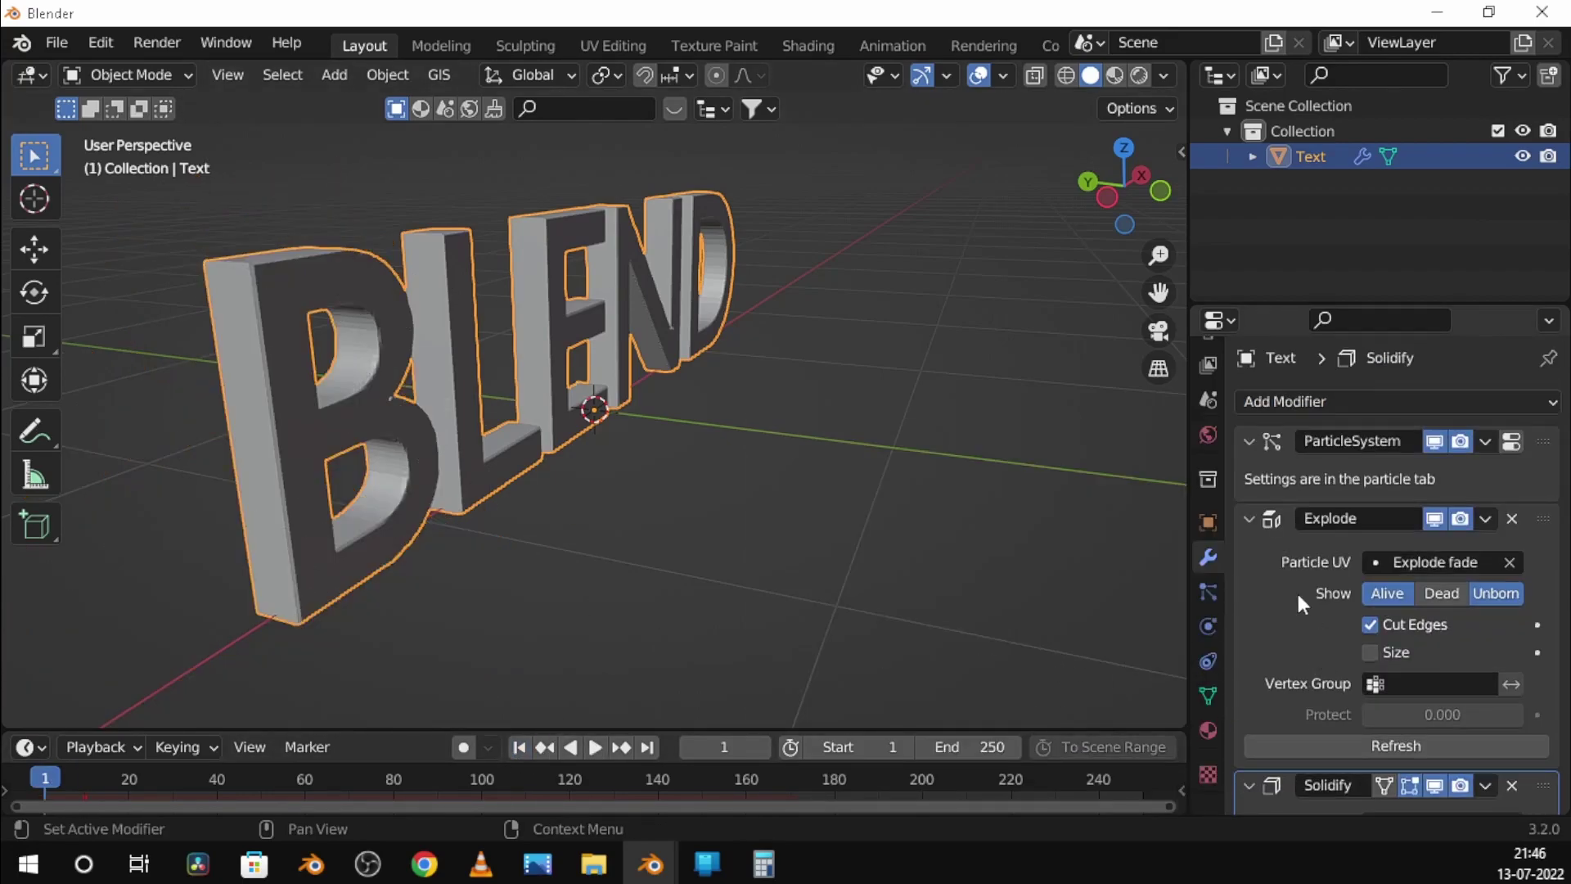
{"action": "left_click", "coordinate": [1211, 590]}
{"action": "left_click", "coordinate": [1209, 559]}
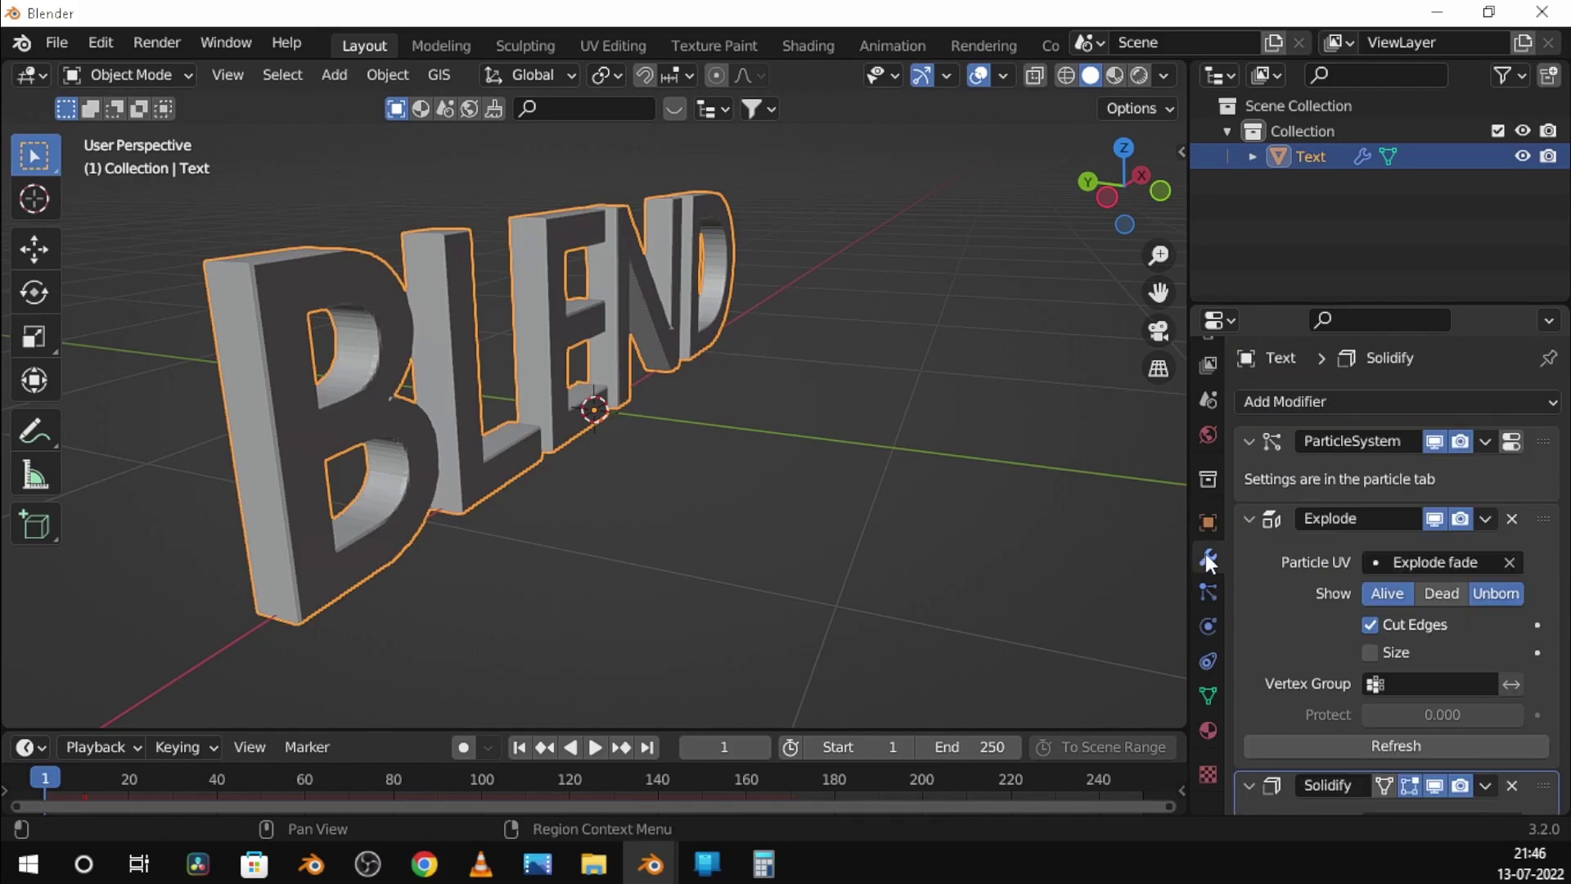
{"action": "scroll", "coordinate": [1377, 691], "scroll_direction": "down", "scroll_amount": 2}
{"action": "scroll", "coordinate": [1298, 616], "scroll_direction": "down", "scroll_amount": 2}
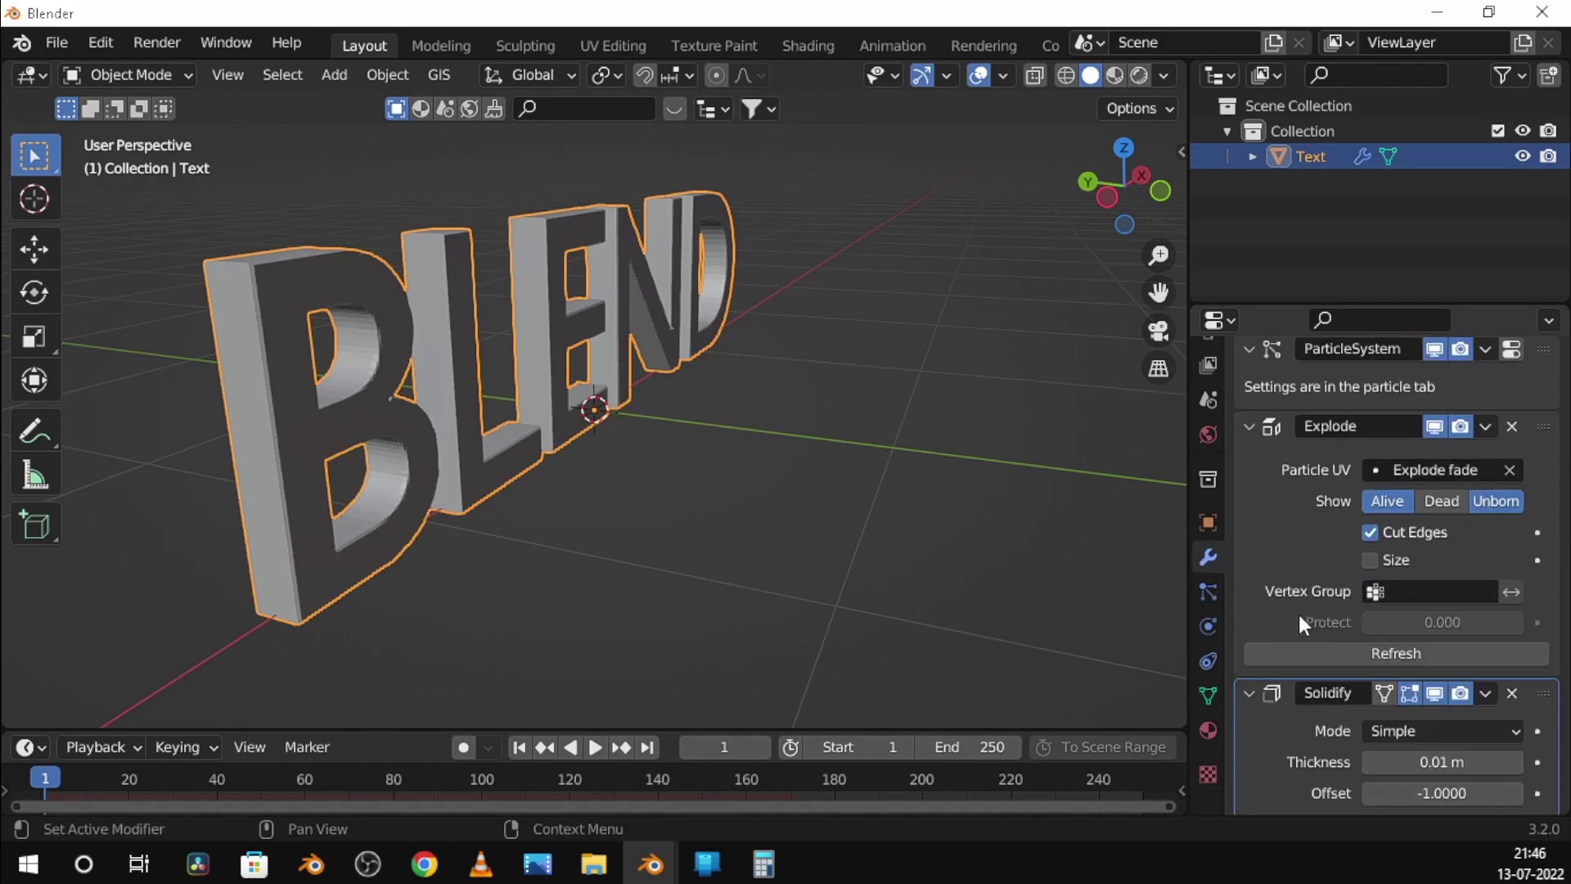
Play the explosion and orbit around the thickened flying fragments
{"action": "left_click", "coordinate": [593, 750]}
{"action": "key", "text": "space"}
{"action": "middle_click_drag", "start_coordinate": [497, 510], "coordinate": [543, 525]}
{"action": "scroll", "coordinate": [542, 525], "scroll_direction": "up", "scroll_amount": 5}
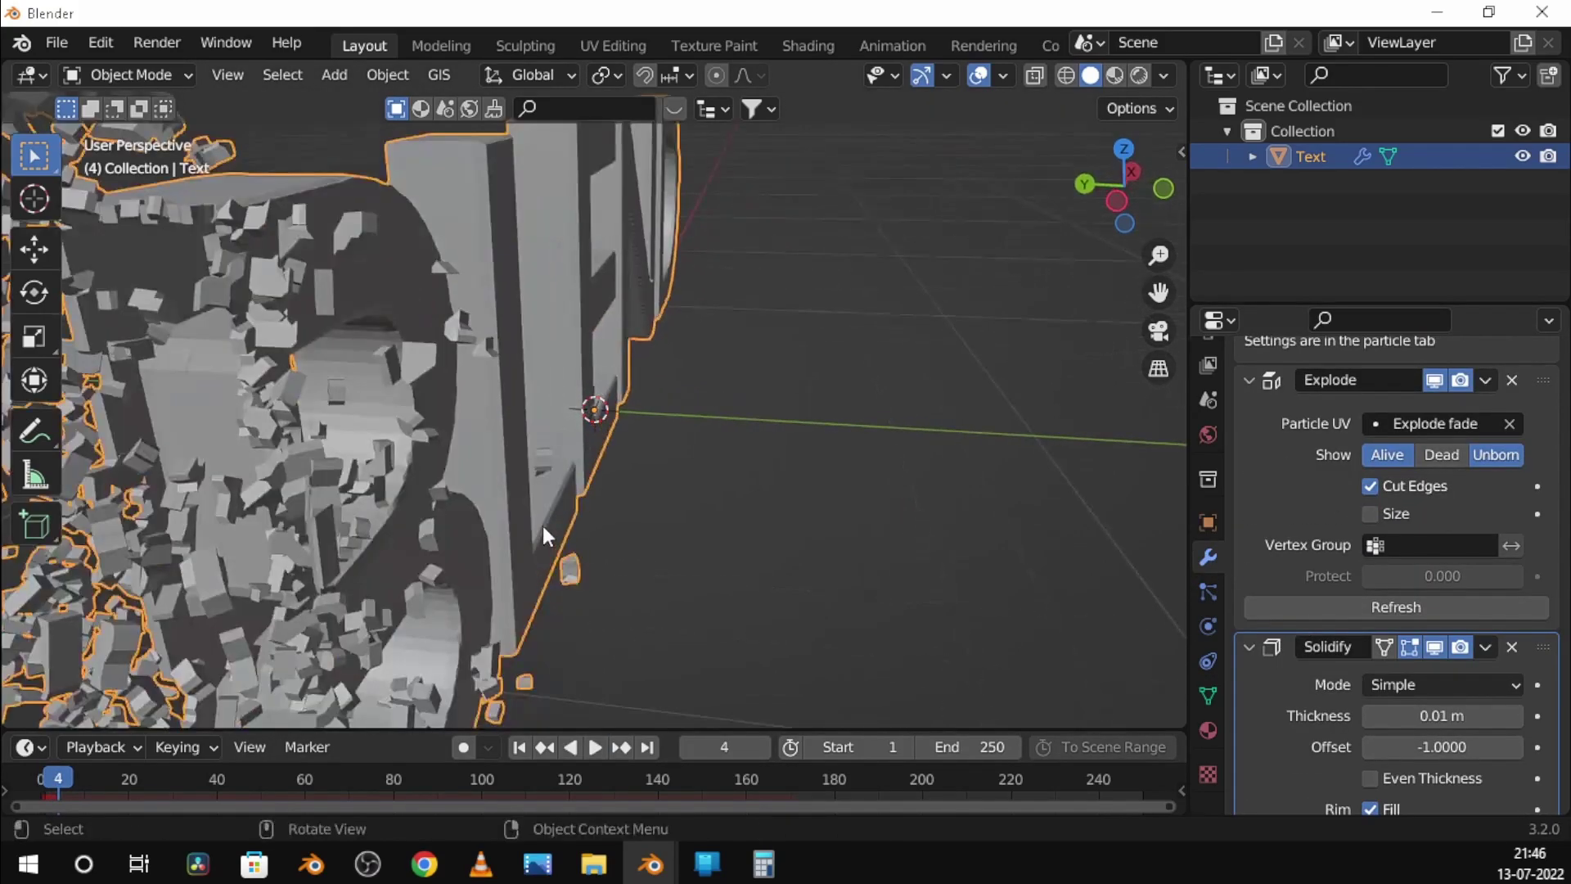
{"action": "mouse_move", "coordinate": [667, 526]}
{"action": "middle_mouse_down"}
{"action": "mouse_move", "coordinate": [876, 576]}
{"action": "mouse_move", "coordinate": [959, 564]}
{"action": "mouse_move", "coordinate": [941, 563]}
{"action": "middle_mouse_up"}
{"action": "scroll", "coordinate": [877, 576], "scroll_direction": "up", "scroll_amount": 5}
{"action": "scroll", "coordinate": [938, 559], "scroll_direction": "down", "scroll_amount": 5}
{"action": "scroll", "coordinate": [1310, 704], "scroll_direction": "down", "scroll_amount": 2}
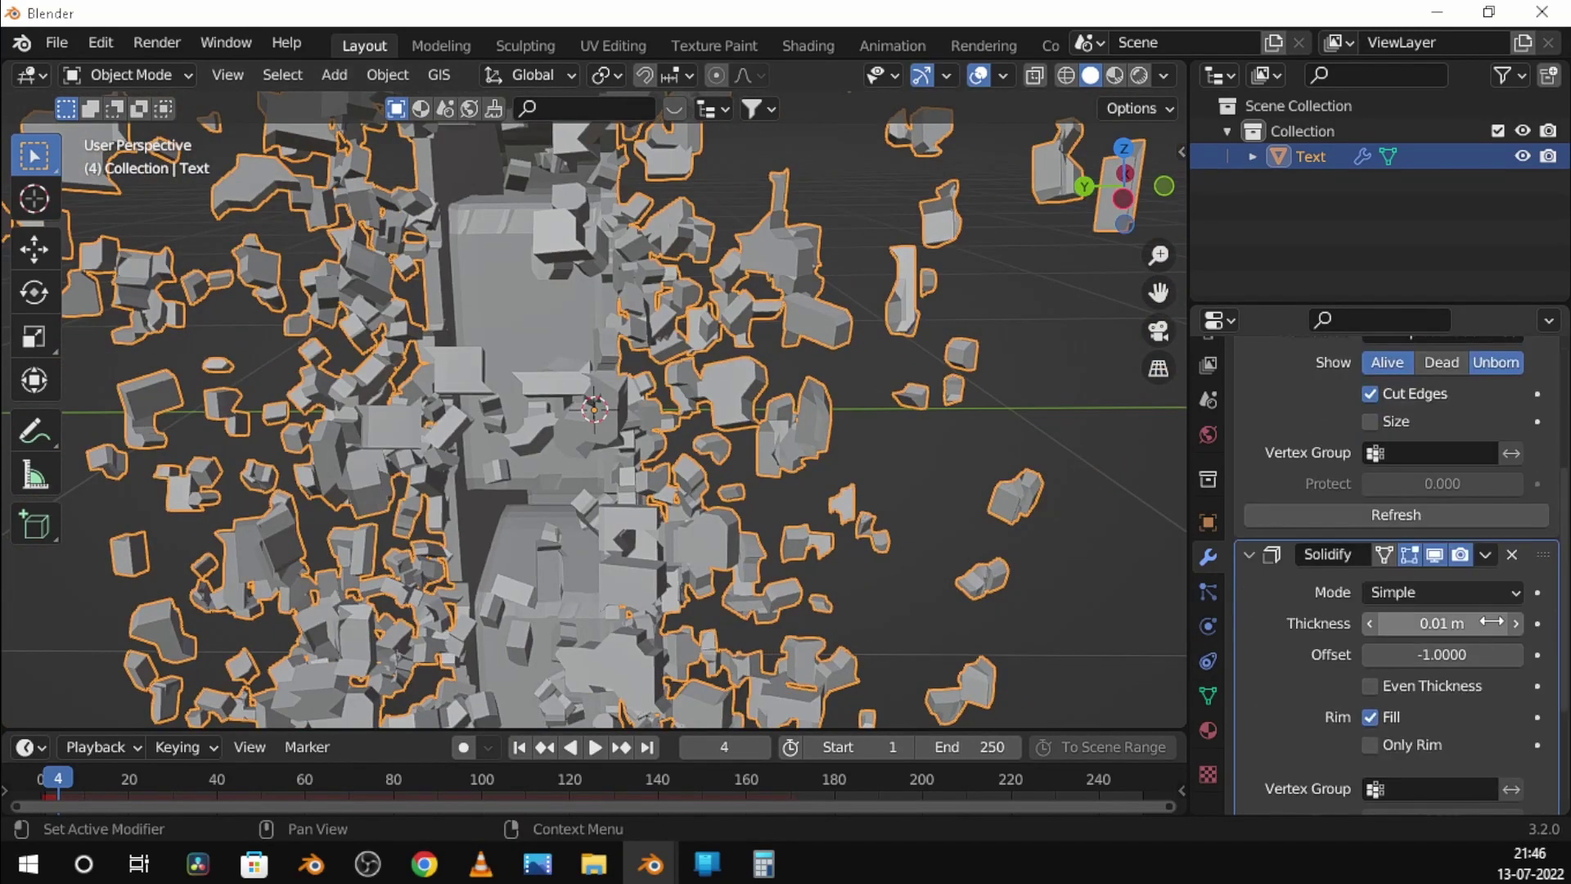
Set Solidify thickness to 0.02 m, replay a few frames, and rewind to frame 1
{"action": "left_click", "coordinate": [1515, 625]}
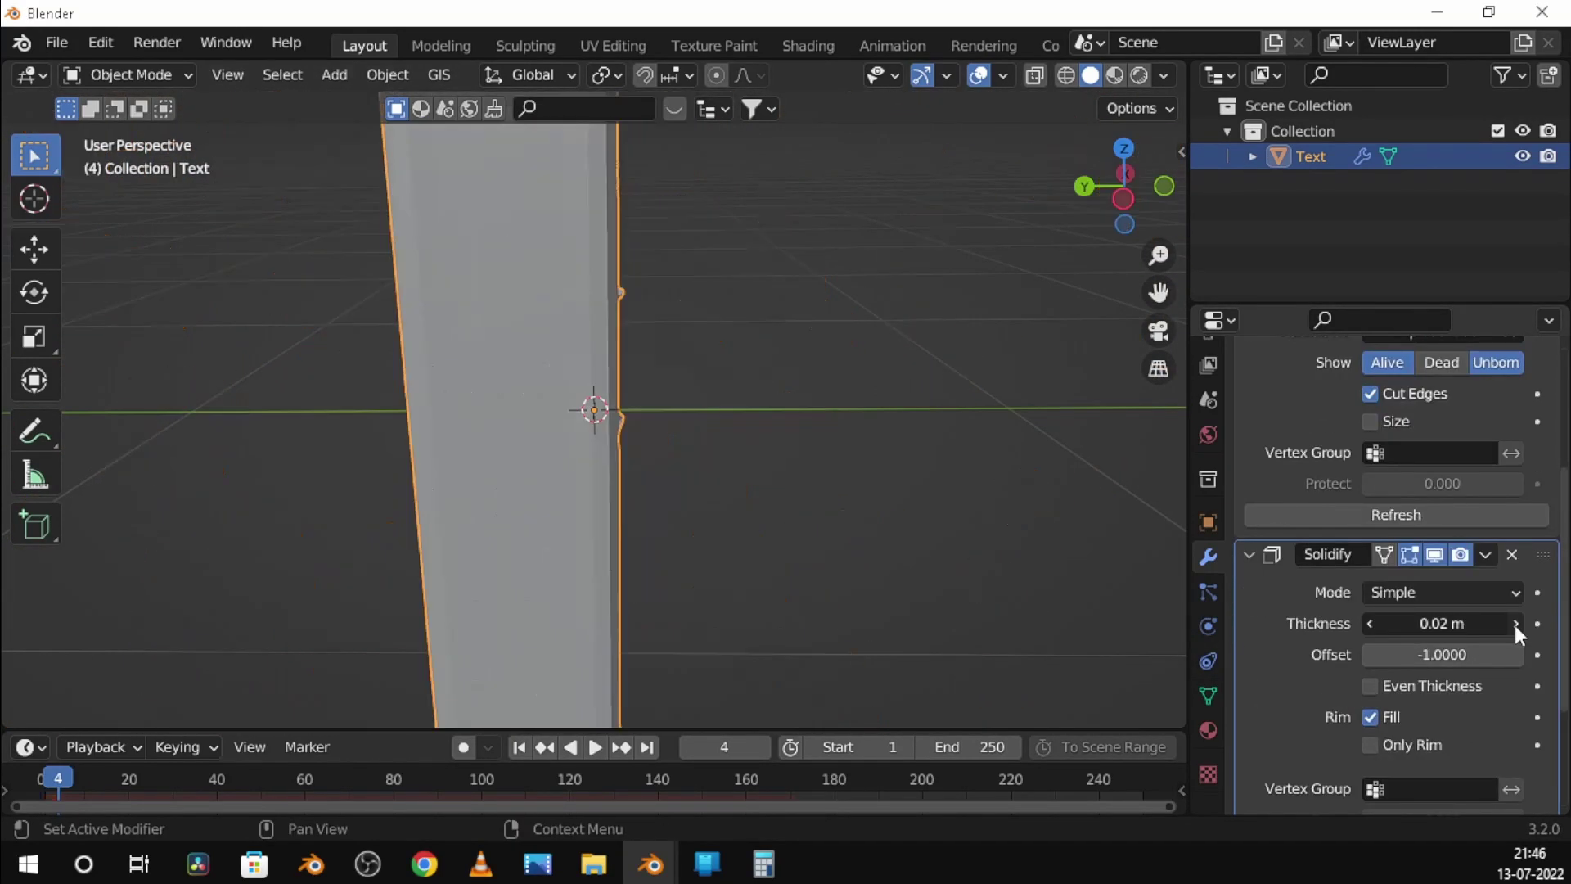
{"action": "left_click", "coordinate": [1369, 623]}
{"action": "middle_click_drag", "start_coordinate": [952, 553], "coordinate": [898, 570]}
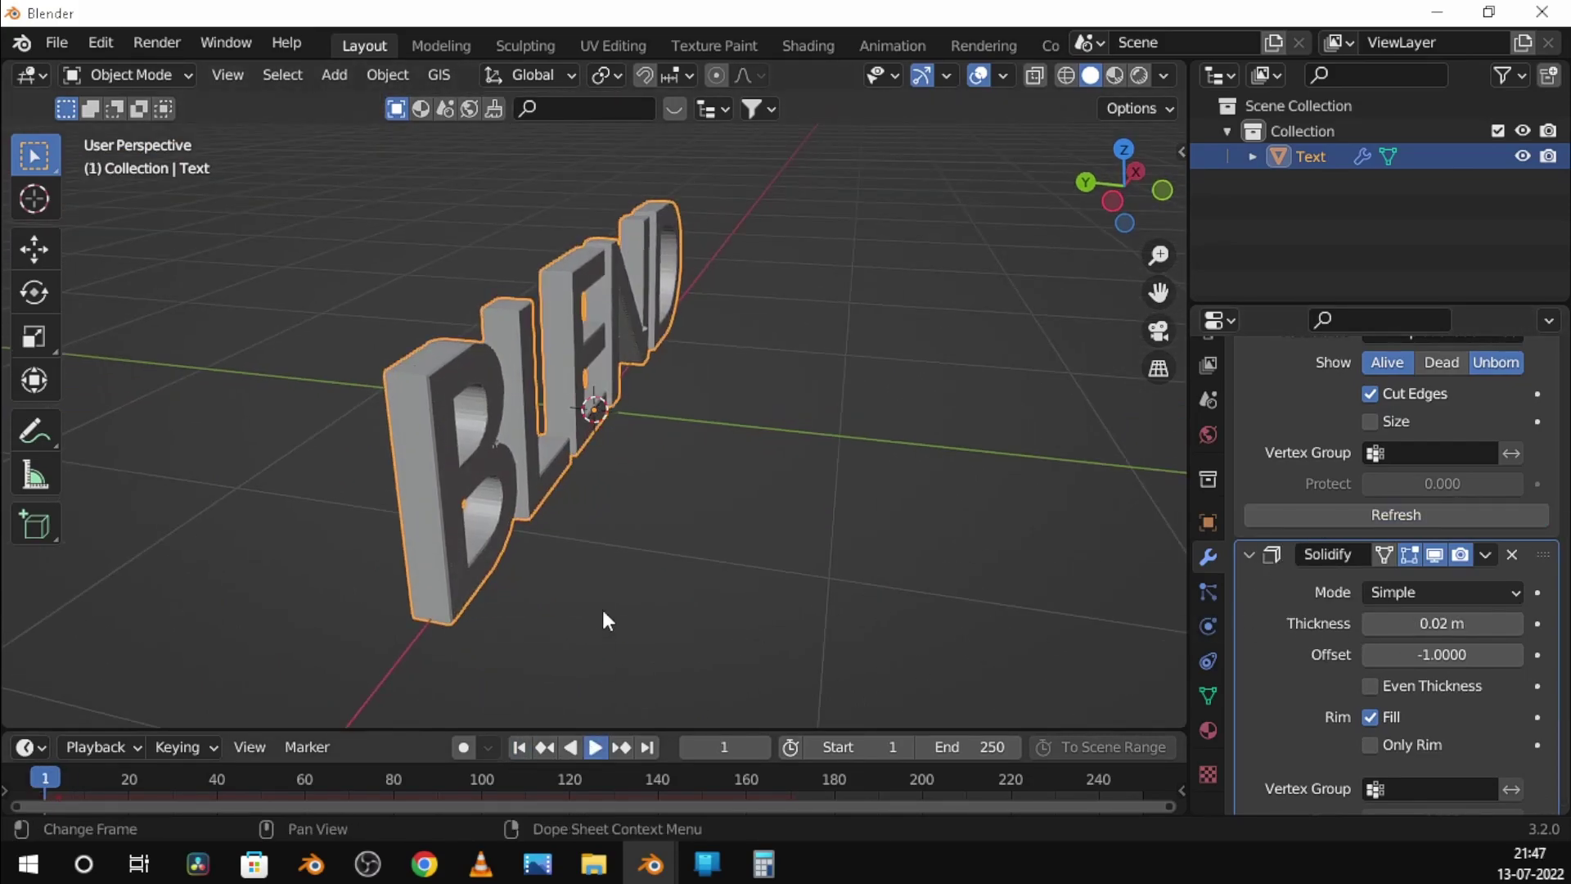
{"action": "key", "text": "space"}
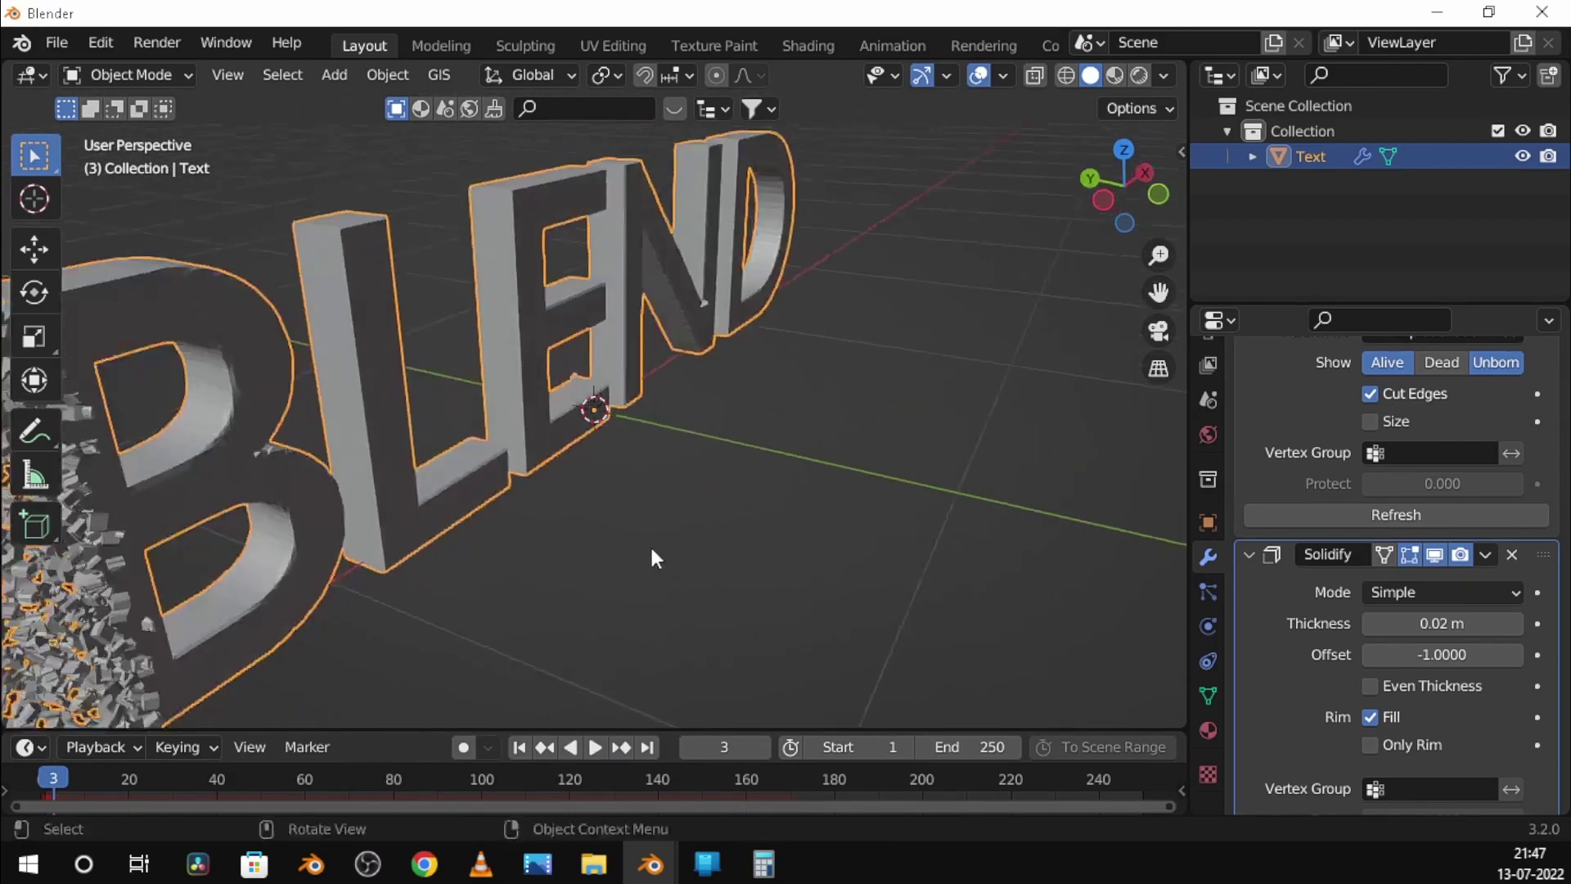
{"action": "mouse_move", "coordinate": [655, 559]}
{"action": "middle_mouse_down"}
{"action": "mouse_move", "coordinate": [999, 572]}
{"action": "mouse_move", "coordinate": [940, 547]}
{"action": "middle_mouse_up"}
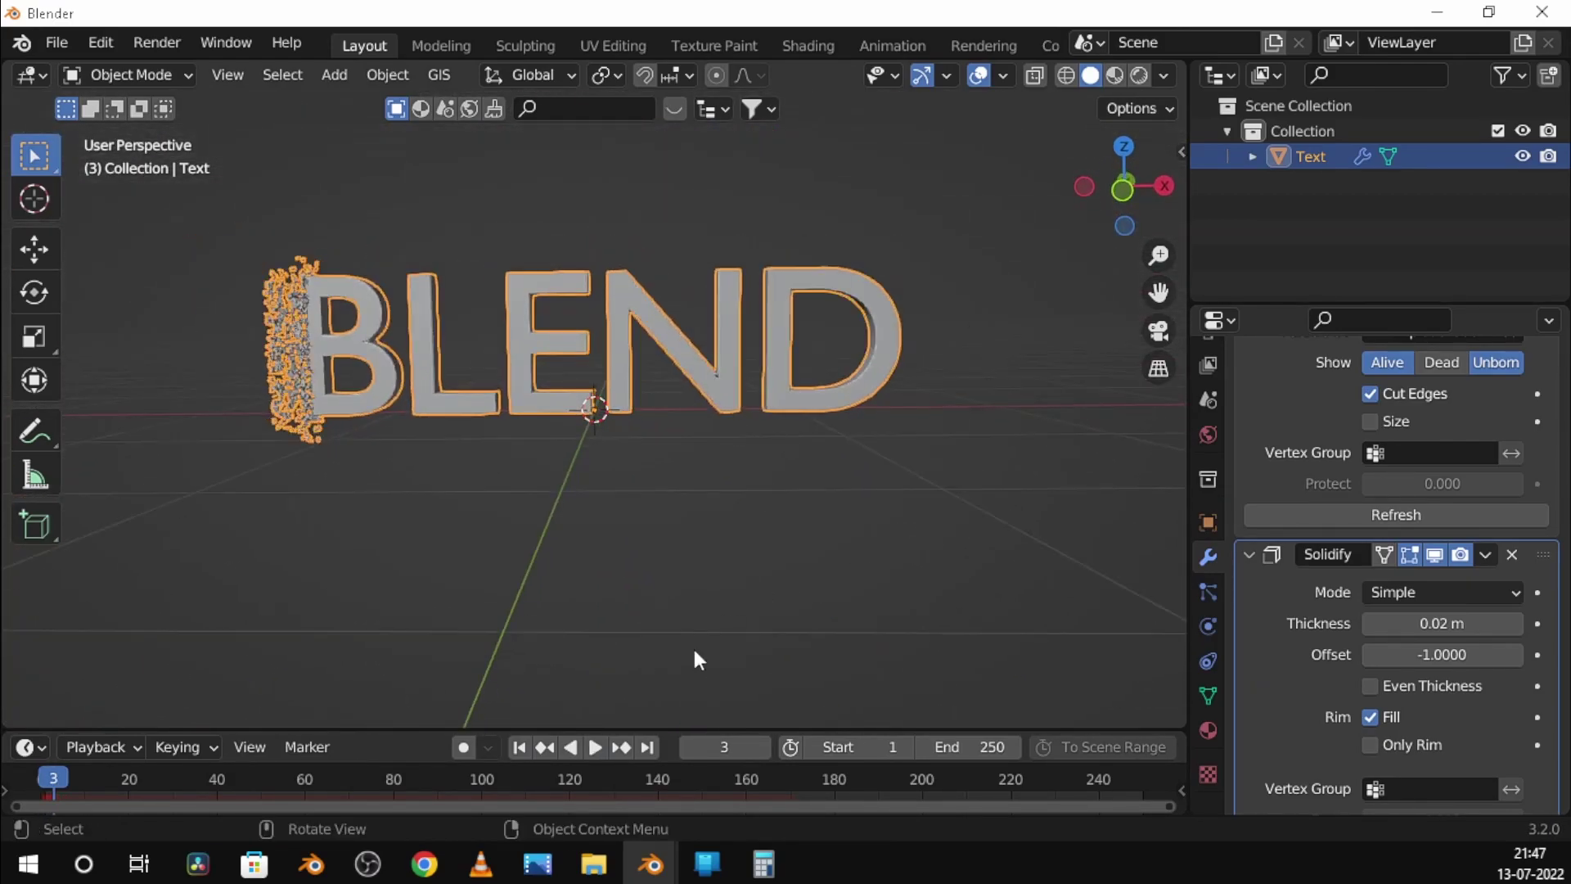
{"action": "left_click", "coordinate": [595, 747]}
{"action": "key", "text": "space"}
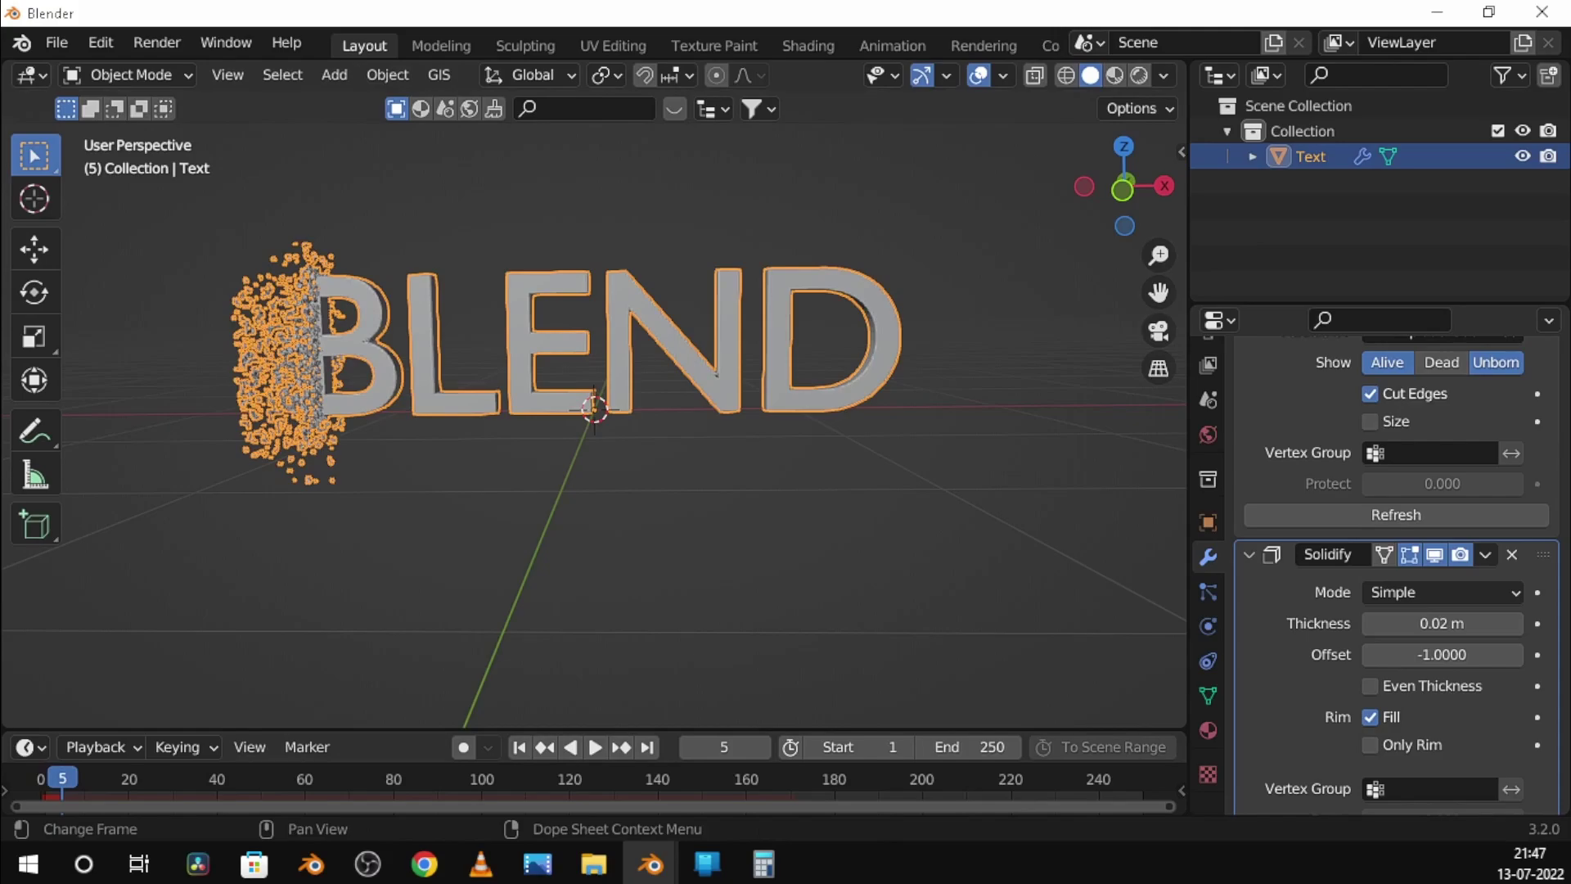
{"action": "scroll", "coordinate": [1391, 490], "scroll_direction": "up", "scroll_amount": 5}
{"action": "left_click", "coordinate": [519, 747]}
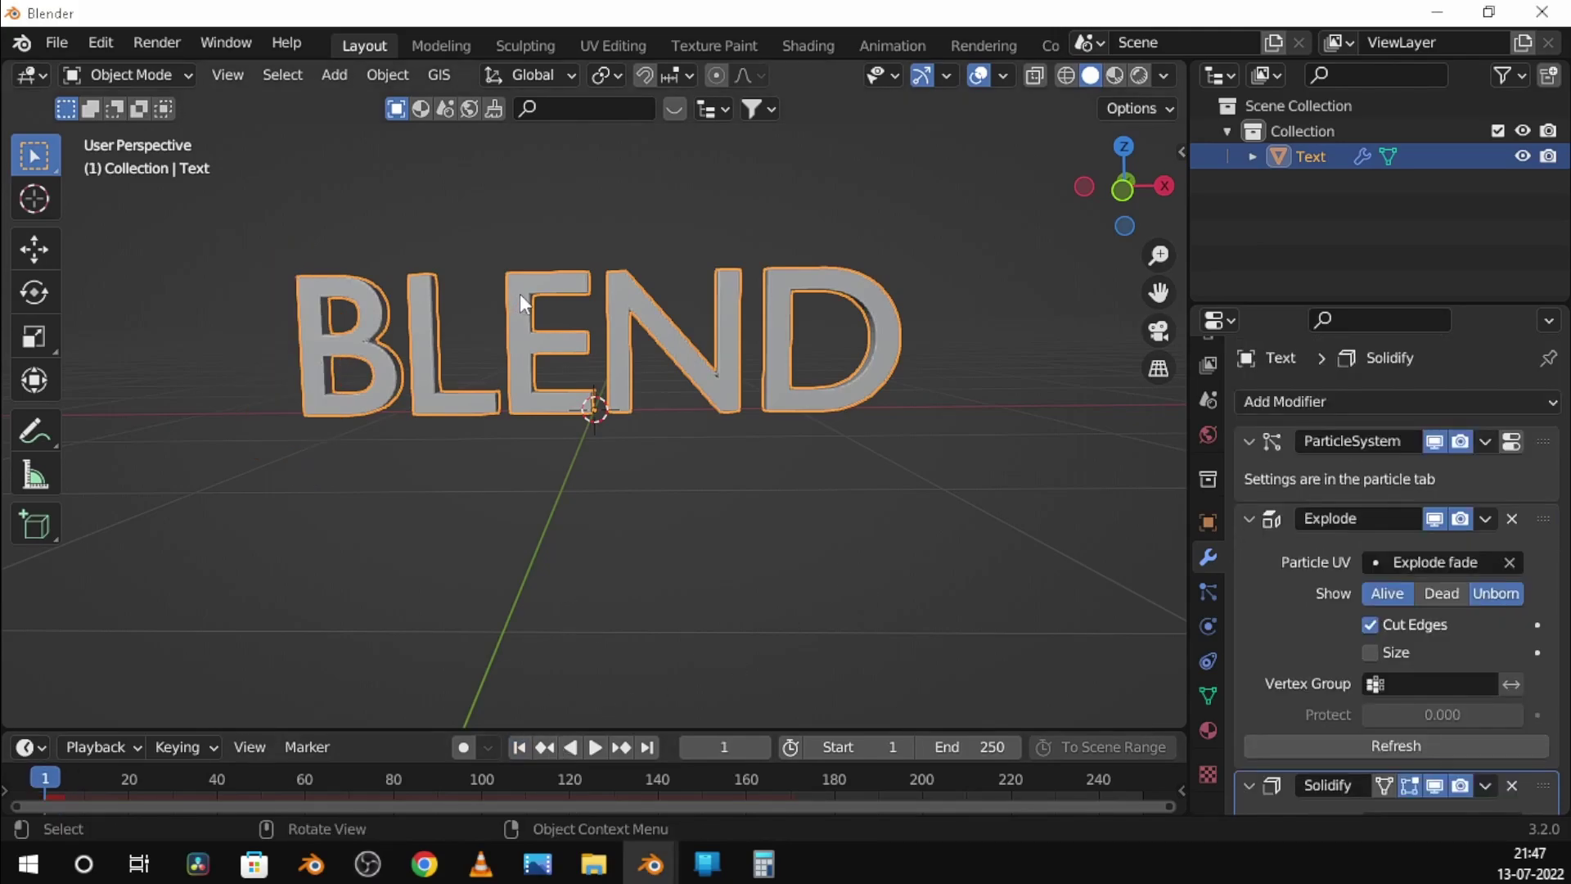
Enable Collision on the text and raise its damping and friction
{"action": "left_click", "coordinate": [1203, 624]}
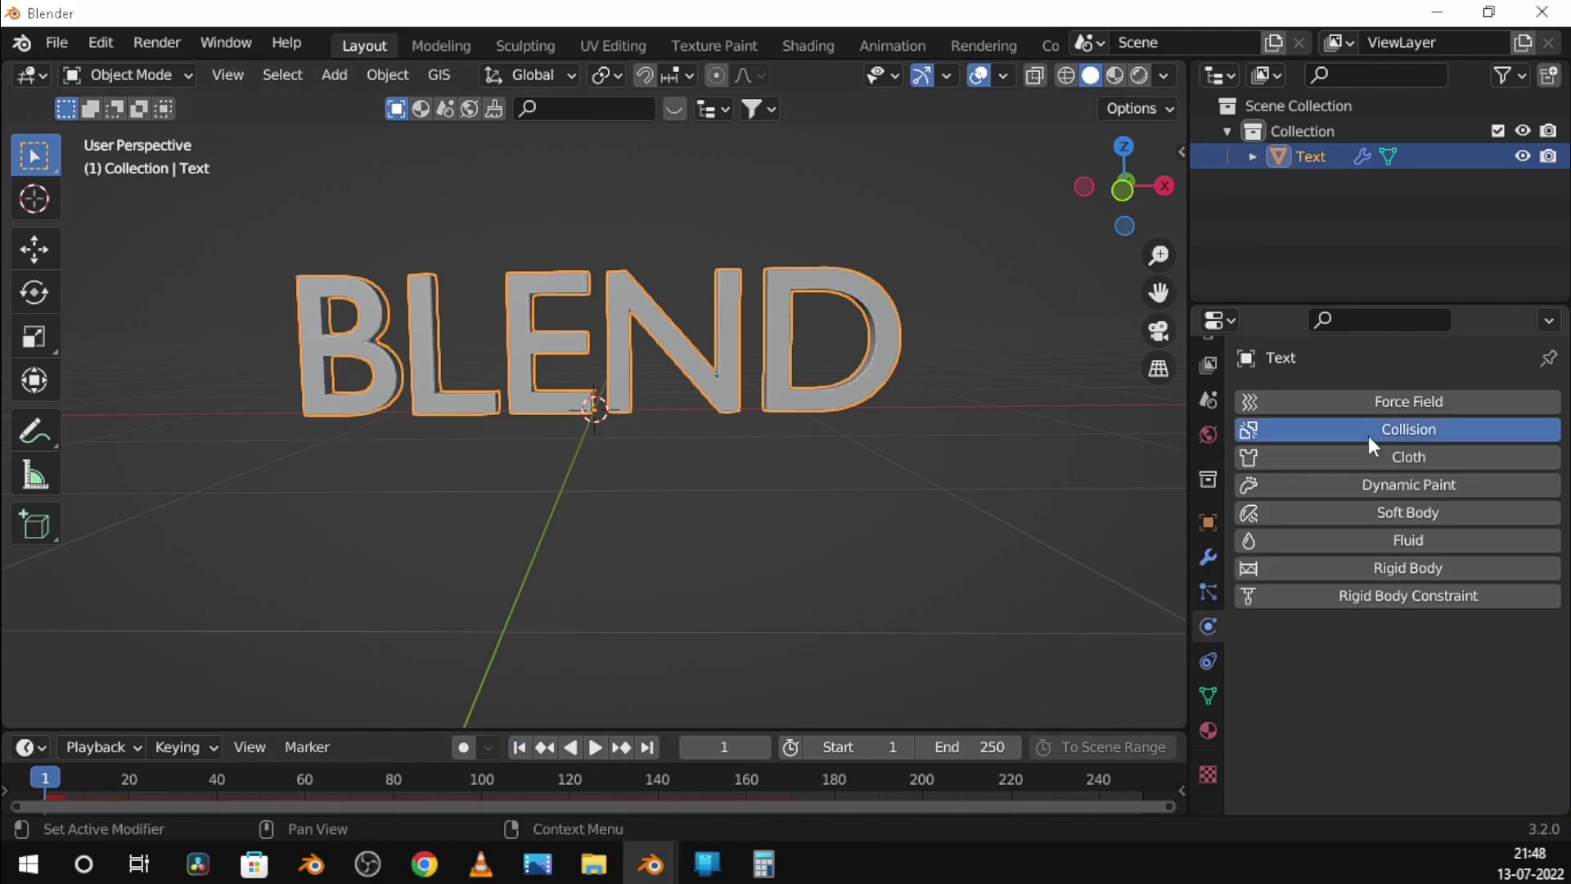
{"action": "left_click", "coordinate": [1368, 435]}
{"action": "scroll", "coordinate": [1383, 584], "scroll_direction": "down", "scroll_amount": 2}
{"action": "scroll", "coordinate": [1408, 663], "scroll_direction": "down", "scroll_amount": 3}
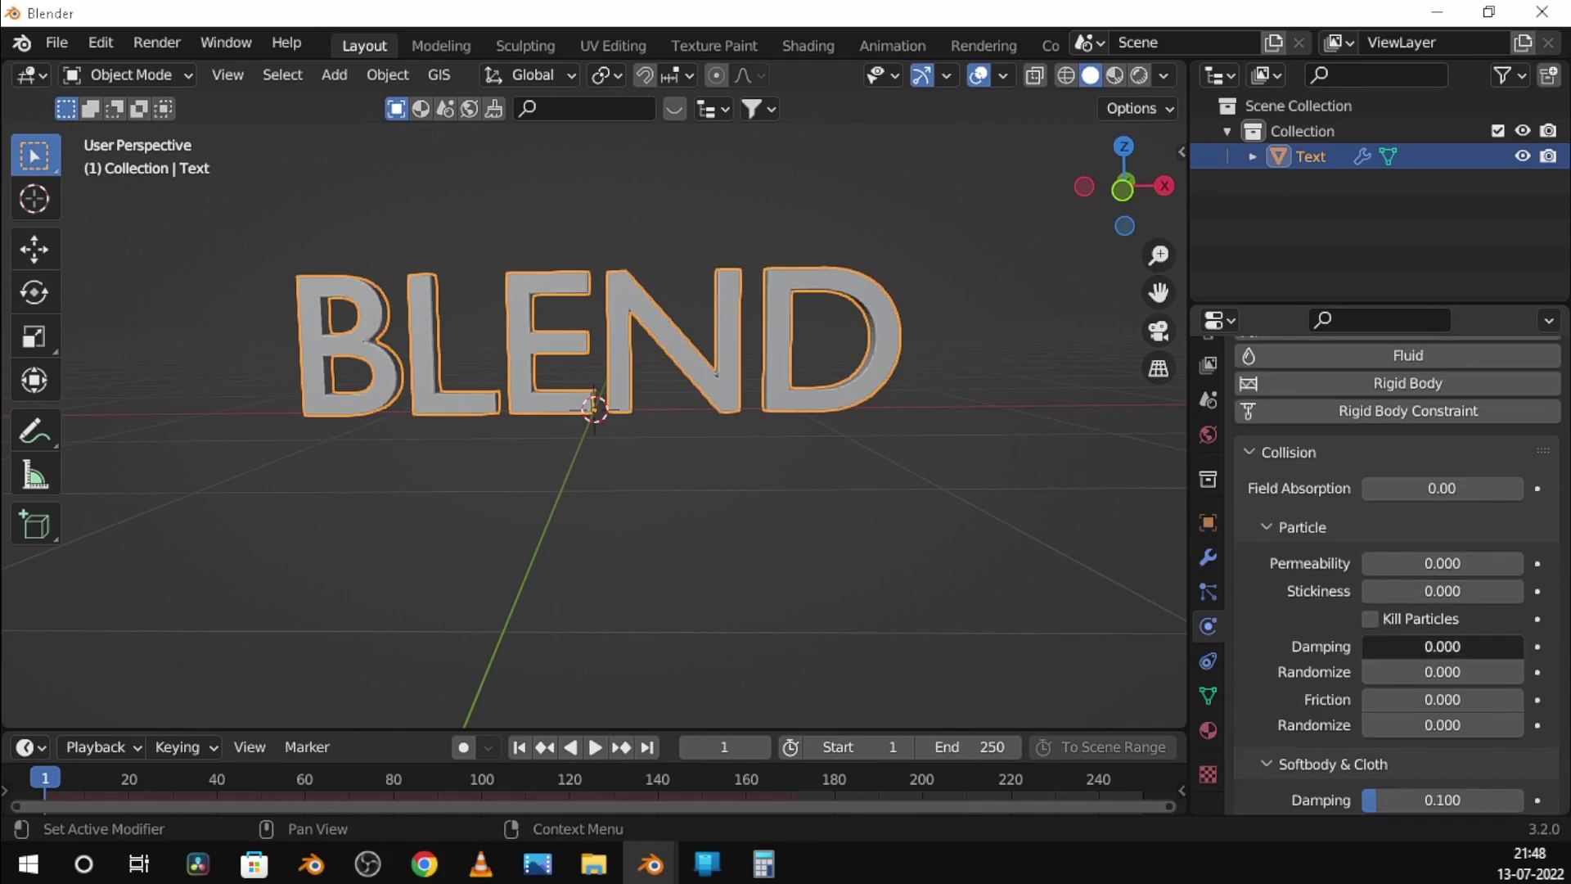
{"action": "mouse_move", "coordinate": [1459, 659]}
{"action": "left_mouse_down"}
{"action": "mouse_move", "coordinate": [1393, 709]}
{"action": "mouse_move", "coordinate": [1440, 707]}
{"action": "left_mouse_up"}
{"action": "left_click", "coordinate": [509, 440]}
Add a plane and scale it up into a wide ground
{"action": "key", "text": "shift+a"}
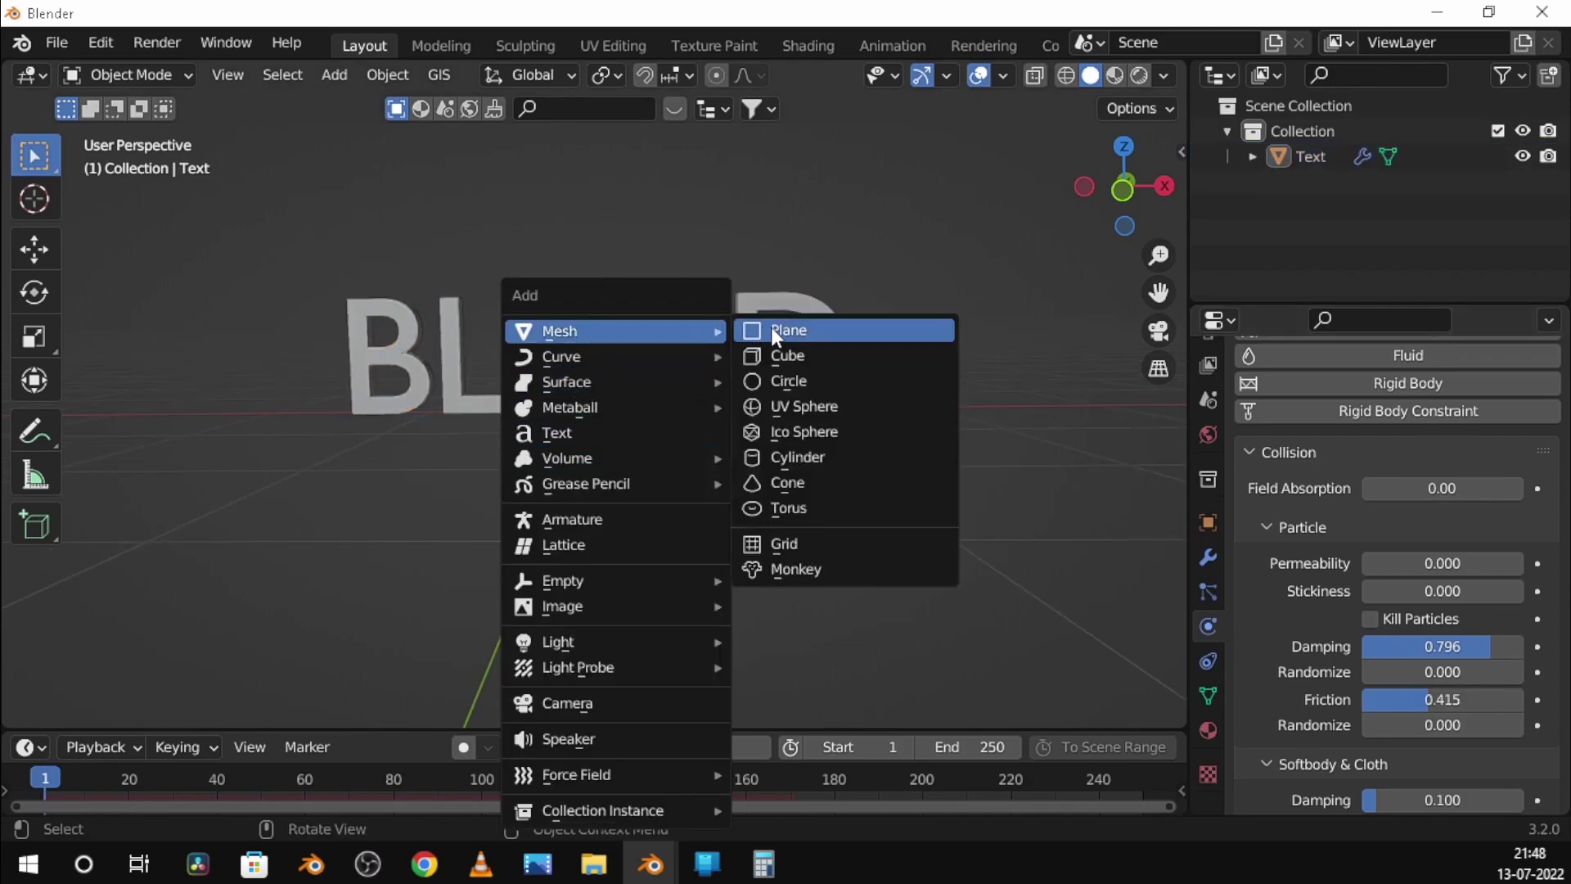
{"action": "left_click", "coordinate": [774, 331]}
{"action": "key", "text": "s"}
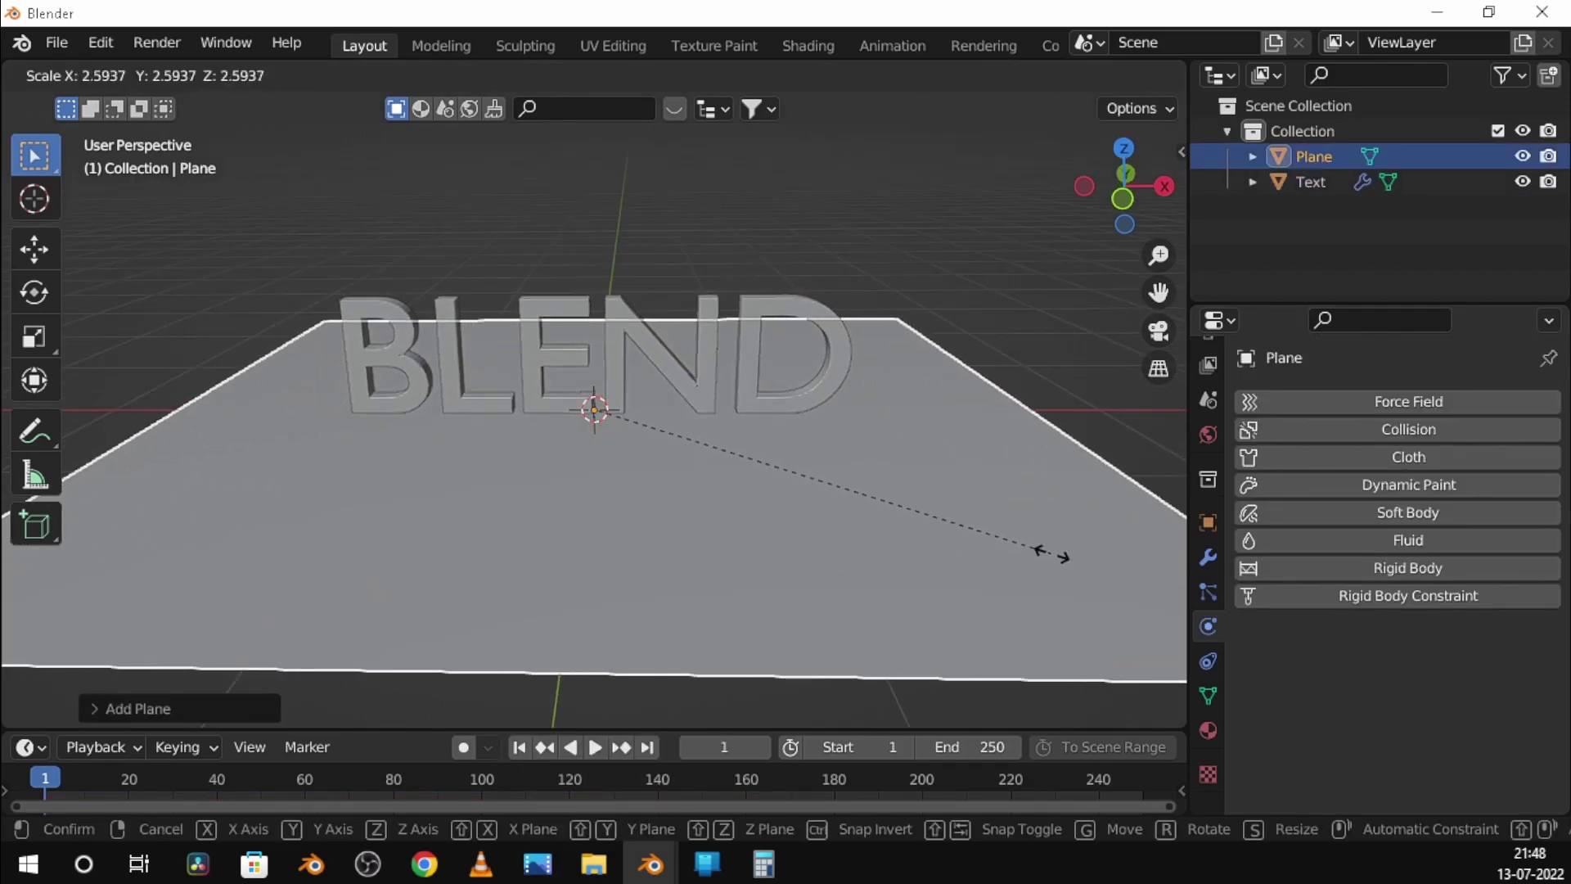
{"action": "left_click", "coordinate": [1023, 558]}
Enable ground Collision with damping 0.739 and friction 0.486, then play the animation
{"action": "left_click", "coordinate": [1309, 428]}
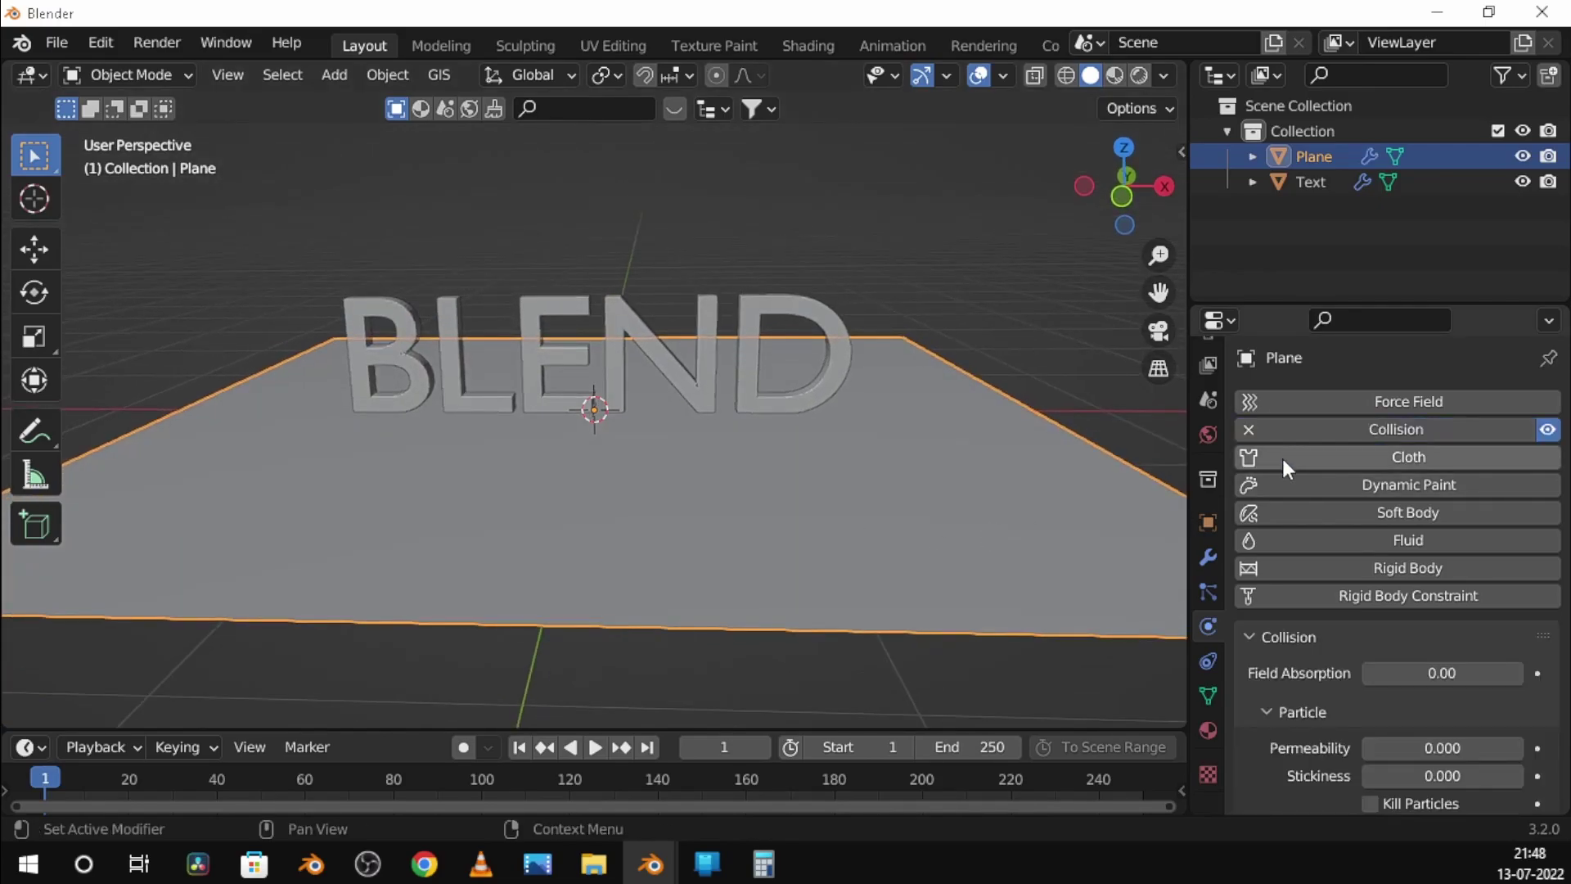
{"action": "scroll", "coordinate": [1402, 713], "scroll_direction": "down", "scroll_amount": 3}
{"action": "scroll", "coordinate": [1401, 719], "scroll_direction": "down", "scroll_amount": 3}
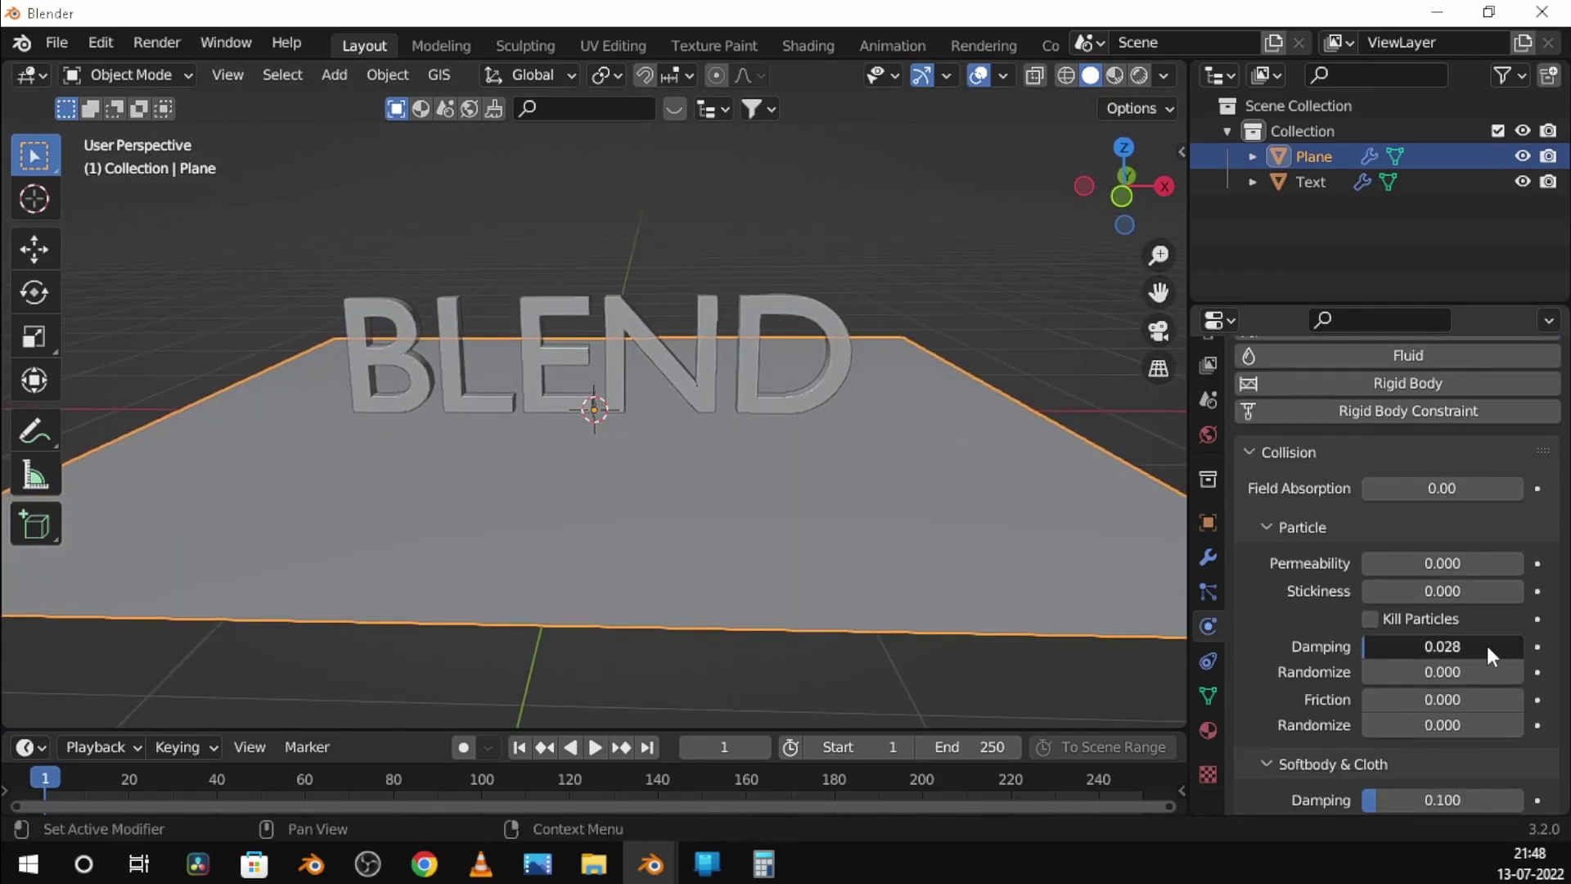
{"action": "left_click_drag", "start_coordinate": [1491, 654], "coordinate": [1481, 648]}
{"action": "left_click_drag", "start_coordinate": [1445, 708], "coordinate": [1441, 702]}
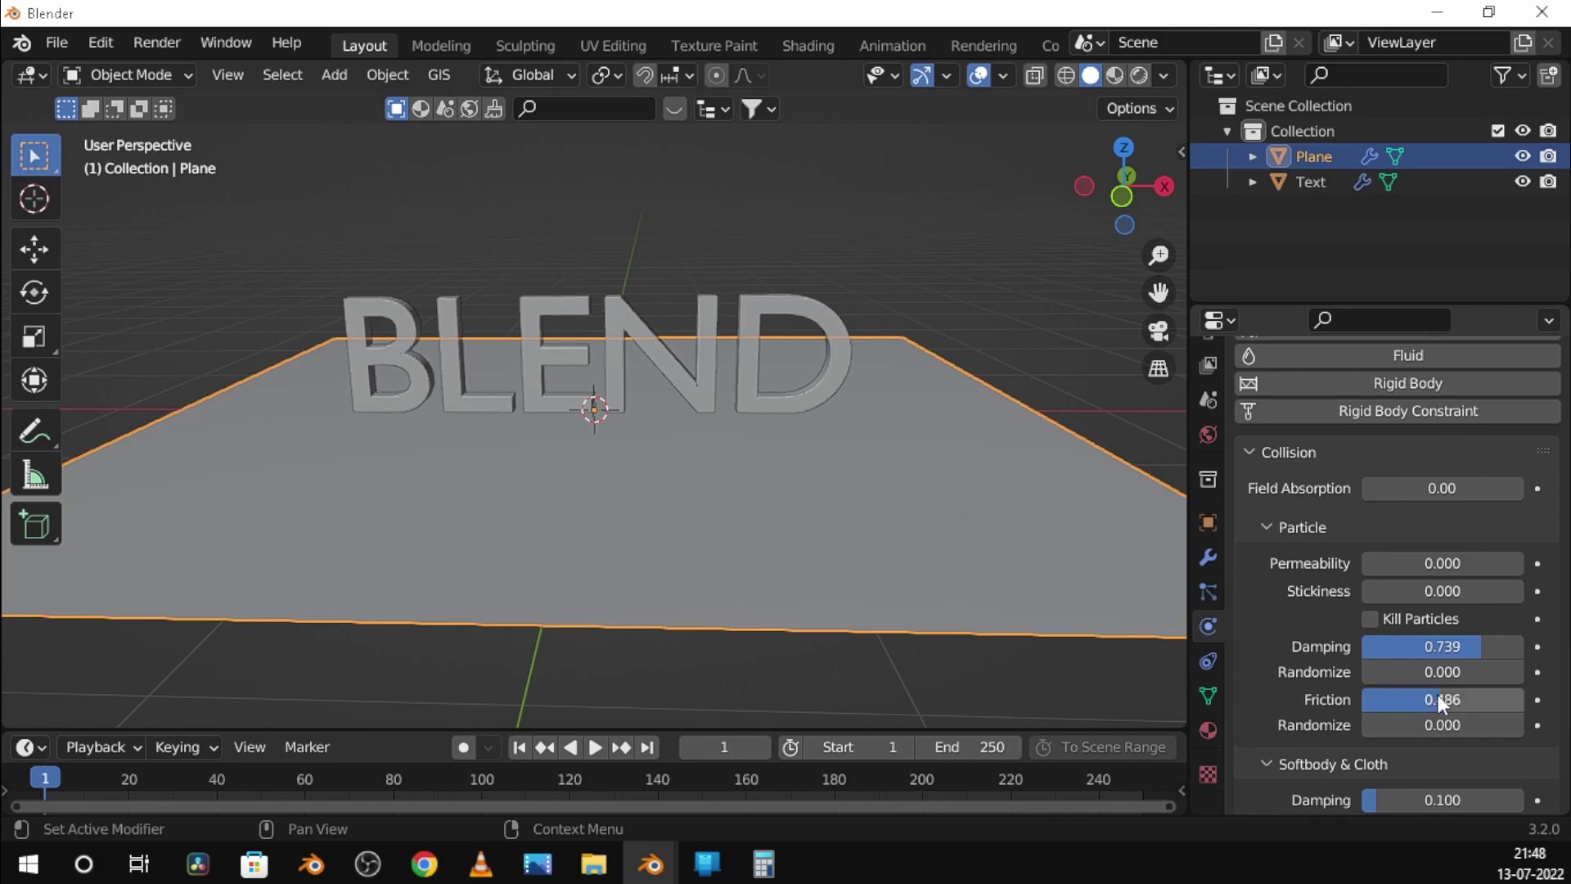
{"action": "key", "text": "space"}
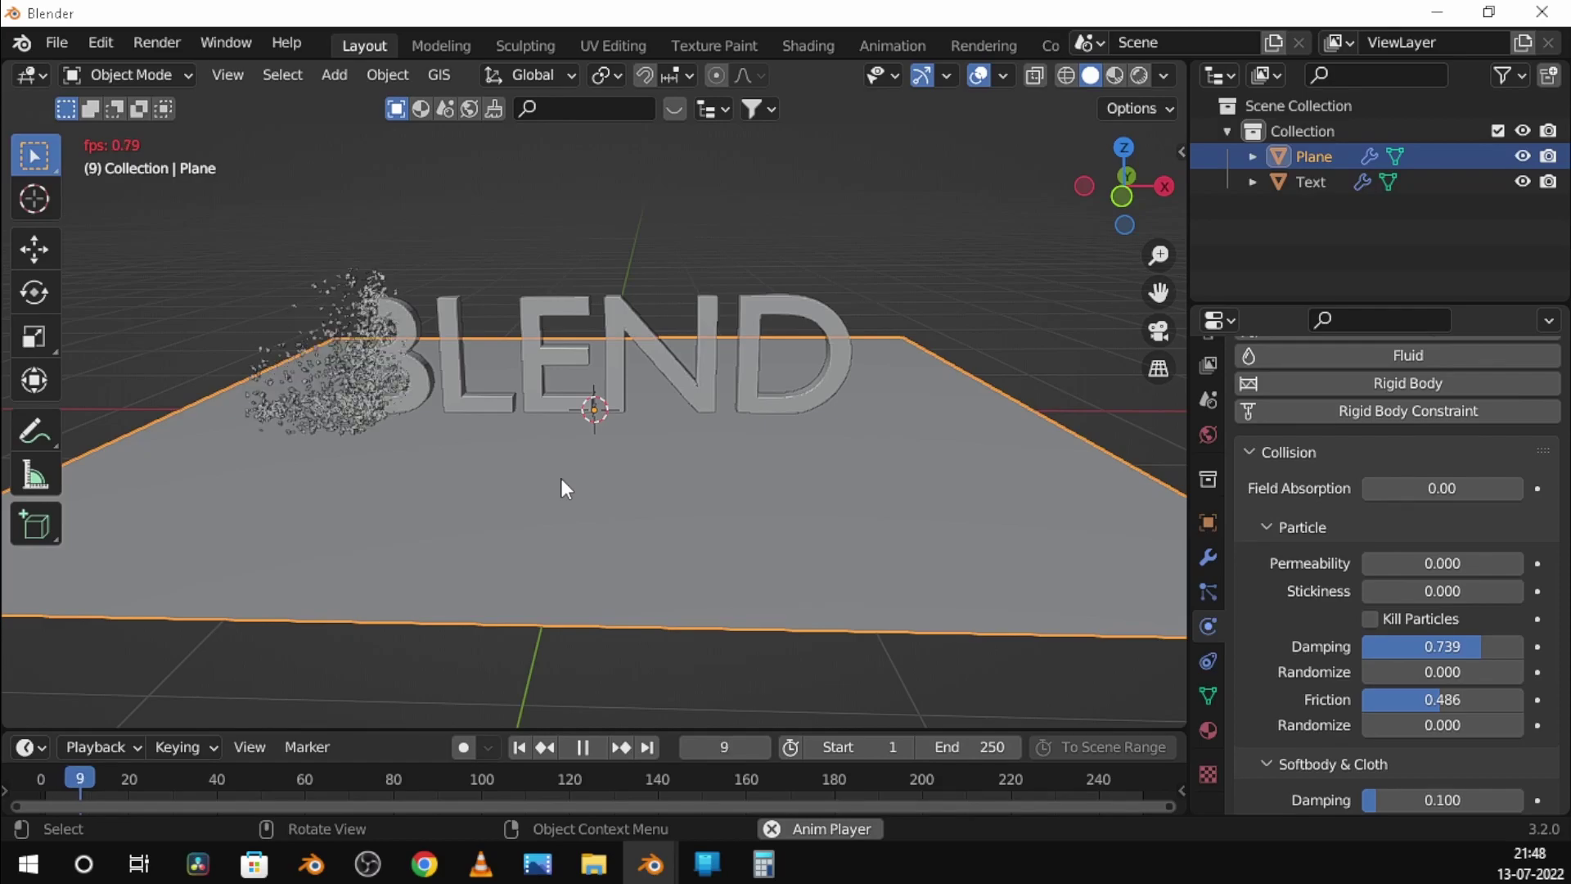
{"action": "key", "text": "space"}
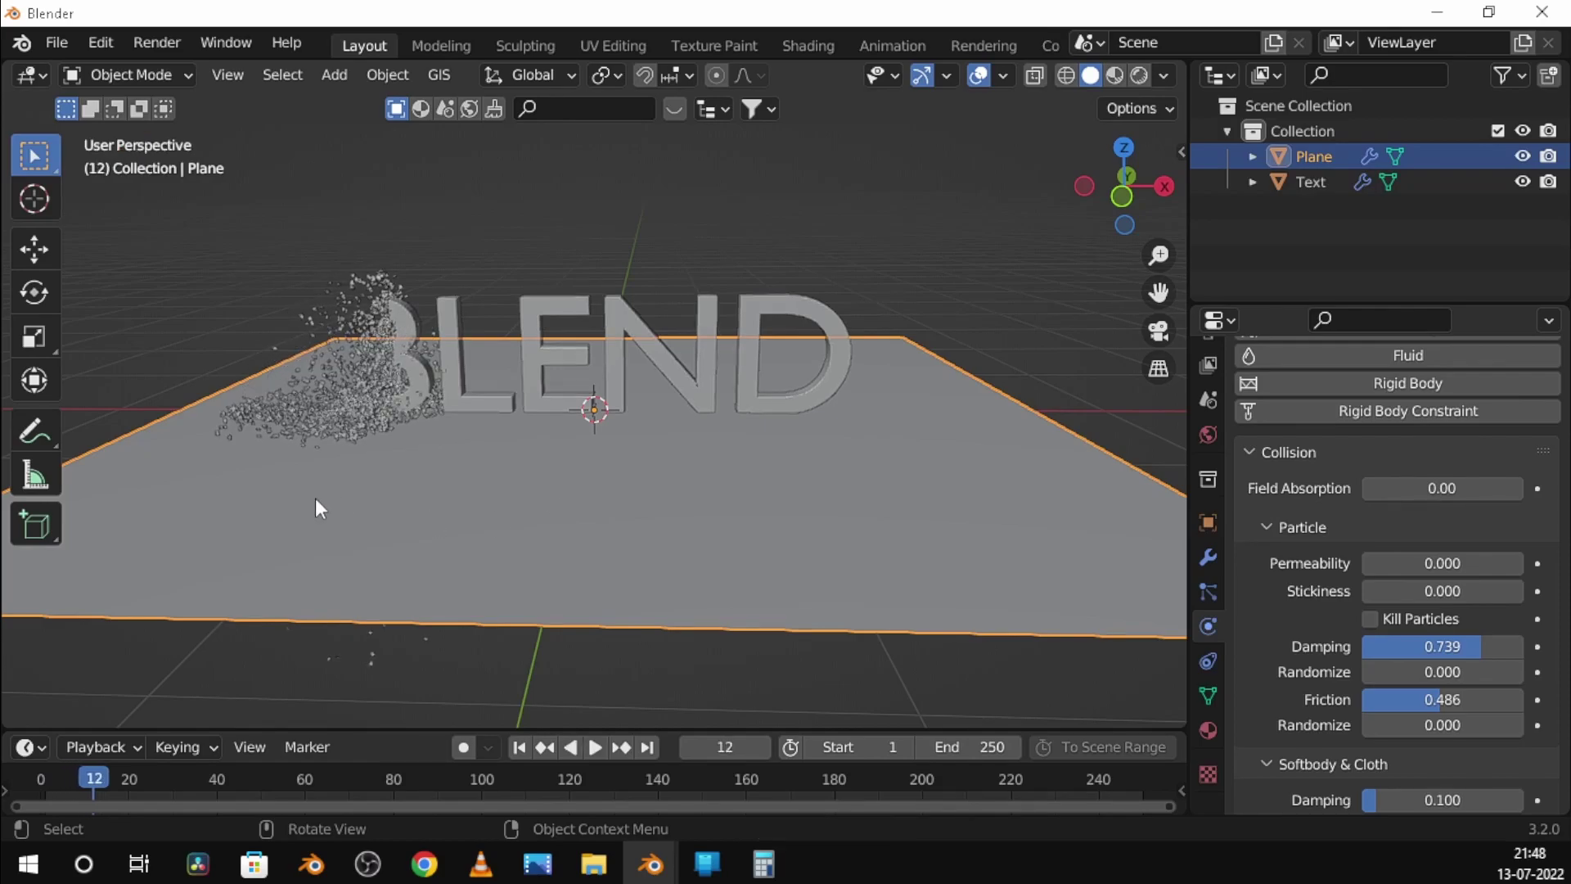
{"action": "mouse_move", "coordinate": [316, 497]}
{"action": "middle_mouse_down"}
{"action": "mouse_move", "coordinate": [522, 542]}
{"action": "mouse_move", "coordinate": [583, 578]}
{"action": "mouse_move", "coordinate": [522, 562]}
{"action": "mouse_move", "coordinate": [517, 509]}
{"action": "mouse_move", "coordinate": [518, 526]}
{"action": "middle_mouse_up"}
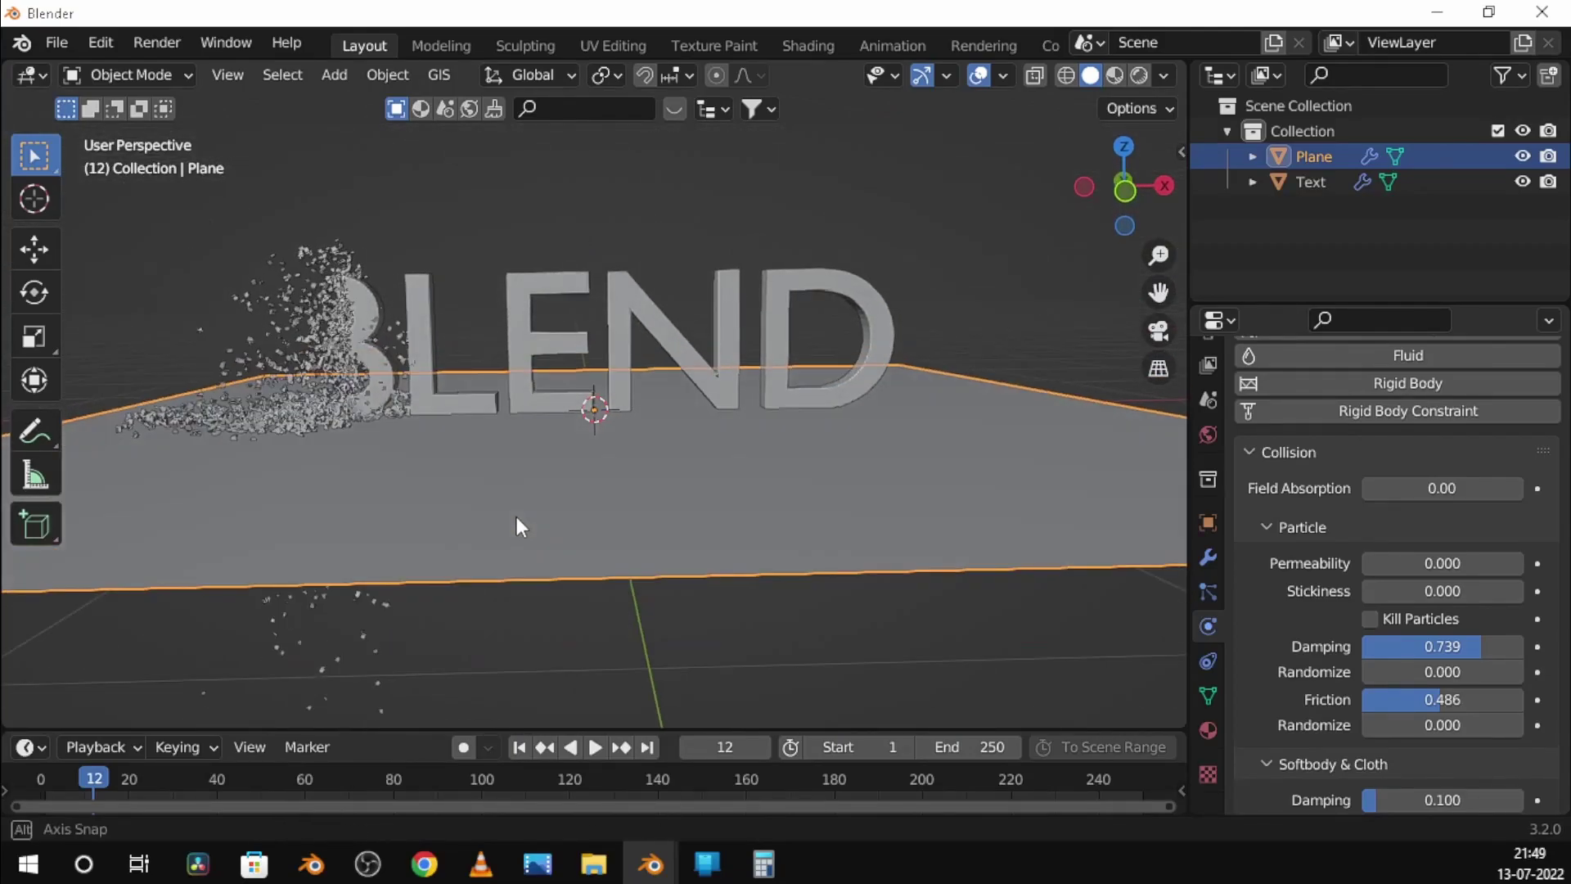
{"action": "left_click", "coordinate": [520, 747]}
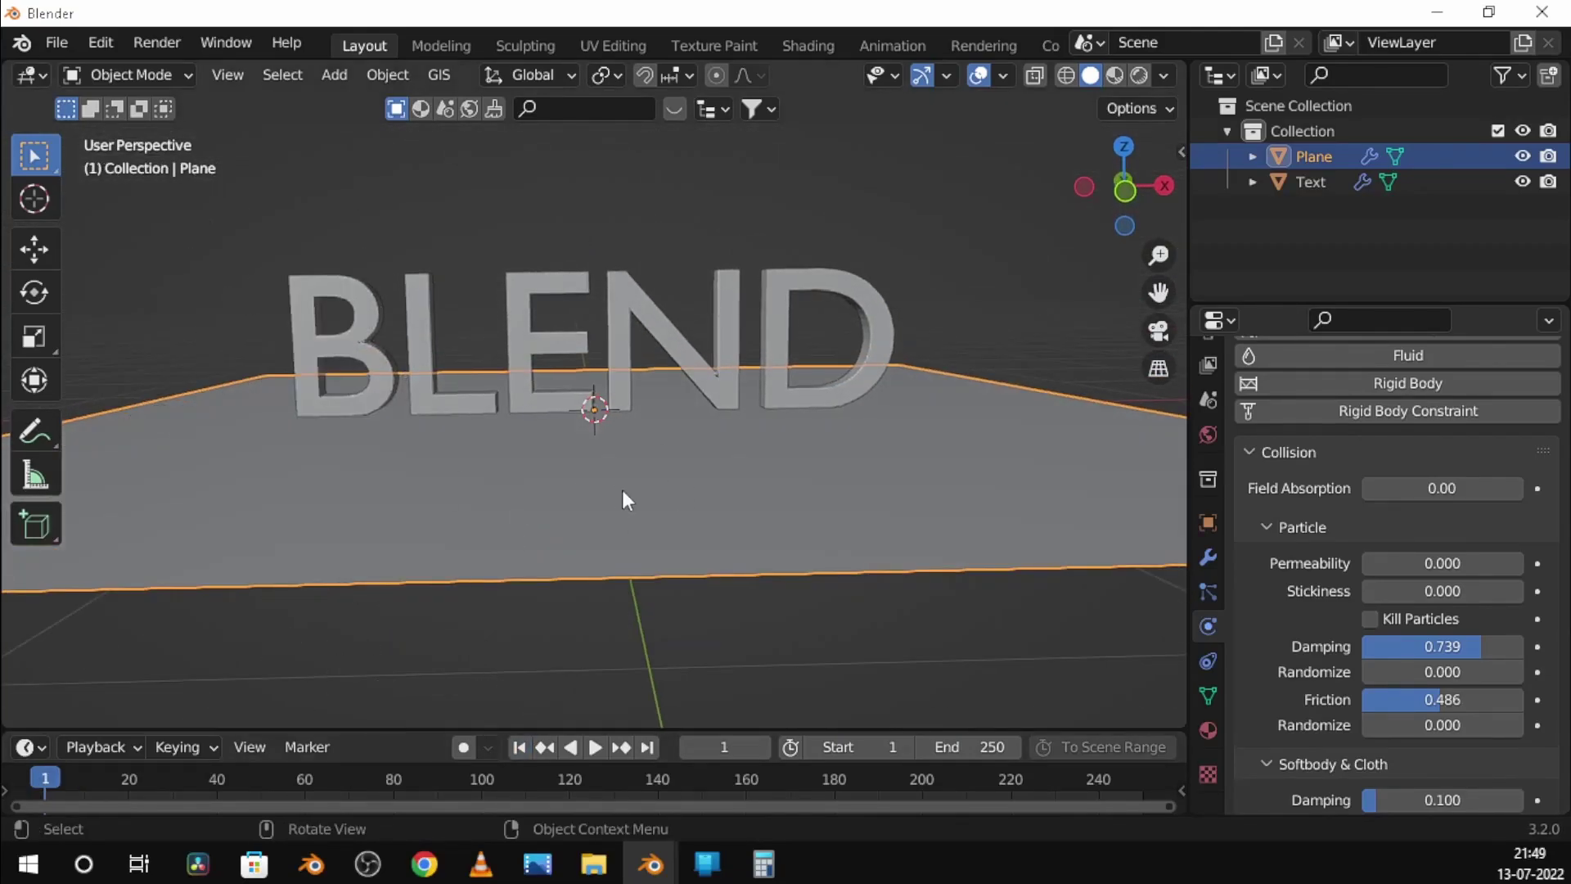
{"action": "left_click", "coordinate": [1208, 589]}
Select the BLEND text and bake its particle cache (171 frames, 34.7 MiB)
{"action": "left_click", "coordinate": [1310, 181]}
{"action": "scroll", "coordinate": [1338, 642], "scroll_direction": "down", "scroll_amount": 5}
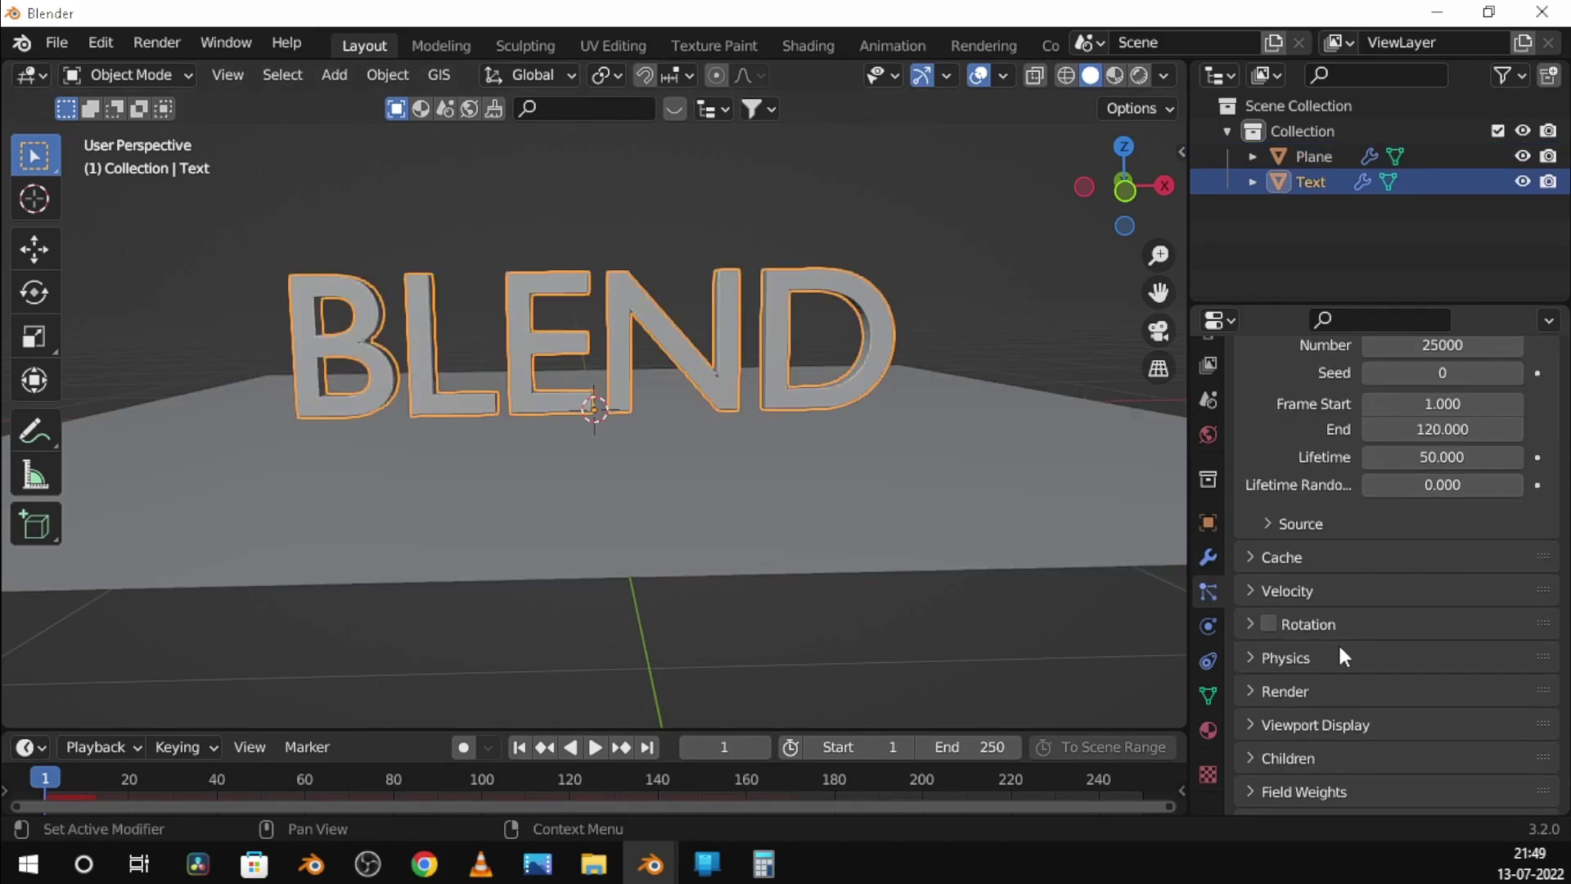
{"action": "left_click", "coordinate": [1282, 555]}
{"action": "scroll", "coordinate": [1397, 765], "scroll_direction": "down", "scroll_amount": 3}
{"action": "left_click", "coordinate": [1396, 764]}
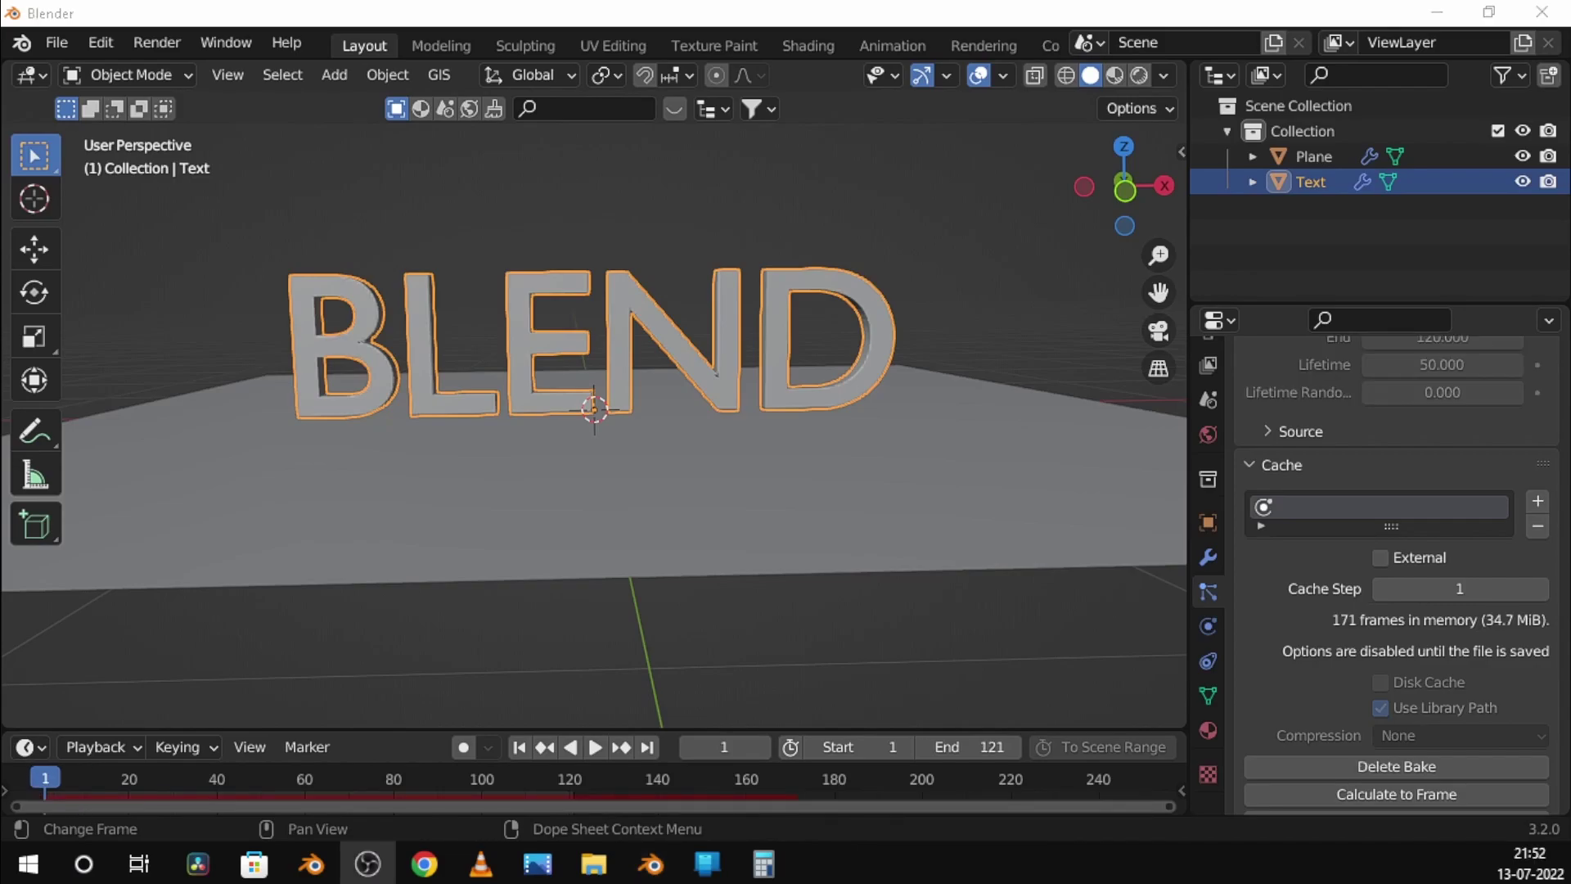
{"action": "middle_click_drag", "start_coordinate": [867, 384], "coordinate": [827, 383]}
Add a Bezier circle, rotate it 90° on X and scale it 2.145 around BLEND
{"action": "key", "text": "shift+a"}
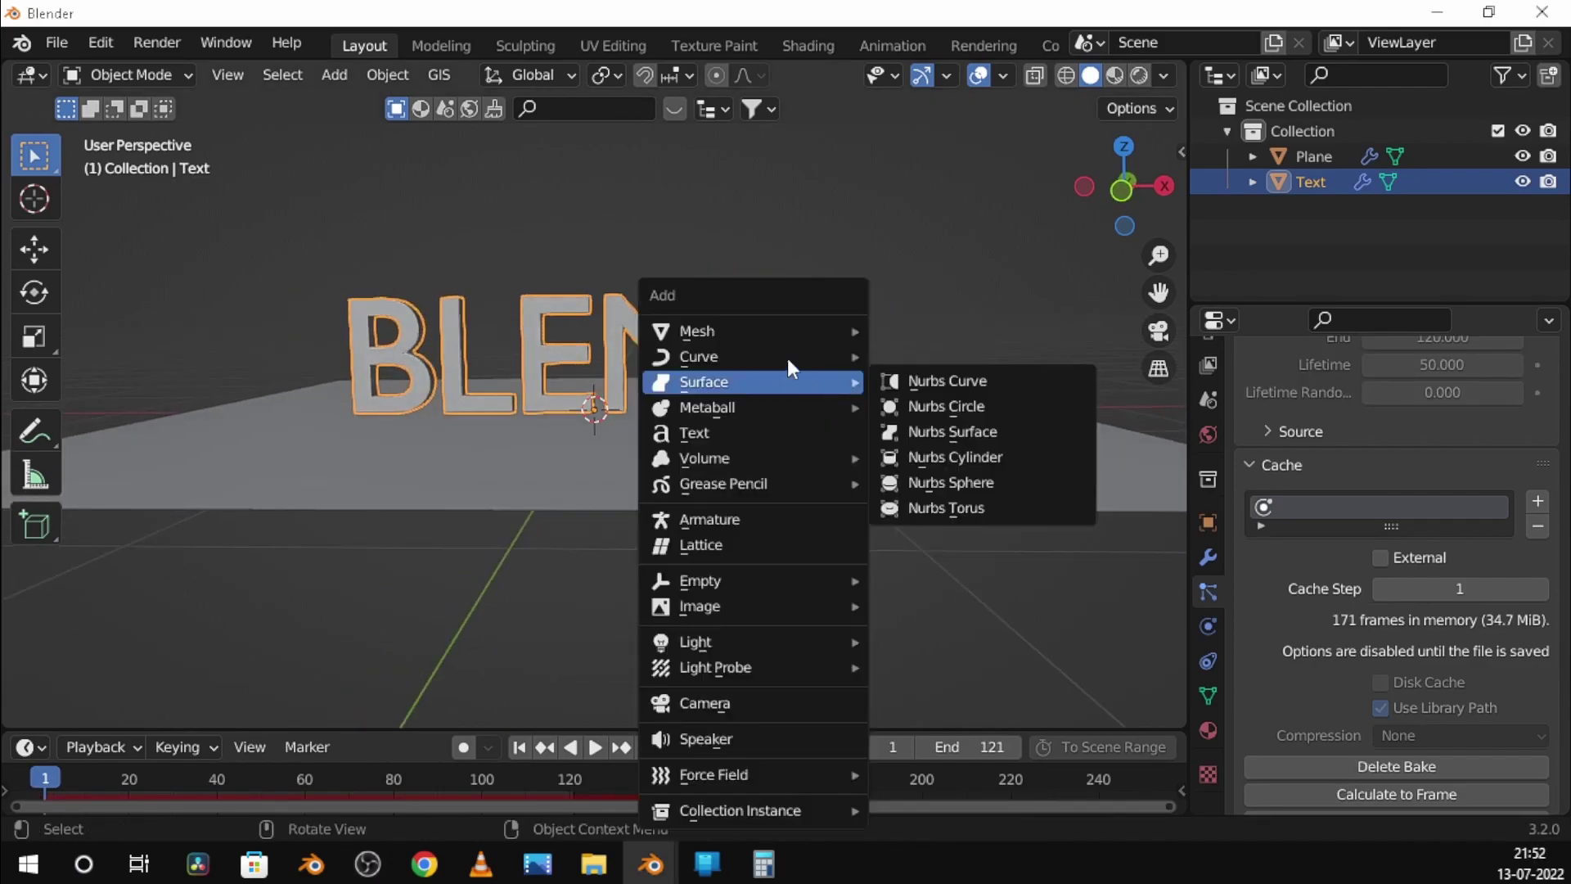
{"action": "left_click", "coordinate": [928, 380]}
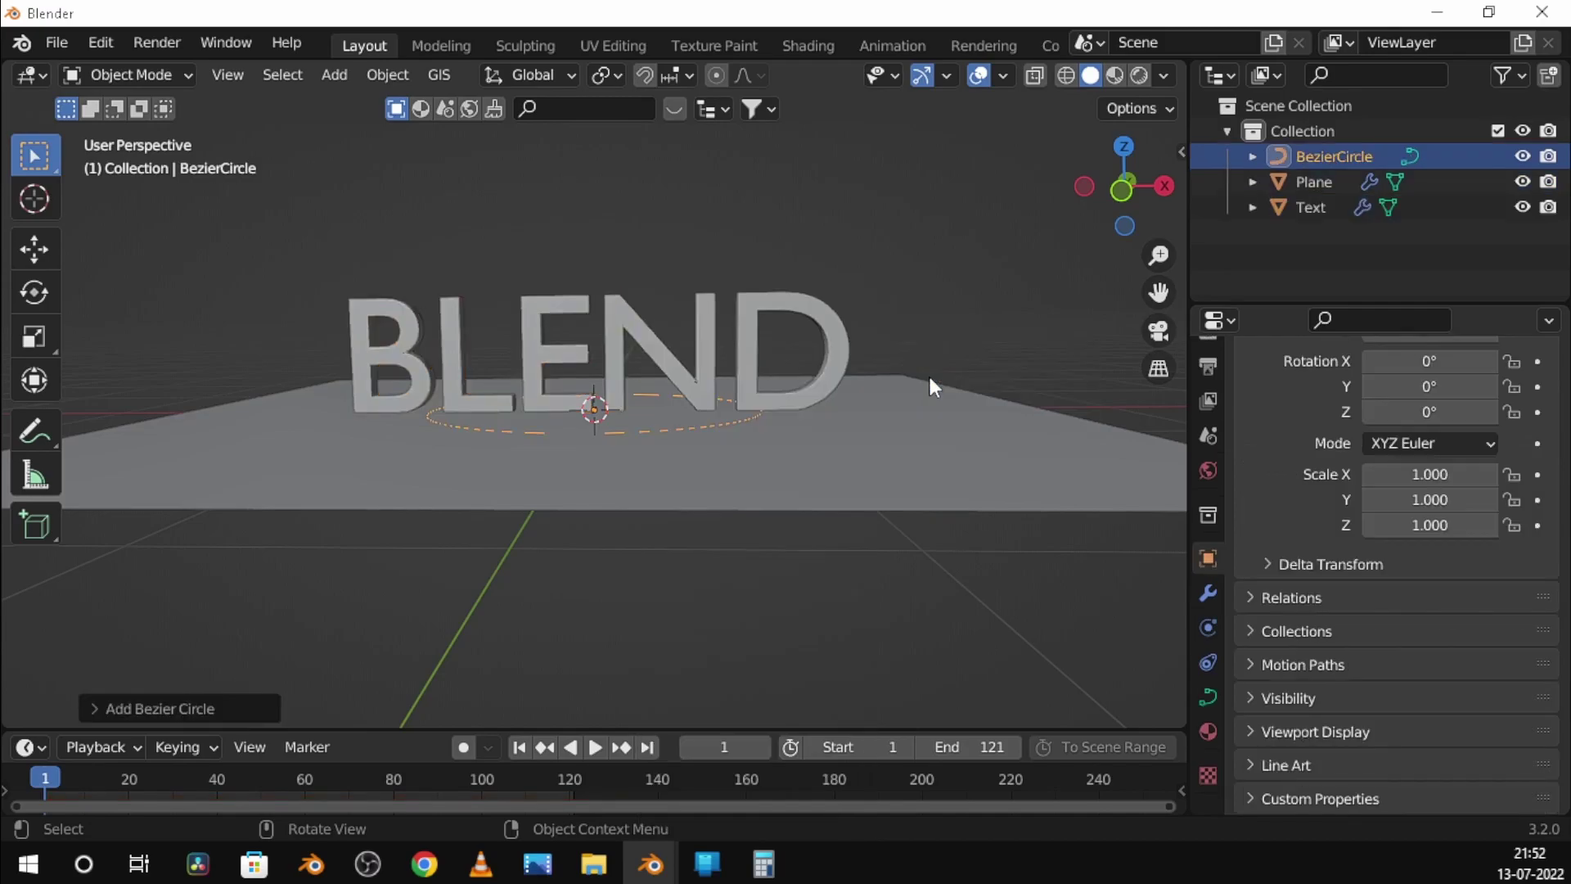
{"action": "scroll", "coordinate": [928, 384], "scroll_direction": "down", "scroll_amount": 1}
{"action": "type", "text": "rx90"}
{"action": "key", "text": "Return"}
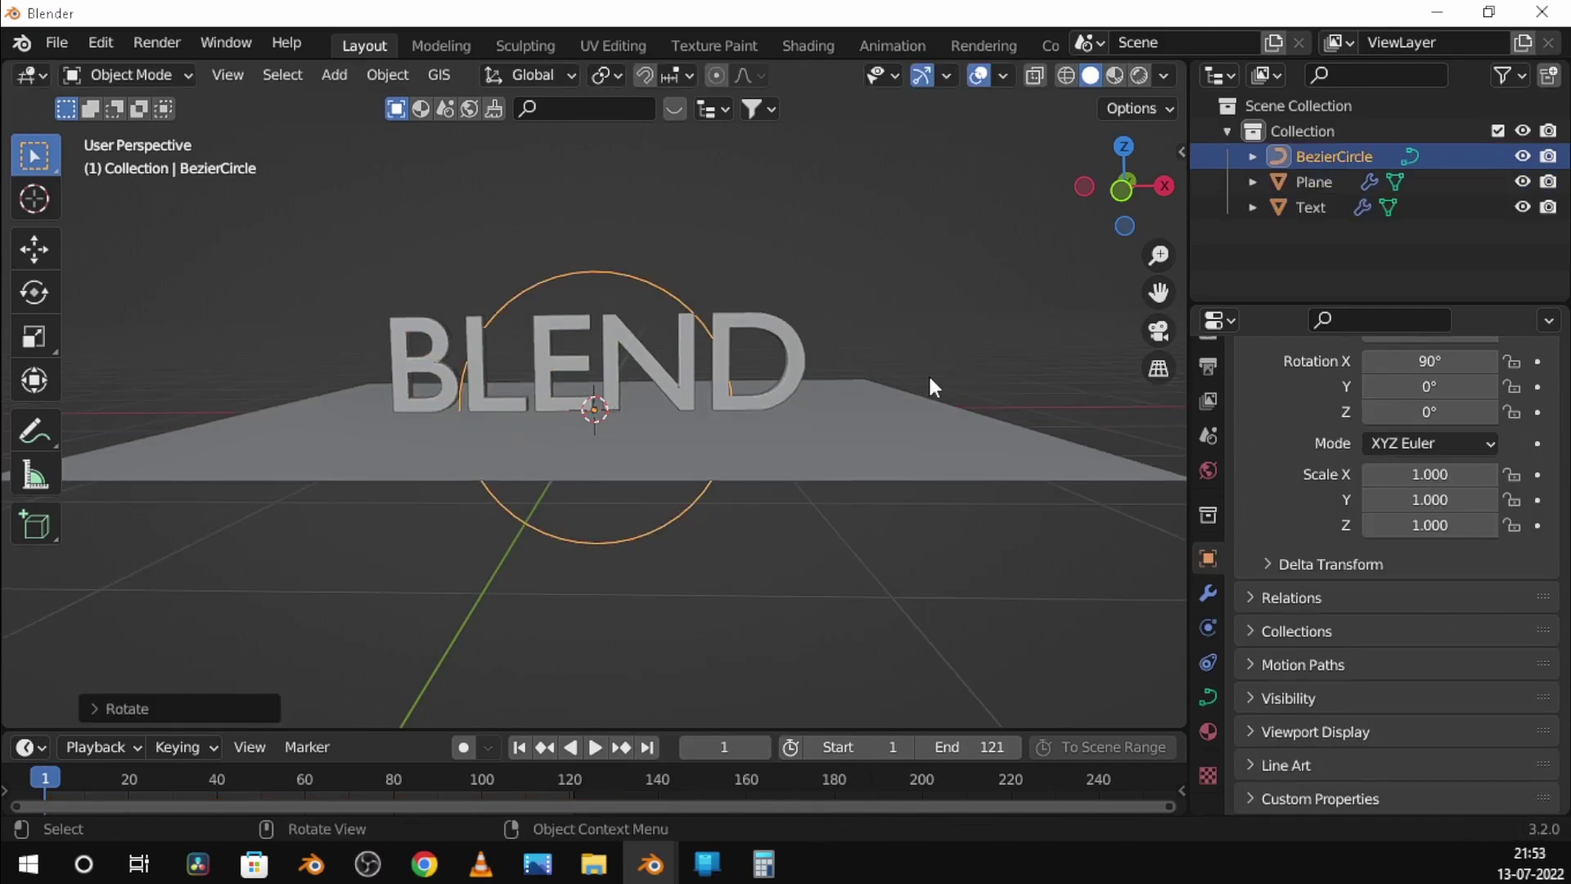
{"action": "middle_click_drag", "start_coordinate": [971, 385], "coordinate": [982, 390]}
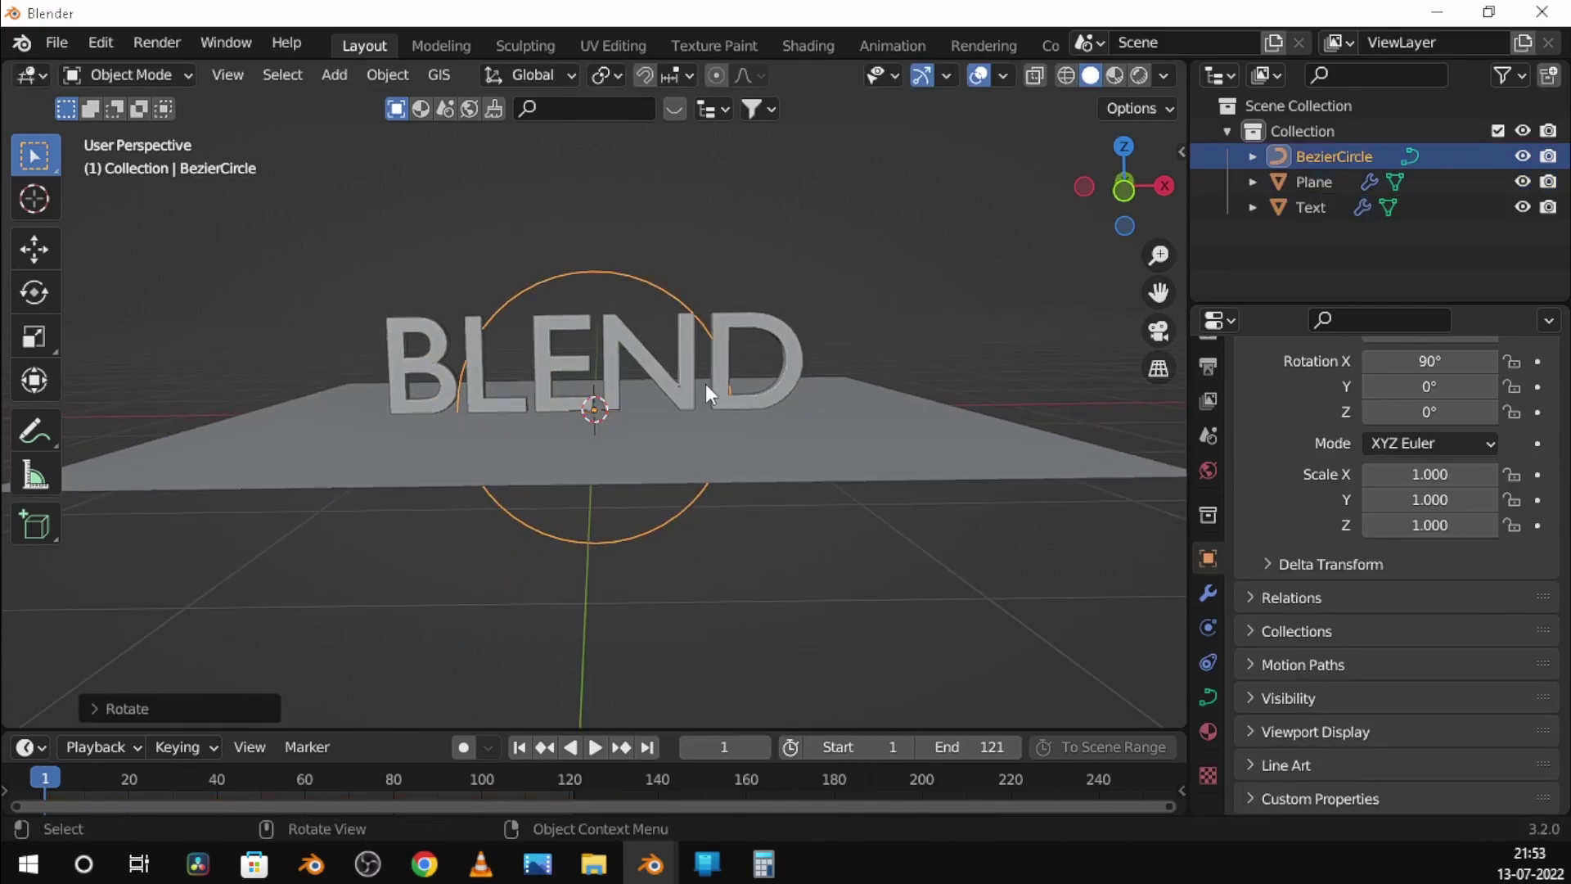
{"action": "key", "text": "s"}
{"action": "left_click", "coordinate": [833, 401]}
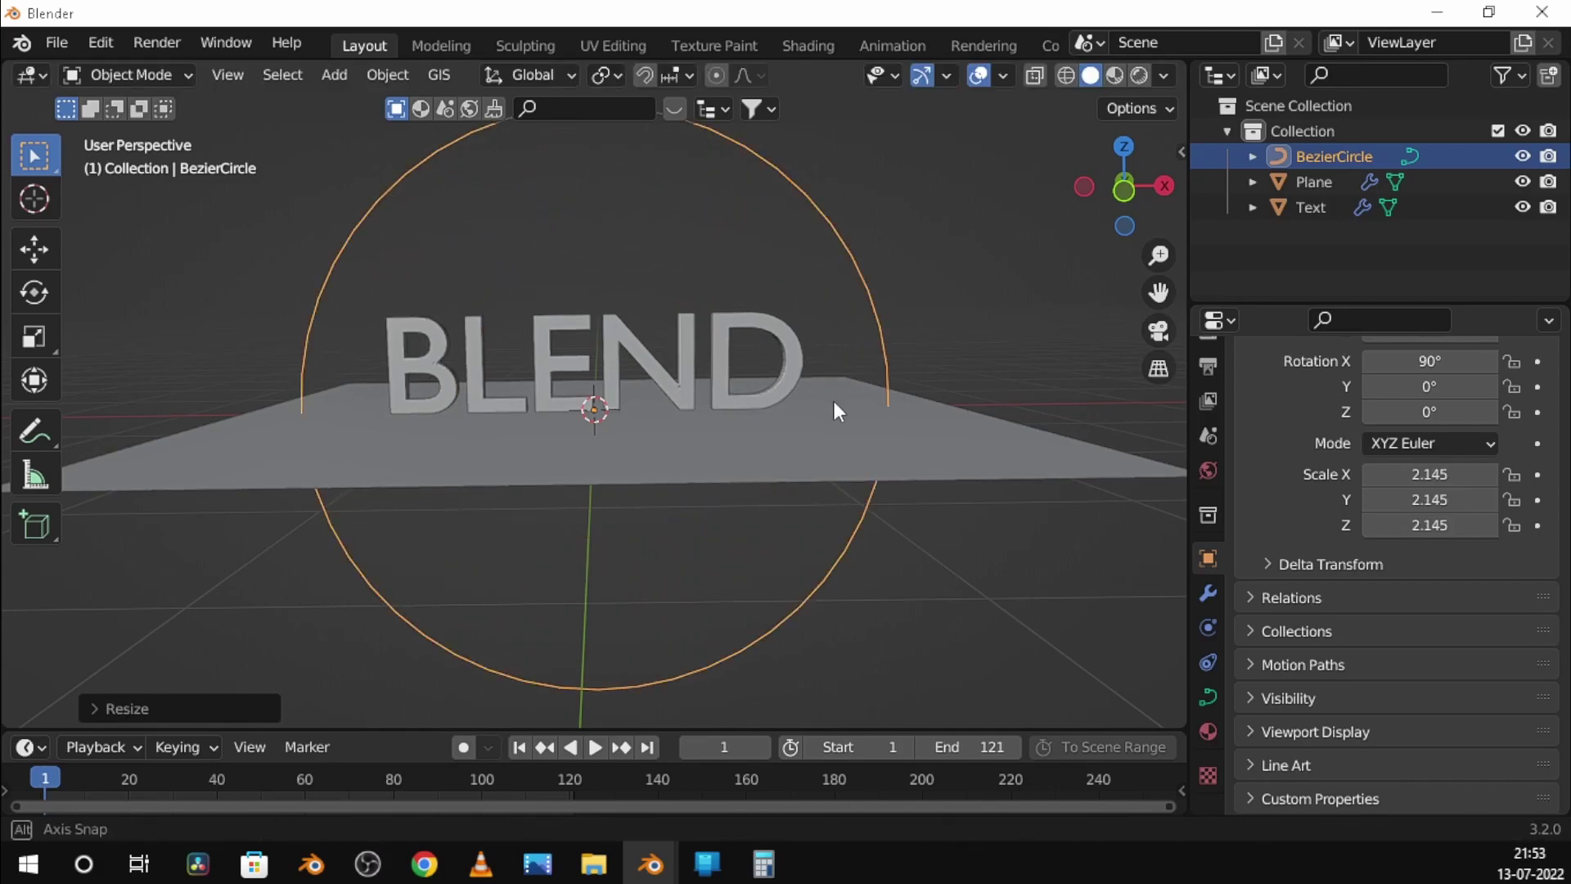
{"action": "middle_click_drag", "start_coordinate": [833, 401], "coordinate": [838, 395]}
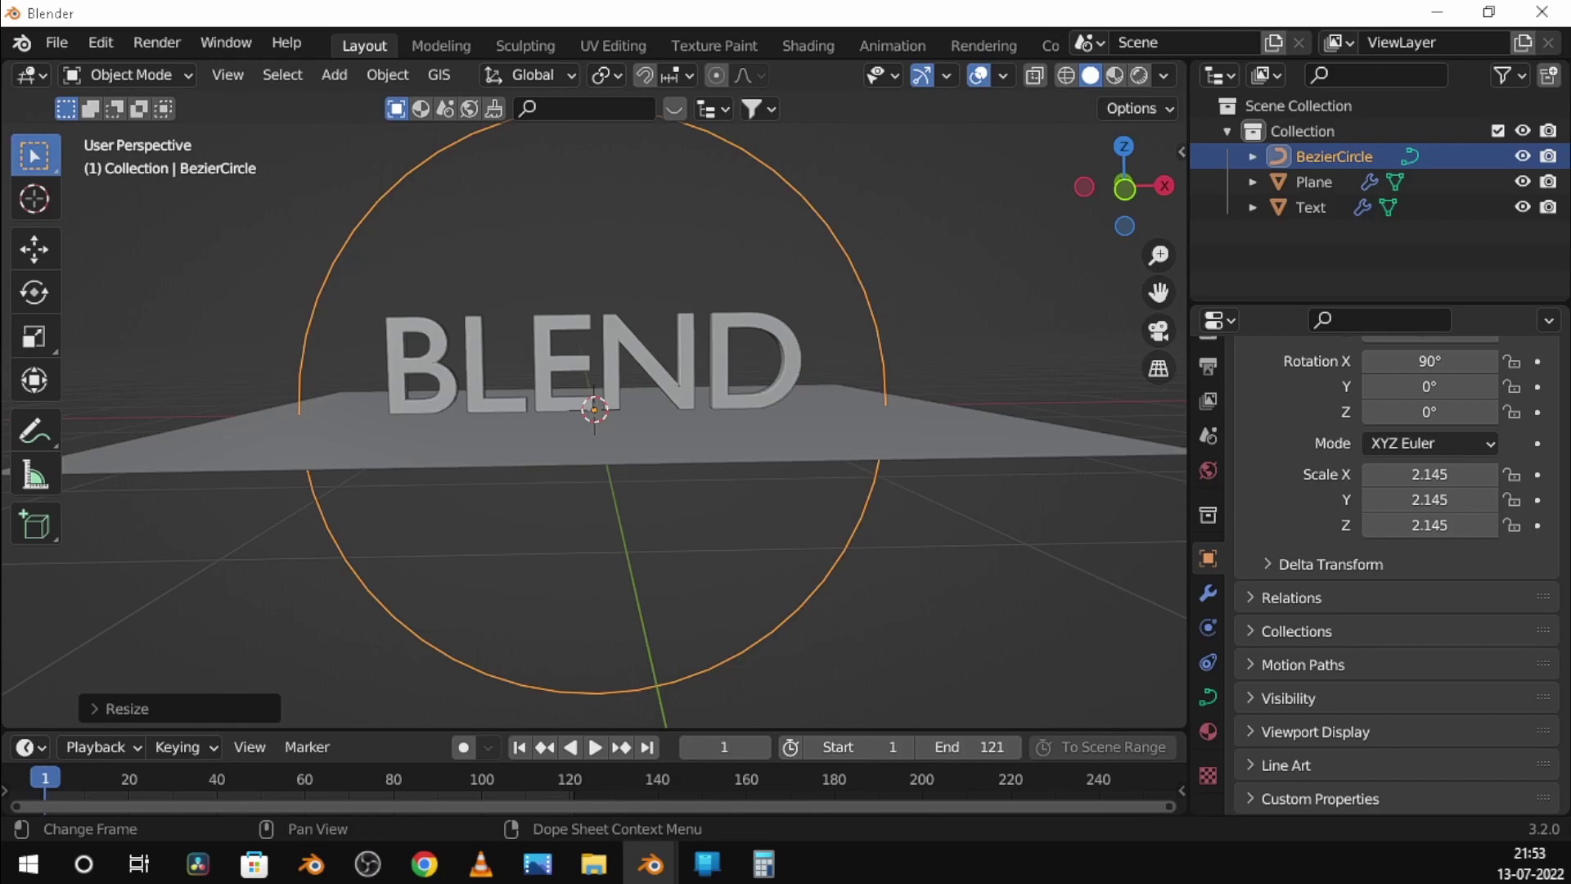
{"action": "left_click", "coordinate": [368, 864]}
{"action": "scroll", "coordinate": [762, 458], "scroll_direction": "down", "scroll_amount": 2}
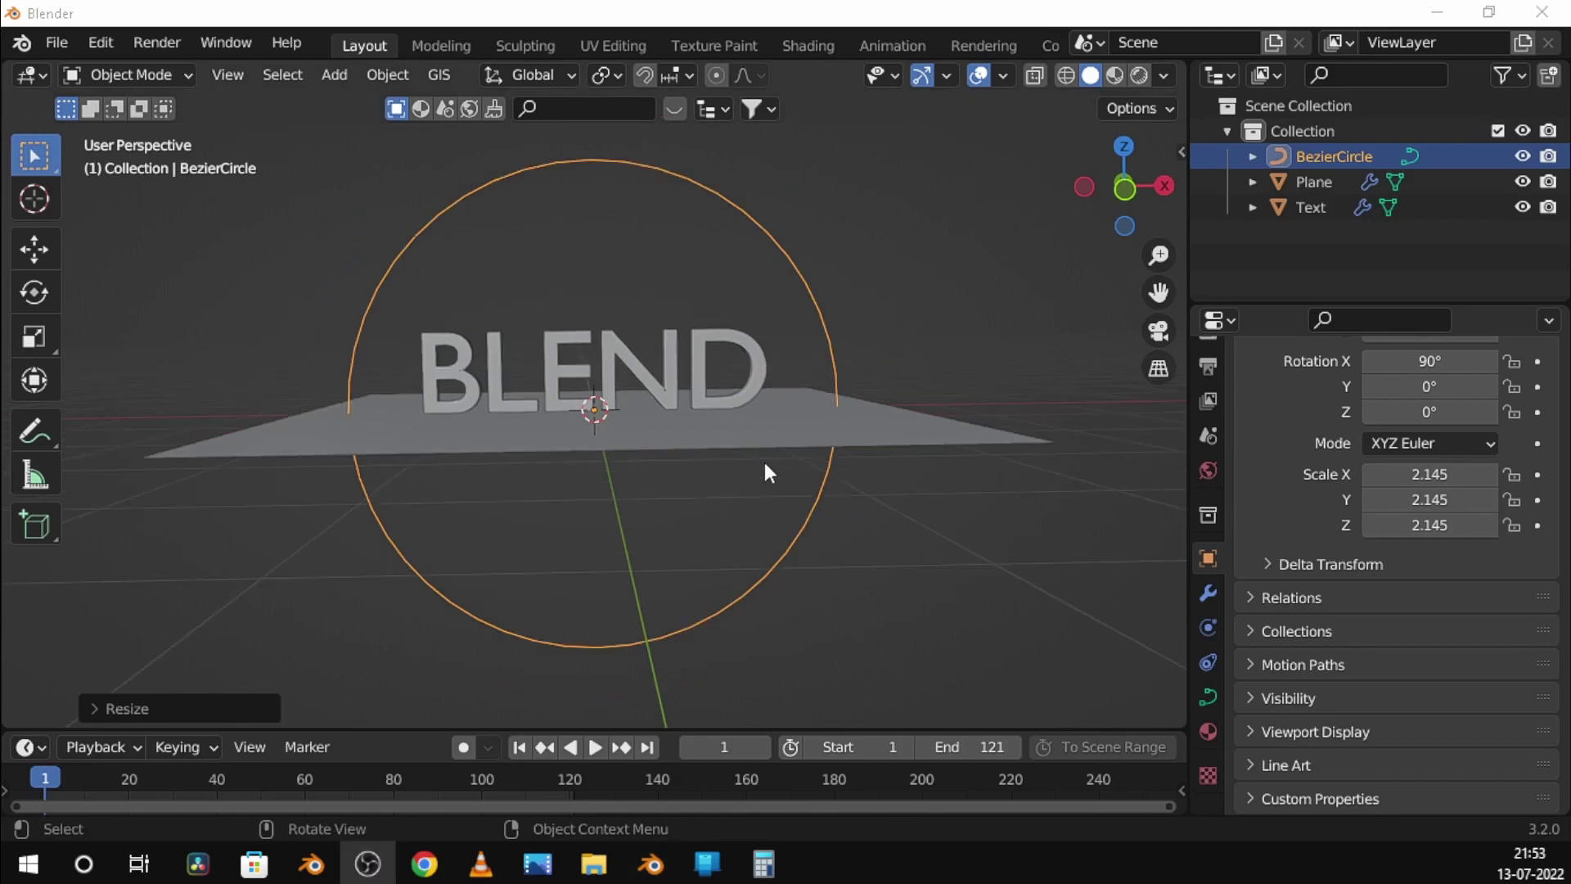
{"action": "scroll", "coordinate": [764, 463], "scroll_direction": "down", "scroll_amount": 2}
Pull the circle's top and bottom control points inward to flatten it into an oval
{"action": "key", "text": "Tab"}
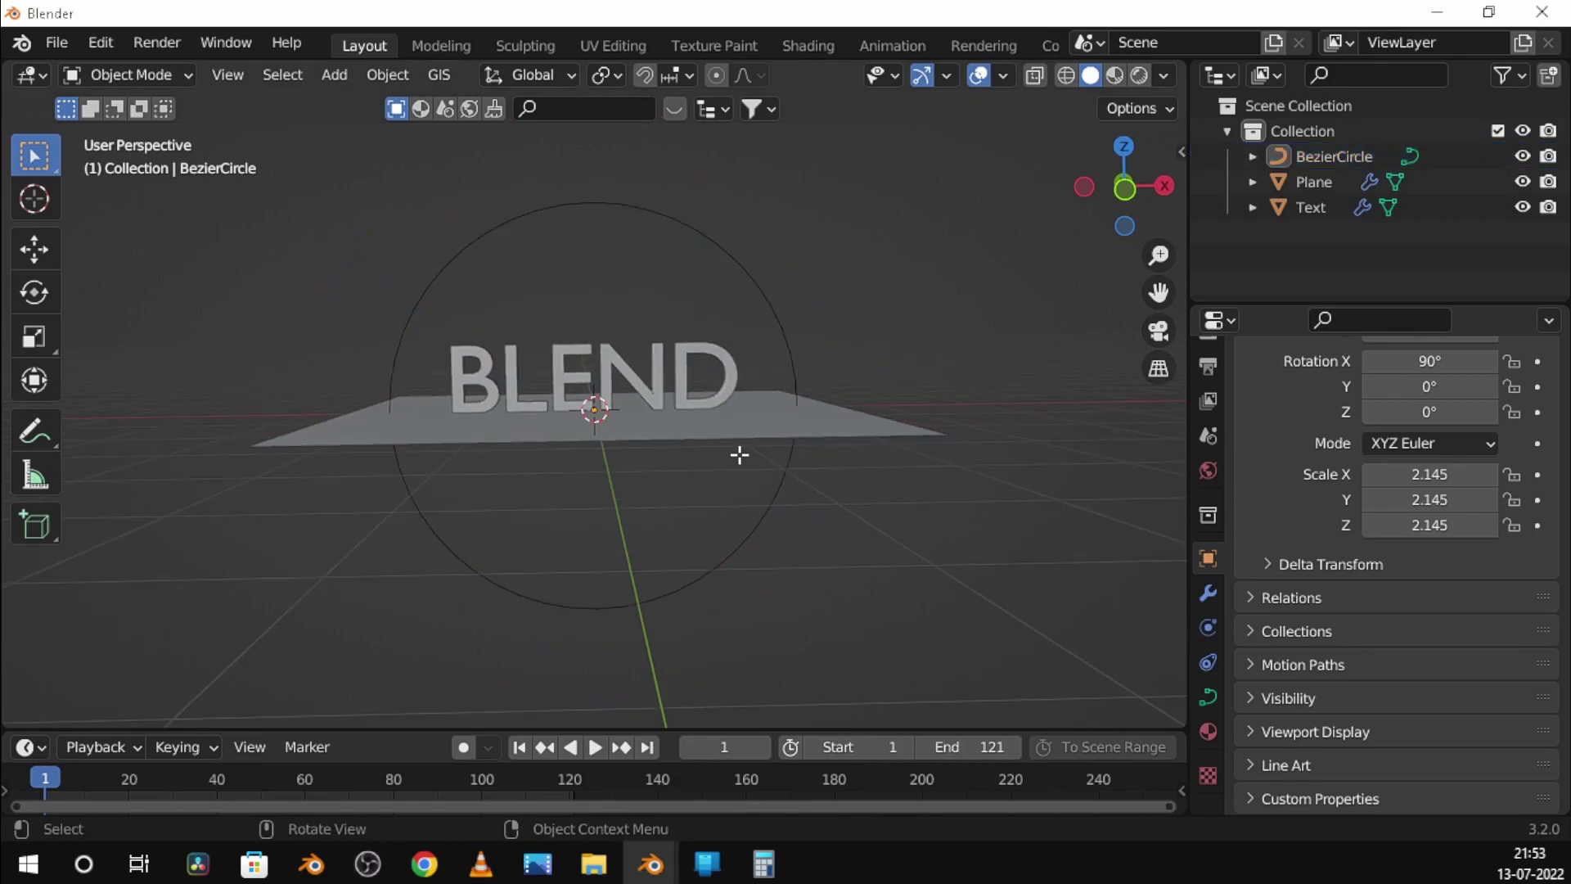
{"action": "left_click", "coordinate": [586, 173]}
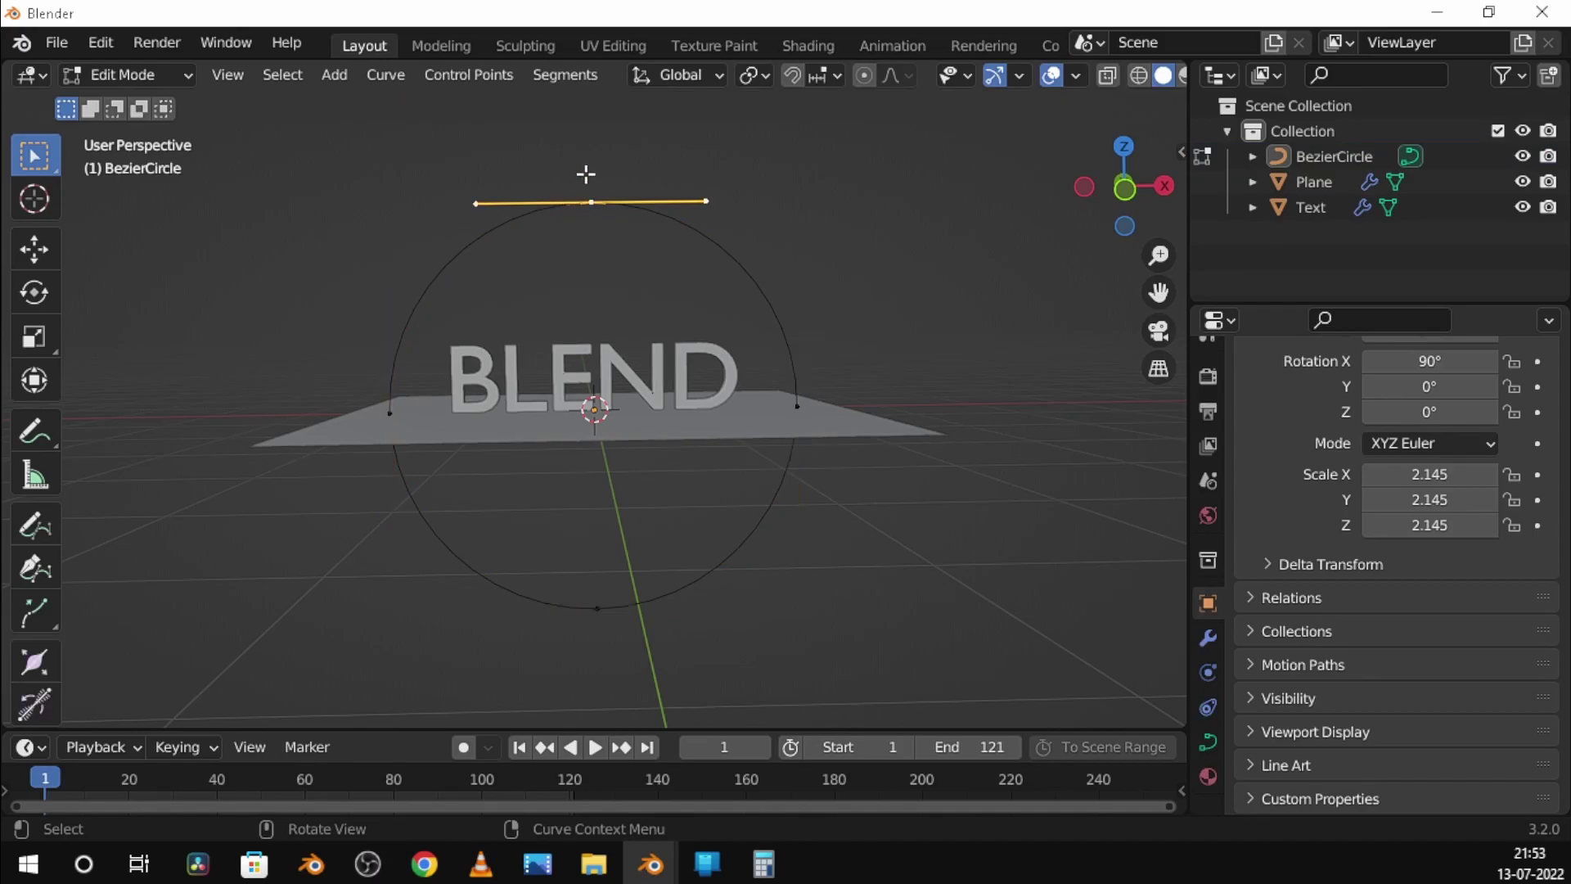
{"action": "key", "text": "g"}
{"action": "left_click", "coordinate": [578, 285]}
{"action": "left_click", "coordinate": [598, 620]}
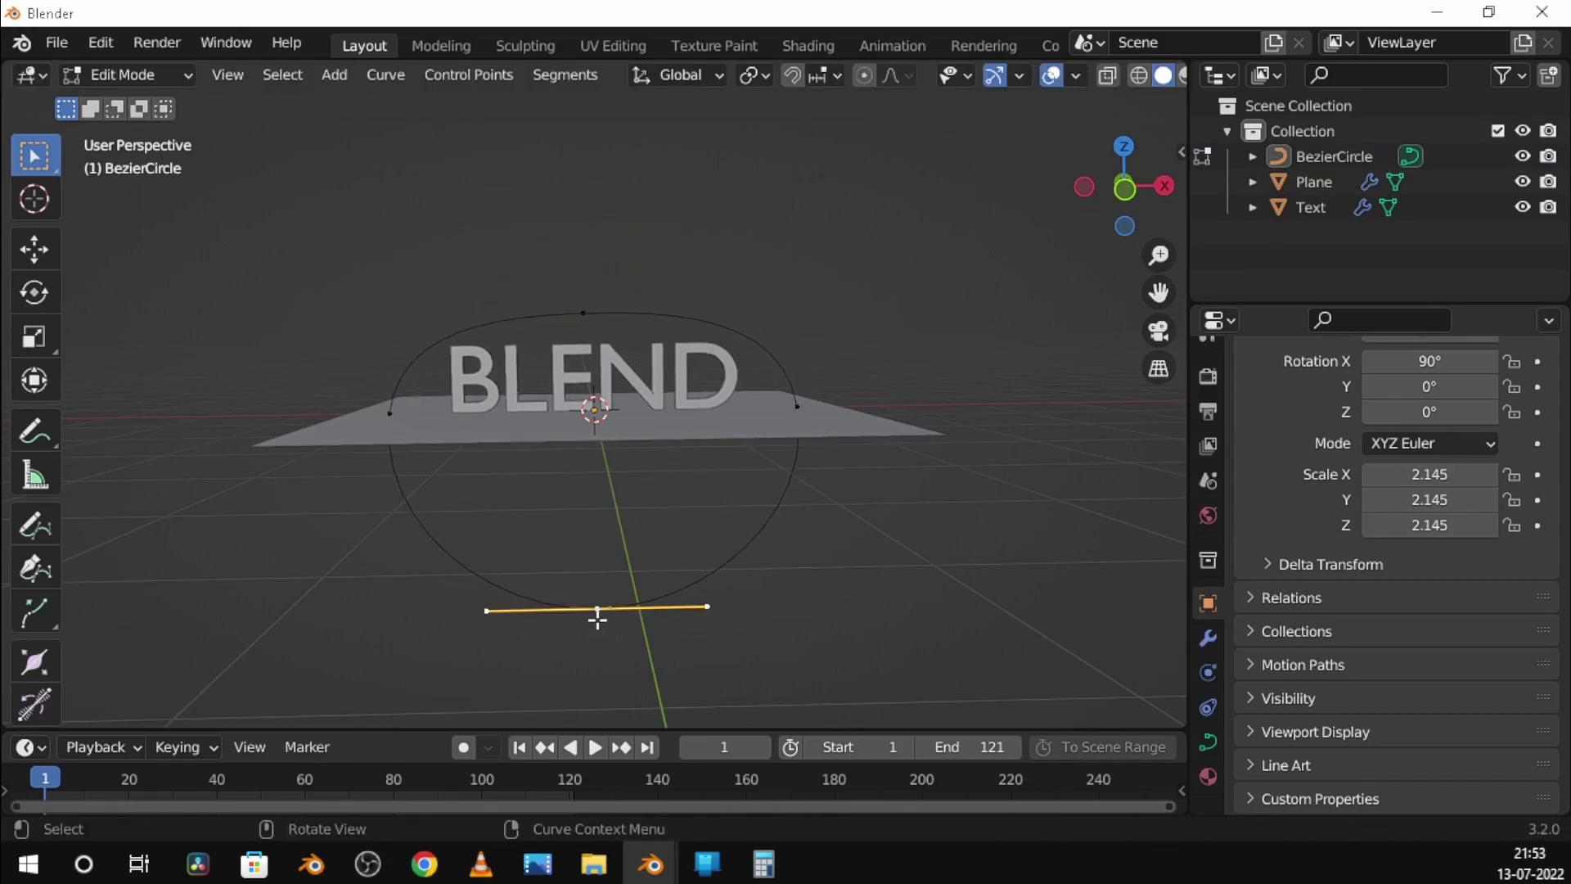
{"action": "key", "text": "g"}
{"action": "left_click", "coordinate": [612, 467]}
{"action": "scroll", "coordinate": [613, 468], "scroll_direction": "up", "scroll_amount": 1}
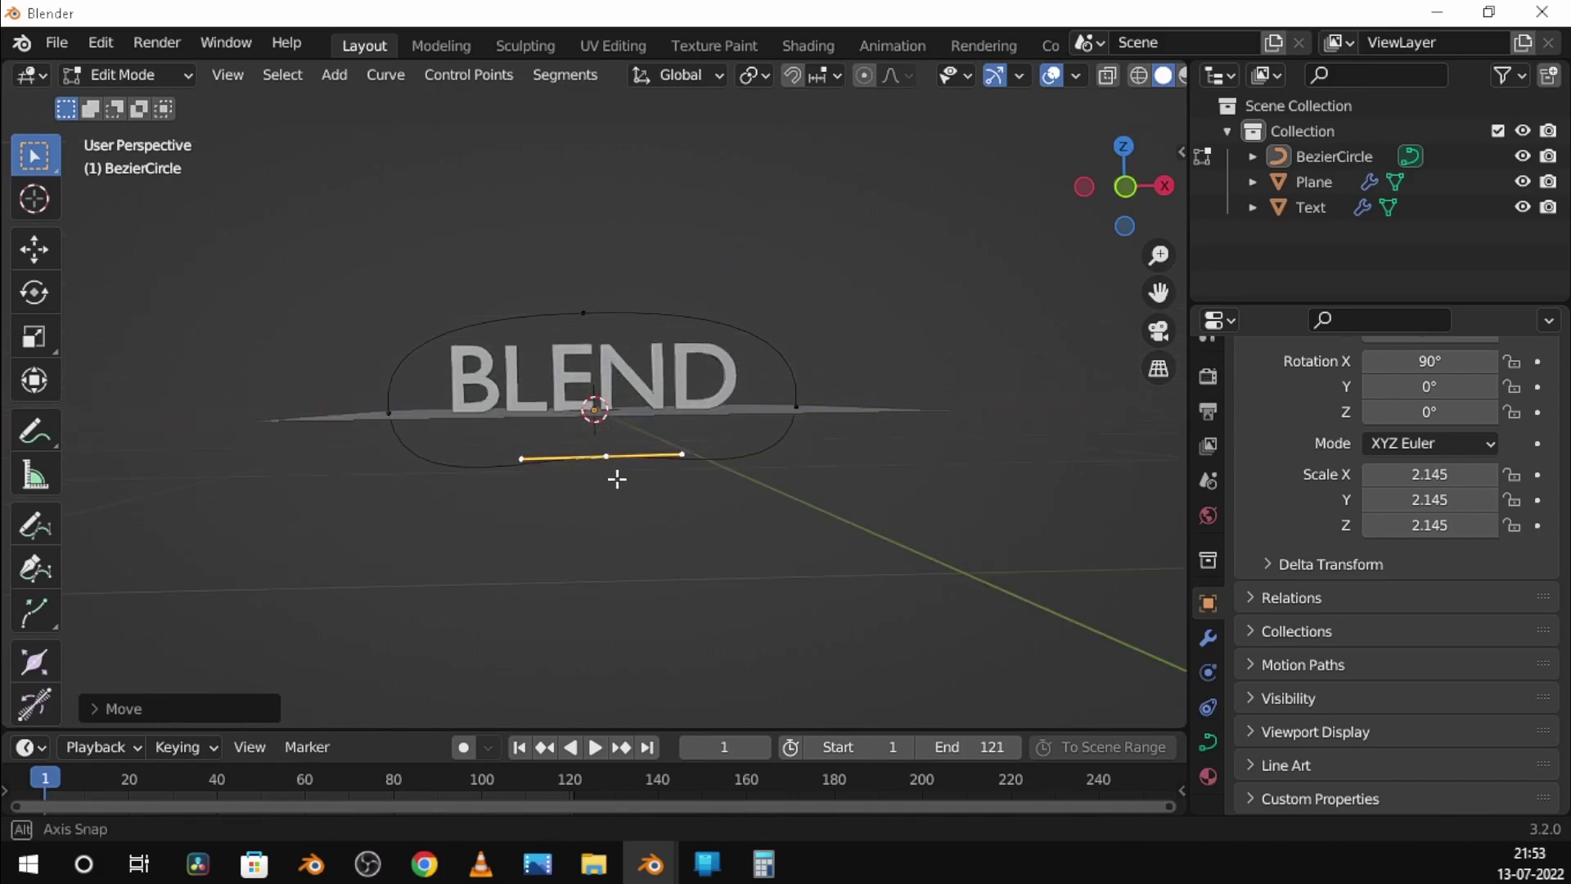
{"action": "scroll", "coordinate": [614, 481], "scroll_direction": "up", "scroll_amount": 2}
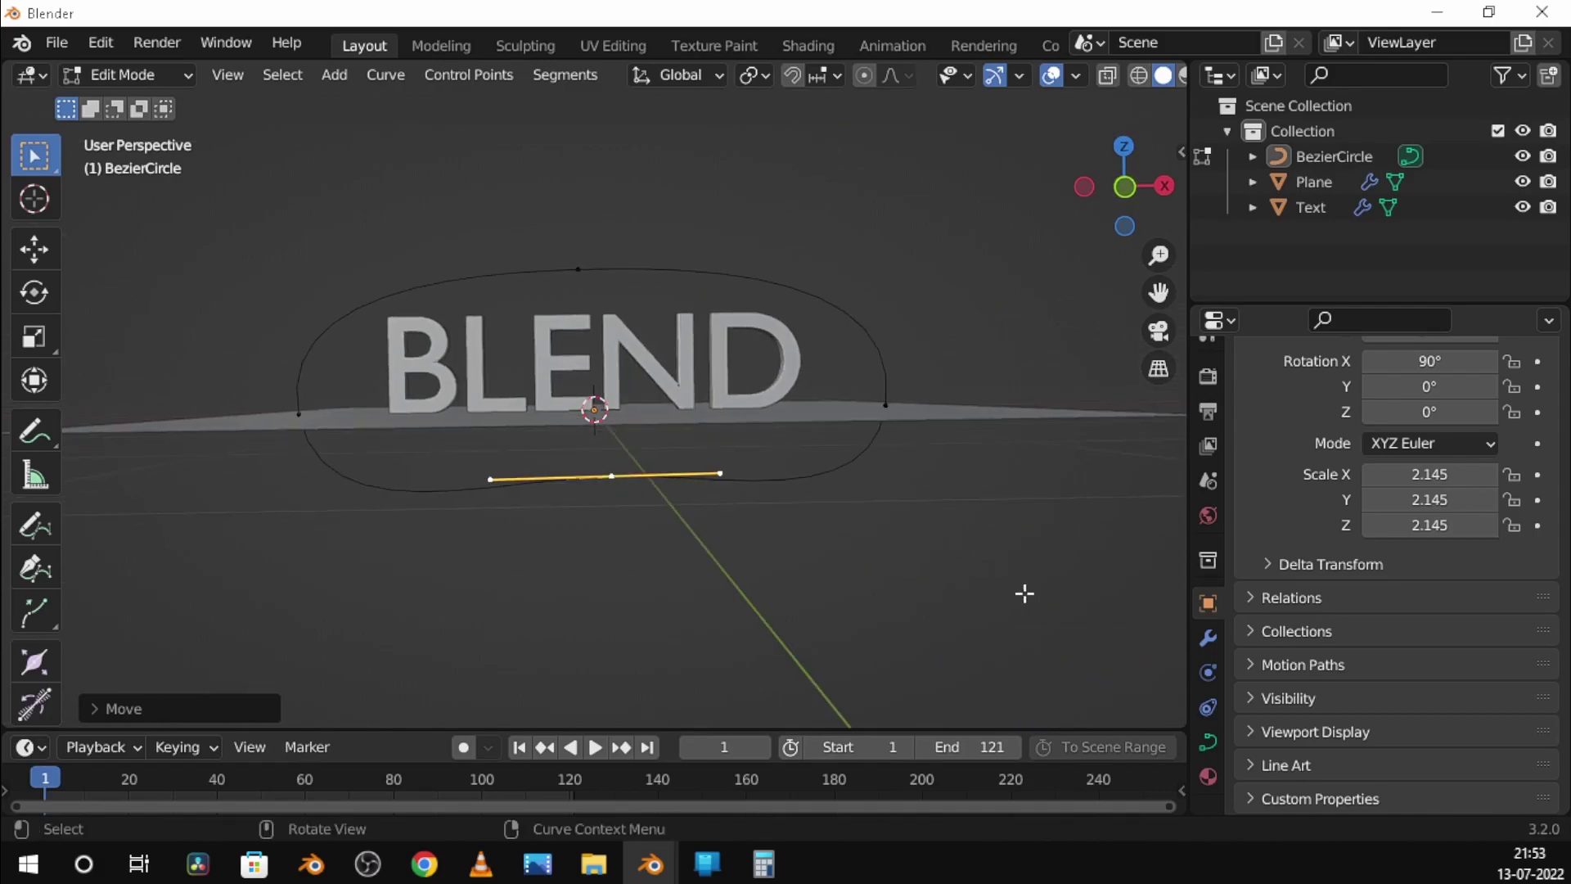
{"action": "key", "text": "Tab"}
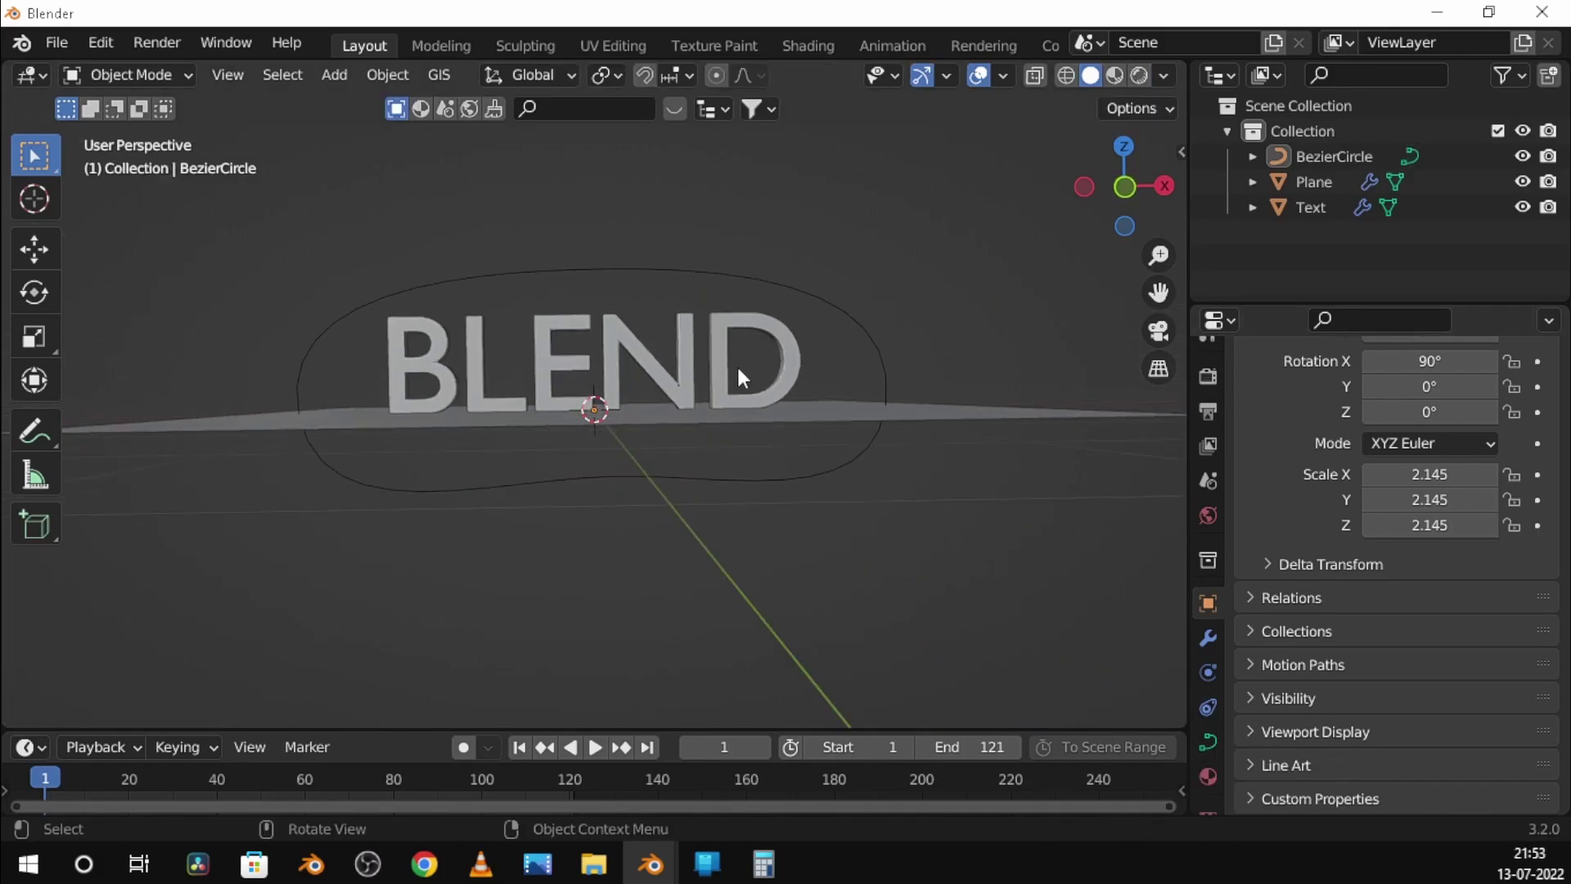
Add a spot light to the scene, then delete it again
{"action": "key", "text": "shift+a"}
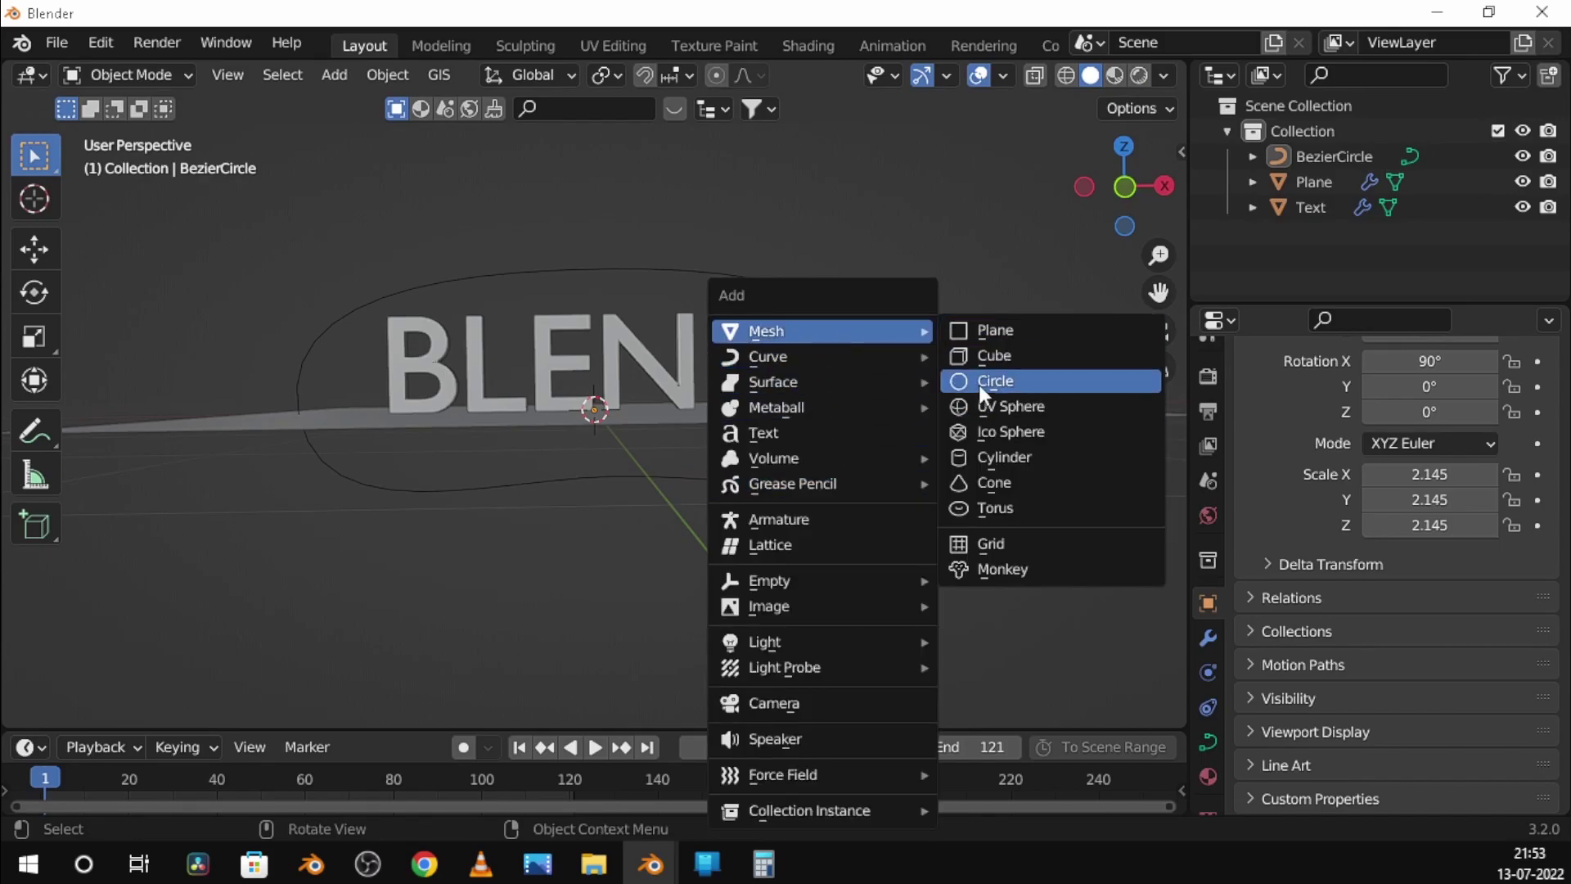
{"action": "mouse_move", "coordinate": [820, 642]}
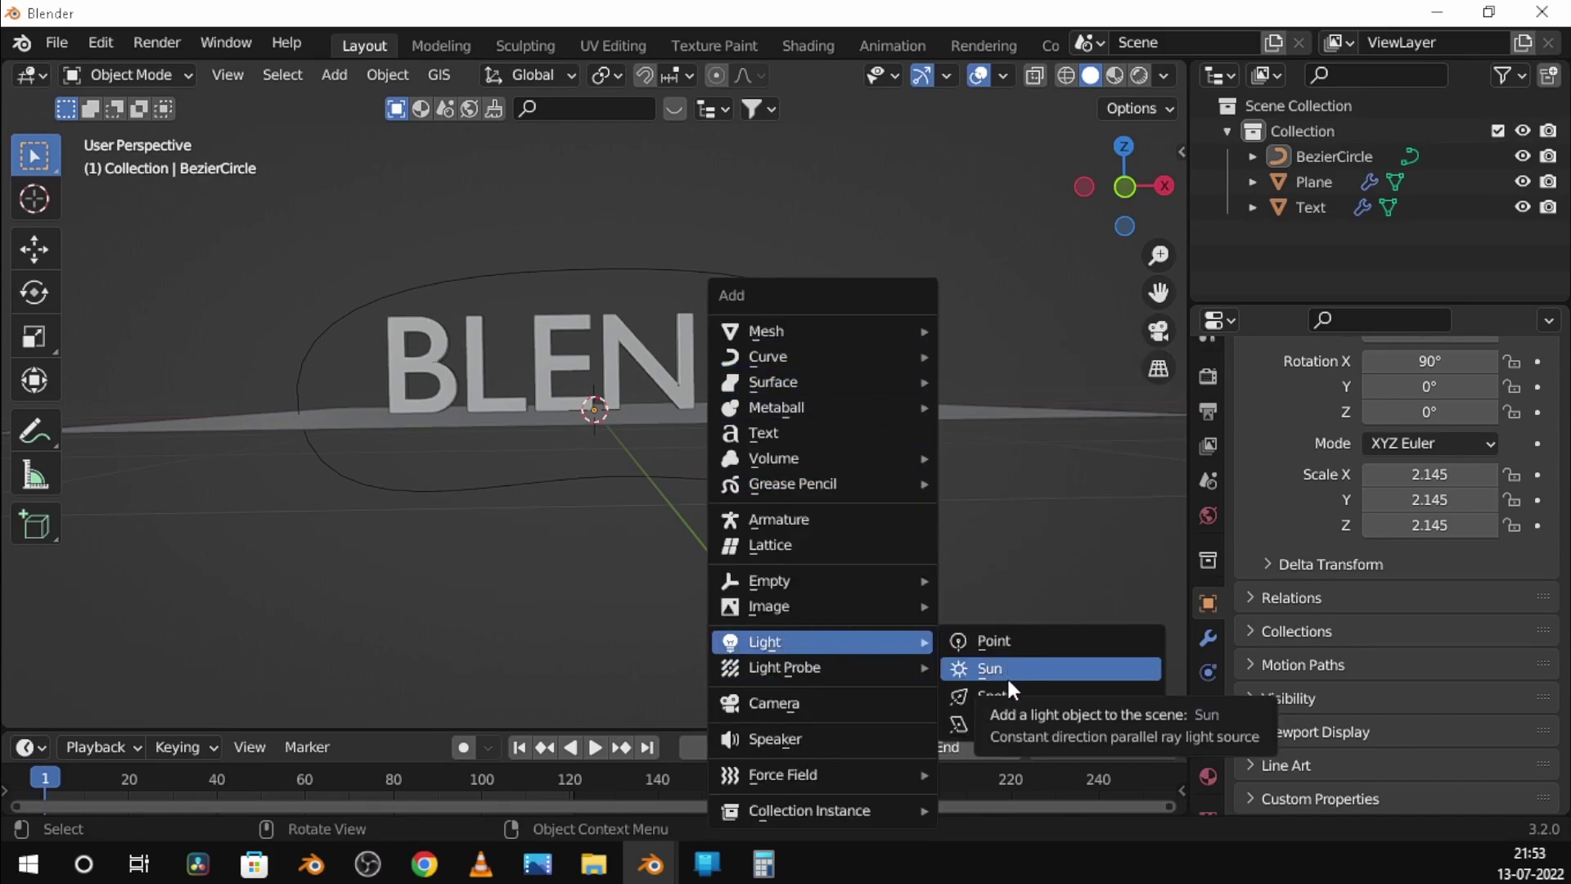
{"action": "left_click", "coordinate": [1041, 691]}
{"action": "scroll", "coordinate": [810, 520], "scroll_direction": "down", "scroll_amount": 2}
{"action": "scroll", "coordinate": [810, 519], "scroll_direction": "up", "scroll_amount": 3}
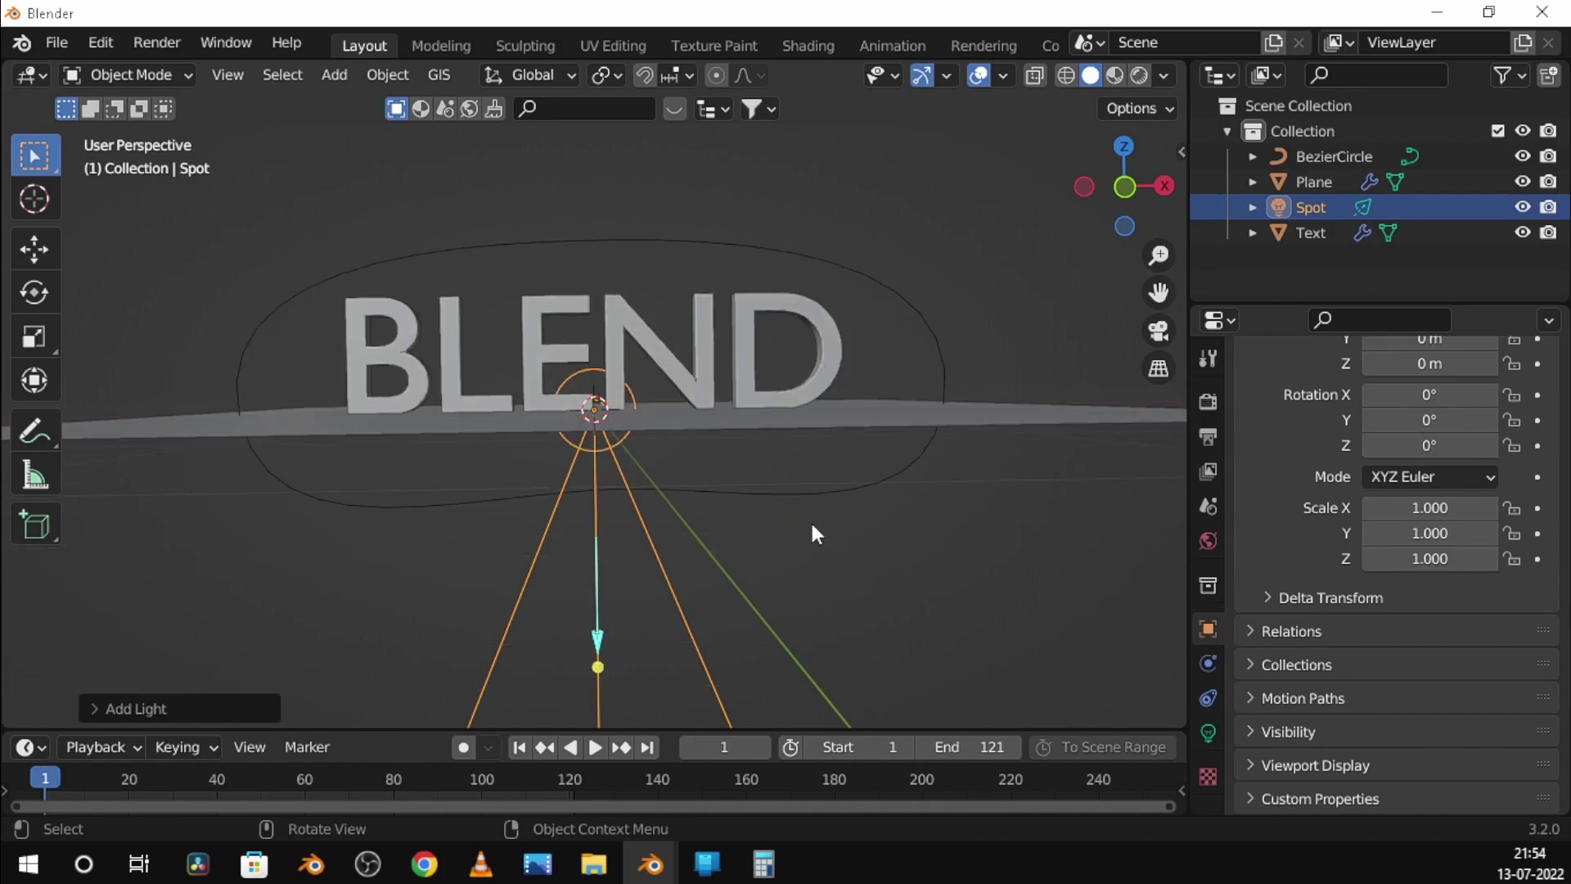
{"action": "scroll", "coordinate": [679, 519], "scroll_direction": "down", "scroll_amount": 3}
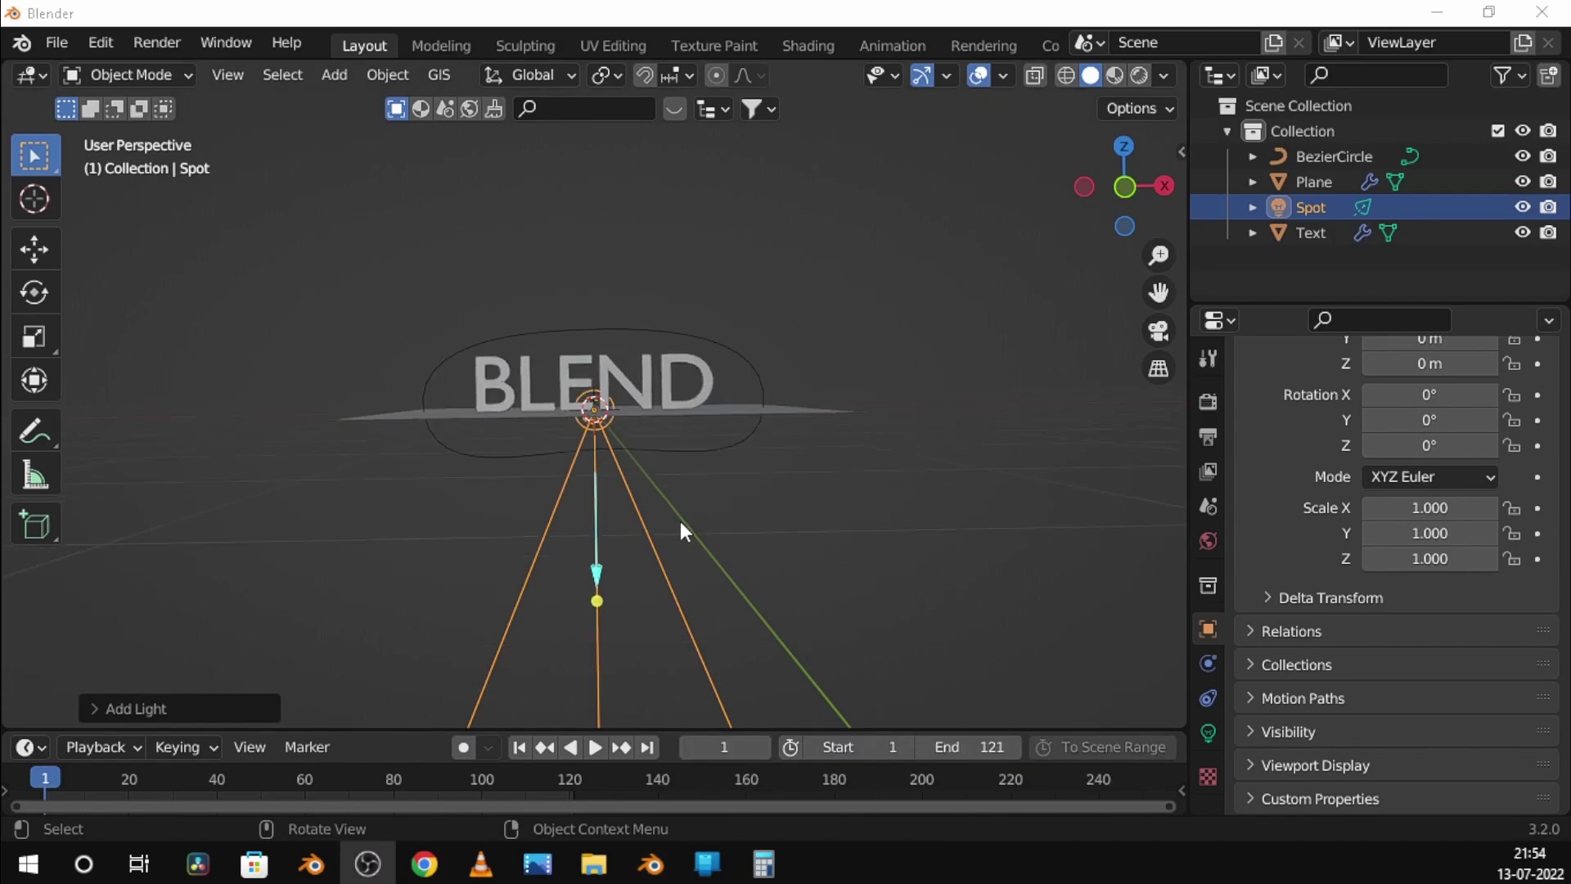
{"action": "scroll", "coordinate": [680, 522], "scroll_direction": "down", "scroll_amount": 1}
{"action": "scroll", "coordinate": [616, 489], "scroll_direction": "up", "scroll_amount": 2}
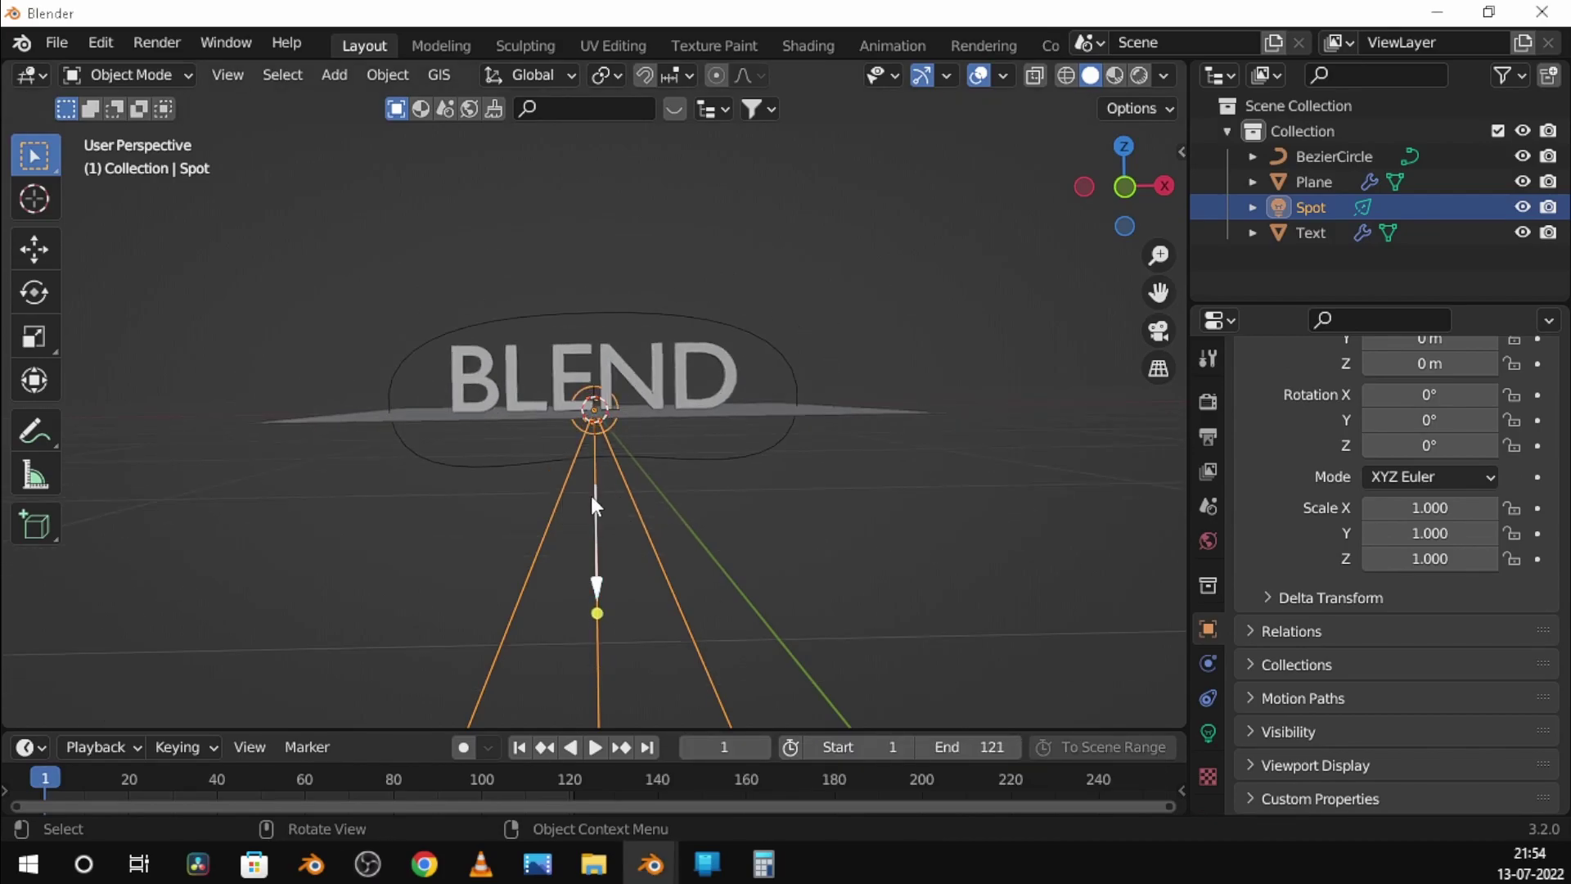
{"action": "key", "text": "Delete"}
Add a point light at the 3D cursor and show its object constraint options
{"action": "key", "text": "shift+a"}
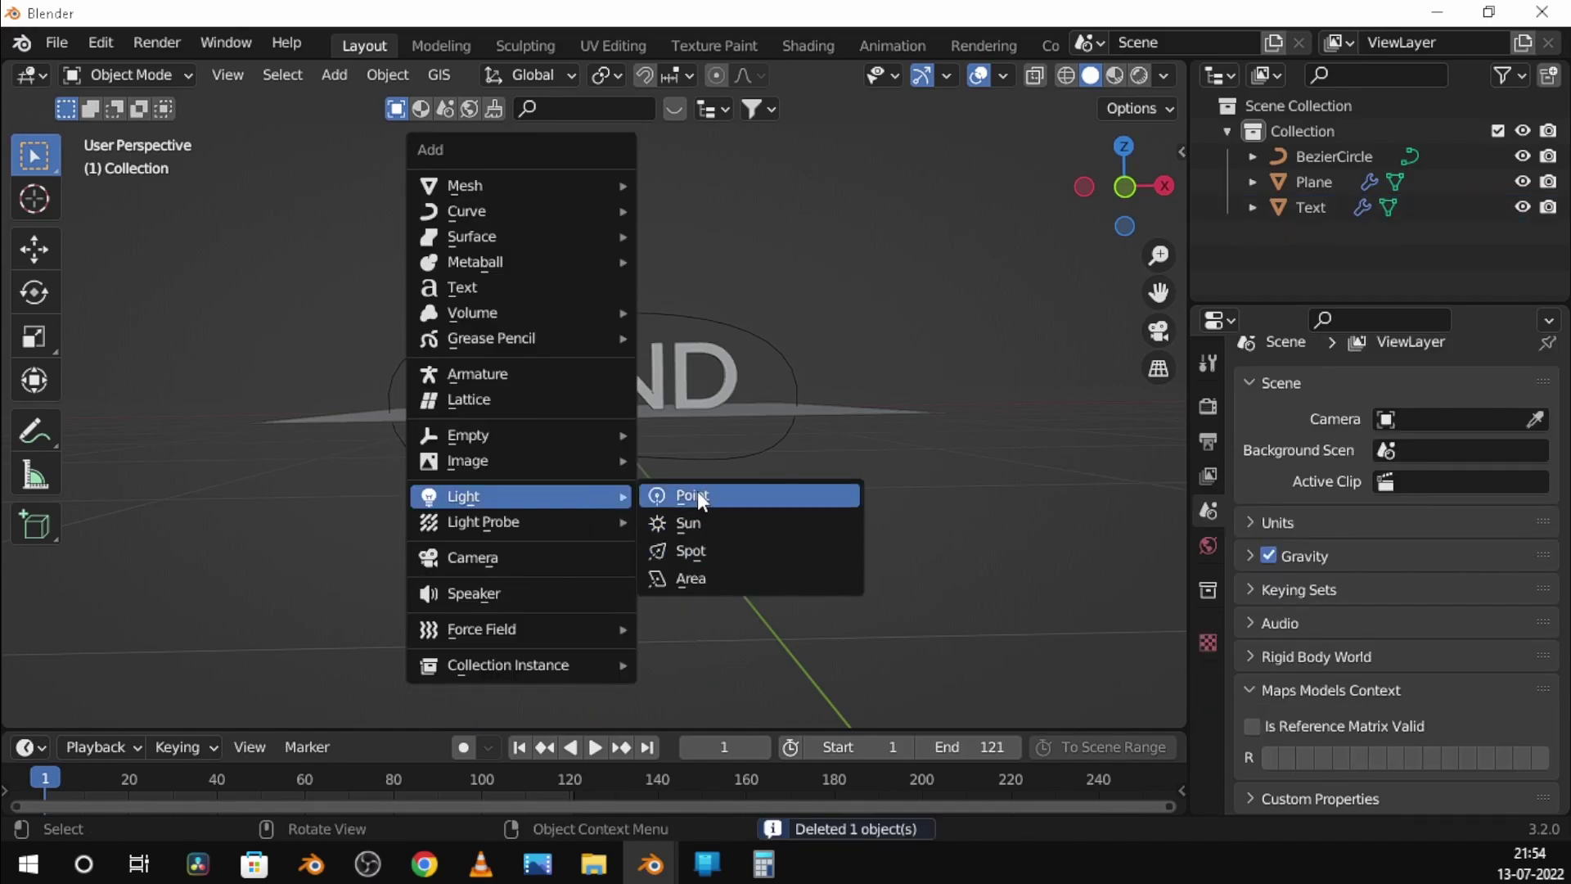
{"action": "left_click", "coordinate": [698, 495]}
{"action": "scroll", "coordinate": [698, 491], "scroll_direction": "up", "scroll_amount": 2}
{"action": "scroll", "coordinate": [694, 491], "scroll_direction": "up", "scroll_amount": 2}
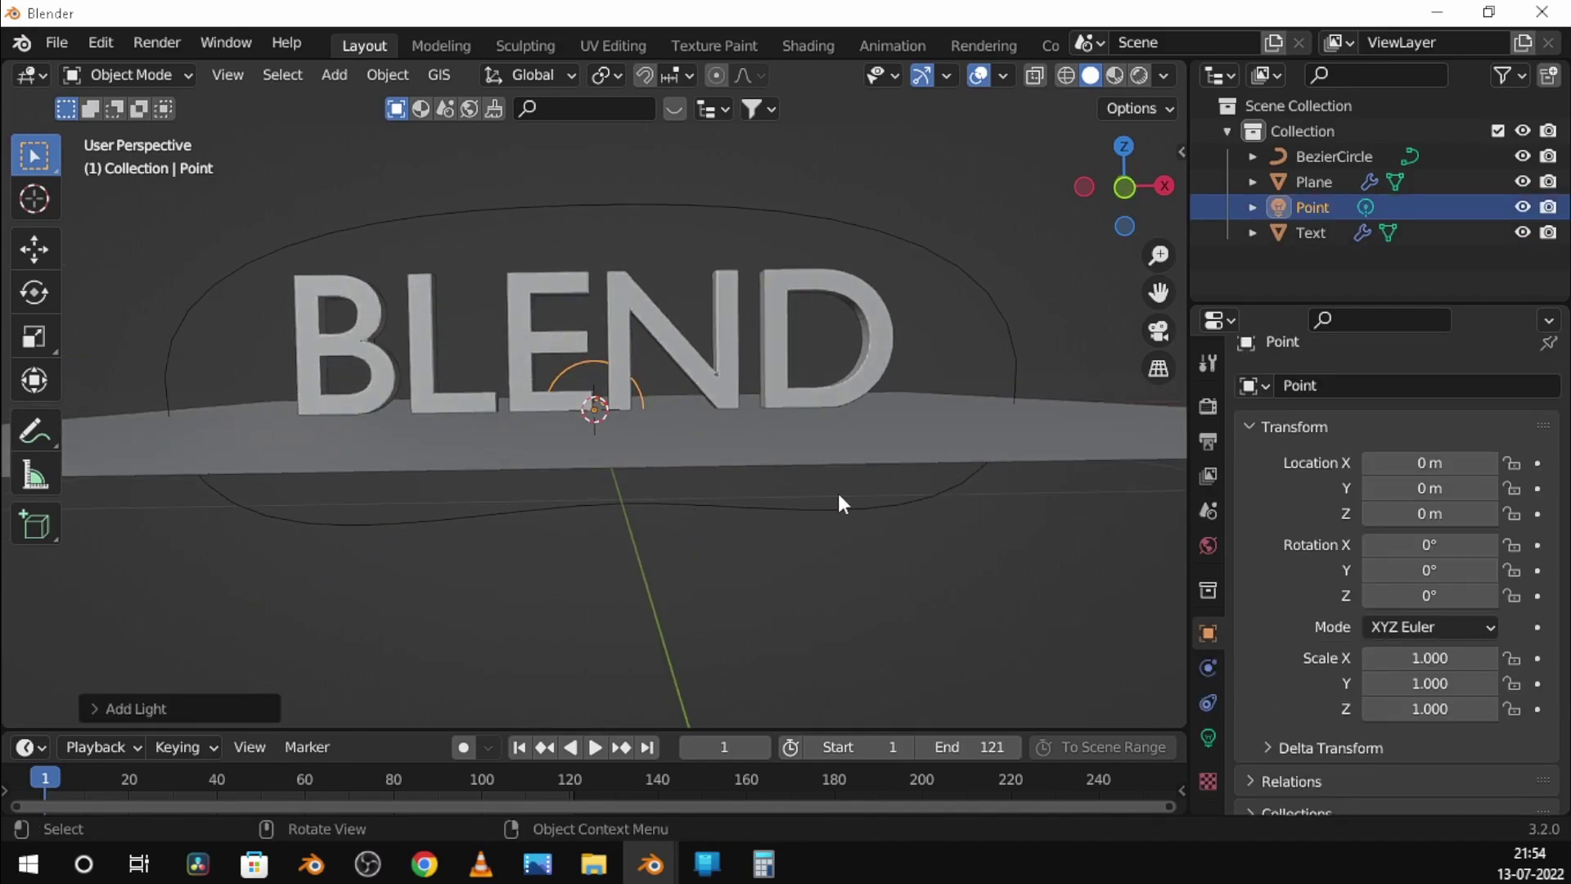
{"action": "left_click", "coordinate": [1210, 702]}
{"action": "left_click", "coordinate": [1394, 404]}
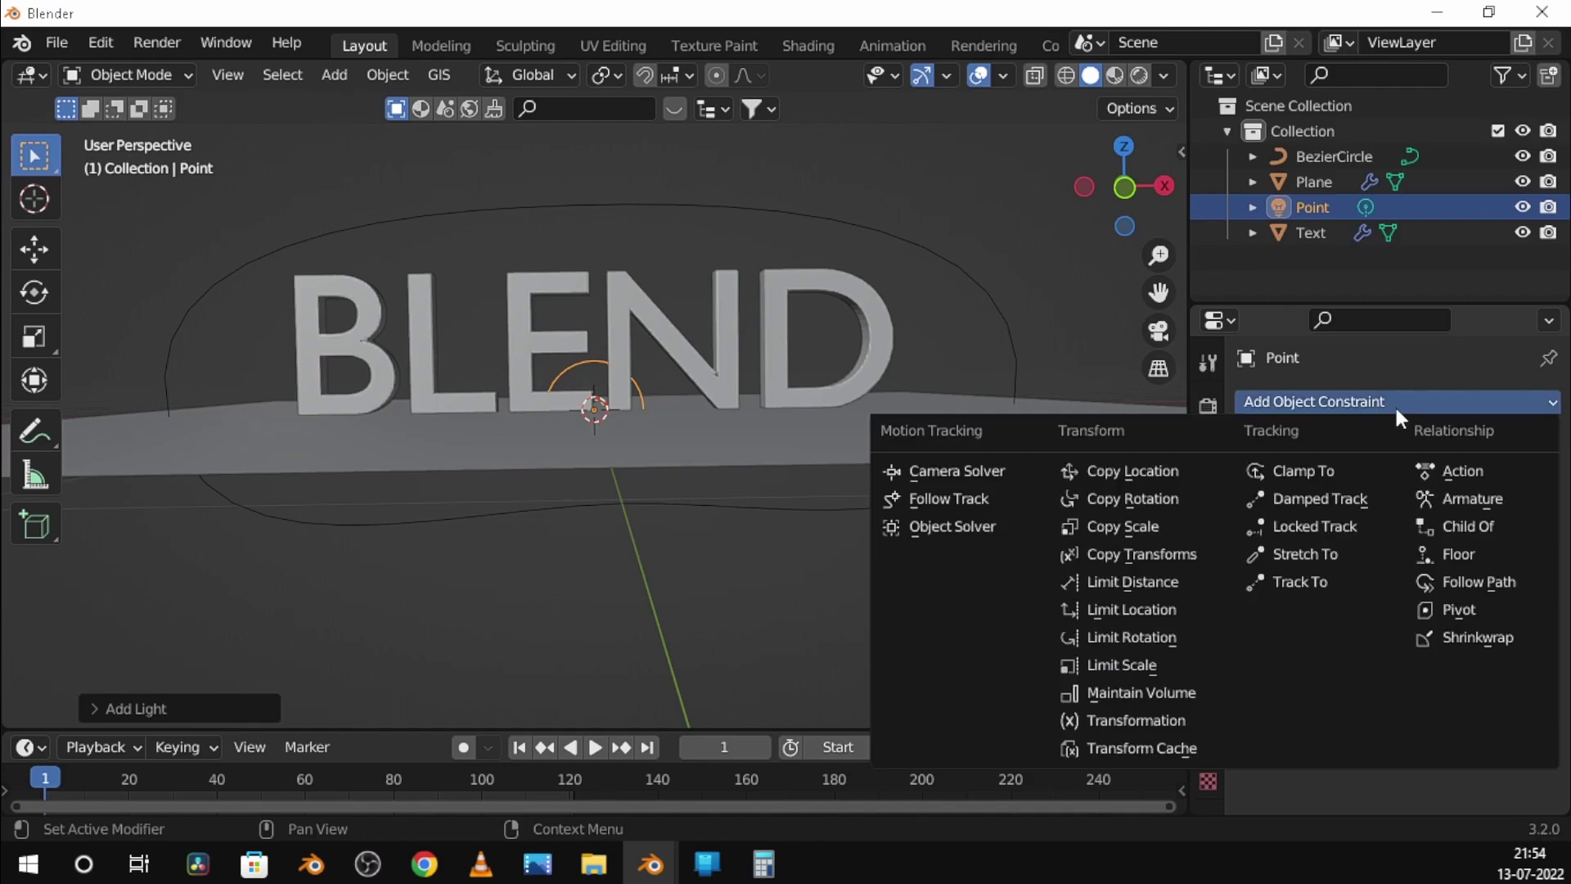
Add a Follow Path constraint targeting BezierCircle and set its offset to 24.8
{"action": "left_click", "coordinate": [1465, 580]}
{"action": "left_click", "coordinate": [1510, 479]}
{"action": "left_click", "coordinate": [1009, 273]}
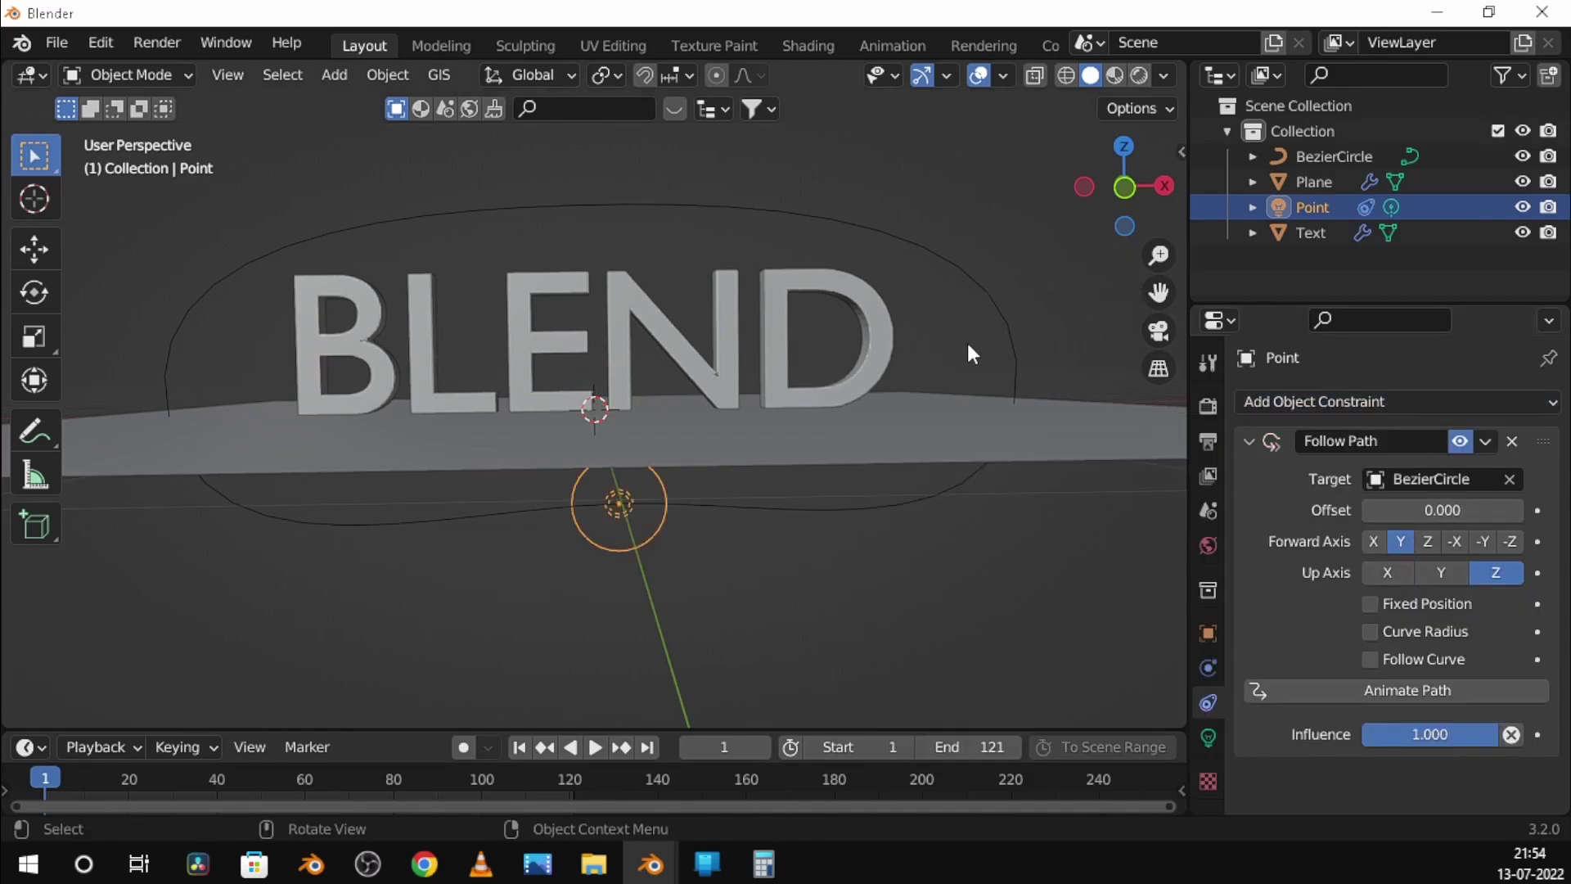
{"action": "mouse_move", "coordinate": [968, 350]}
{"action": "middle_mouse_down"}
{"action": "mouse_move", "coordinate": [1015, 455]}
{"action": "mouse_move", "coordinate": [768, 489]}
{"action": "middle_mouse_up"}
{"action": "scroll", "coordinate": [768, 489], "scroll_direction": "down", "scroll_amount": 1}
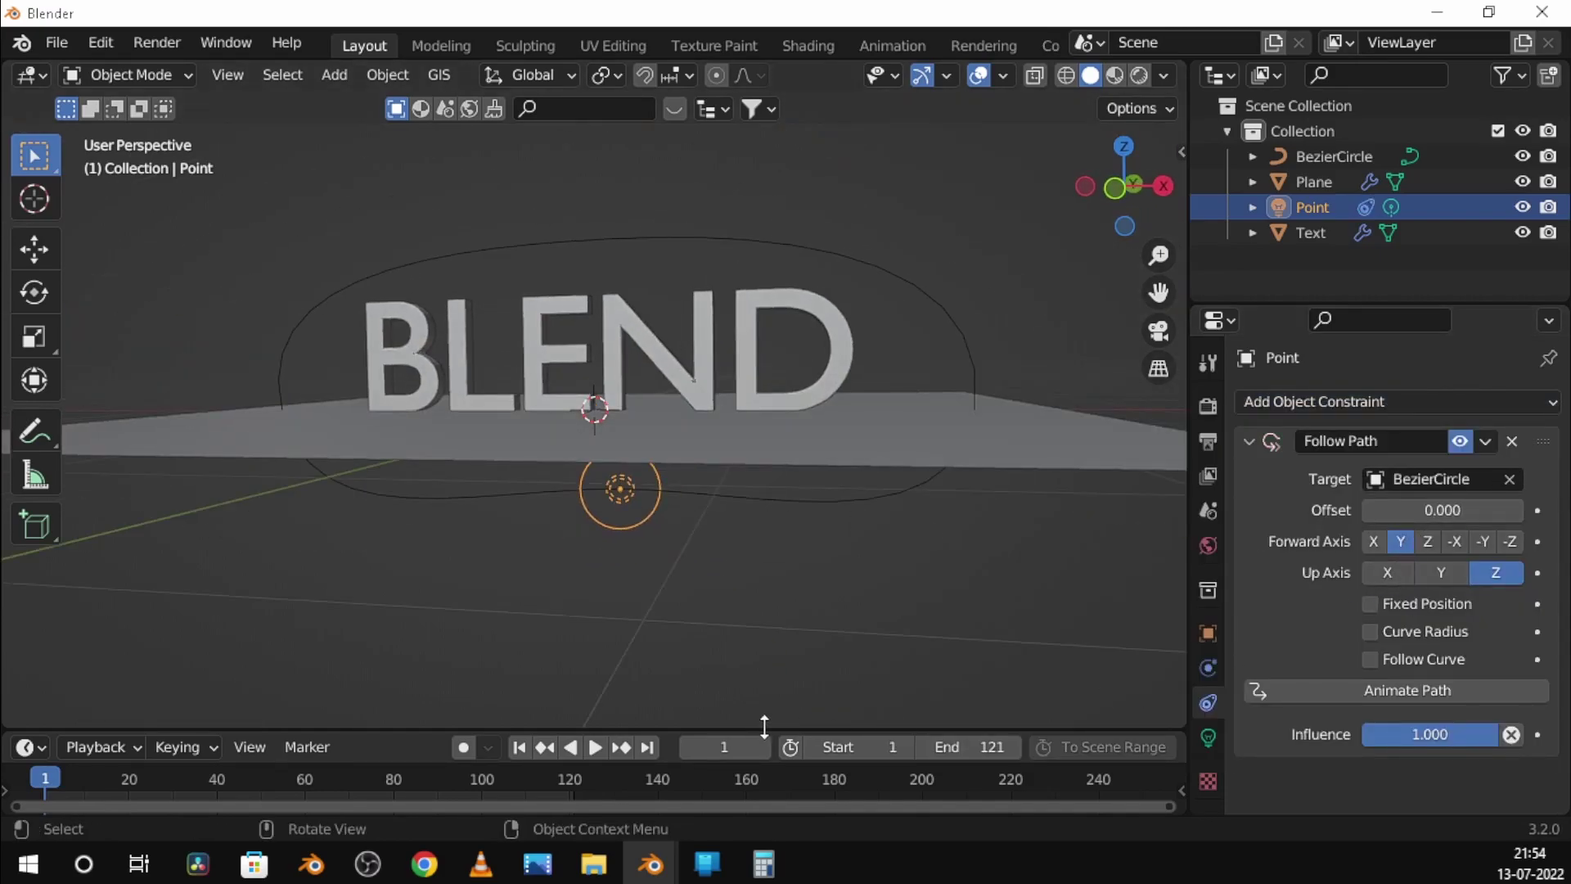
{"action": "left_click_drag", "start_coordinate": [1408, 510], "coordinate": [1476, 509]}
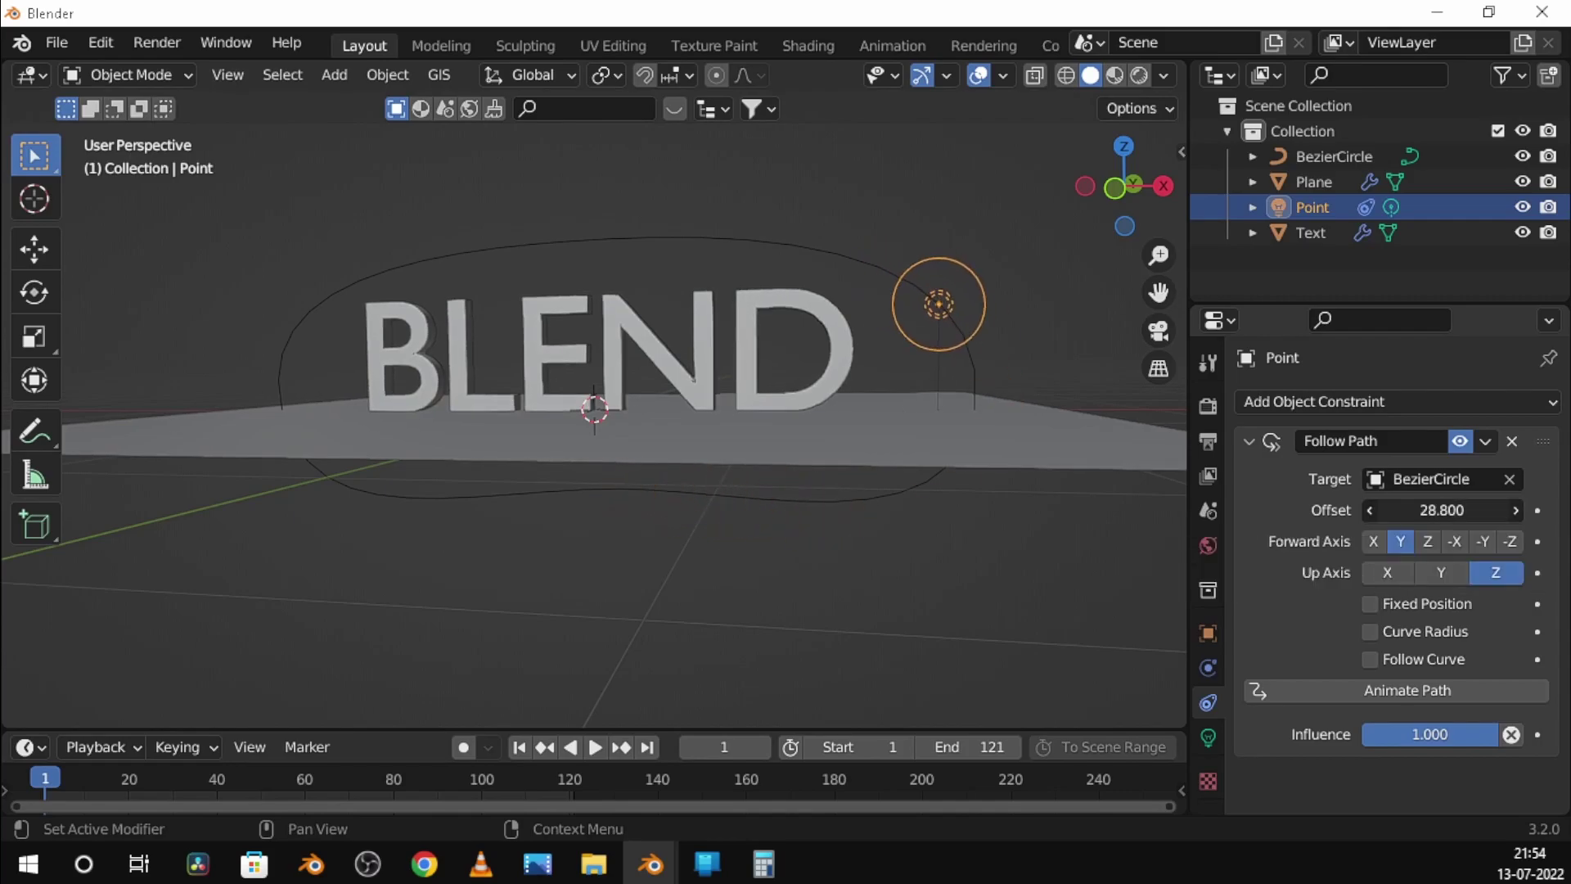
Keyframe the offset at frame 1, try another offset on the last frame, then remove the keyframe
{"action": "left_click", "coordinate": [1537, 510]}
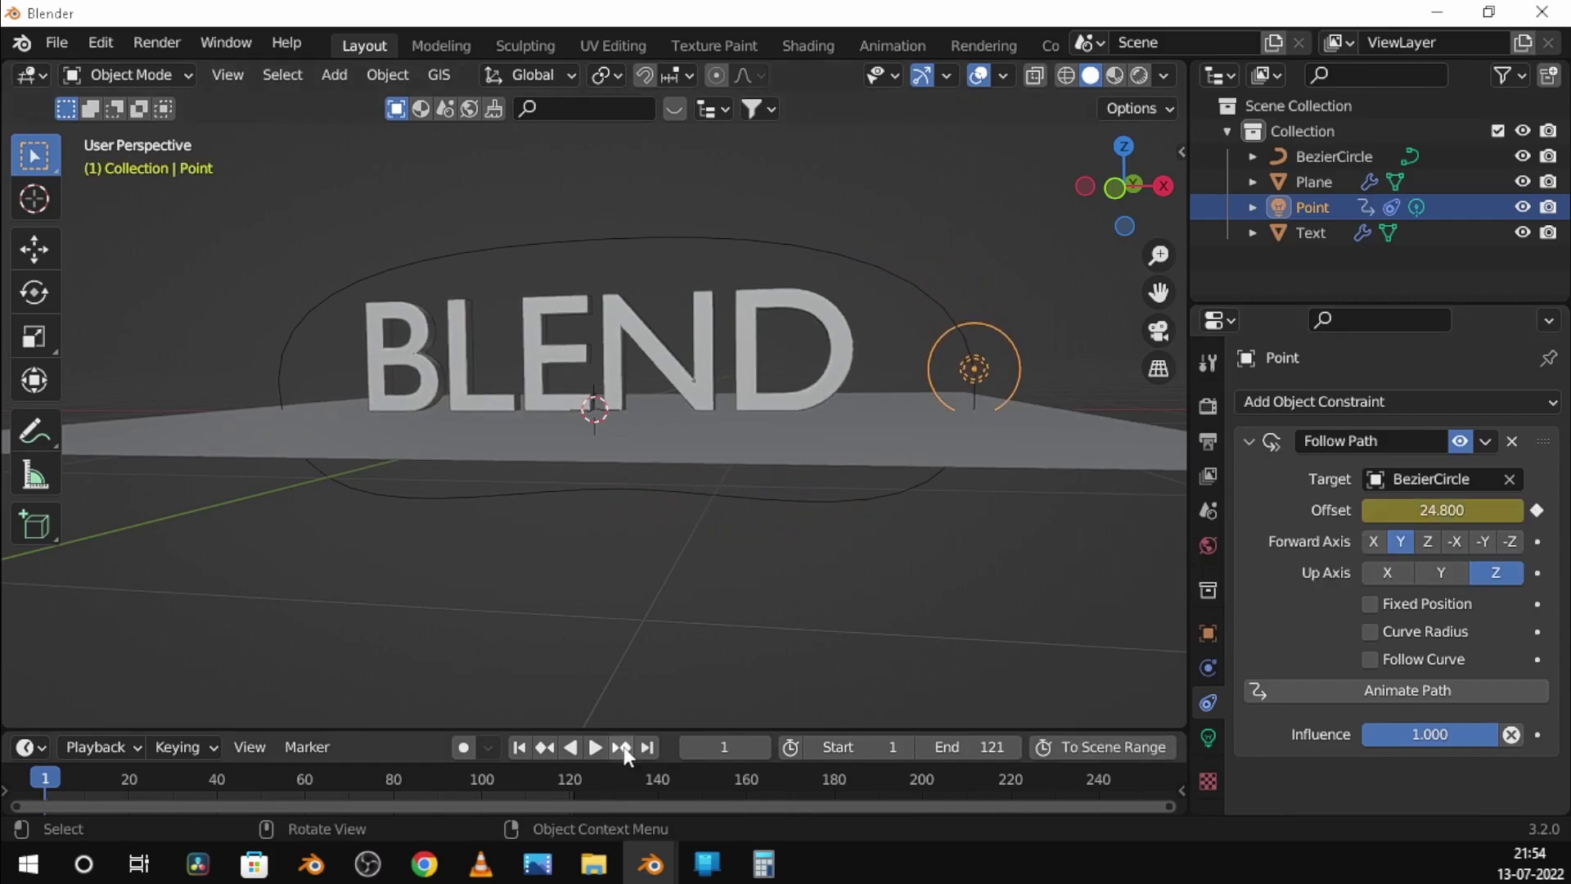
{"action": "left_click", "coordinate": [647, 747]}
{"action": "left_click_drag", "start_coordinate": [1408, 510], "coordinate": [1498, 510]}
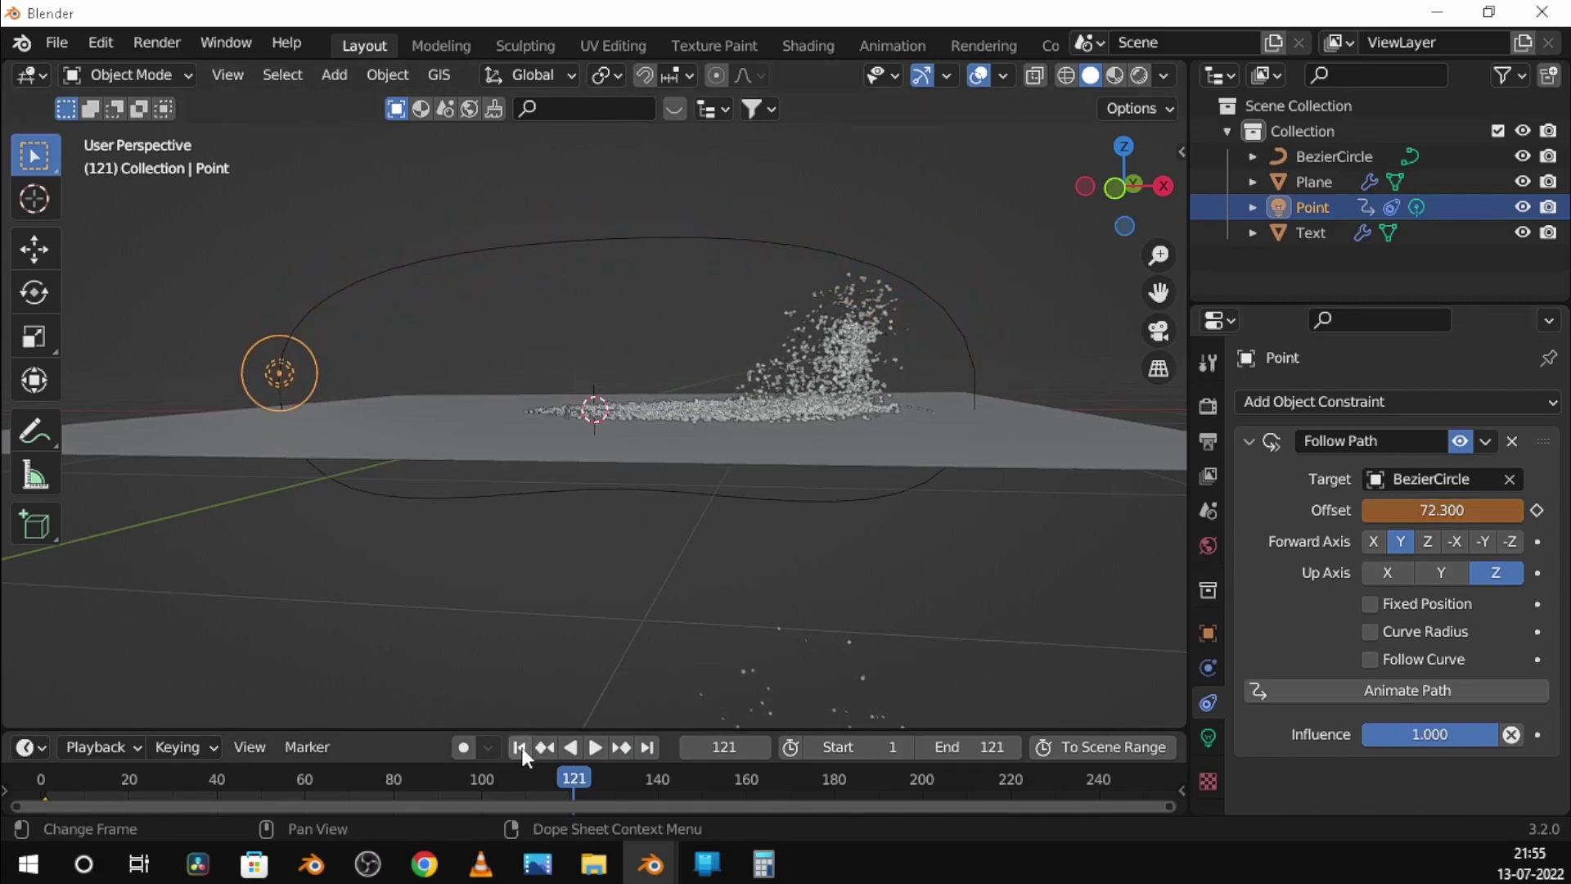
{"action": "key", "text": "shift+Left"}
Keyframe the path offset at 72.1 on frame 1 and 25.1 on frame 121
{"action": "left_click", "coordinate": [1537, 509]}
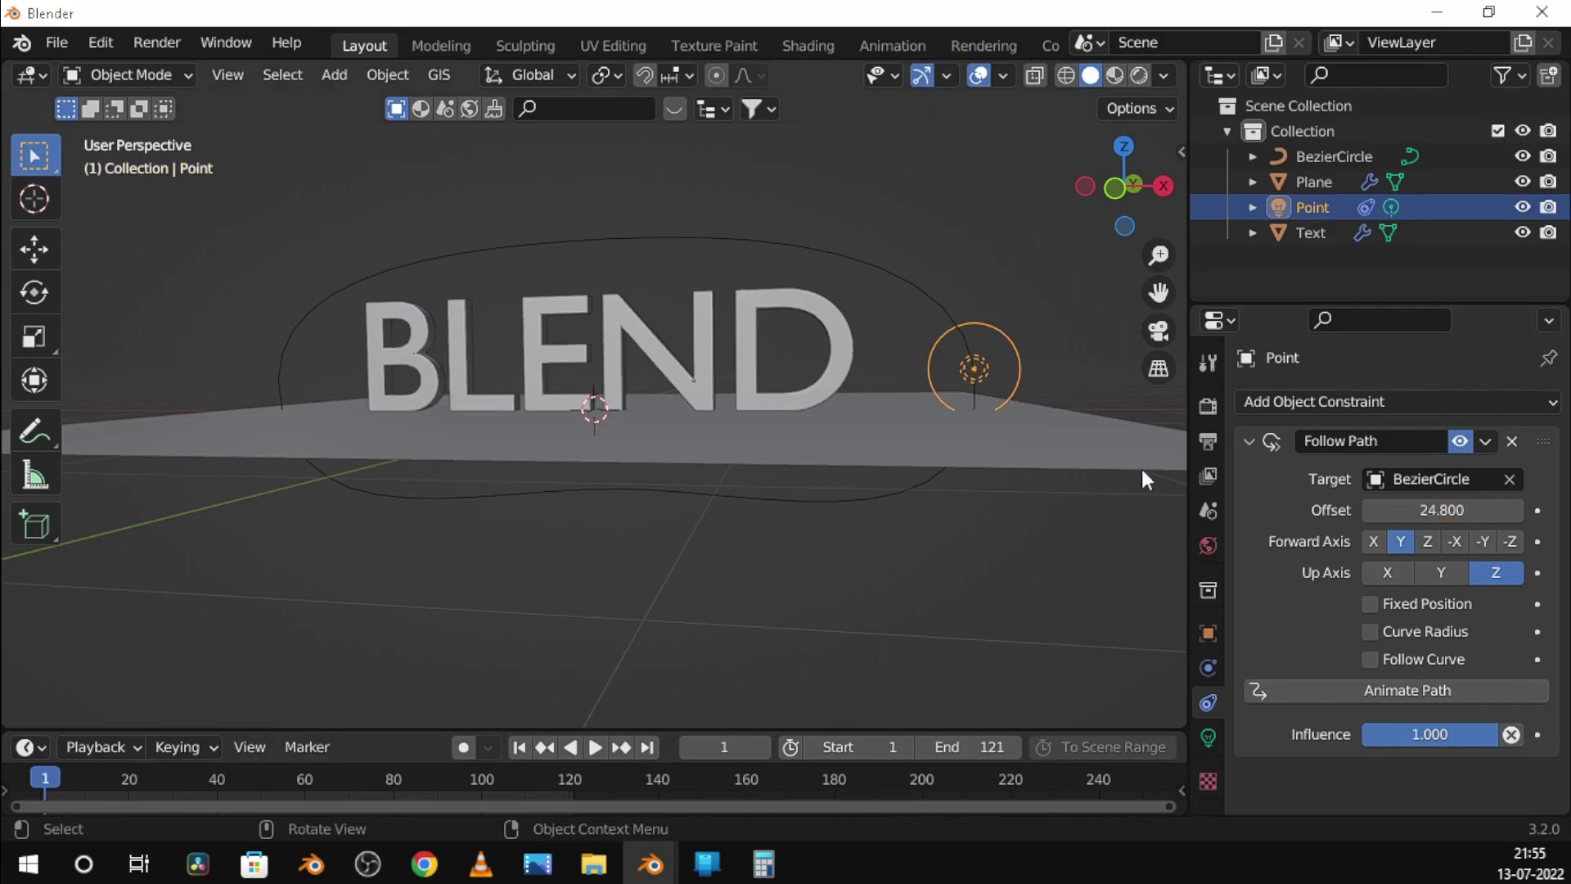
{"action": "left_click_drag", "start_coordinate": [1432, 510], "coordinate": [1506, 510]}
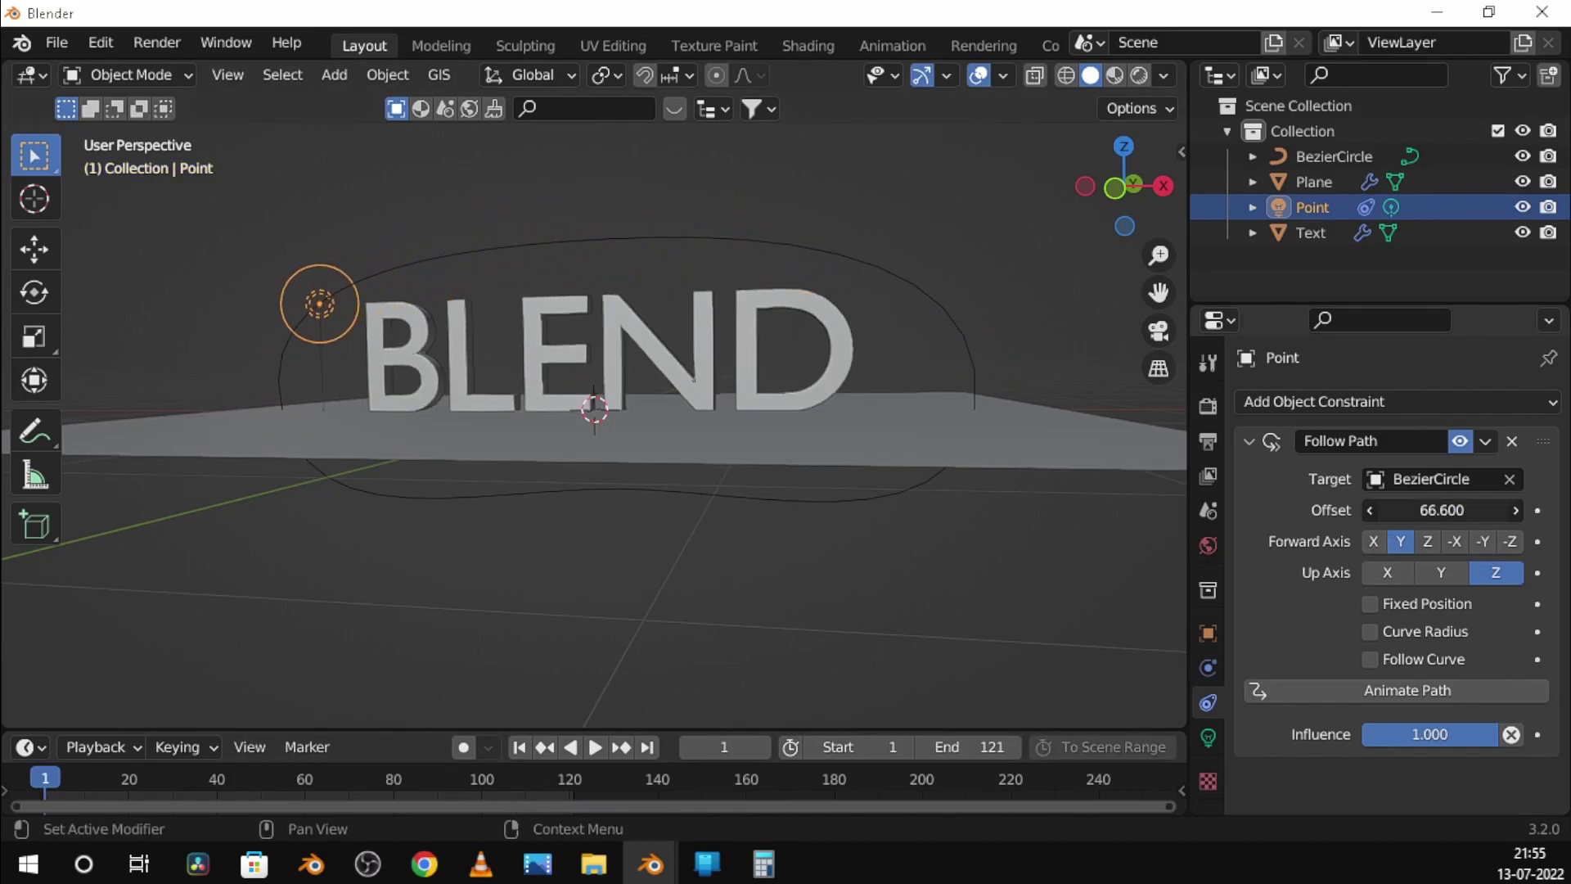
{"action": "left_click", "coordinate": [1537, 510]}
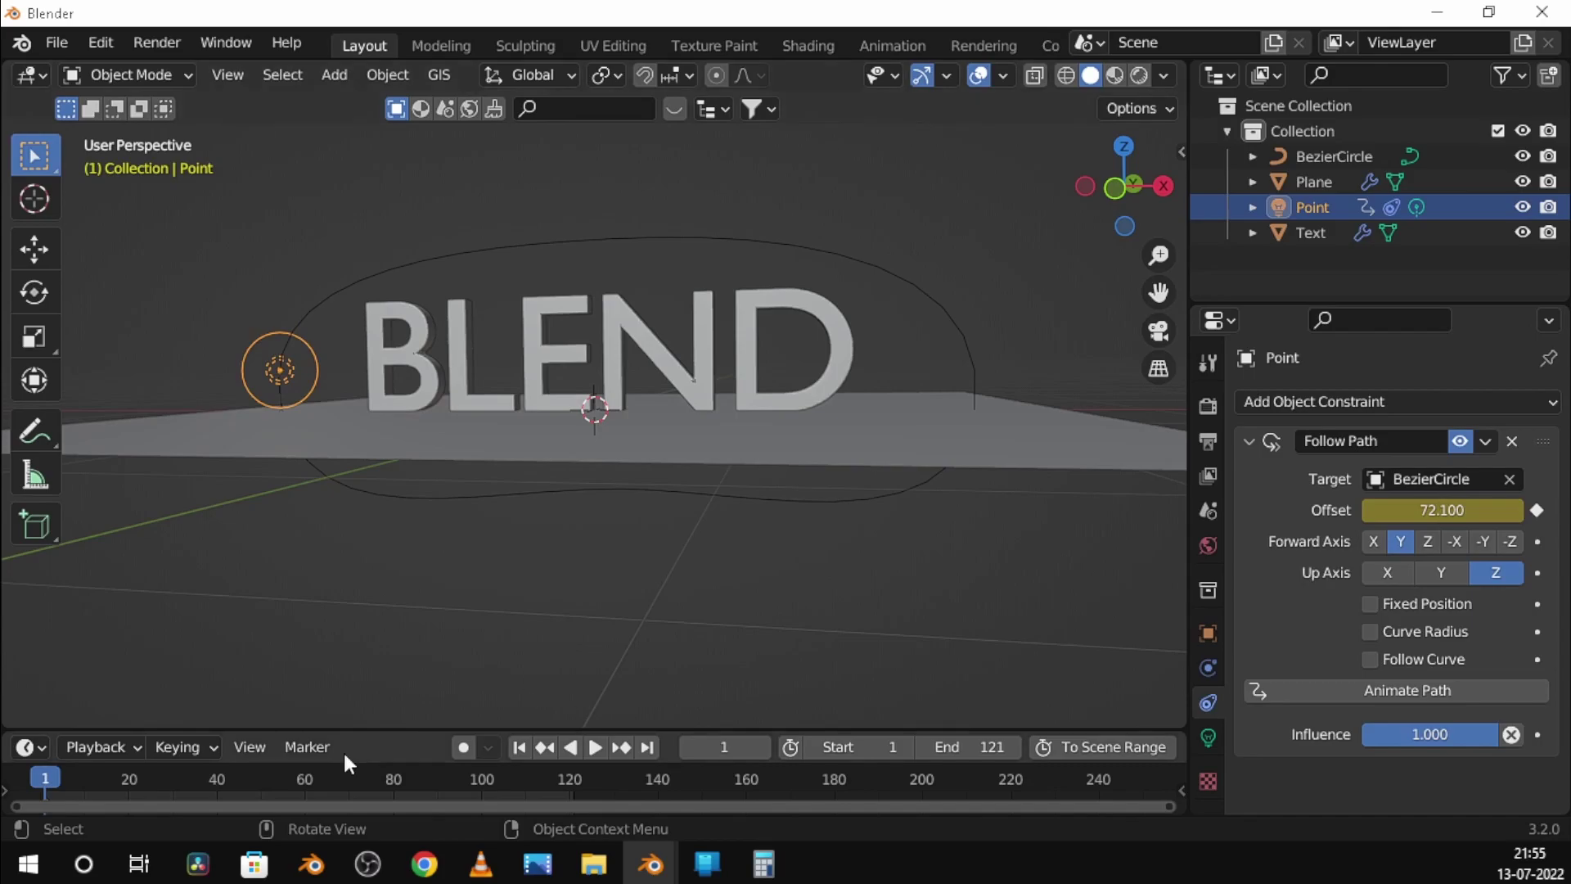
{"action": "key", "text": "shift+Right"}
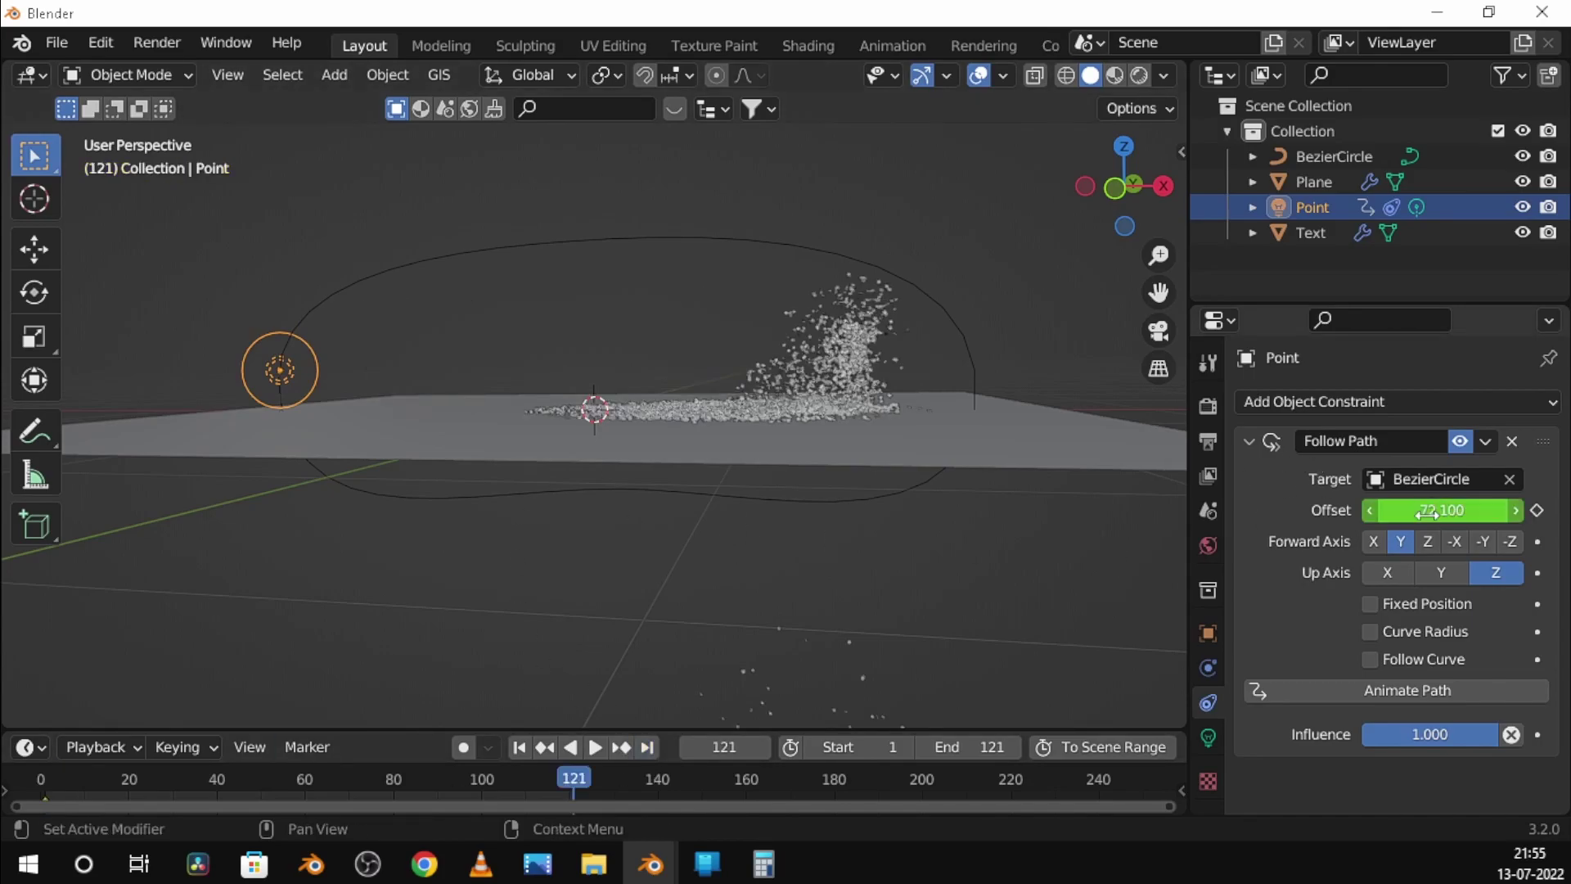
{"action": "left_click_drag", "start_coordinate": [1441, 510], "coordinate": [1358, 510]}
{"action": "left_click", "coordinate": [1537, 510]}
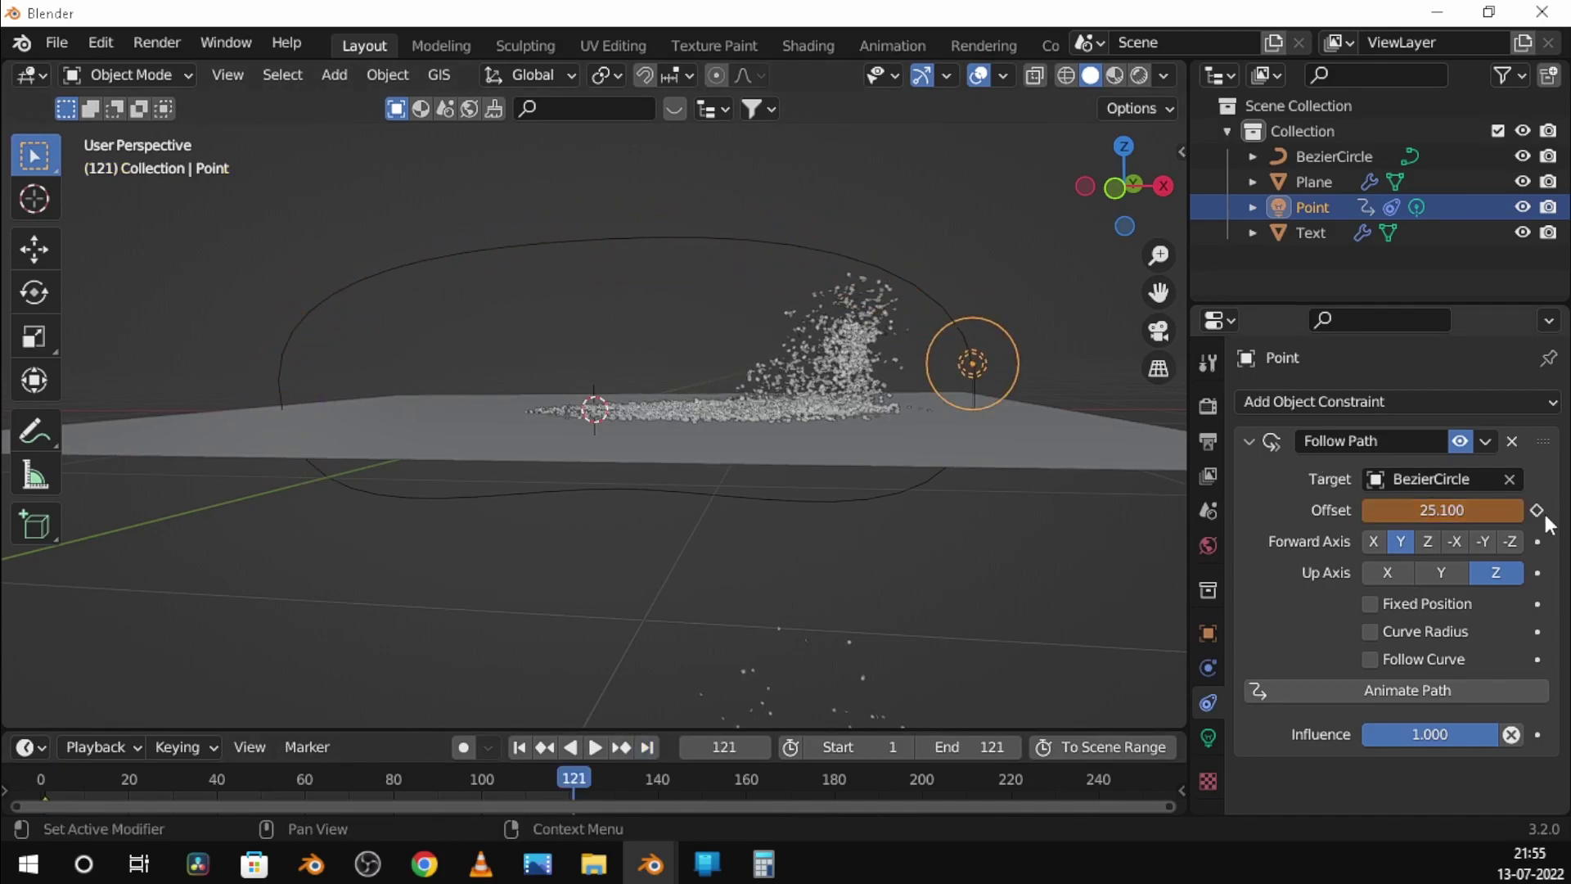
{"action": "key", "text": "shift+Left"}
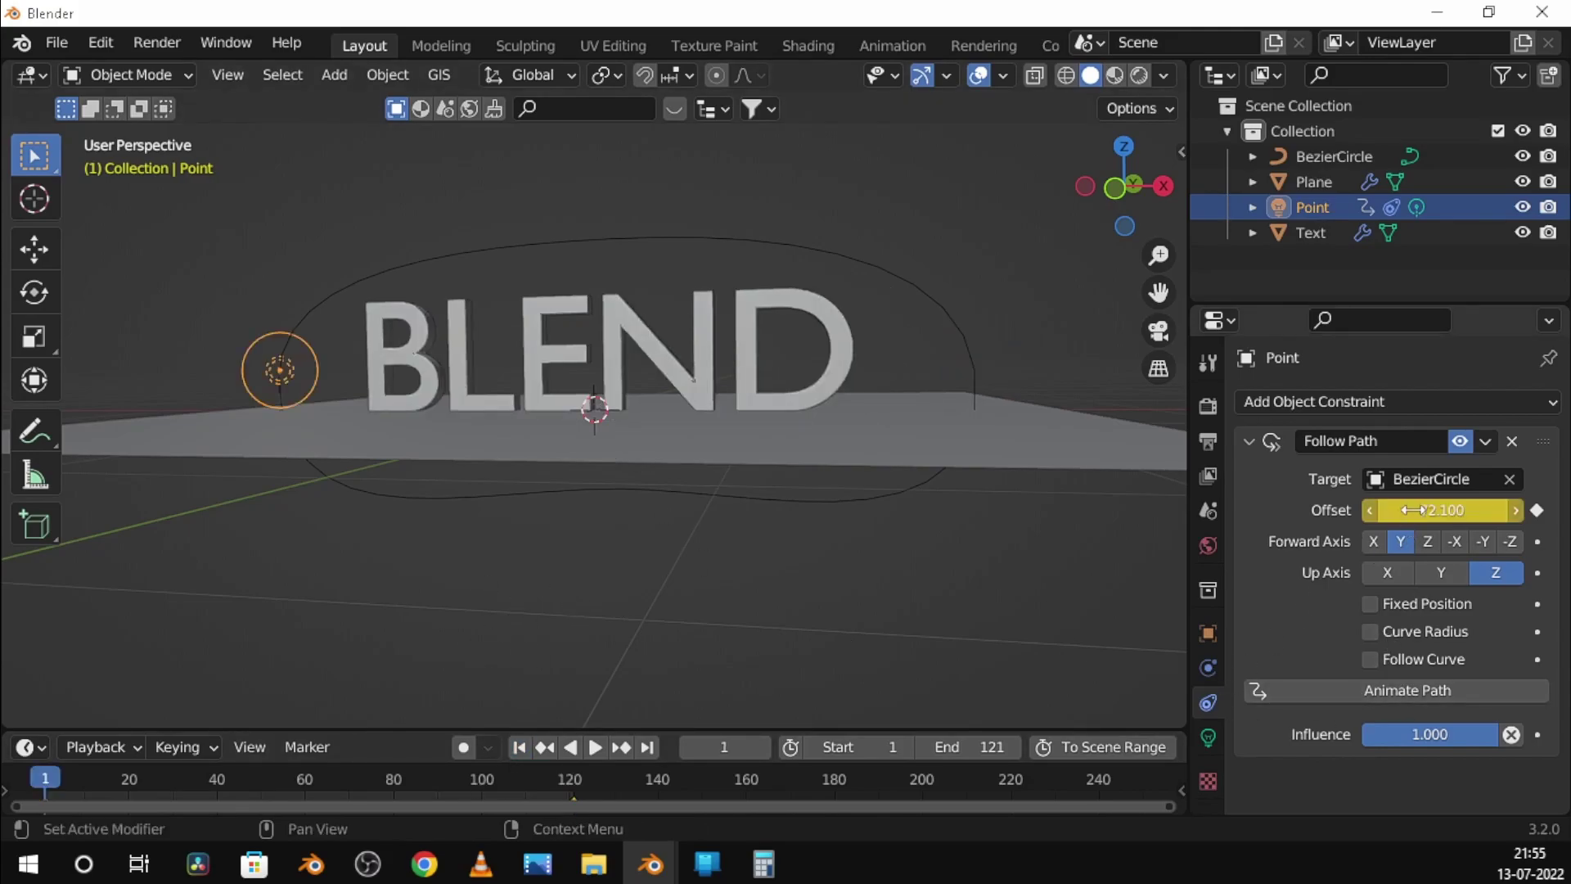
Set the point light's colour to blue
{"action": "left_click", "coordinate": [1208, 738]}
{"action": "left_click", "coordinate": [1395, 543]}
{"action": "left_click_drag", "start_coordinate": [1398, 304], "coordinate": [1428, 262]}
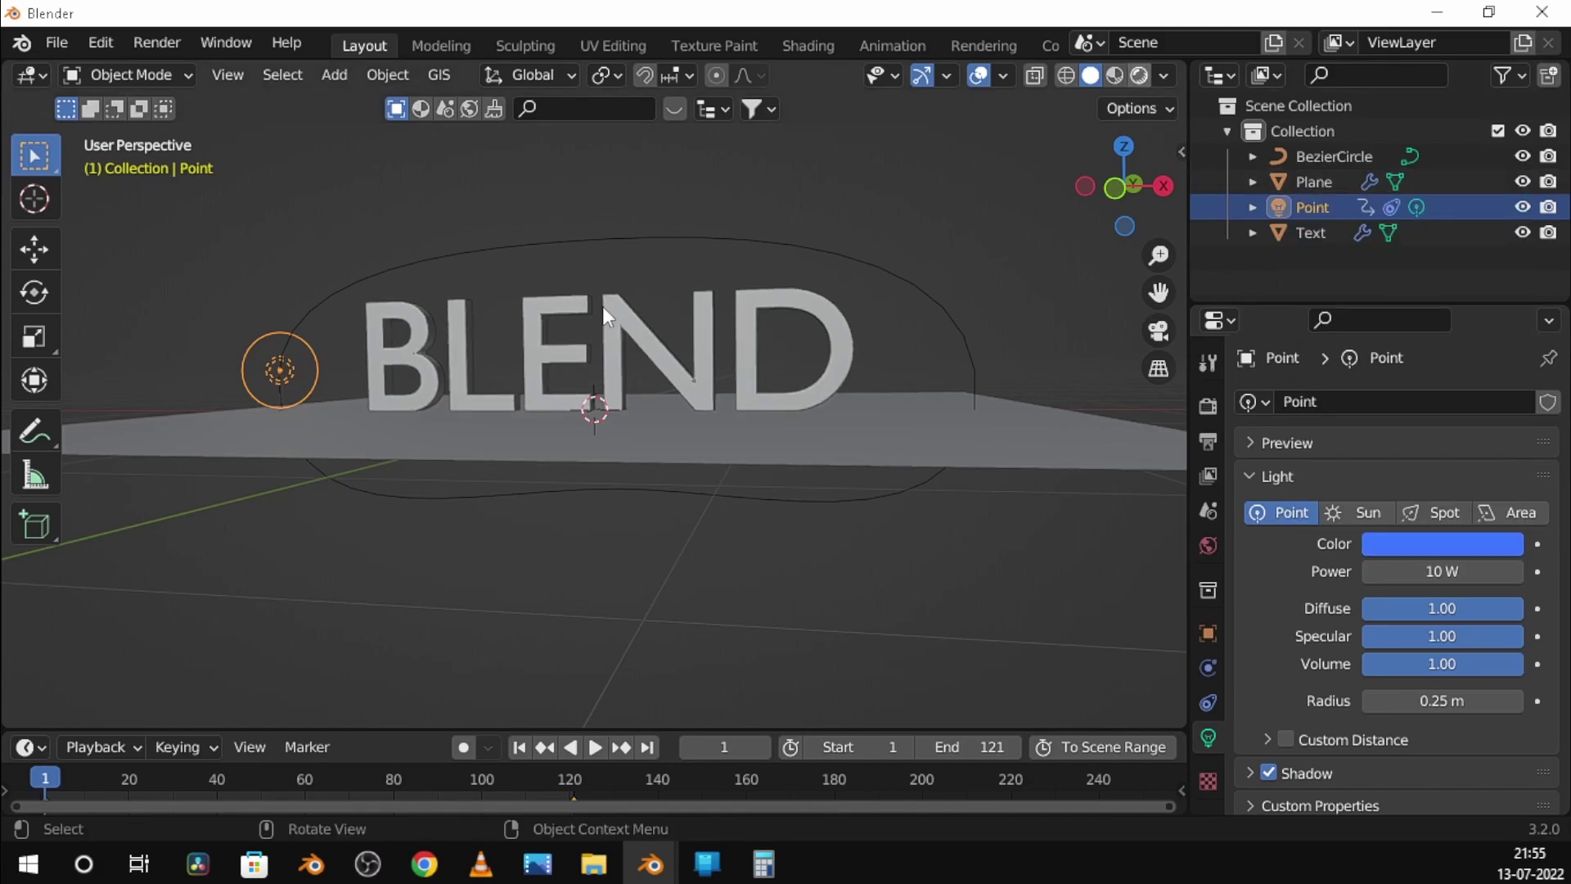
Switch the viewport to rendered shading and set the light's power to 500 W
{"action": "key", "text": "z"}
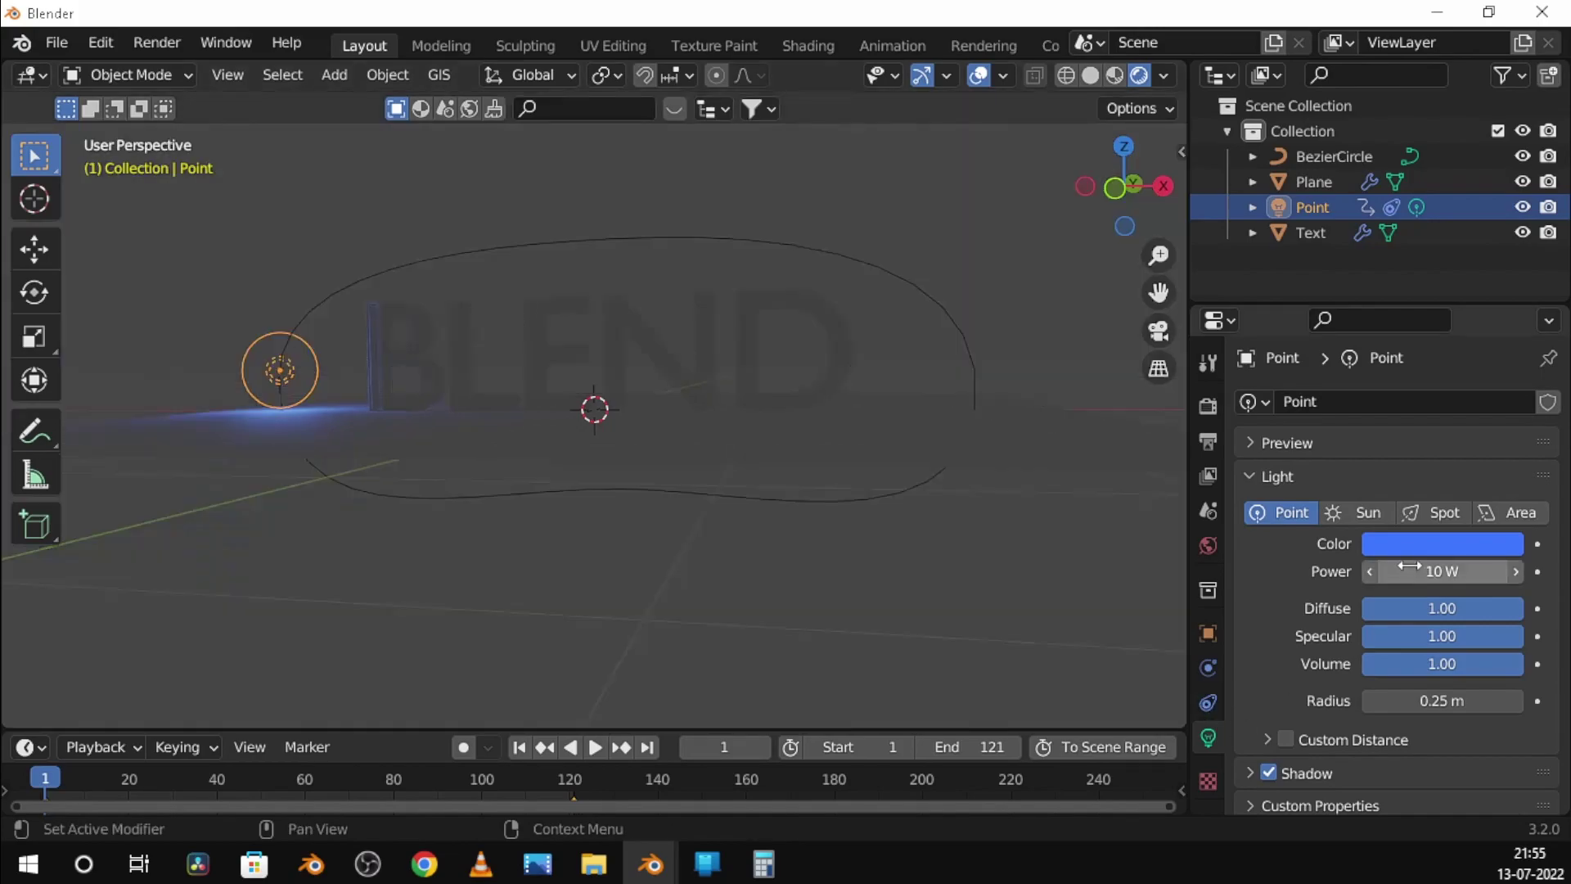
{"action": "left_click", "coordinate": [1418, 571]}
{"action": "key", "text": "Return"}
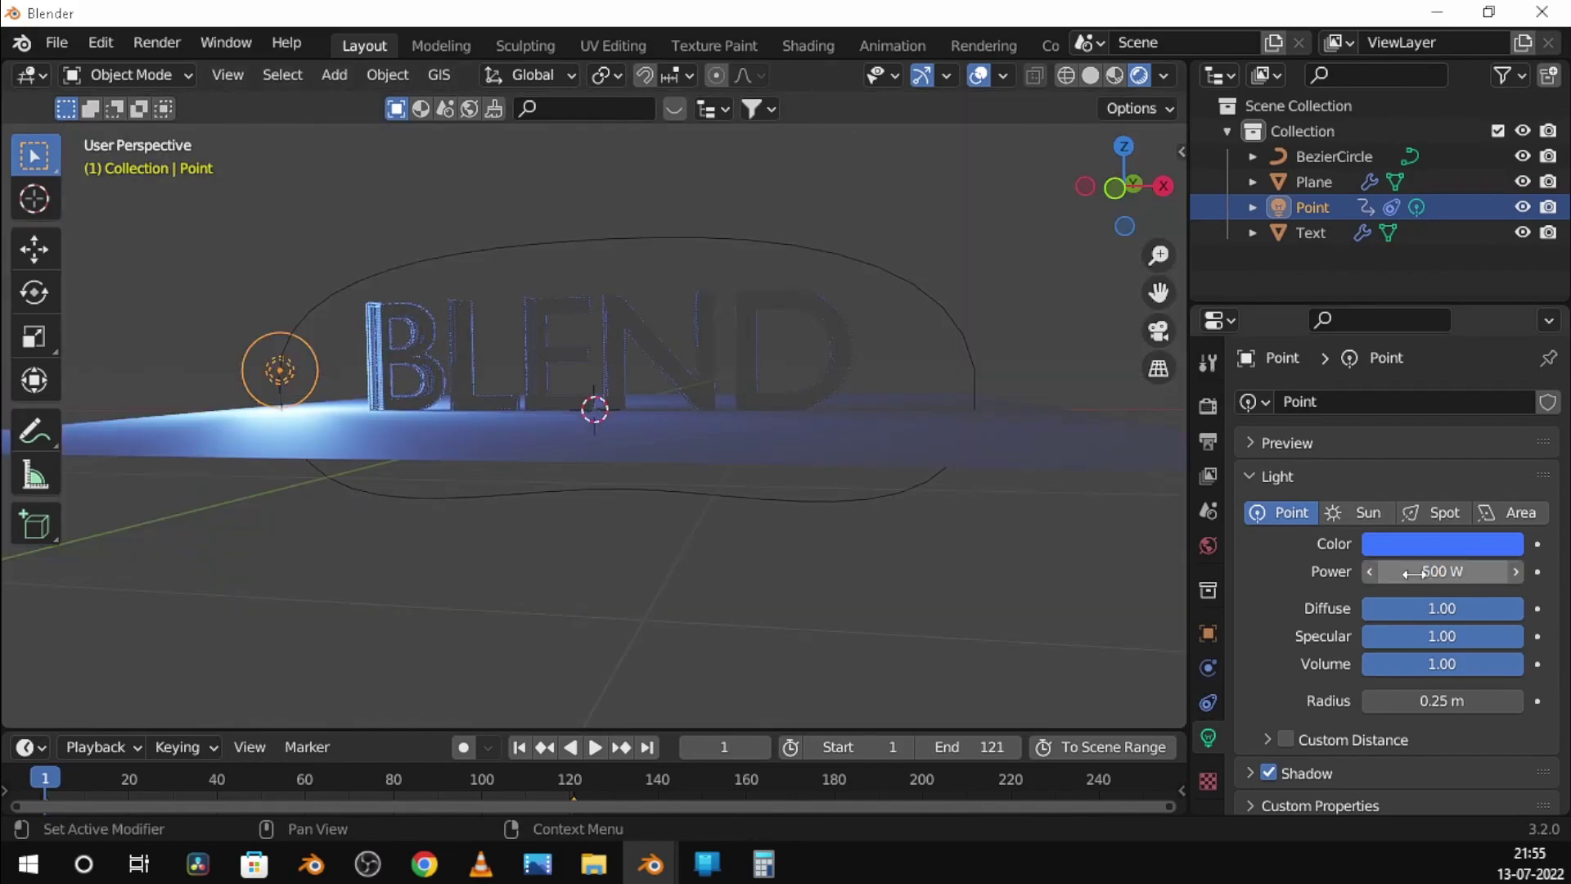
{"action": "middle_click_drag", "start_coordinate": [473, 475], "coordinate": [586, 494]}
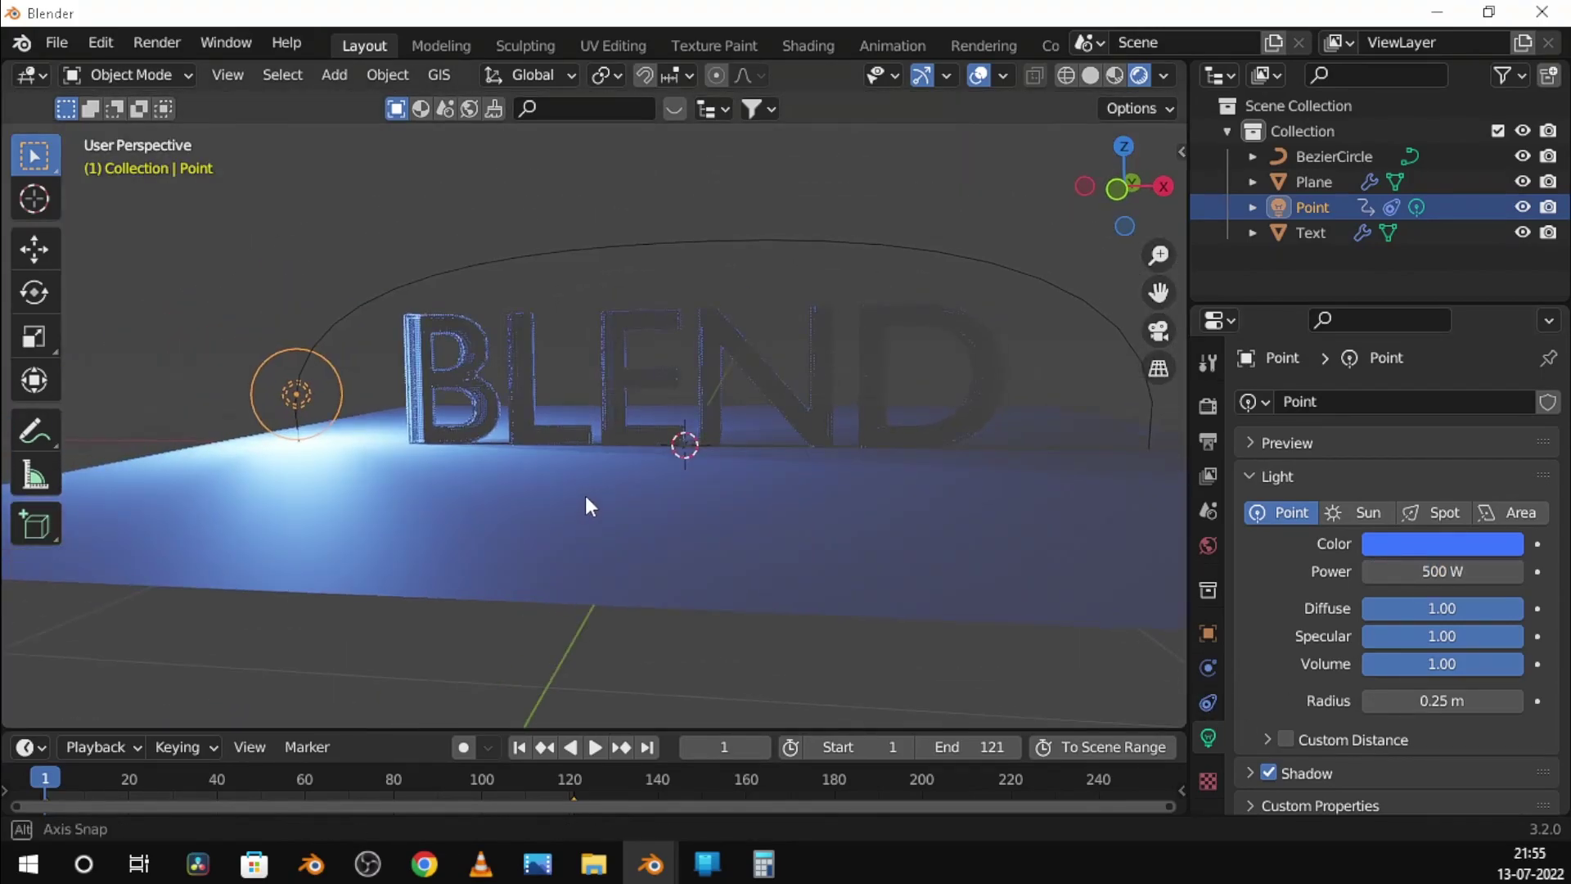
Set the render engine to Cycles with GPU Compute as the device
{"action": "left_click", "coordinate": [1208, 406]}
{"action": "left_click", "coordinate": [1424, 401]}
{"action": "left_click", "coordinate": [1411, 484]}
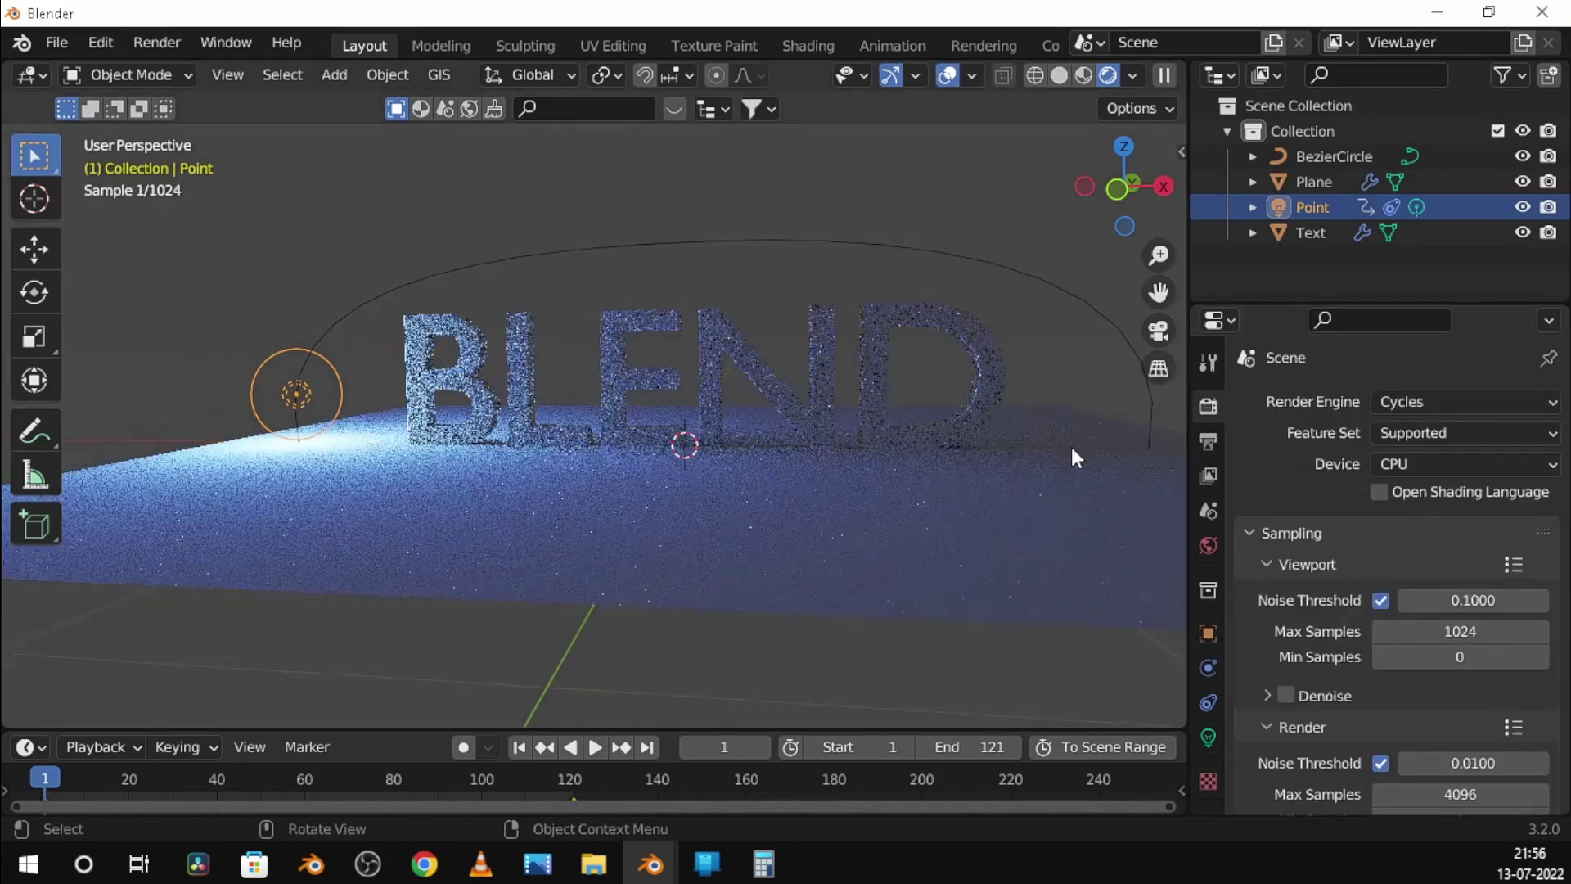
{"action": "scroll", "coordinate": [869, 436], "scroll_direction": "up", "scroll_amount": 3}
{"action": "scroll", "coordinate": [869, 436], "scroll_direction": "down", "scroll_amount": 2}
{"action": "left_click", "coordinate": [1414, 462]}
{"action": "left_click", "coordinate": [1411, 529]}
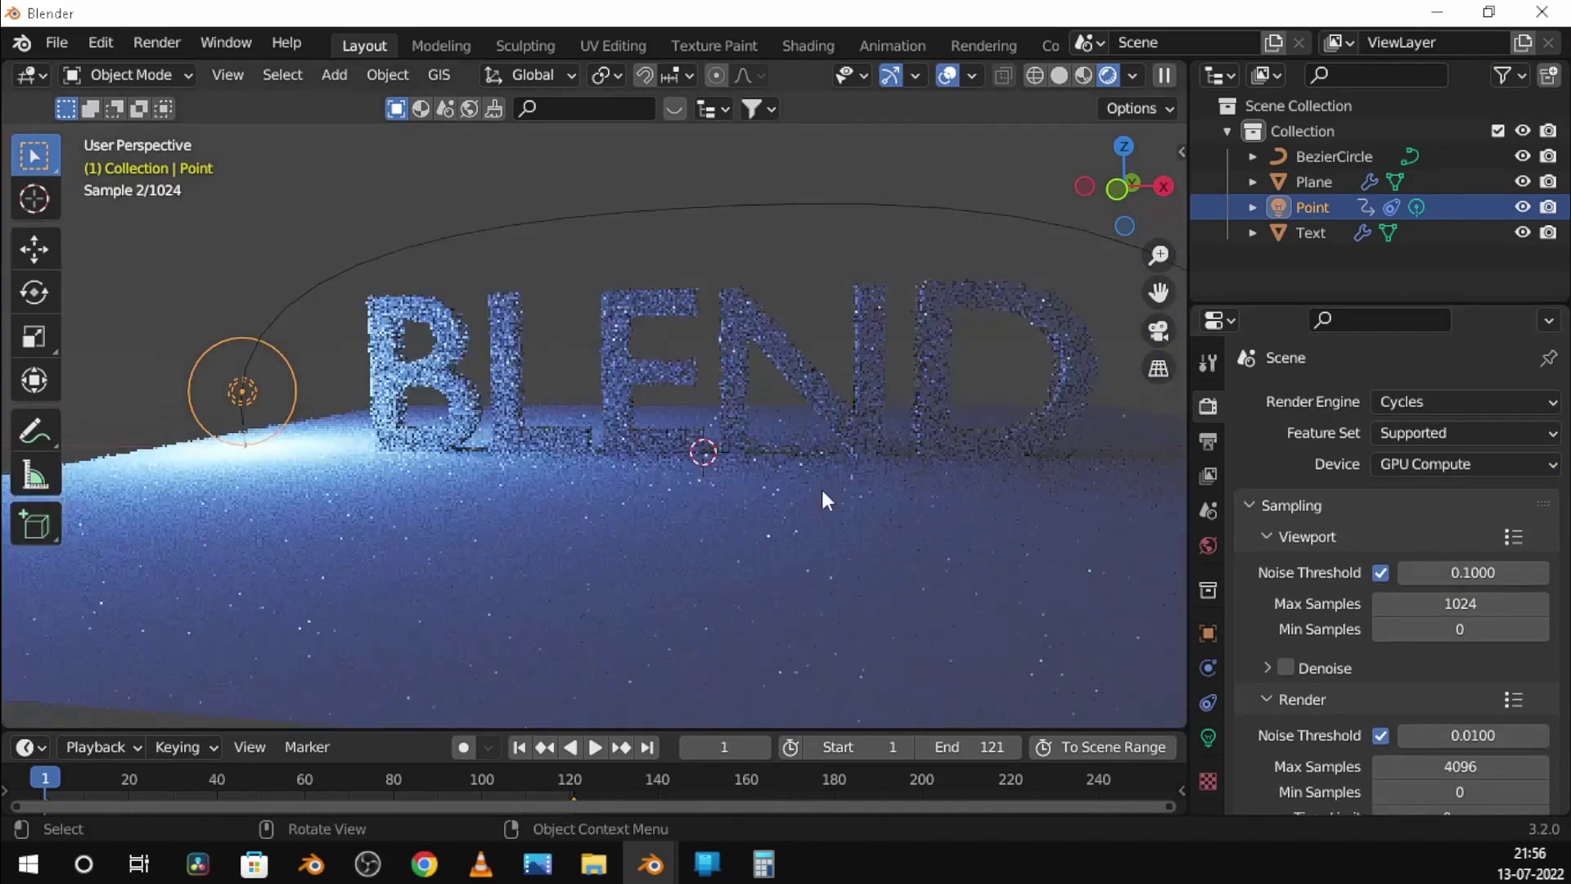
{"action": "middle_click_drag", "start_coordinate": [821, 486], "coordinate": [765, 444]}
{"action": "left_click", "coordinate": [784, 448]}
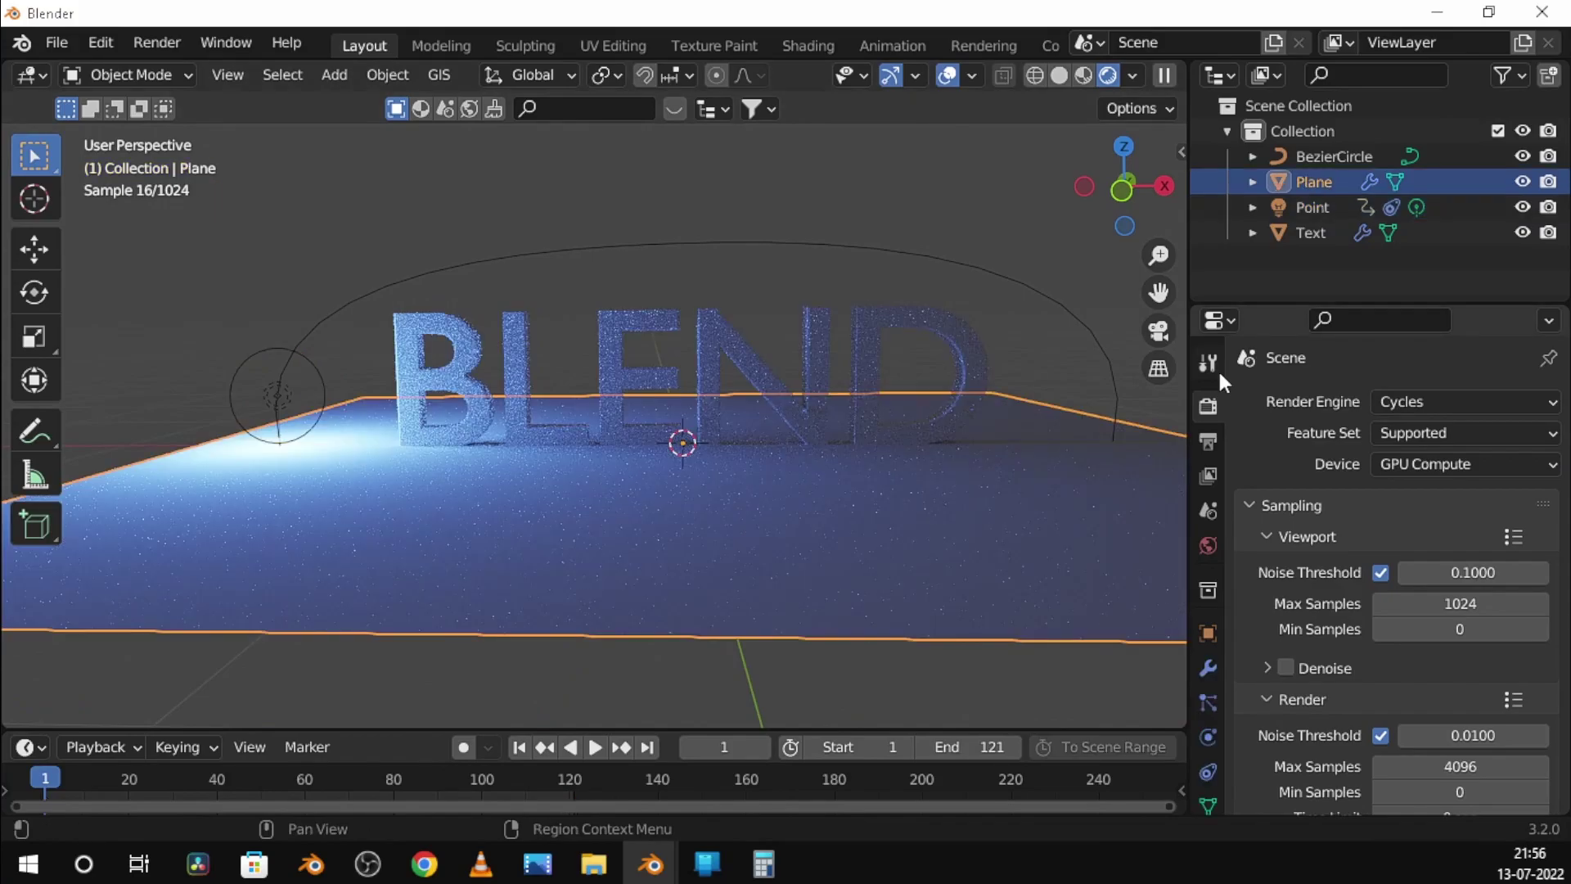
Give the ground plane a new material with black base colour and roughness 0
{"action": "scroll", "coordinate": [1208, 537], "scroll_direction": "down", "scroll_amount": 3}
{"action": "left_click", "coordinate": [1208, 730]}
{"action": "left_click", "coordinate": [1406, 514]}
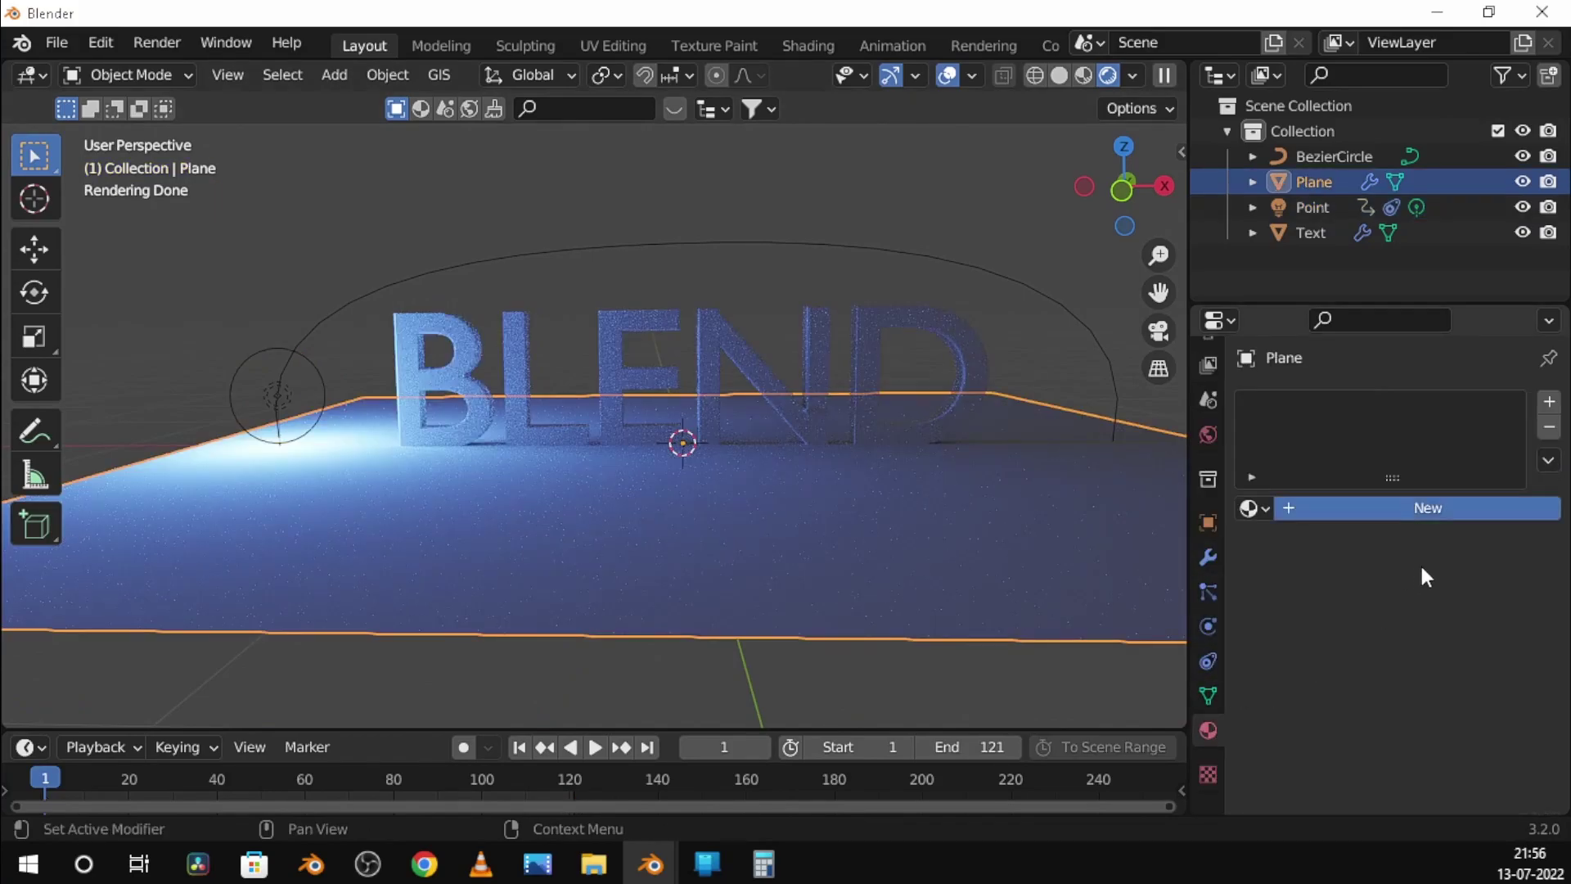
{"action": "left_click", "coordinate": [1399, 727]}
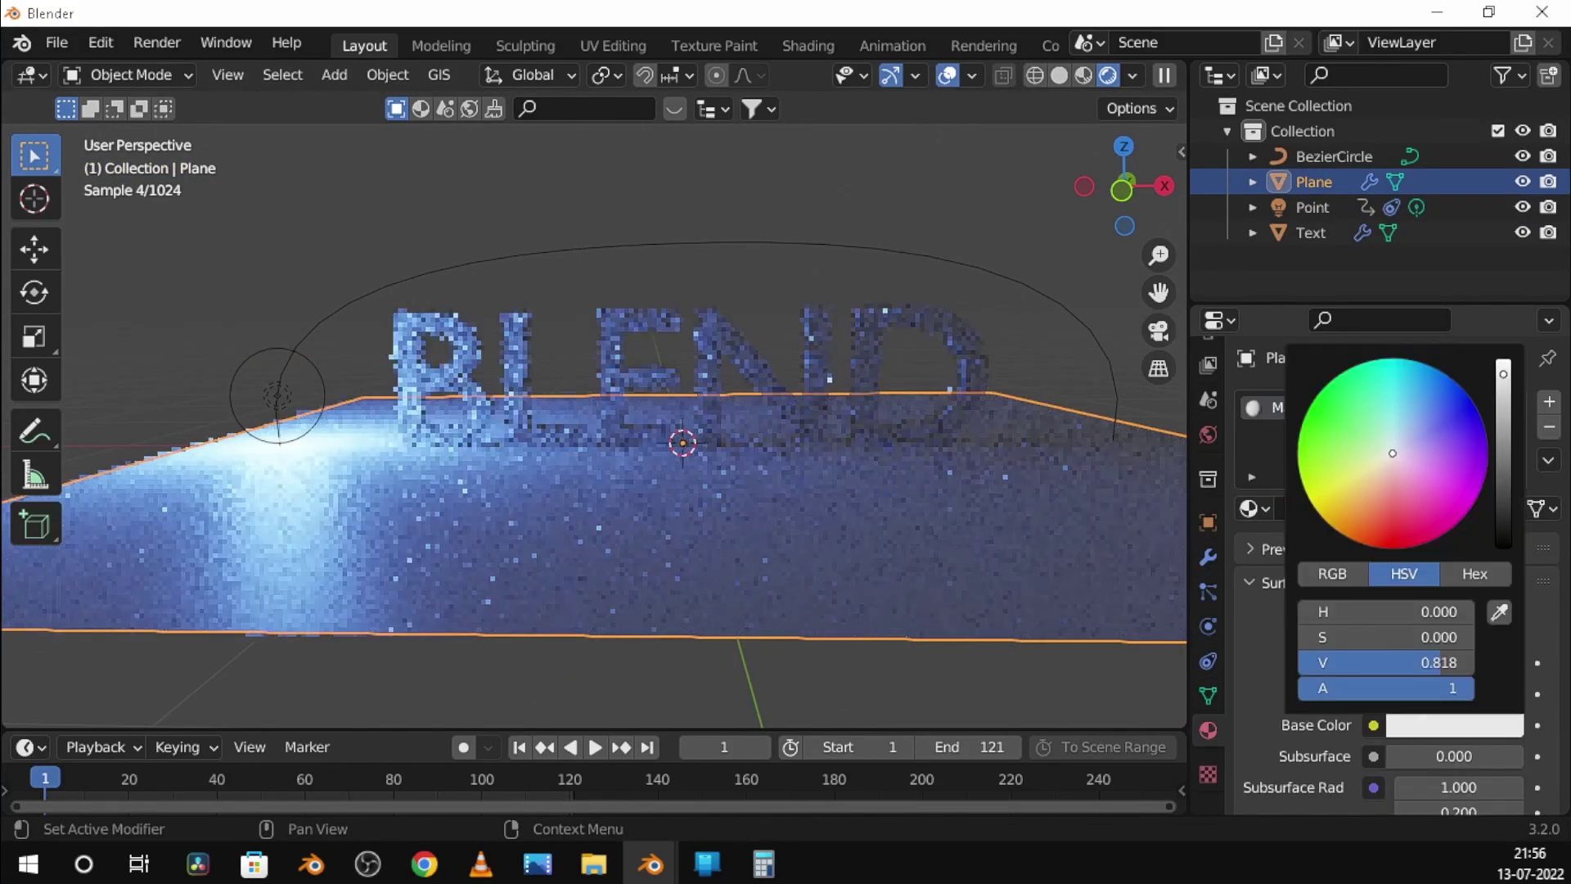
{"action": "left_click_drag", "start_coordinate": [1424, 662], "coordinate": [1309, 662]}
{"action": "scroll", "coordinate": [1391, 573], "scroll_direction": "down", "scroll_amount": 10}
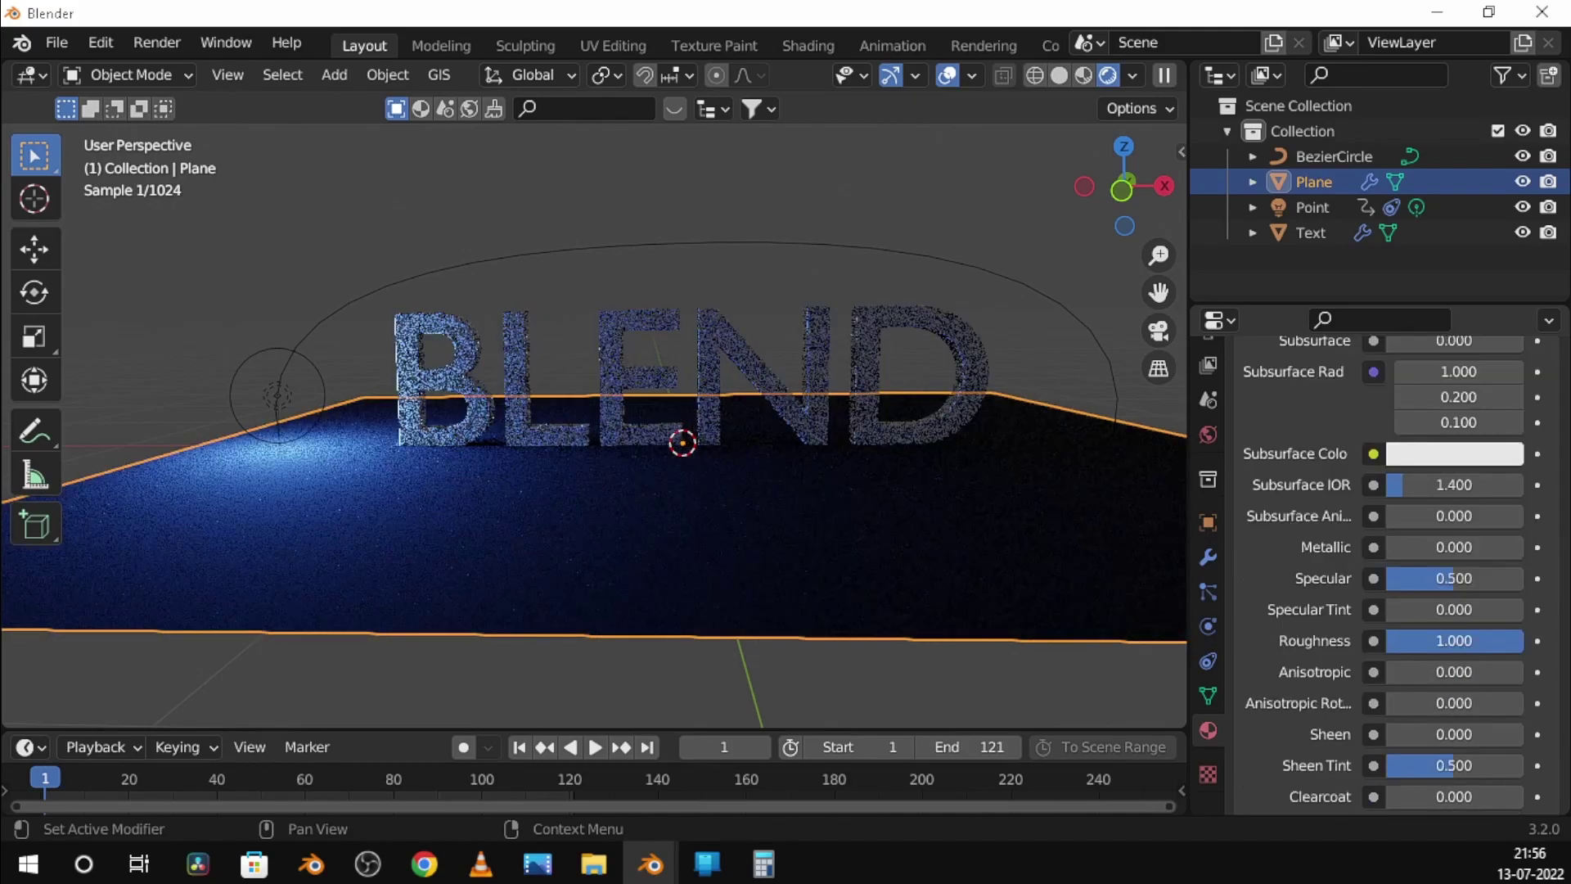
{"action": "left_click_drag", "start_coordinate": [1385, 641], "coordinate": [1309, 641]}
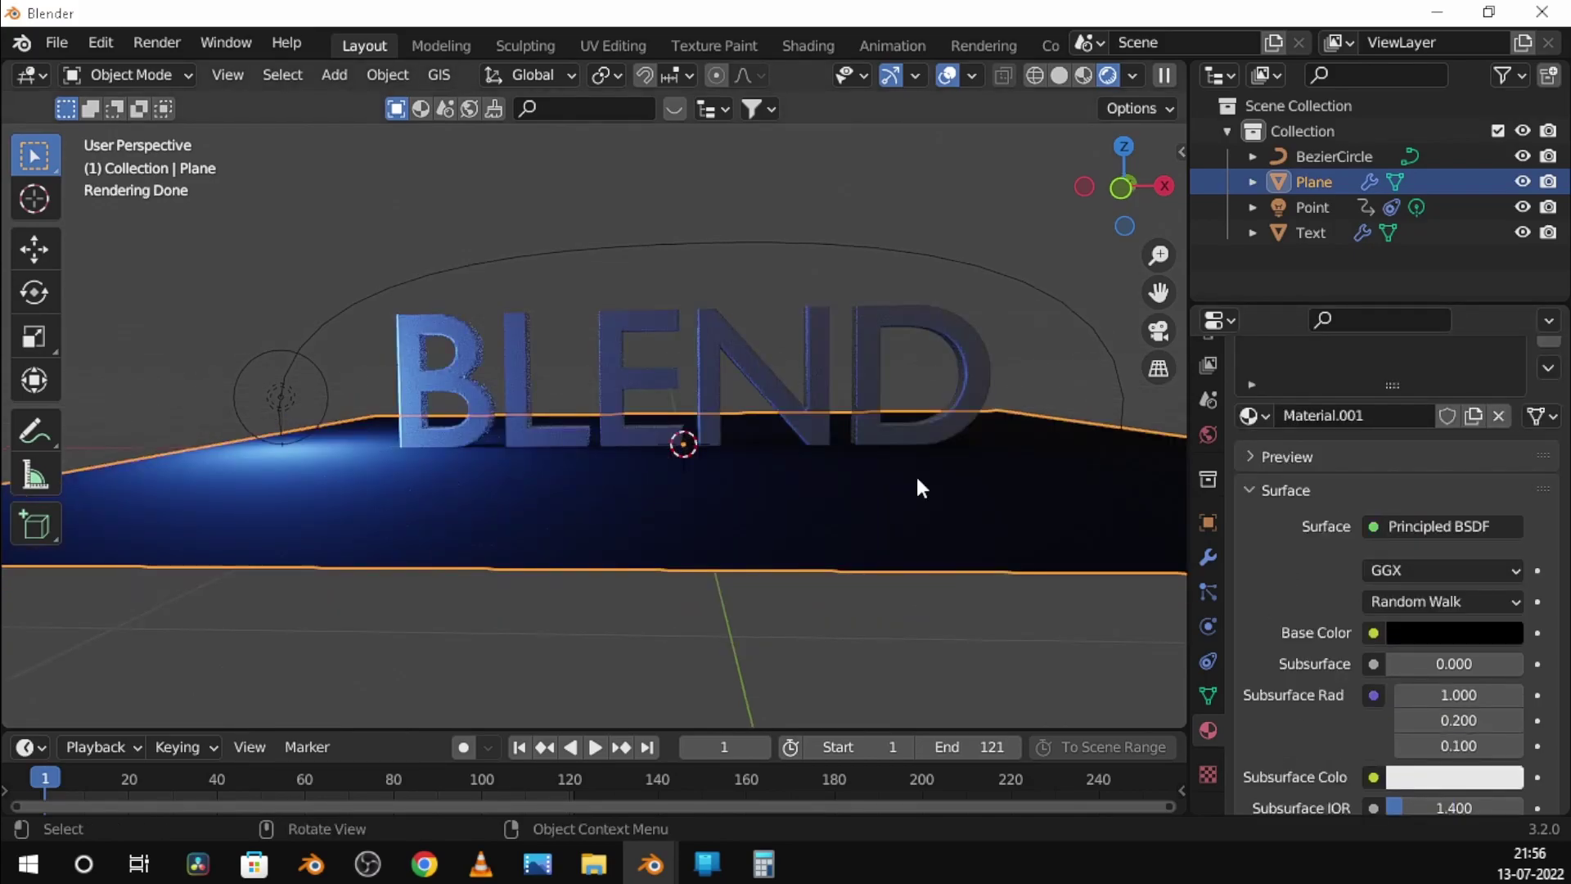
{"action": "middle_click_drag", "start_coordinate": [916, 474], "coordinate": [1078, 430]}
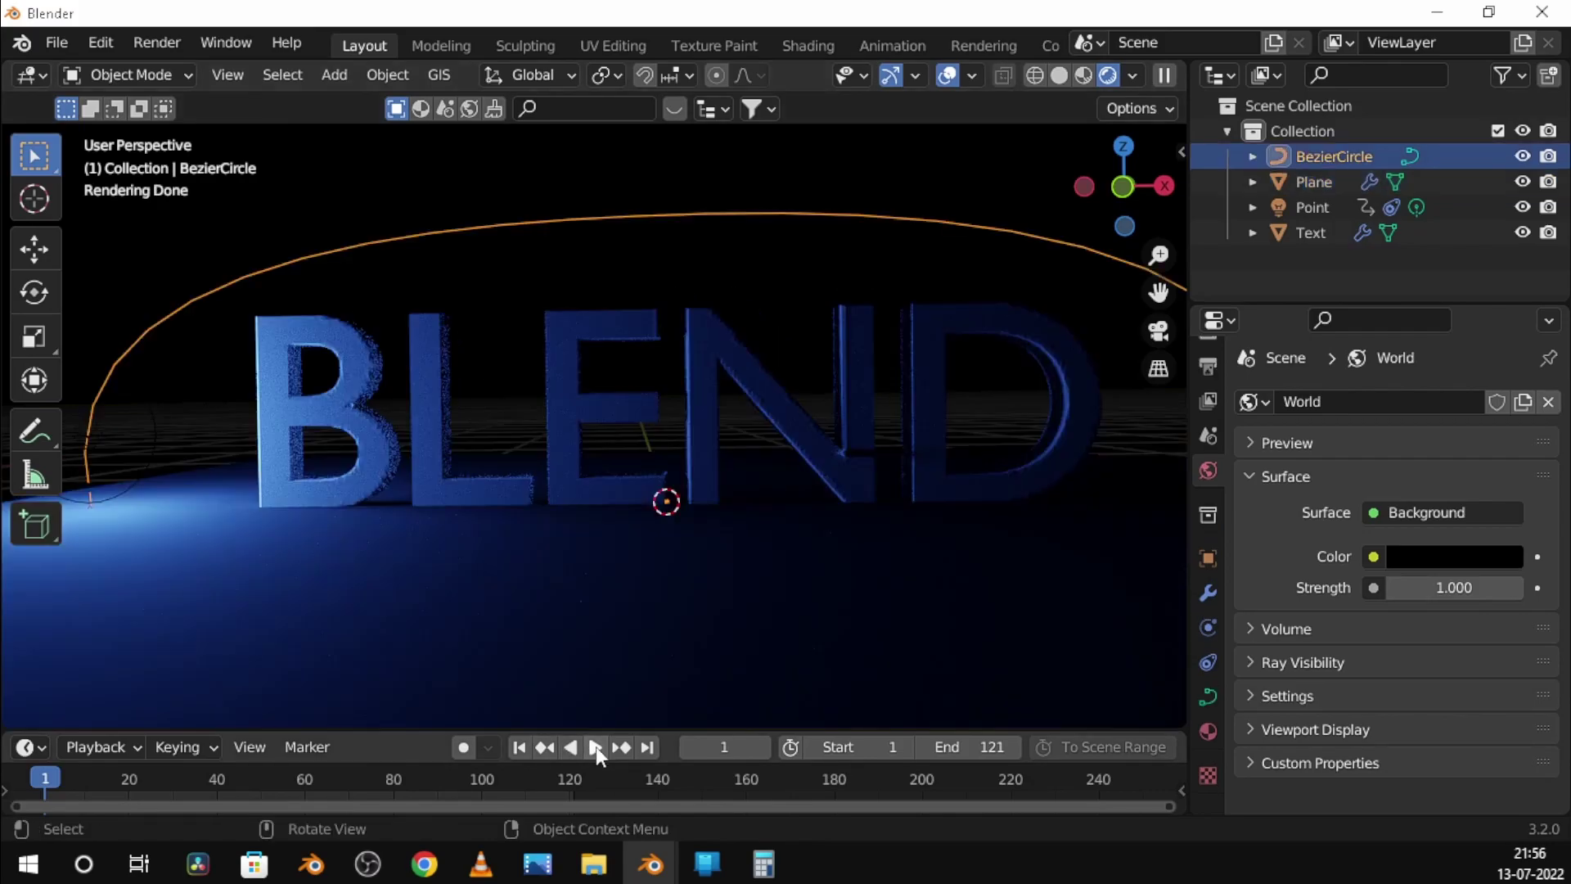
Stop playback at frame 5, select the BLEND text, and set Cycles render max samples to 5
{"action": "left_click", "coordinate": [596, 747]}
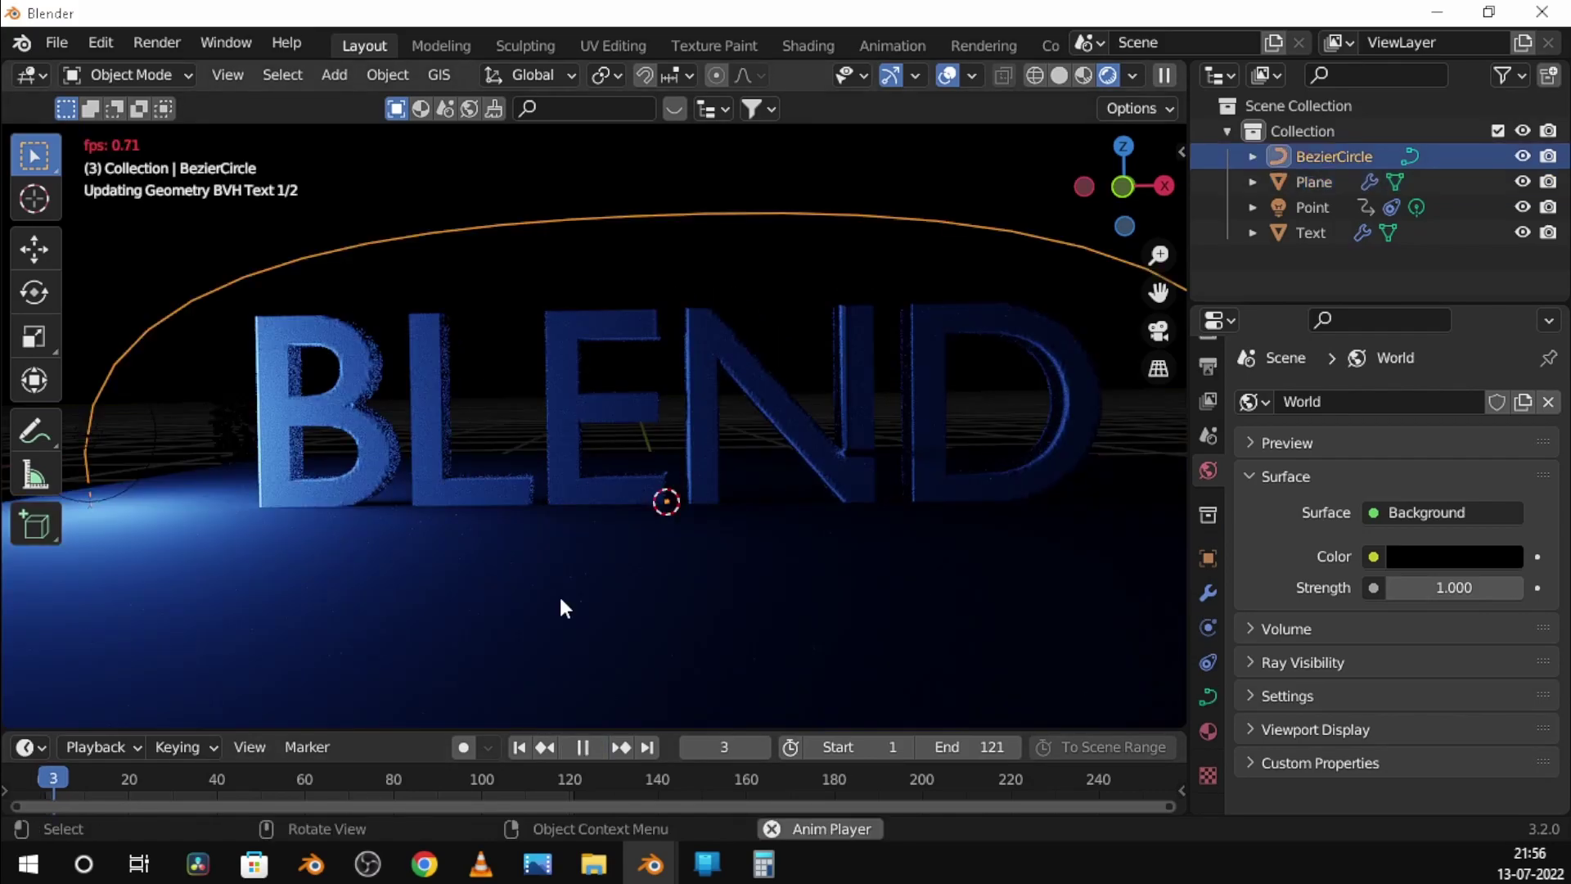
{"action": "key", "text": "space"}
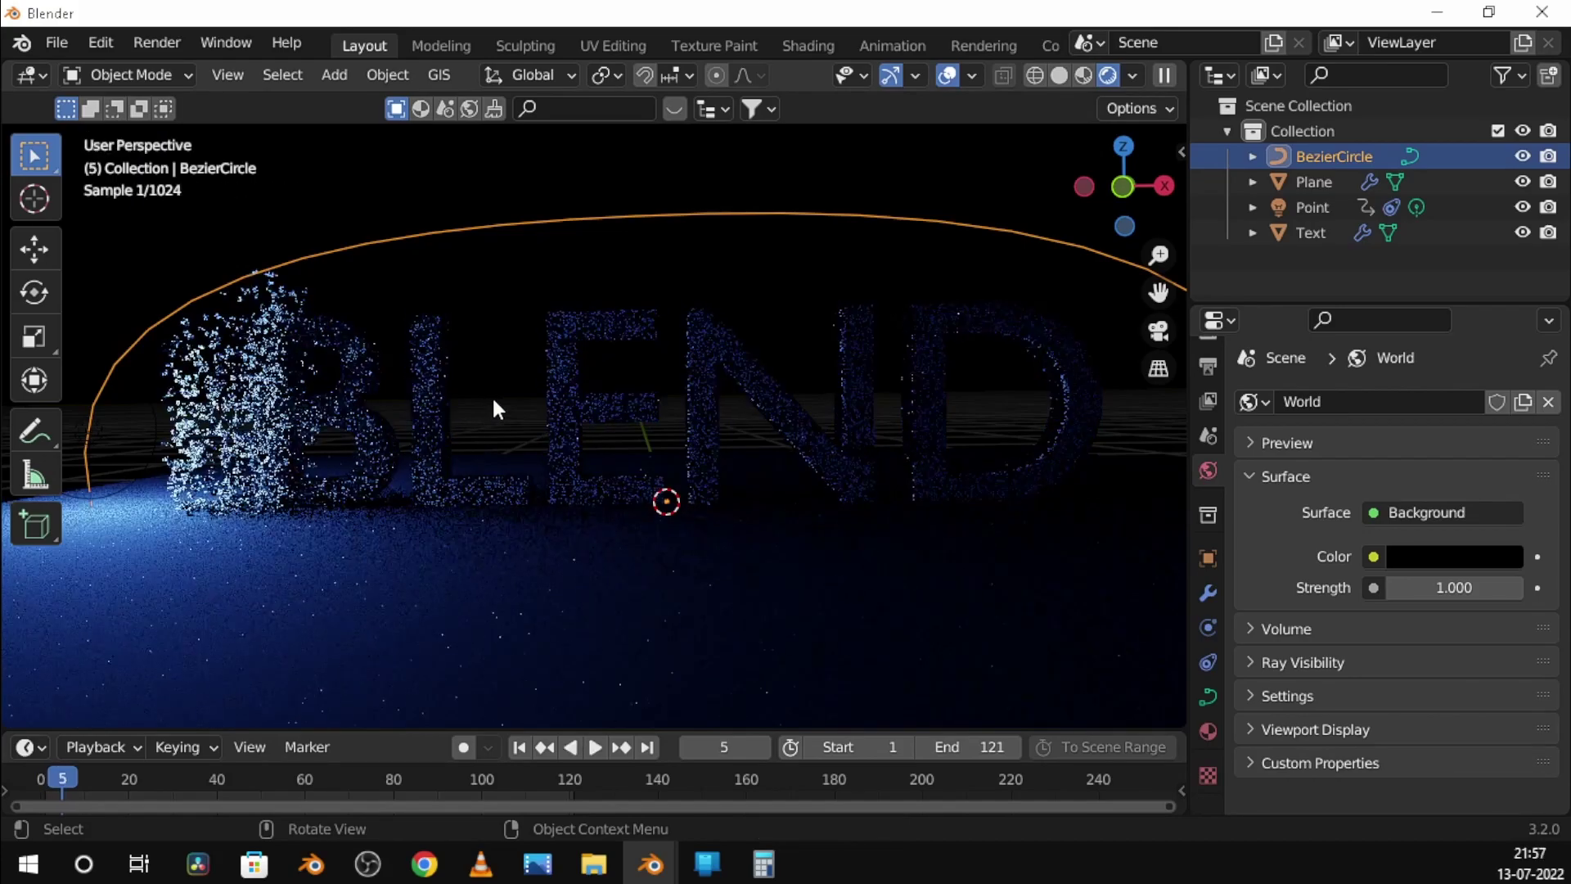
{"action": "left_click", "coordinate": [553, 374]}
{"action": "scroll", "coordinate": [1208, 370], "scroll_direction": "up", "scroll_amount": 2}
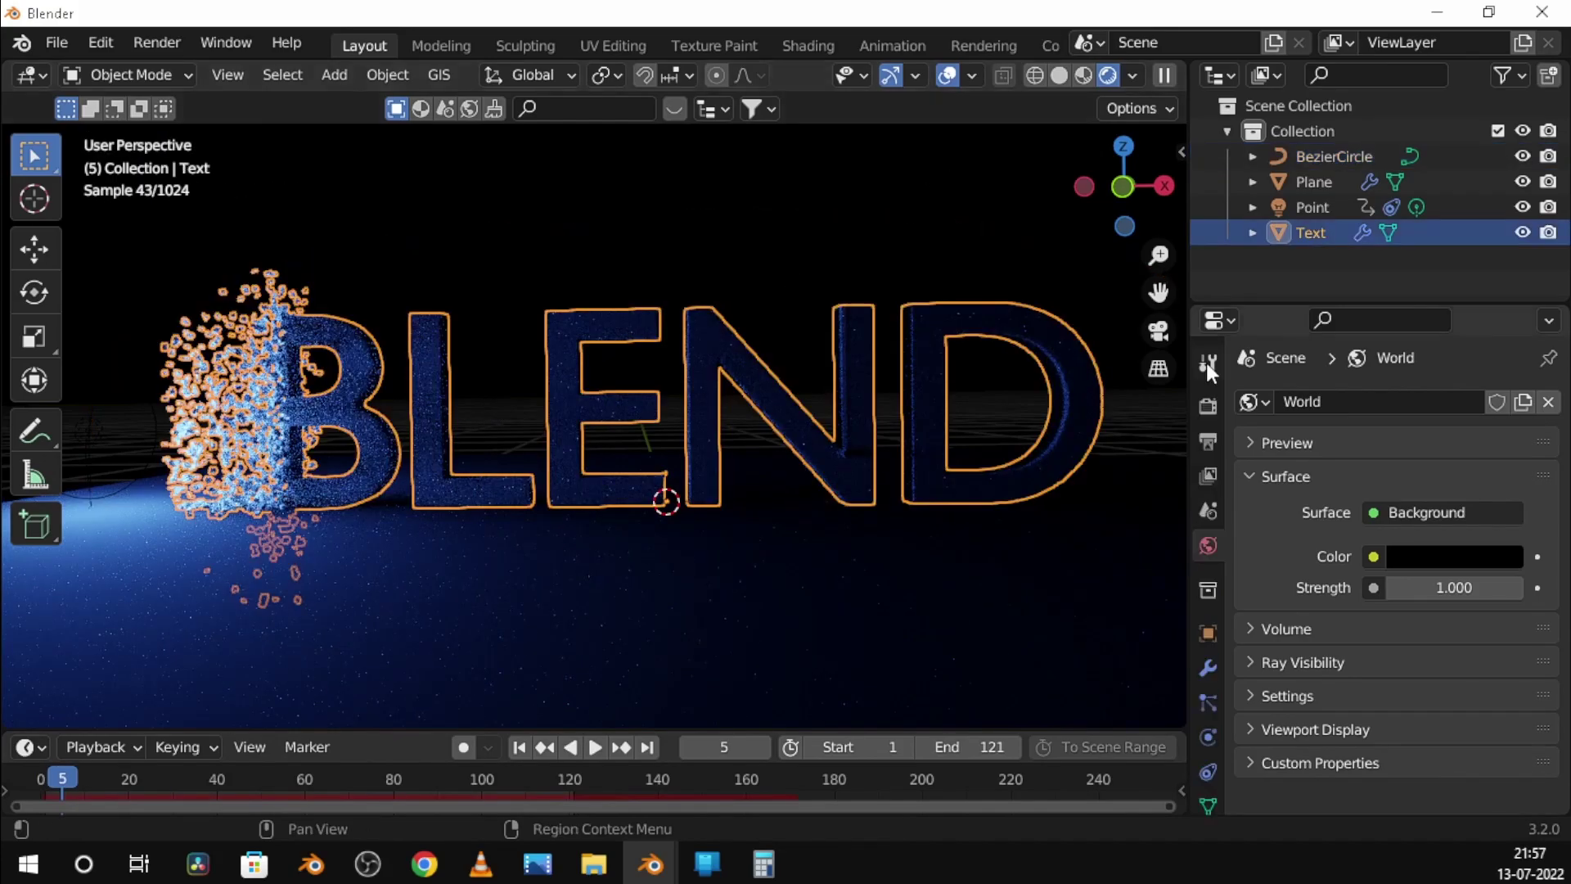
{"action": "left_click", "coordinate": [1209, 407]}
{"action": "left_click", "coordinate": [1456, 766]}
{"action": "type", "text": "5"}
{"action": "key", "text": "Return"}
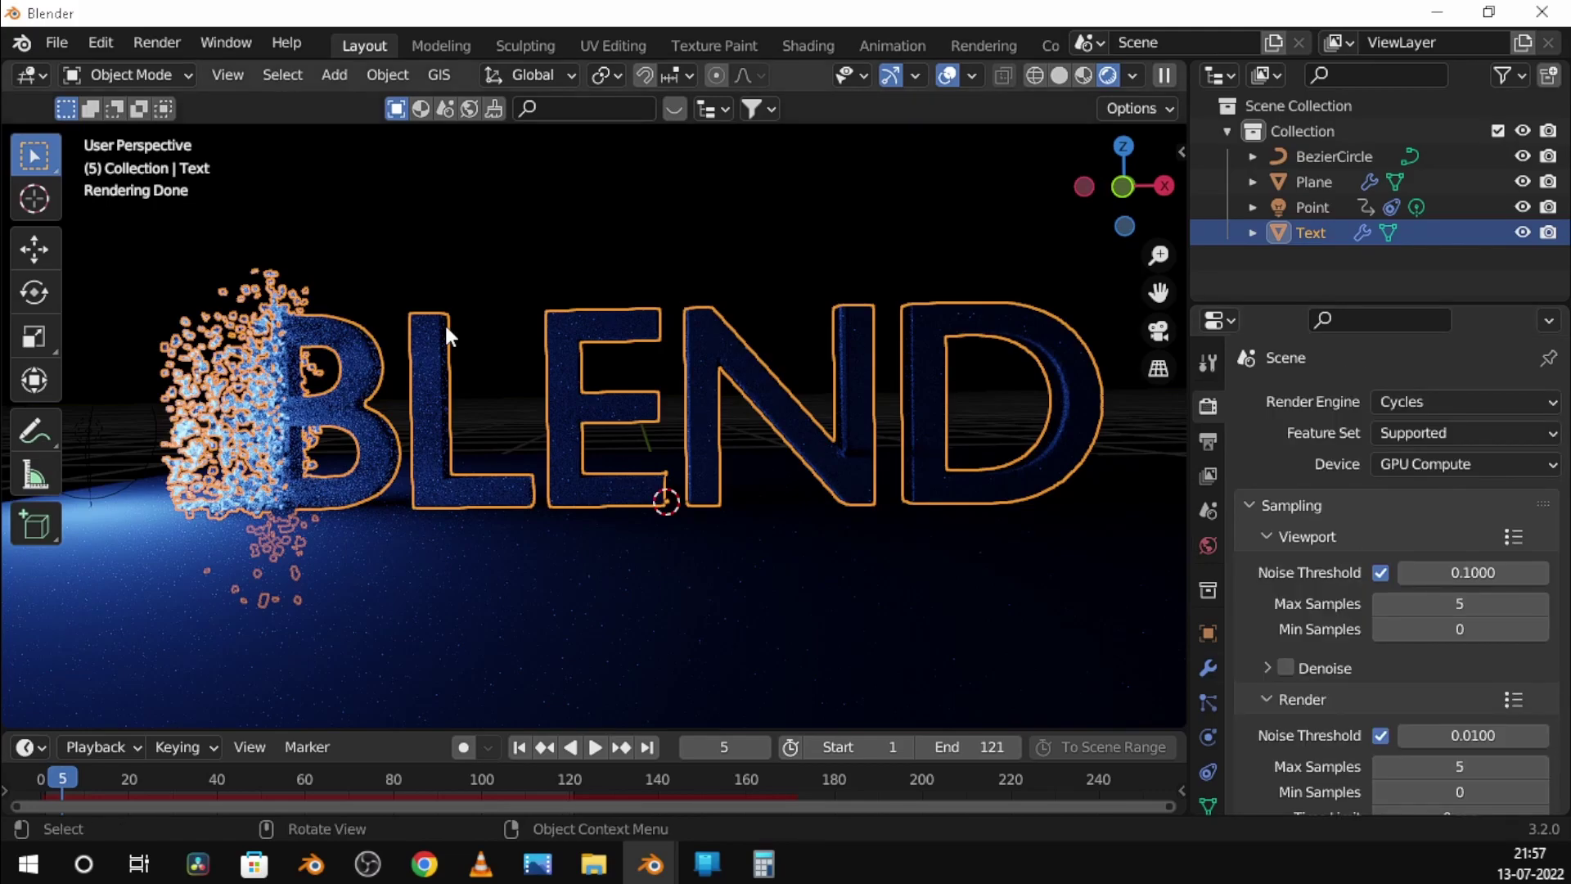
{"action": "scroll", "coordinate": [765, 33], "scroll_direction": "down", "scroll_amount": 2}
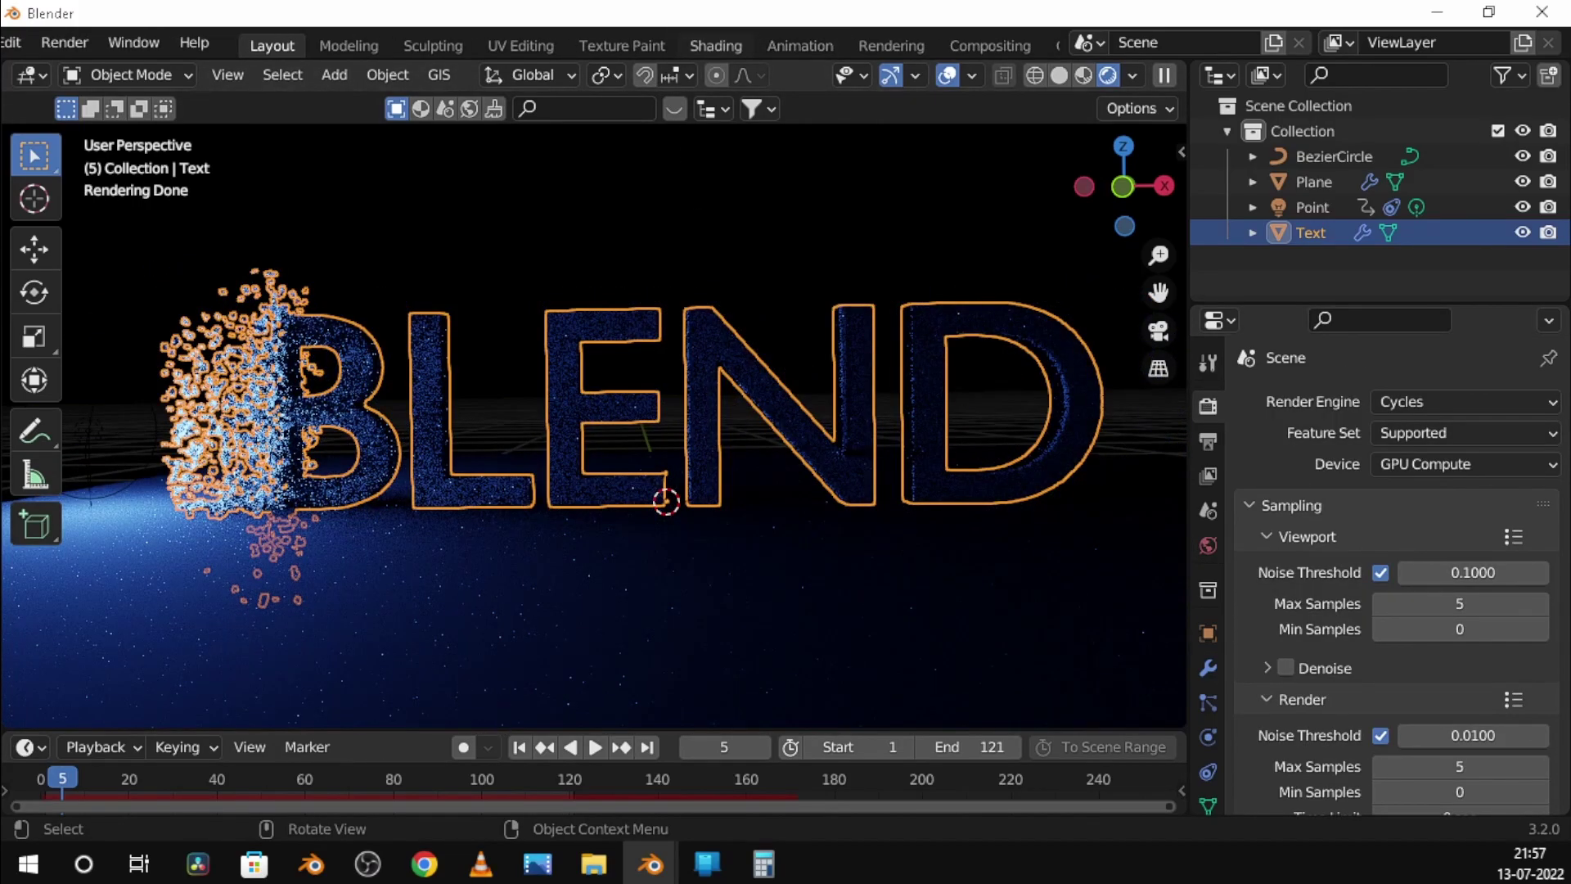
In the Shading workspace, move the existing material nodes down below the BSDF
{"action": "left_click", "coordinate": [716, 45]}
{"action": "scroll", "coordinate": [905, 748], "scroll_direction": "down", "scroll_amount": 2}
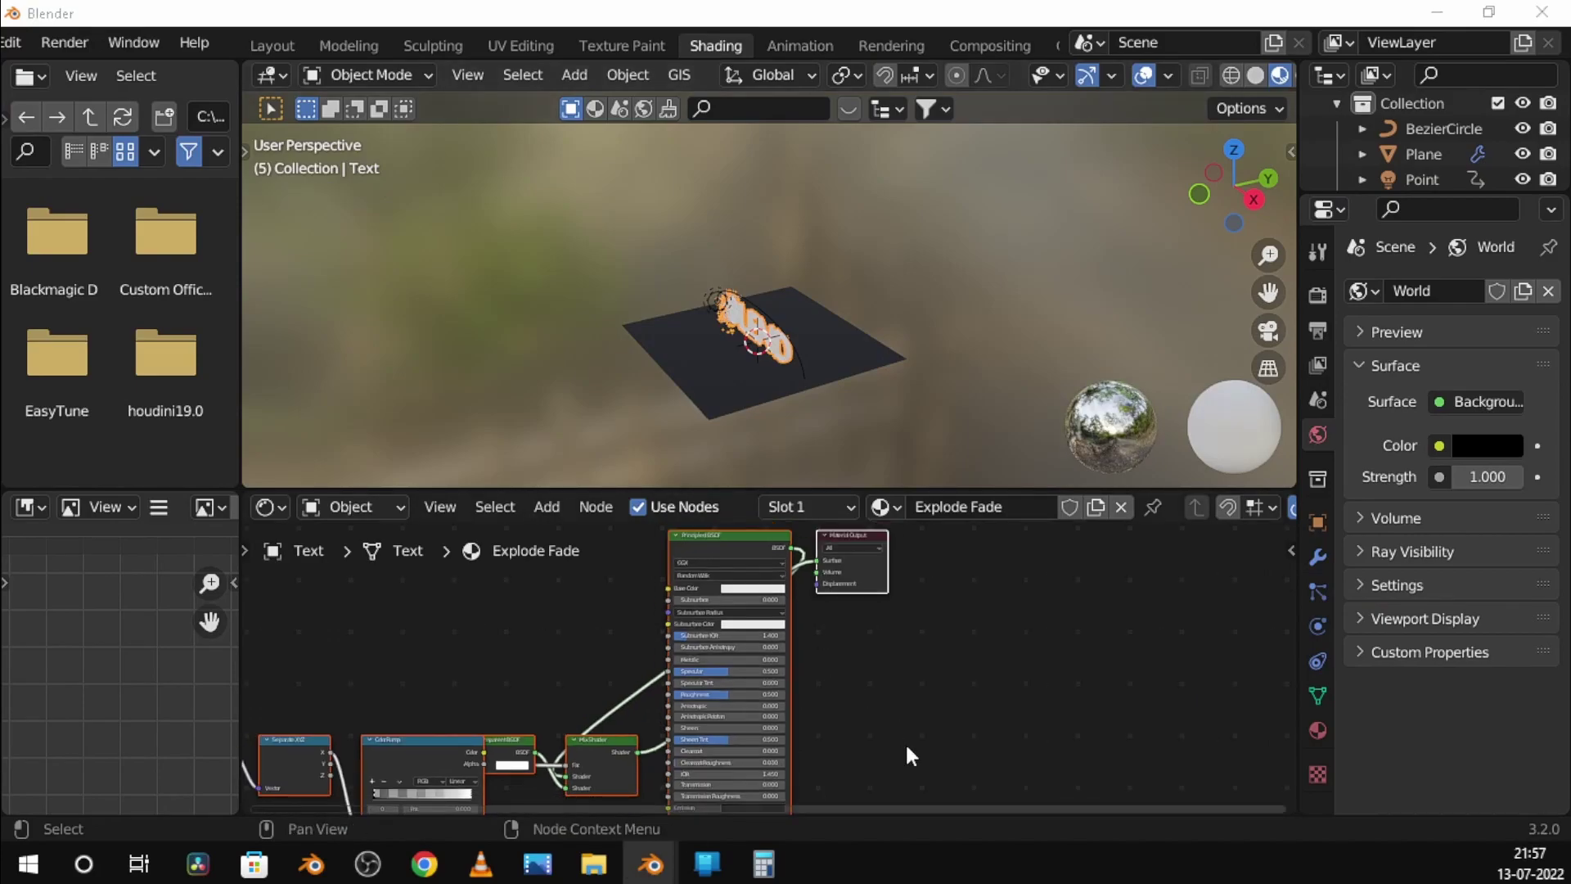
{"action": "scroll", "coordinate": [1034, 635], "scroll_direction": "down", "scroll_amount": 1}
{"action": "scroll", "coordinate": [1033, 603], "scroll_direction": "up", "scroll_amount": 2}
{"action": "scroll", "coordinate": [1033, 602], "scroll_direction": "down", "scroll_amount": 3}
{"action": "left_click_drag", "start_coordinate": [412, 594], "coordinate": [838, 740]}
{"action": "key", "text": "g"}
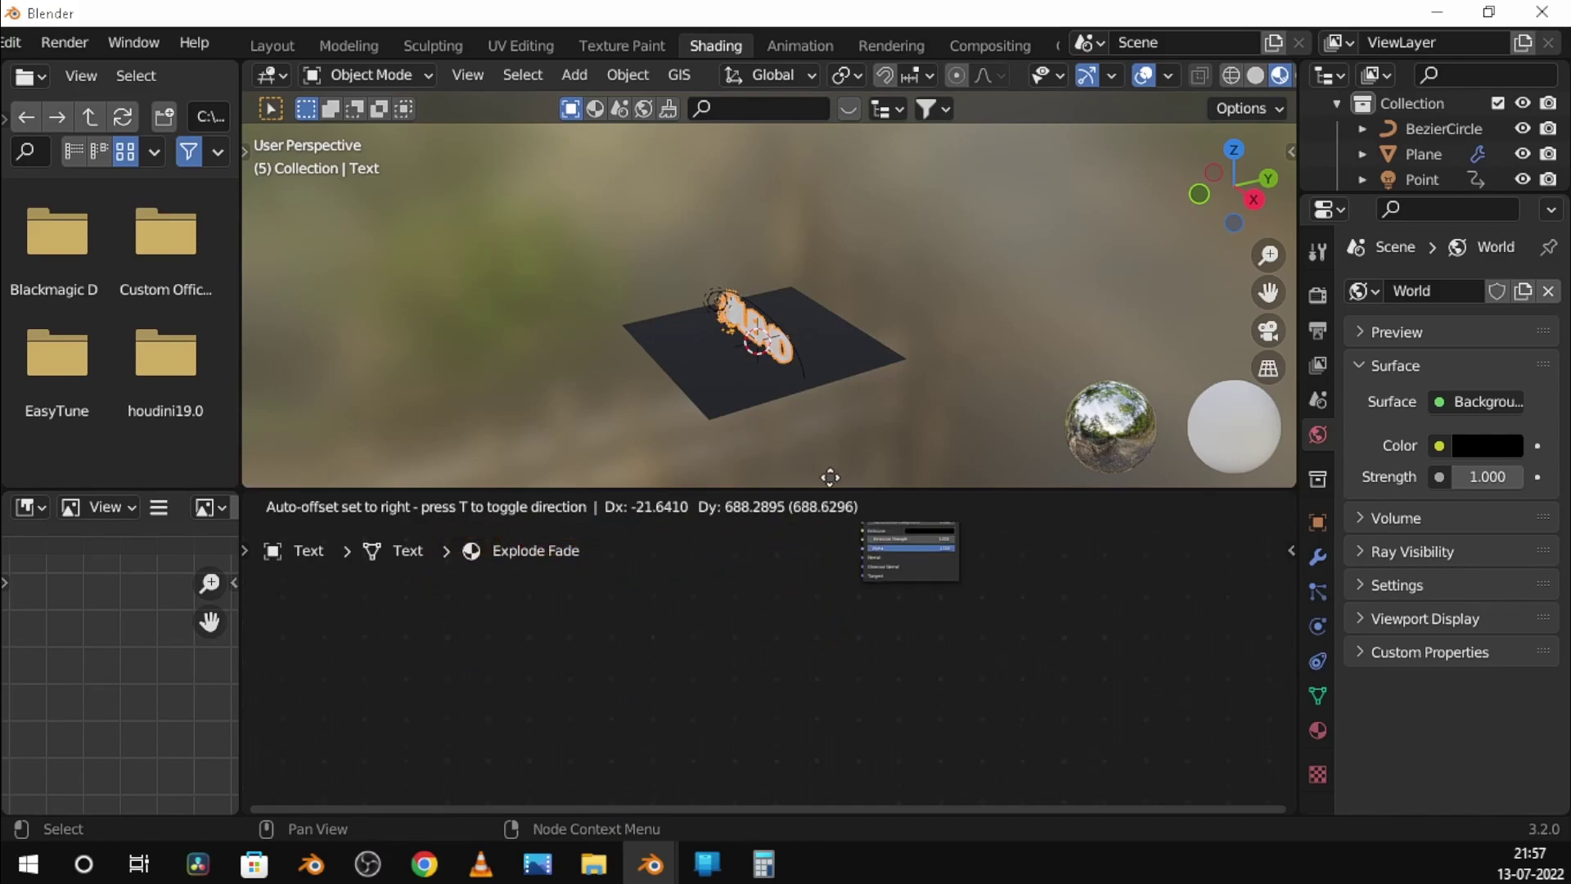
{"action": "left_click", "coordinate": [973, 508]}
{"action": "scroll", "coordinate": [856, 674], "scroll_direction": "up", "scroll_amount": 2}
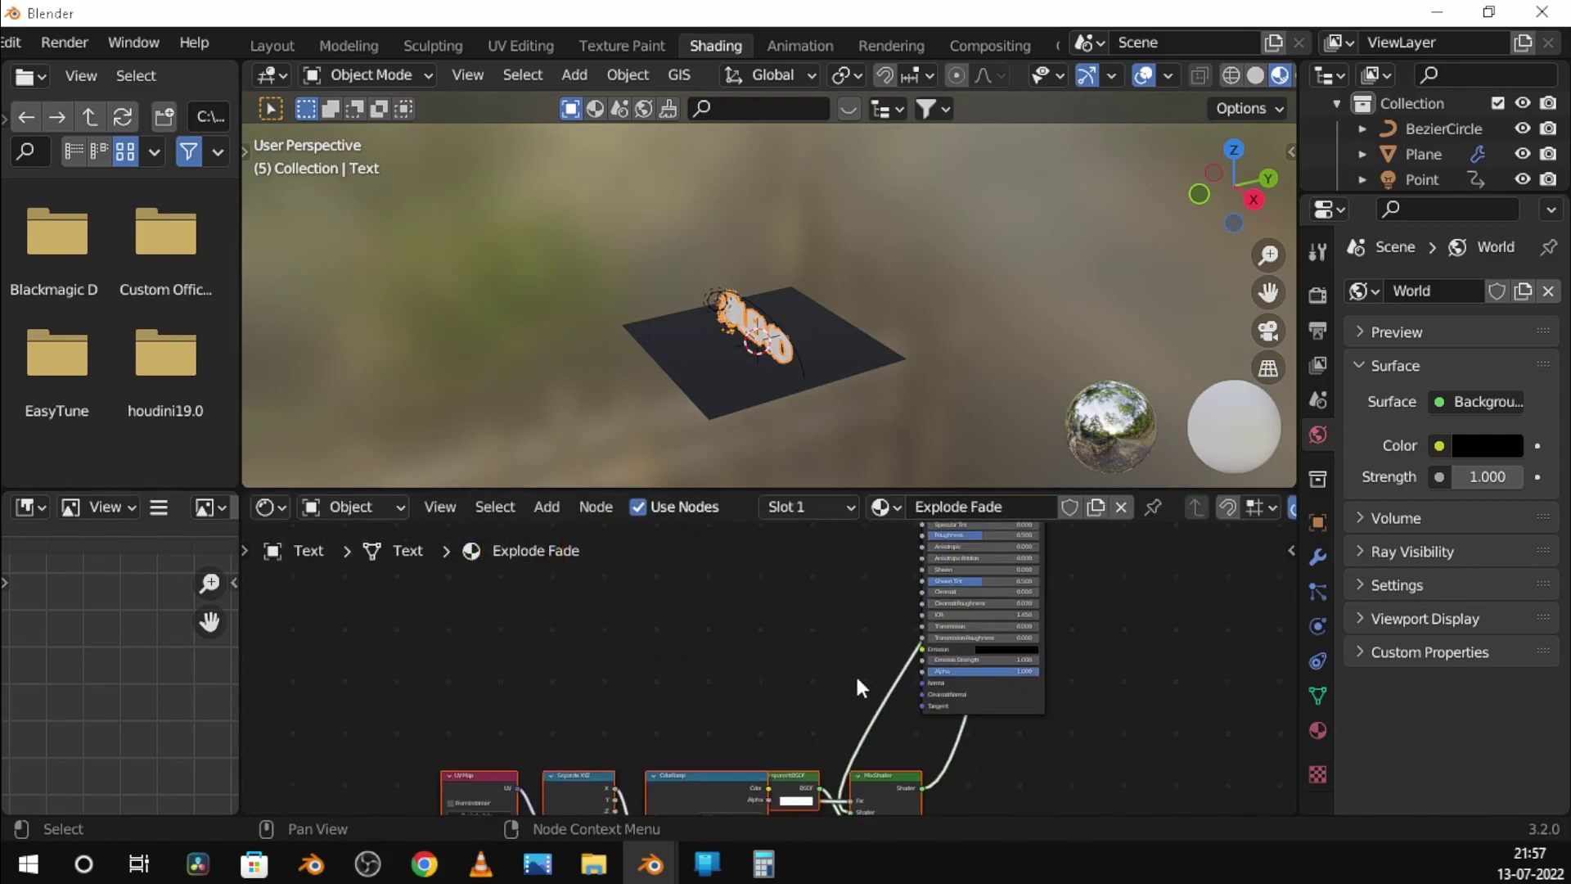
{"action": "scroll", "coordinate": [779, 676], "scroll_direction": "up", "scroll_amount": 2}
Add a Bump node and link its Normal output to the Principled BSDF Normal
{"action": "key", "text": "shift+a"}
{"action": "left_click", "coordinate": [670, 544]}
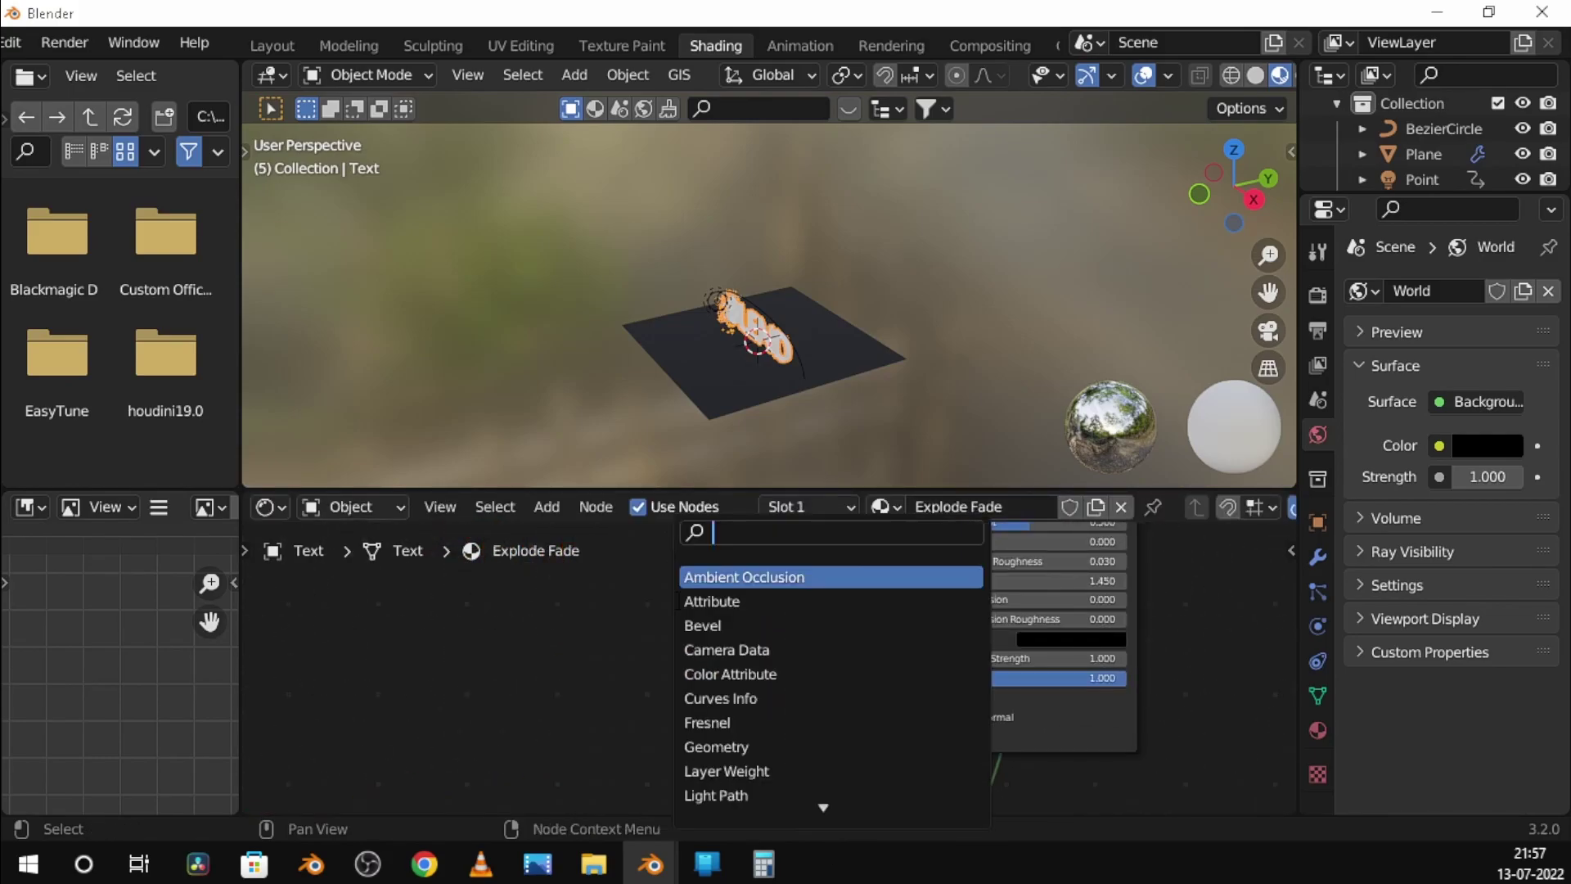
{"action": "type", "text": "bump"}
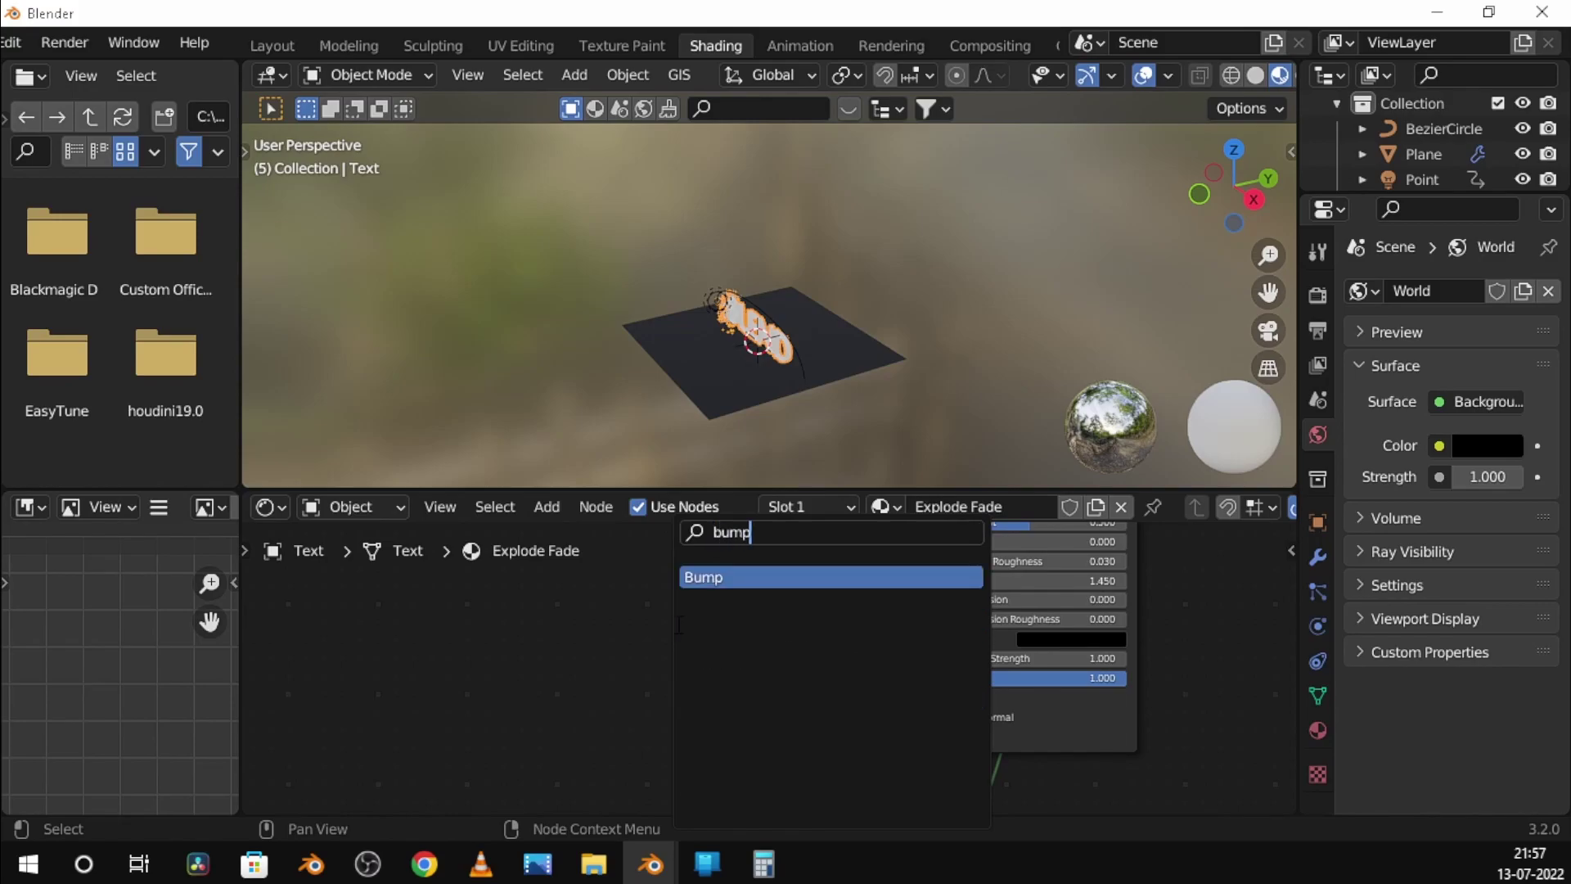
{"action": "key", "text": "Return"}
{"action": "left_click", "coordinate": [802, 663]}
{"action": "left_click_drag", "start_coordinate": [806, 670], "coordinate": [924, 697]}
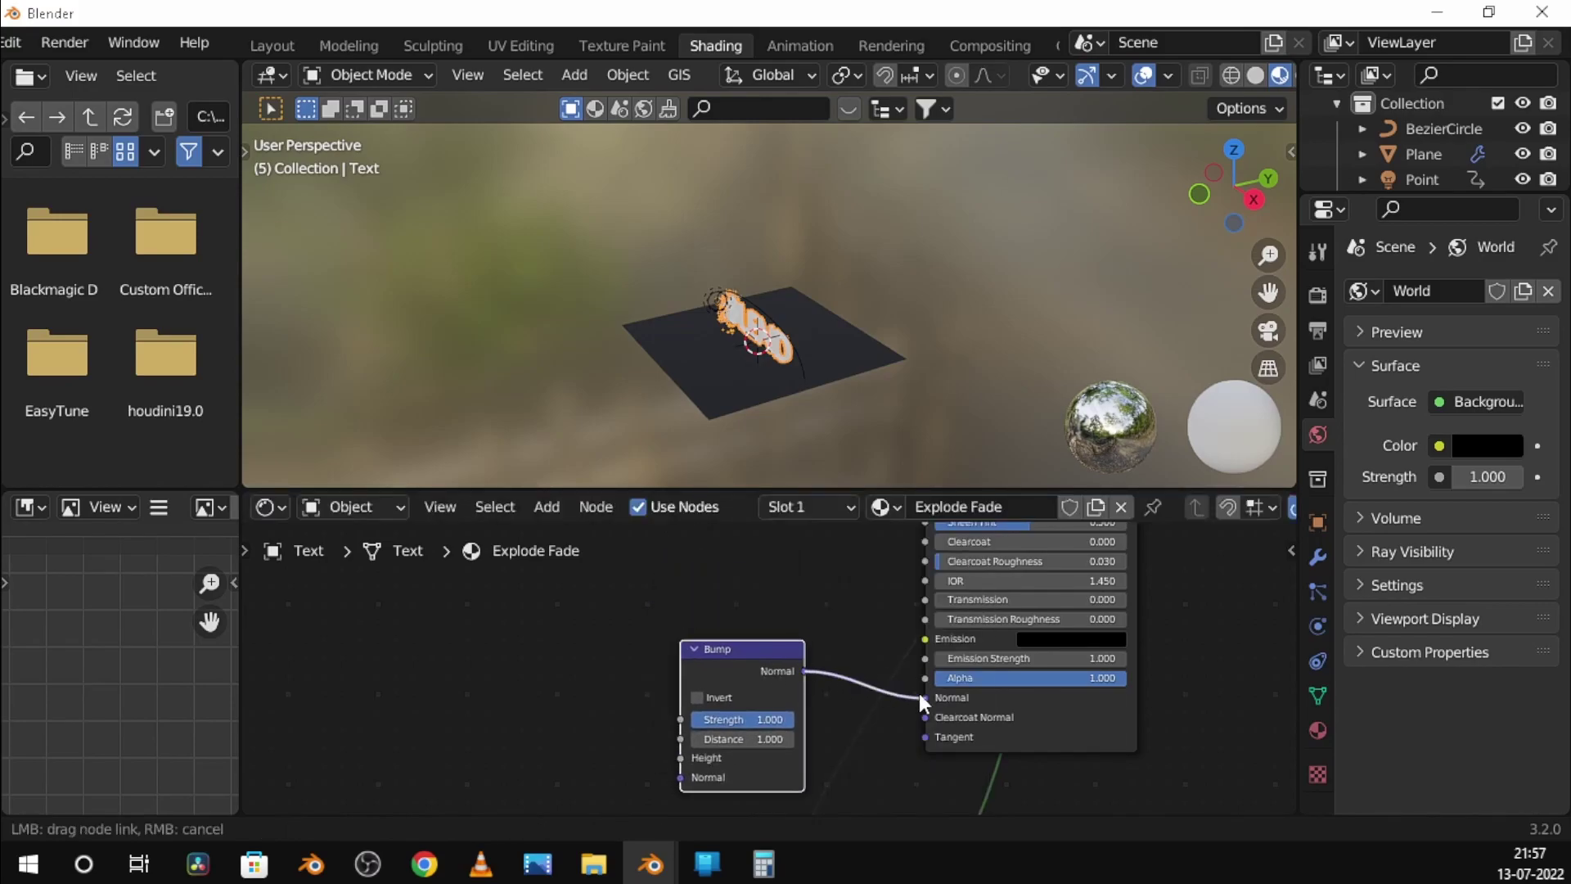
{"action": "scroll", "coordinate": [761, 461], "scroll_direction": "up", "scroll_amount": 2}
{"action": "mouse_move", "coordinate": [759, 447]}
{"action": "middle_mouse_down"}
{"action": "mouse_move", "coordinate": [913, 343]}
{"action": "mouse_move", "coordinate": [891, 291]}
{"action": "mouse_move", "coordinate": [869, 345]}
{"action": "middle_mouse_up"}
{"action": "scroll", "coordinate": [869, 345], "scroll_direction": "up", "scroll_amount": 2}
{"action": "left_click", "coordinate": [694, 649]}
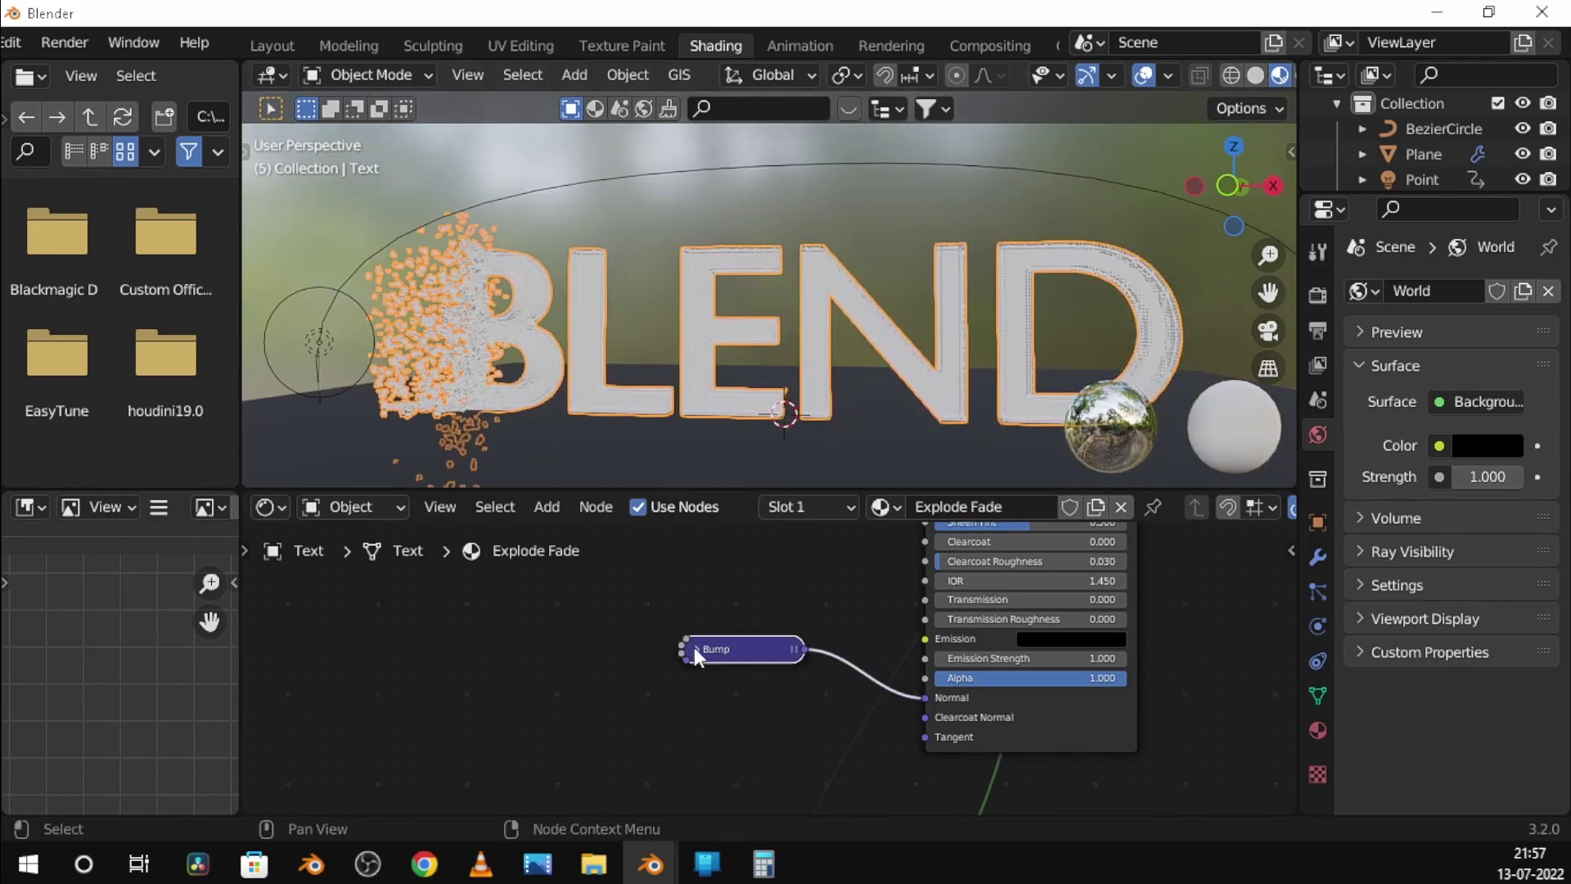
{"action": "left_click", "coordinate": [697, 649]}
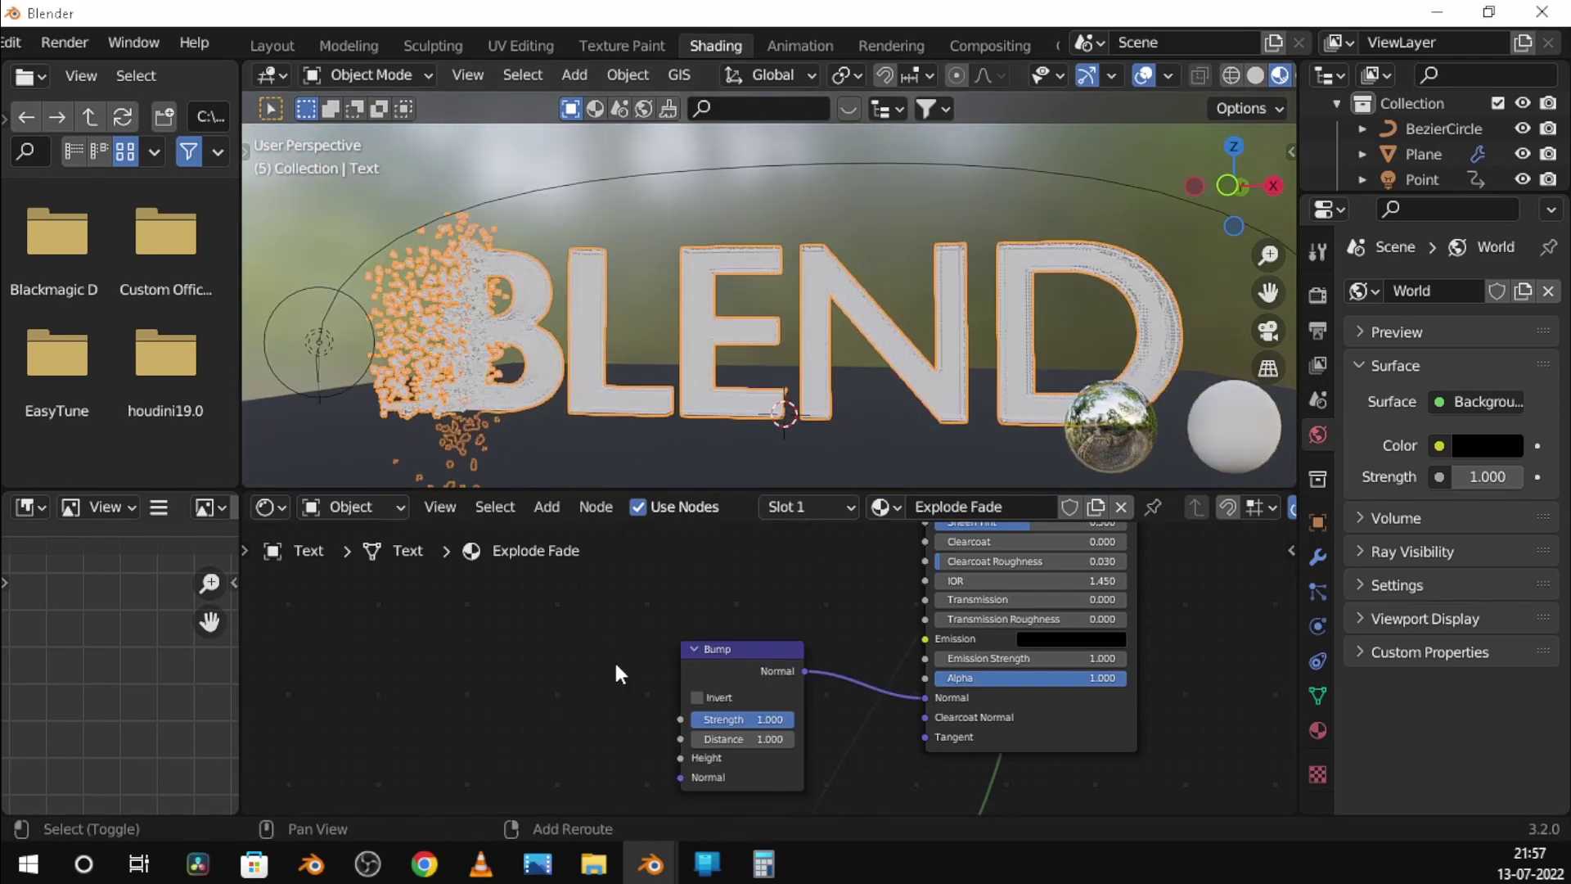
{"action": "key", "text": "shift+a"}
Add a Noise Texture left of the Bump node and connect its Fac to Bump Height
{"action": "left_click", "coordinate": [556, 554]}
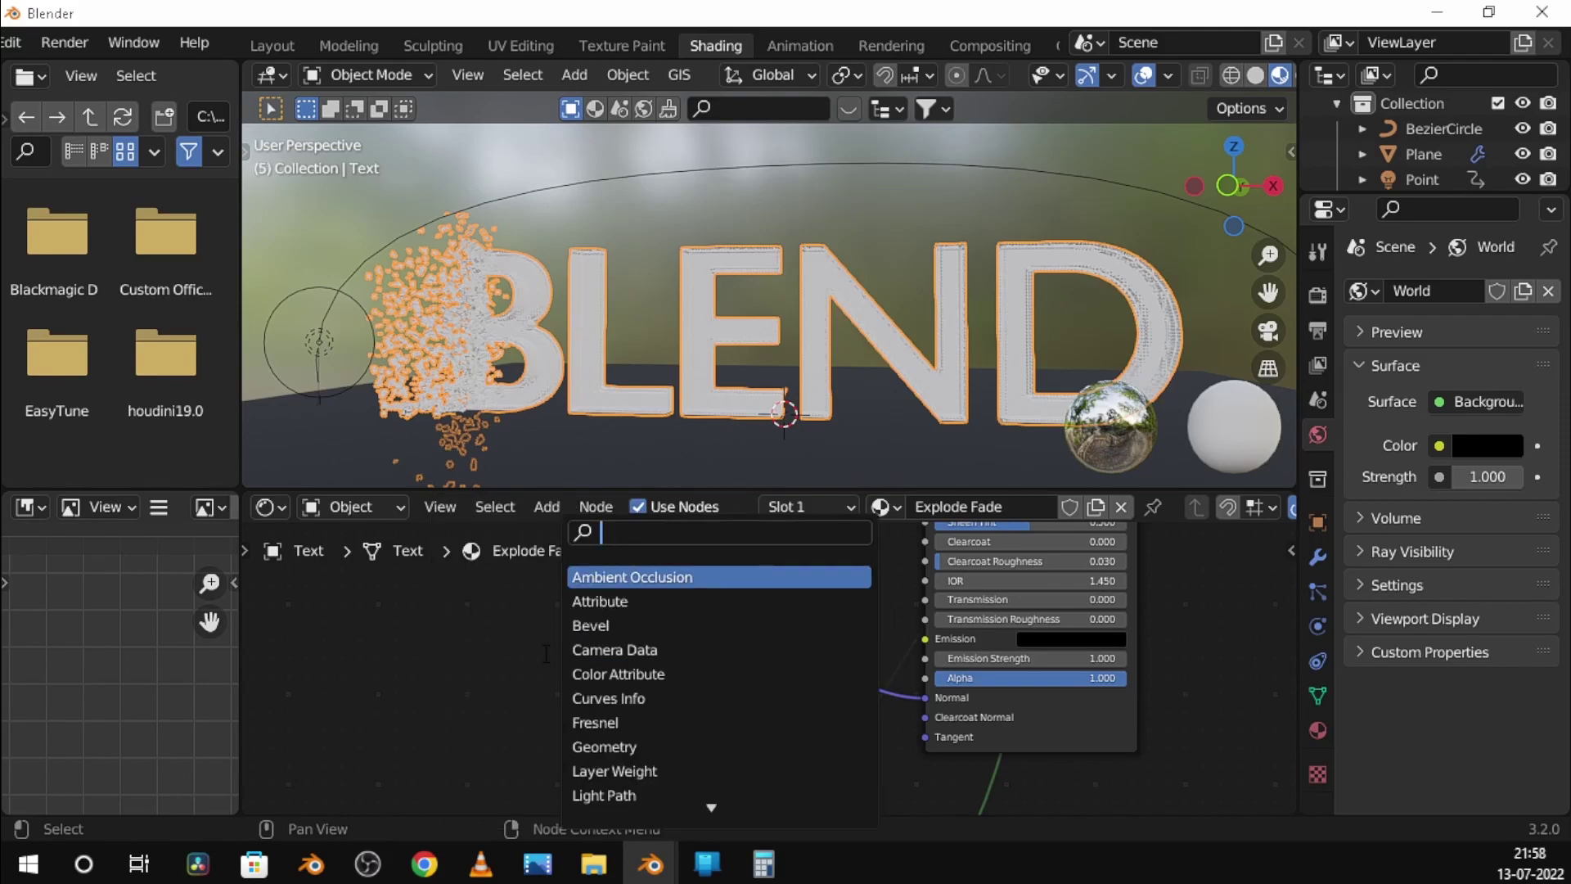
{"action": "type", "text": "noise"}
{"action": "key", "text": "Down"}
{"action": "key", "text": "Return"}
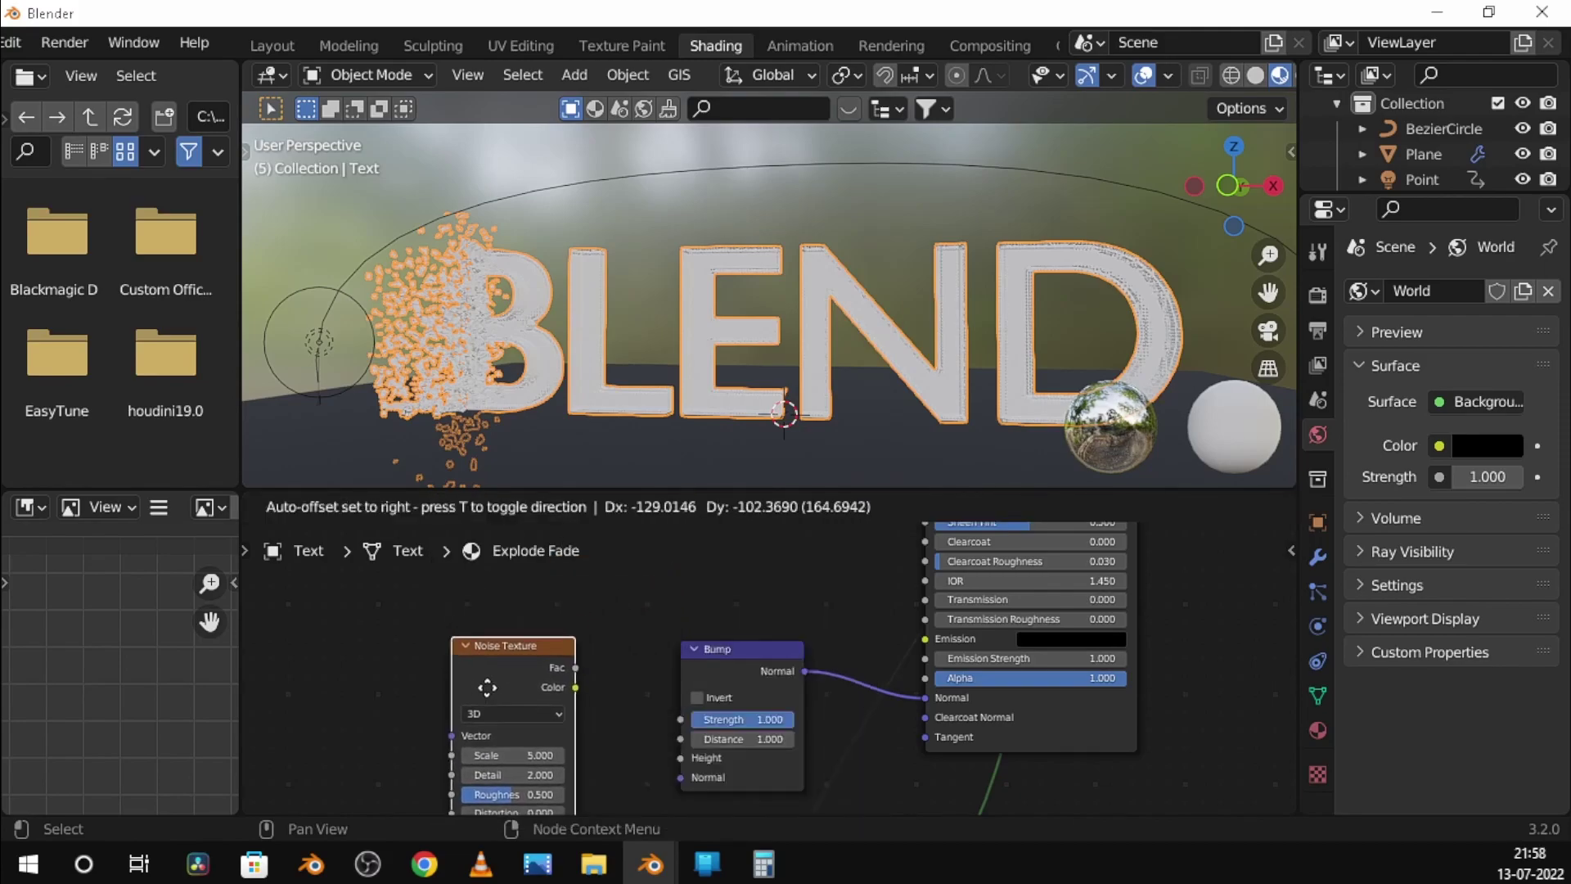
{"action": "left_click", "coordinate": [487, 688]}
{"action": "left_click_drag", "start_coordinate": [575, 668], "coordinate": [689, 689]}
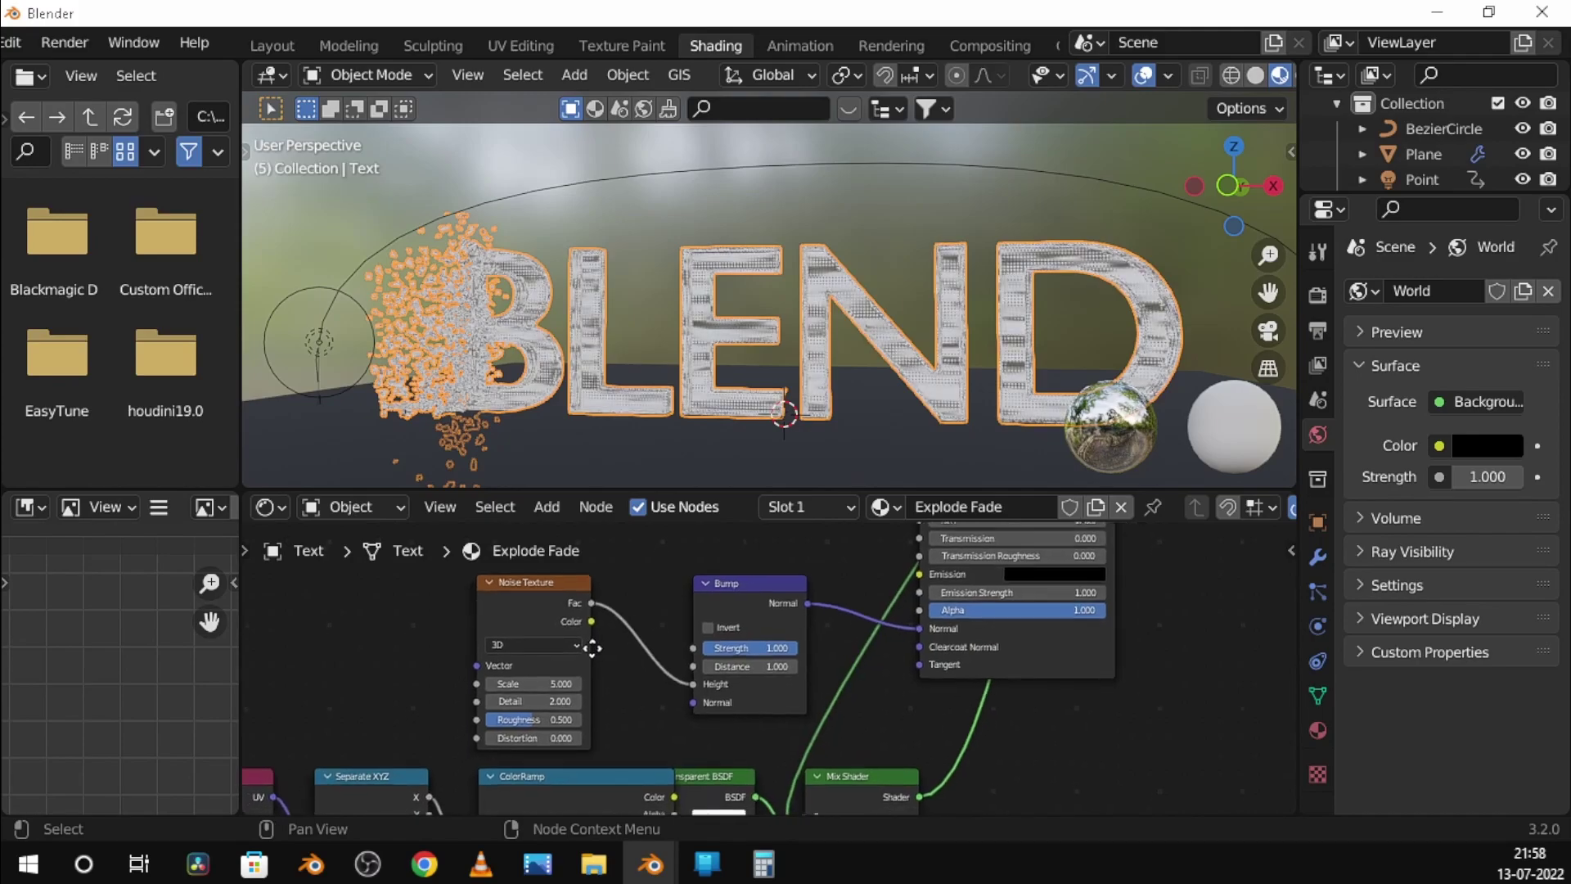
Add a ColorRamp left of Bump and link its Color into Bump Height
{"action": "middle_click_drag", "start_coordinate": [573, 655], "coordinate": [607, 694]}
{"action": "scroll", "coordinate": [665, 708], "scroll_direction": "down", "scroll_amount": 2}
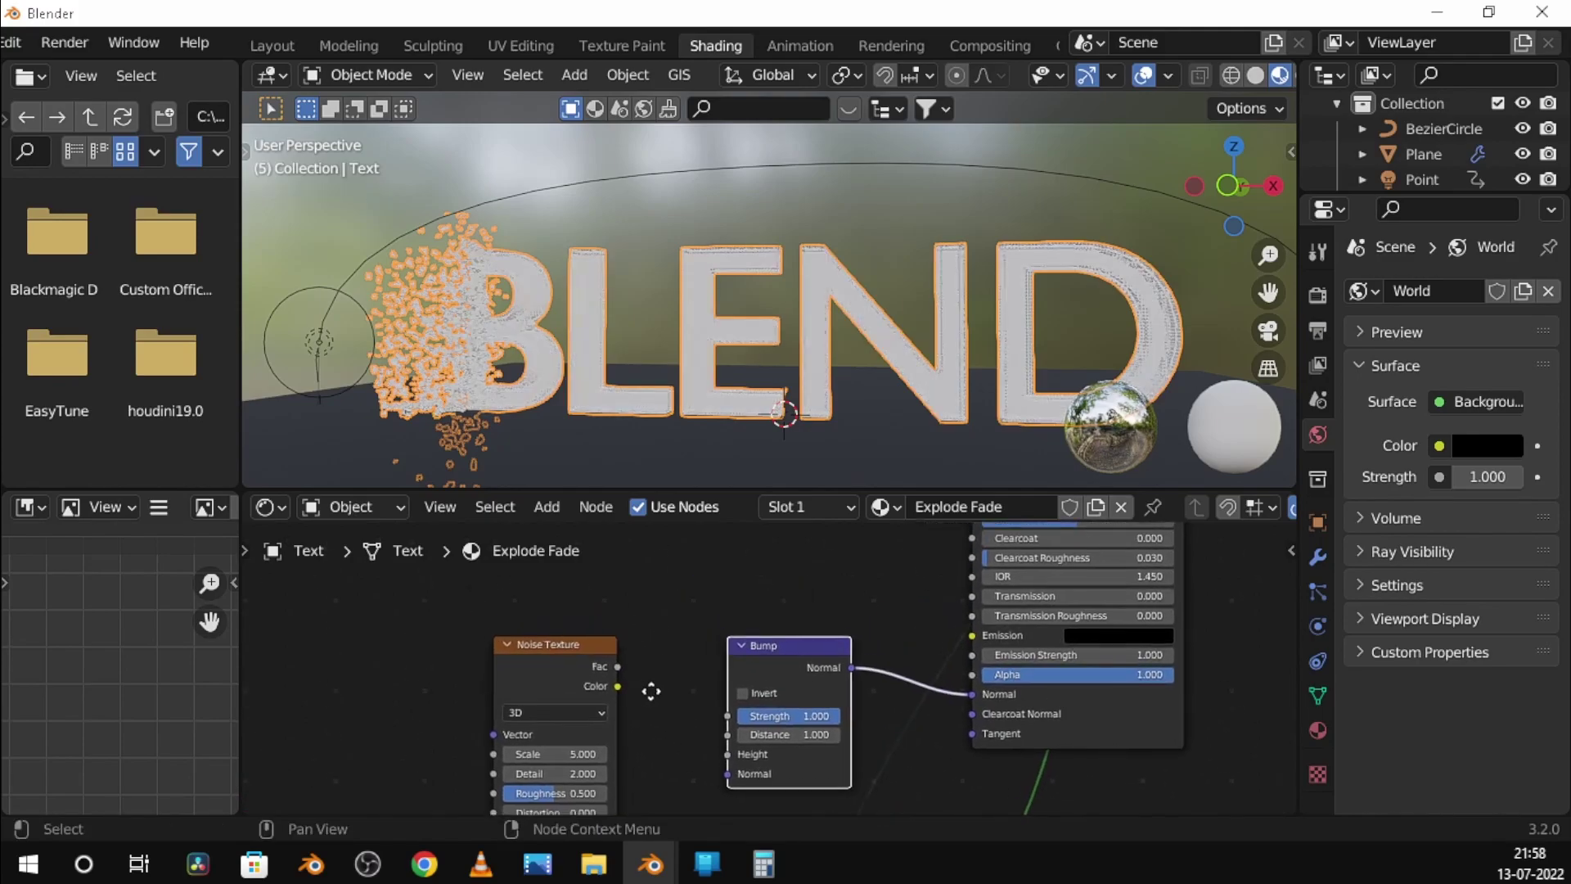
{"action": "left_click", "coordinate": [598, 651]}
{"action": "scroll", "coordinate": [642, 689], "scroll_direction": "down", "scroll_amount": 1}
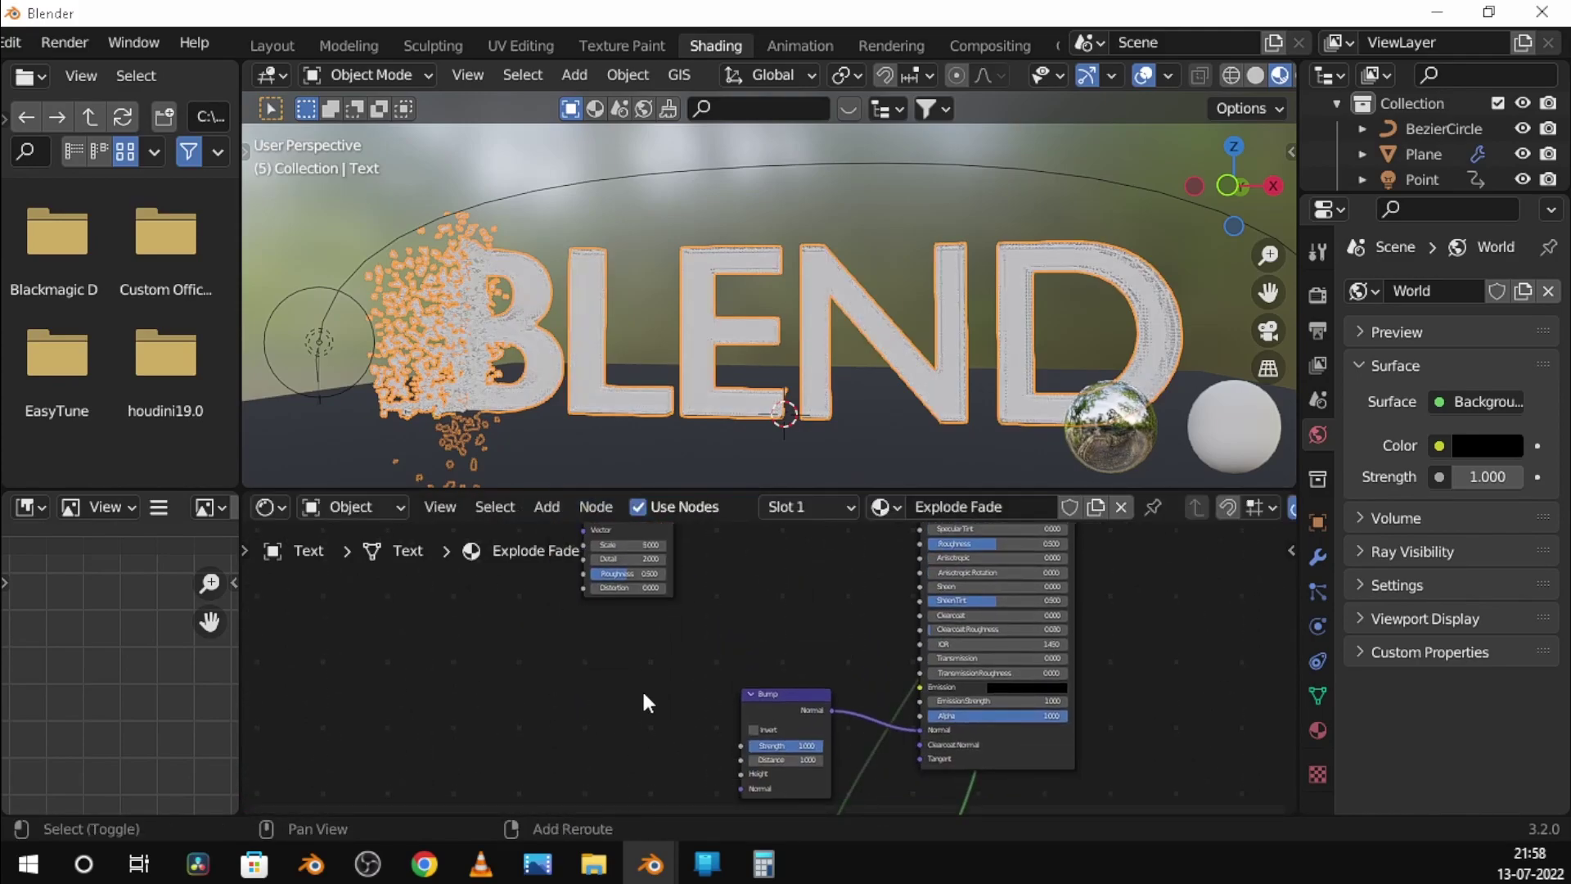
{"action": "key", "text": "shift+a"}
{"action": "left_click", "coordinate": [553, 547]}
{"action": "type", "text": "col"}
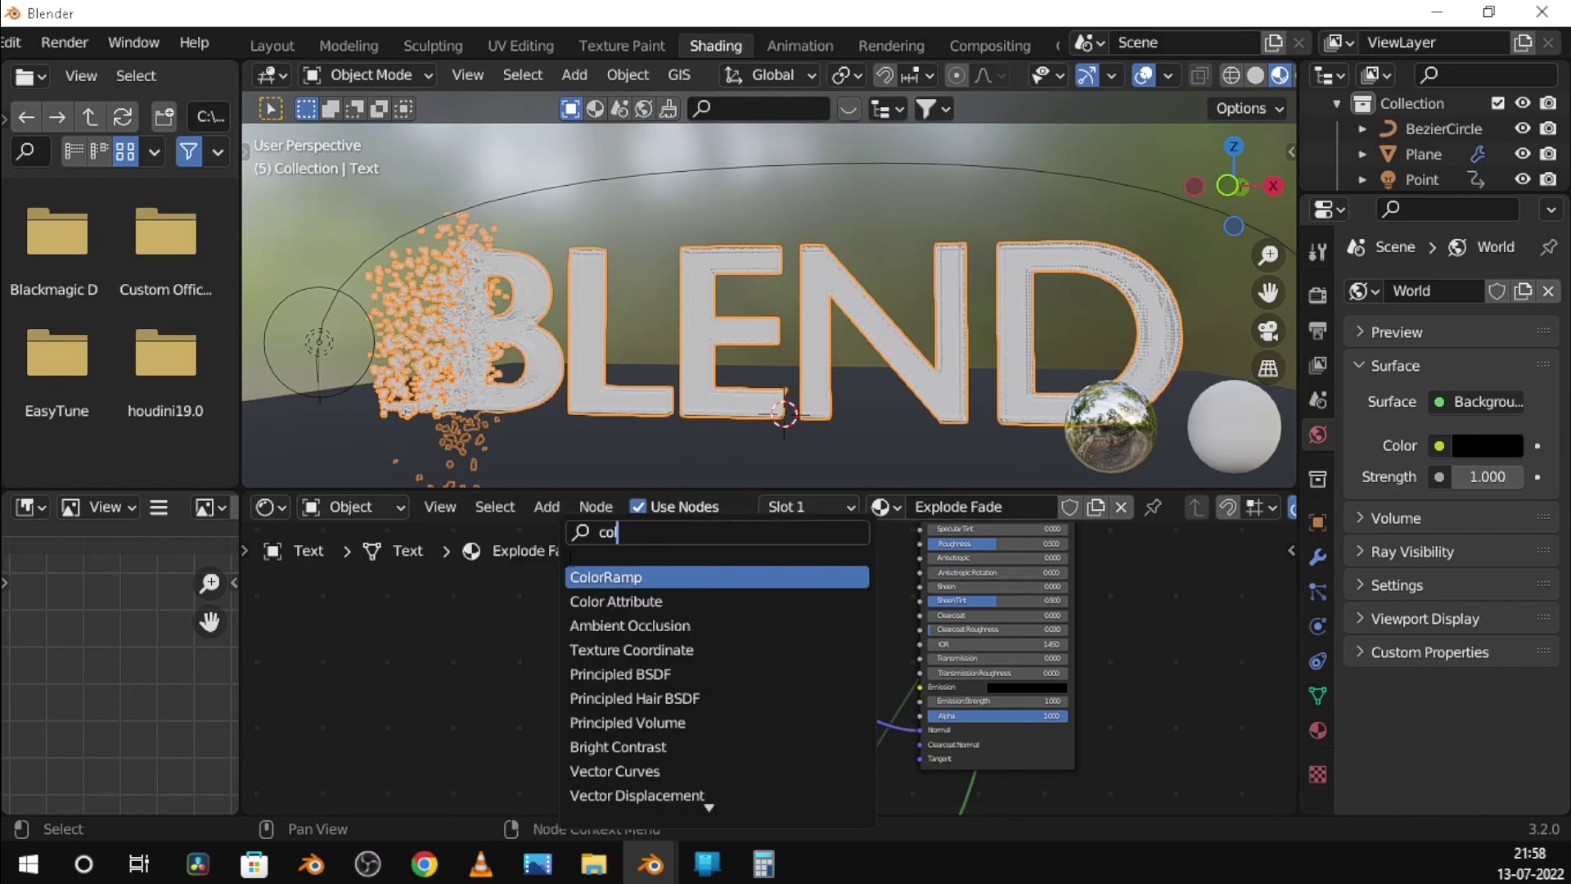
{"action": "key", "text": "Return"}
{"action": "left_click", "coordinate": [627, 705]}
{"action": "mouse_move", "coordinate": [661, 694]}
{"action": "left_mouse_down"}
{"action": "mouse_move", "coordinate": [725, 759]}
{"action": "mouse_move", "coordinate": [744, 730]}
{"action": "left_mouse_up"}
{"action": "left_click", "coordinate": [556, 645]}
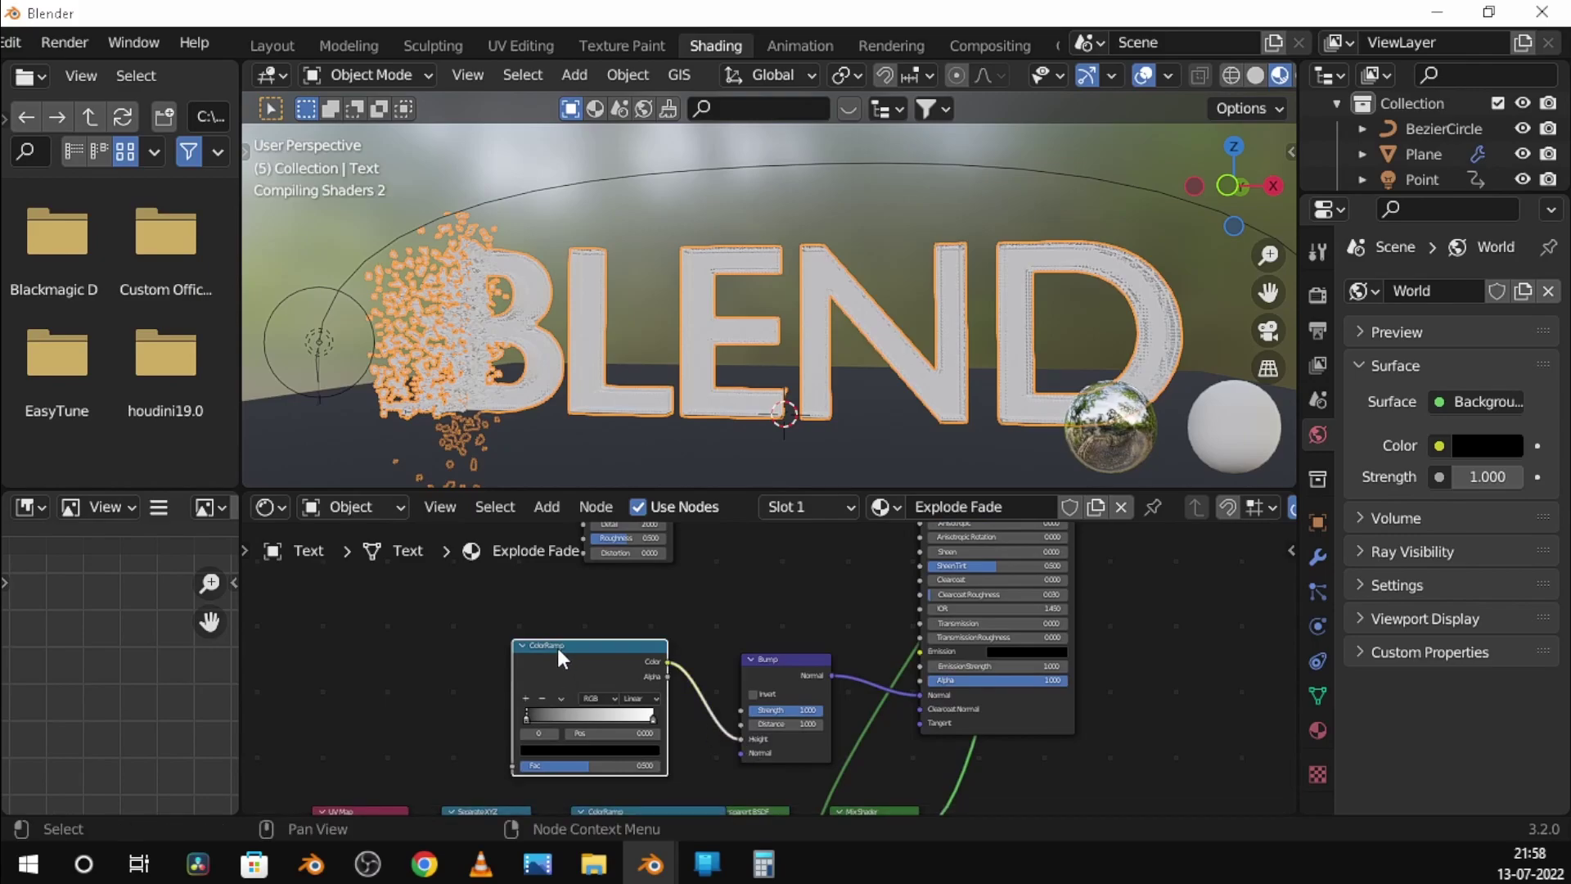
Drive the ColorRamp Fac from Texture Coordinate Object through Mapping, deleting the extra Image Texture
{"action": "key", "text": "ctrl+t"}
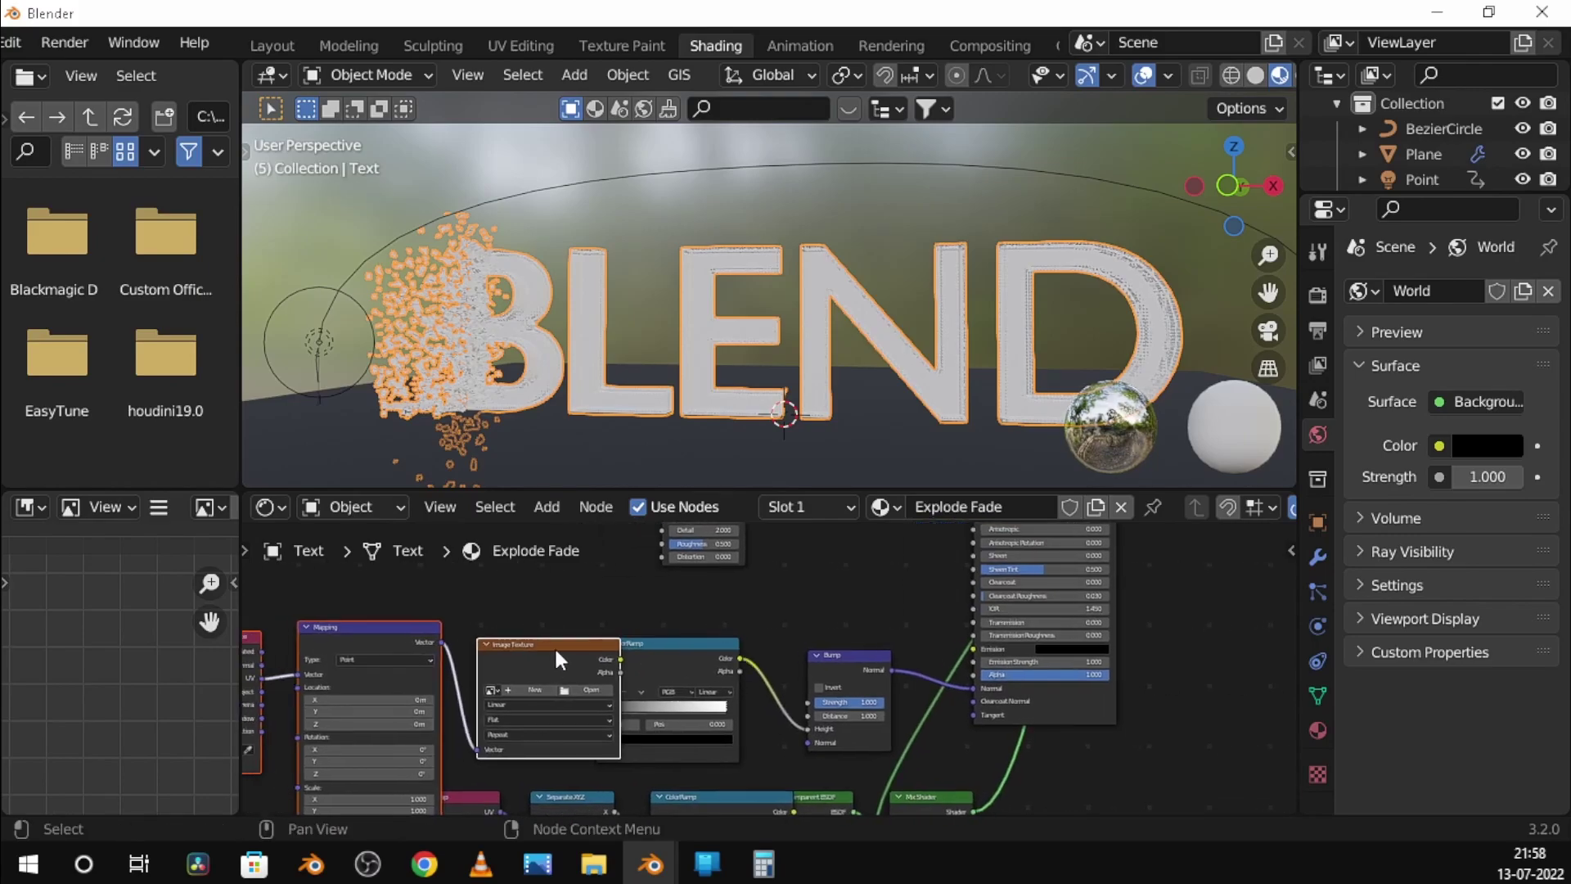
{"action": "left_click_drag", "start_coordinate": [553, 645], "coordinate": [606, 653]}
{"action": "scroll", "coordinate": [622, 655], "scroll_direction": "up", "scroll_amount": 1}
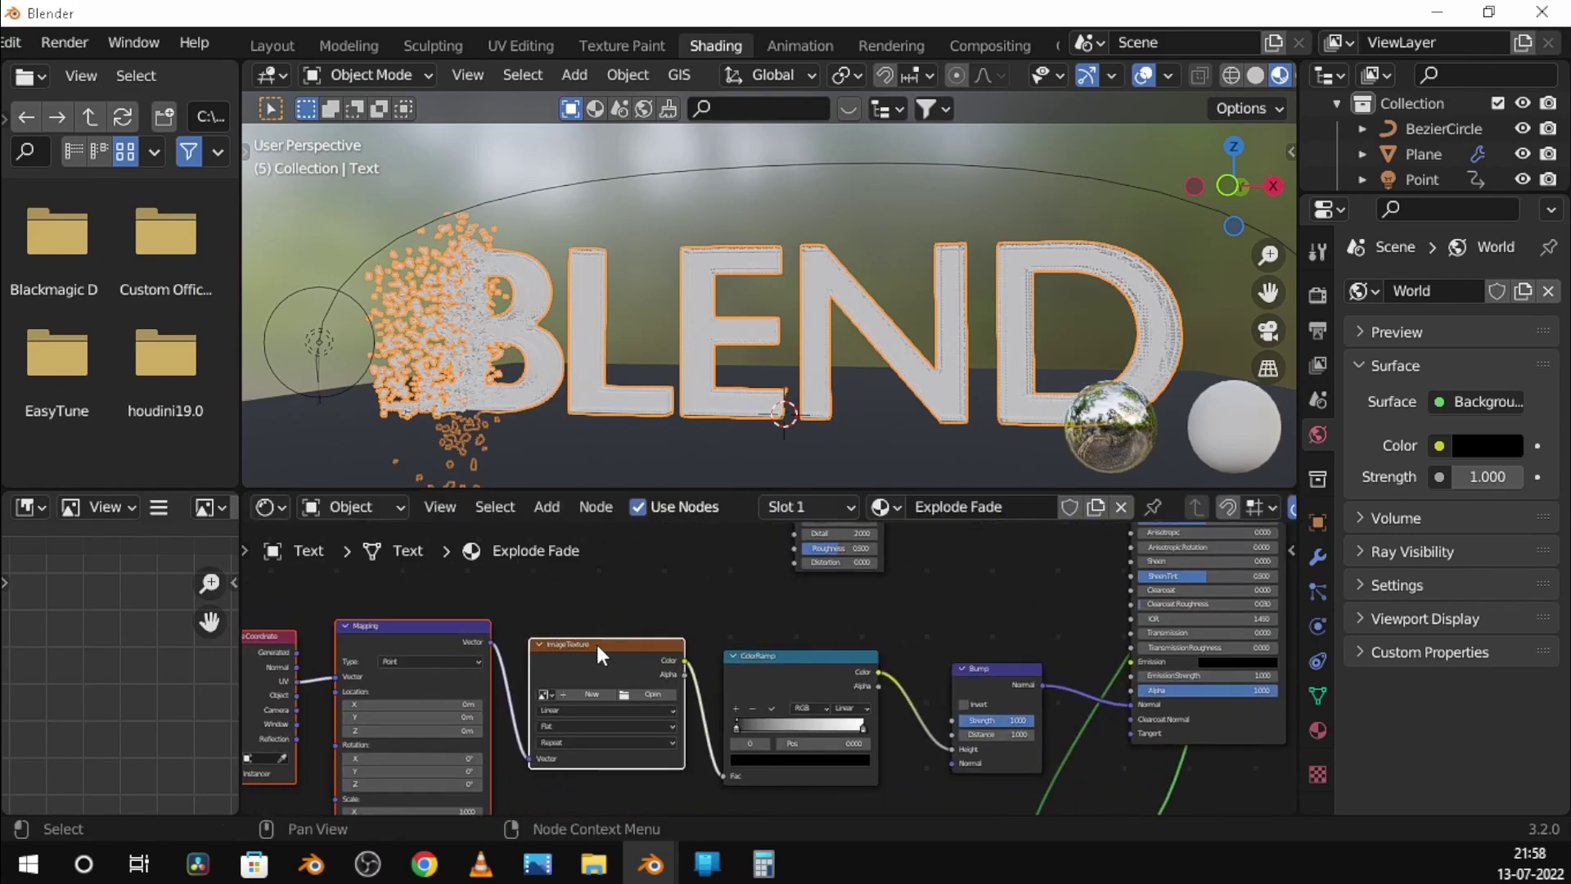
{"action": "left_click", "coordinate": [597, 646]}
{"action": "key", "text": "x"}
{"action": "left_click_drag", "start_coordinate": [491, 643], "coordinate": [720, 672]}
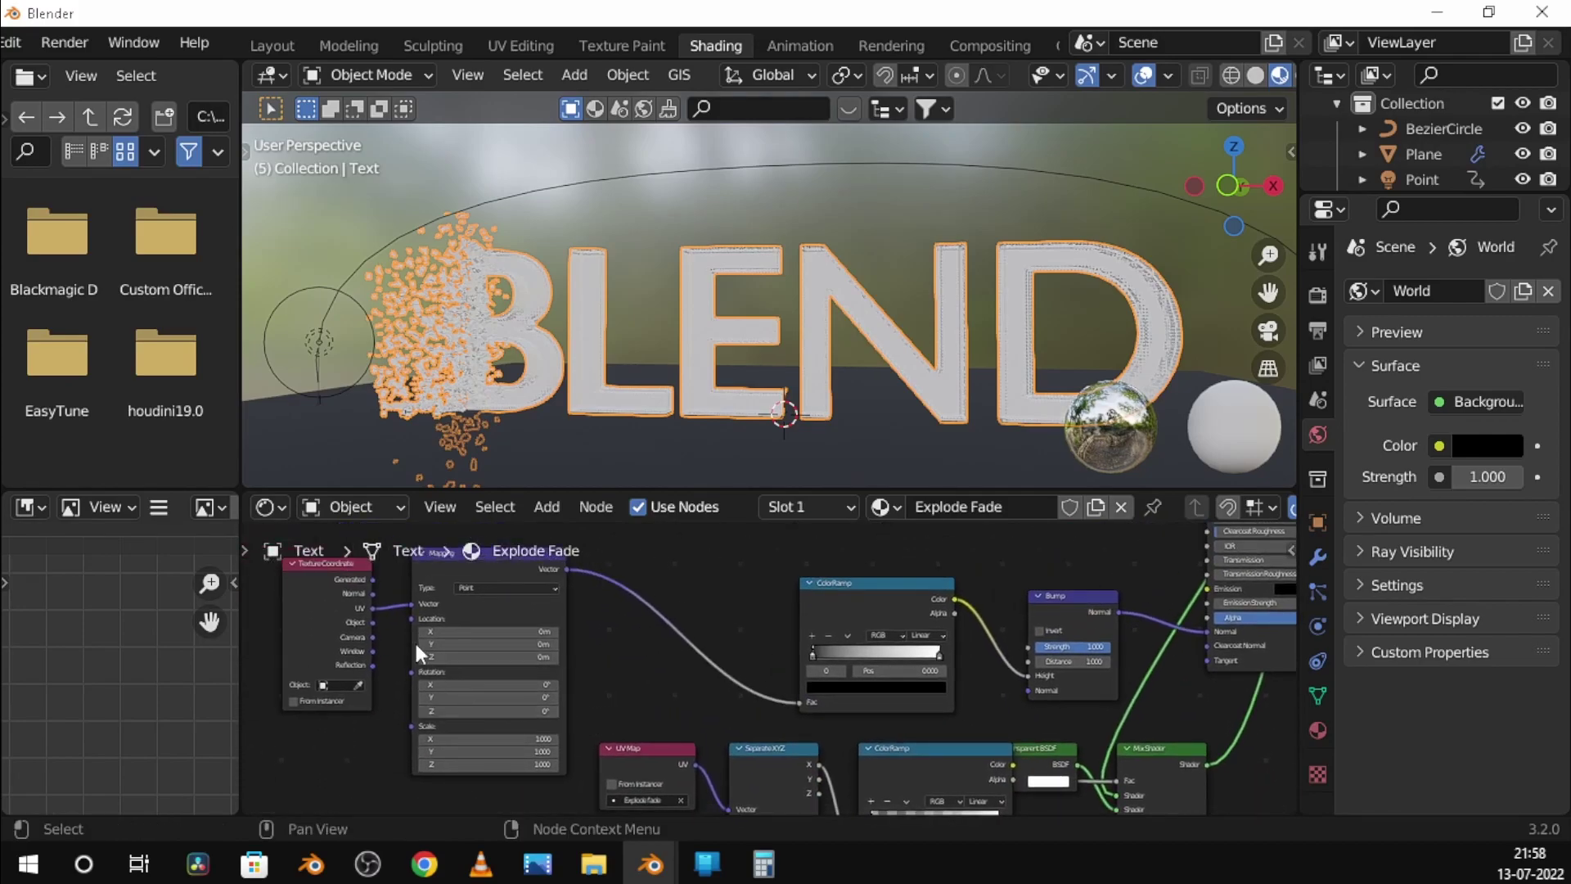
{"action": "left_click_drag", "start_coordinate": [372, 622], "coordinate": [498, 606]}
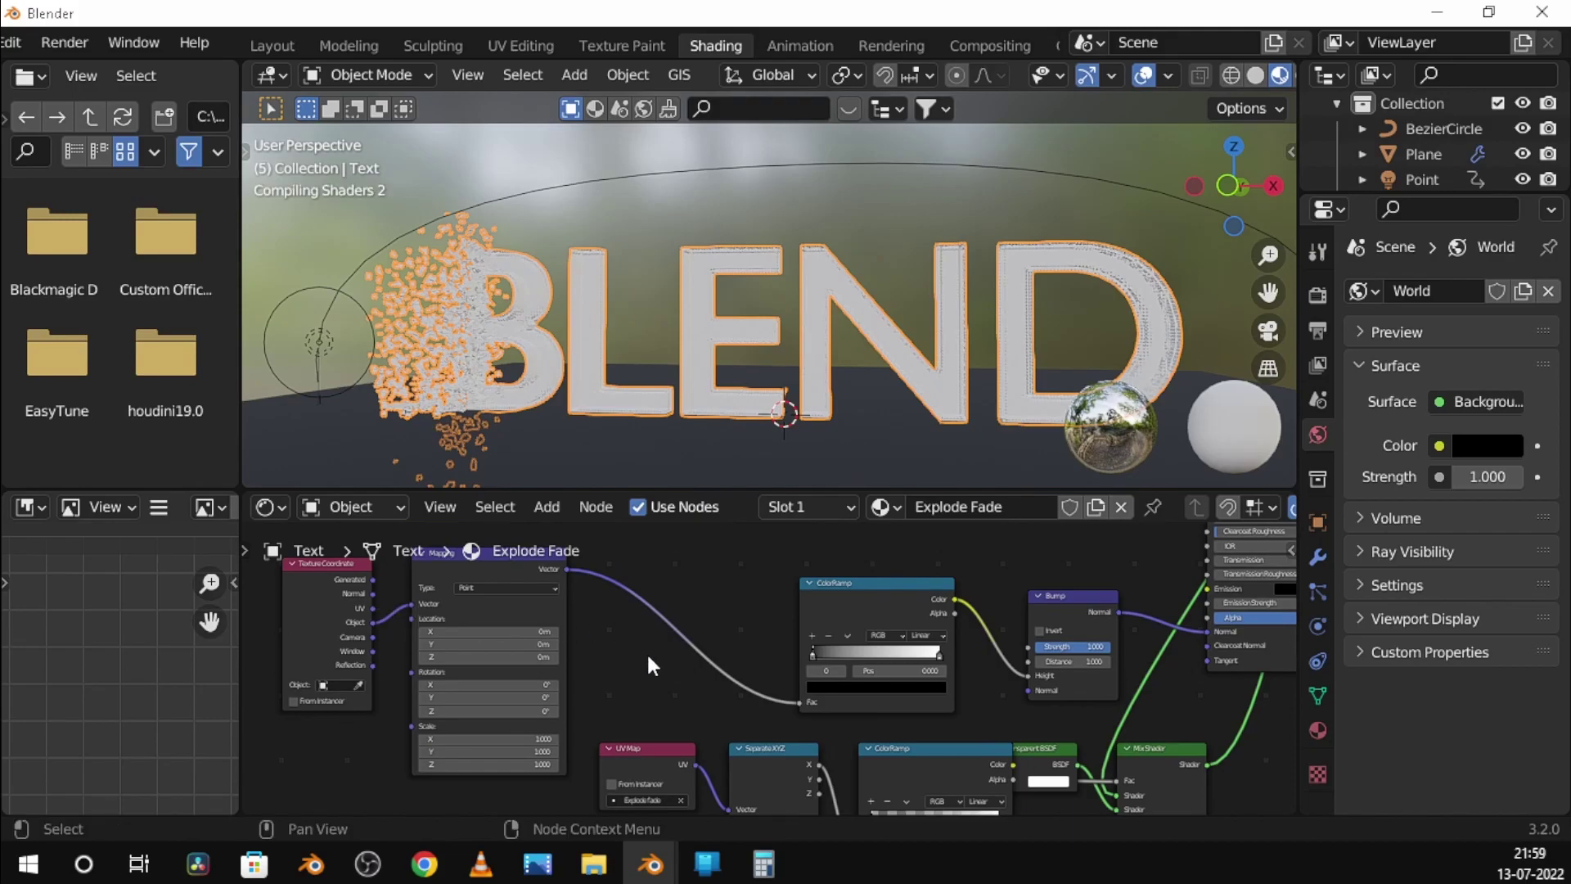
{"action": "middle_click_drag", "start_coordinate": [647, 652], "coordinate": [598, 683]}
Move the ColorRamp's white stop to 0.660
{"action": "scroll", "coordinate": [599, 682], "scroll_direction": "up", "scroll_amount": 1}
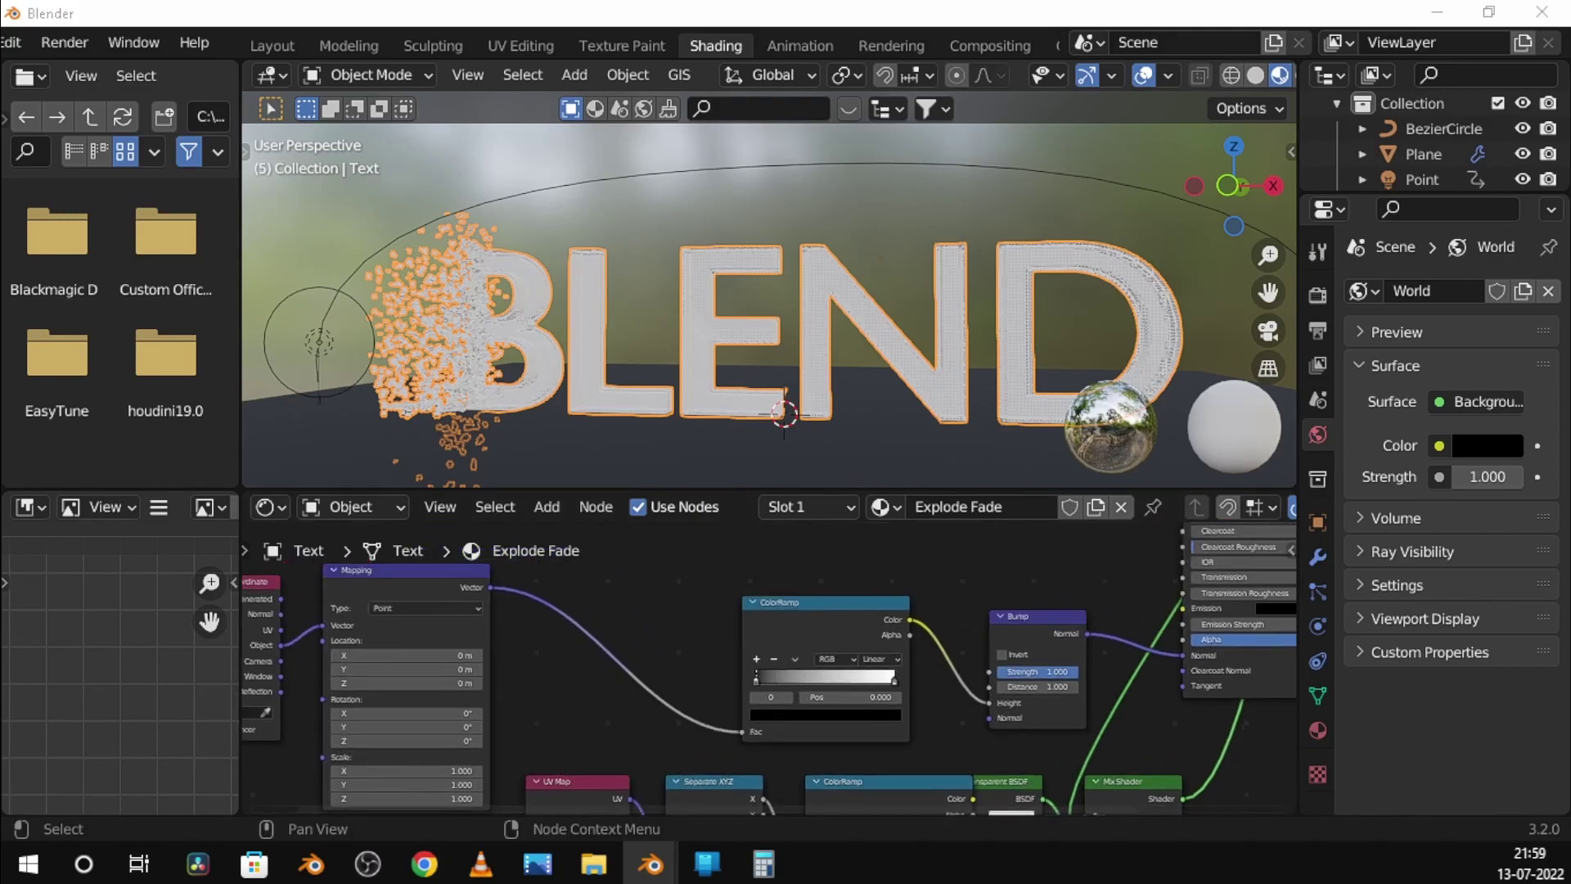
{"action": "scroll", "coordinate": [743, 675], "scroll_direction": "down", "scroll_amount": 1}
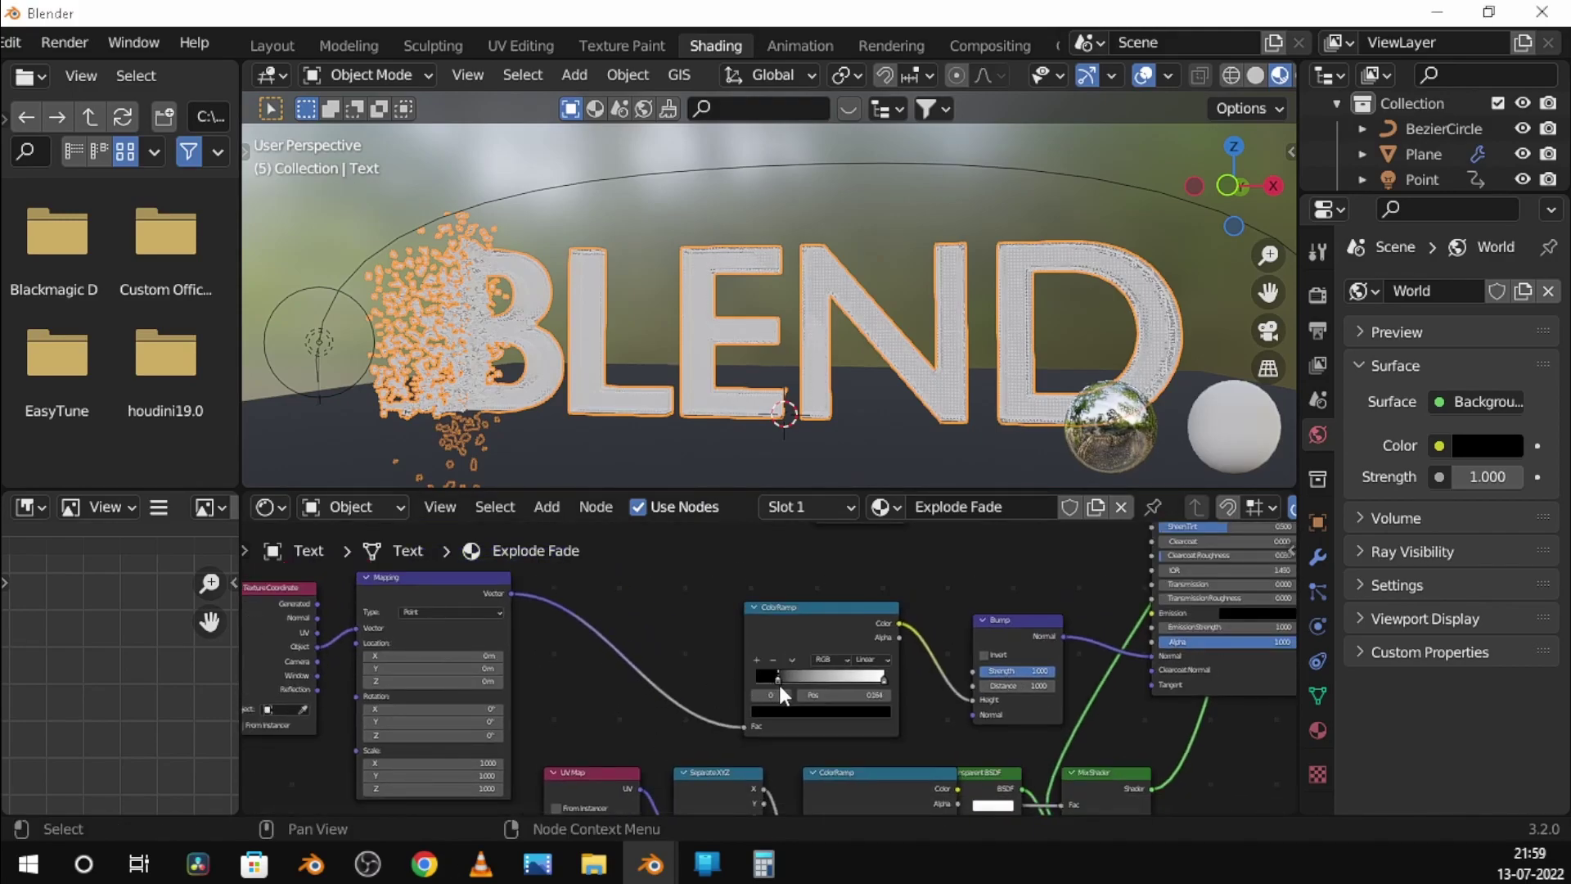
{"action": "left_click_drag", "start_coordinate": [884, 679], "coordinate": [841, 680]}
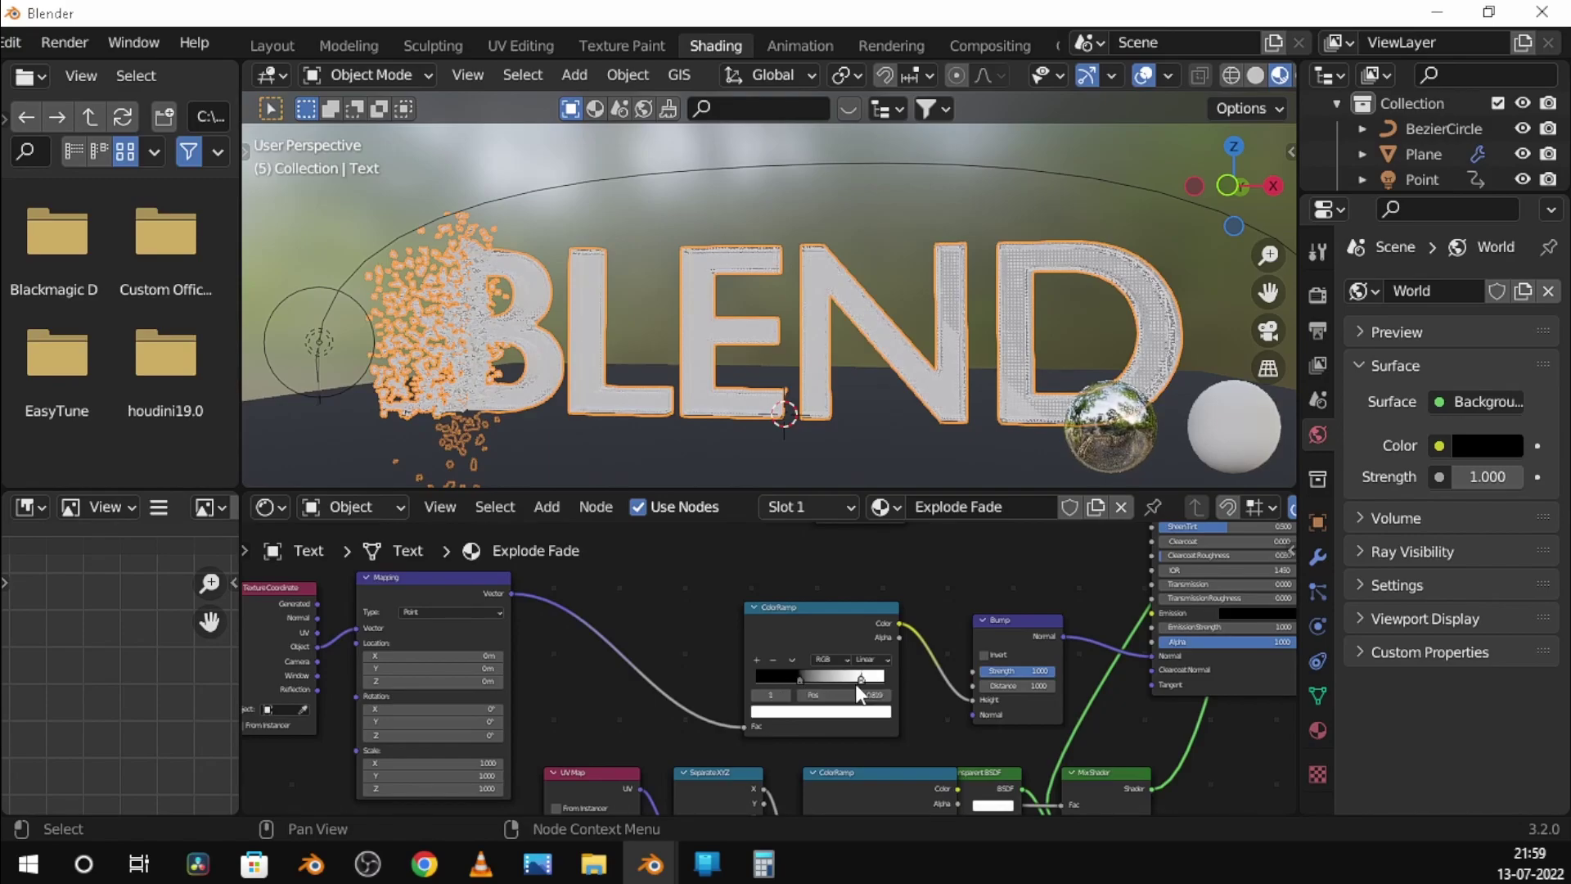
{"action": "scroll", "coordinate": [1014, 231], "scroll_direction": "up", "scroll_amount": 2}
{"action": "scroll", "coordinate": [1016, 233], "scroll_direction": "down", "scroll_amount": 2}
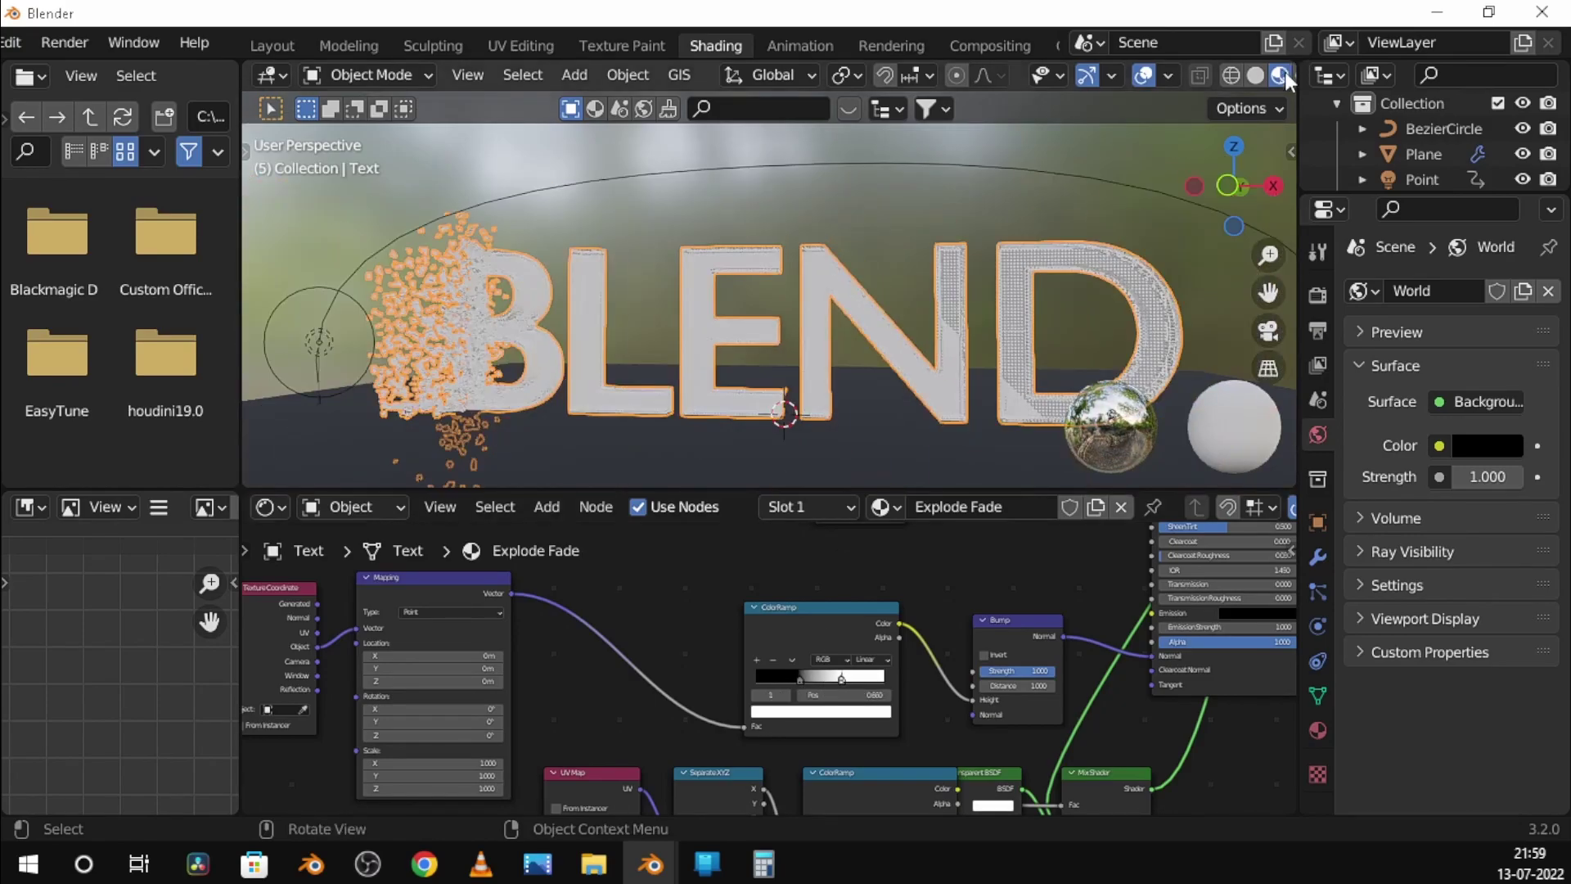
{"action": "scroll", "coordinate": [1285, 71], "scroll_direction": "down", "scroll_amount": 2}
Preview the viewport with scene lights and scene world, then bring up the Add node menu
{"action": "left_click", "coordinate": [1279, 75]}
{"action": "left_click", "coordinate": [1132, 198]}
{"action": "left_click", "coordinate": [1188, 225]}
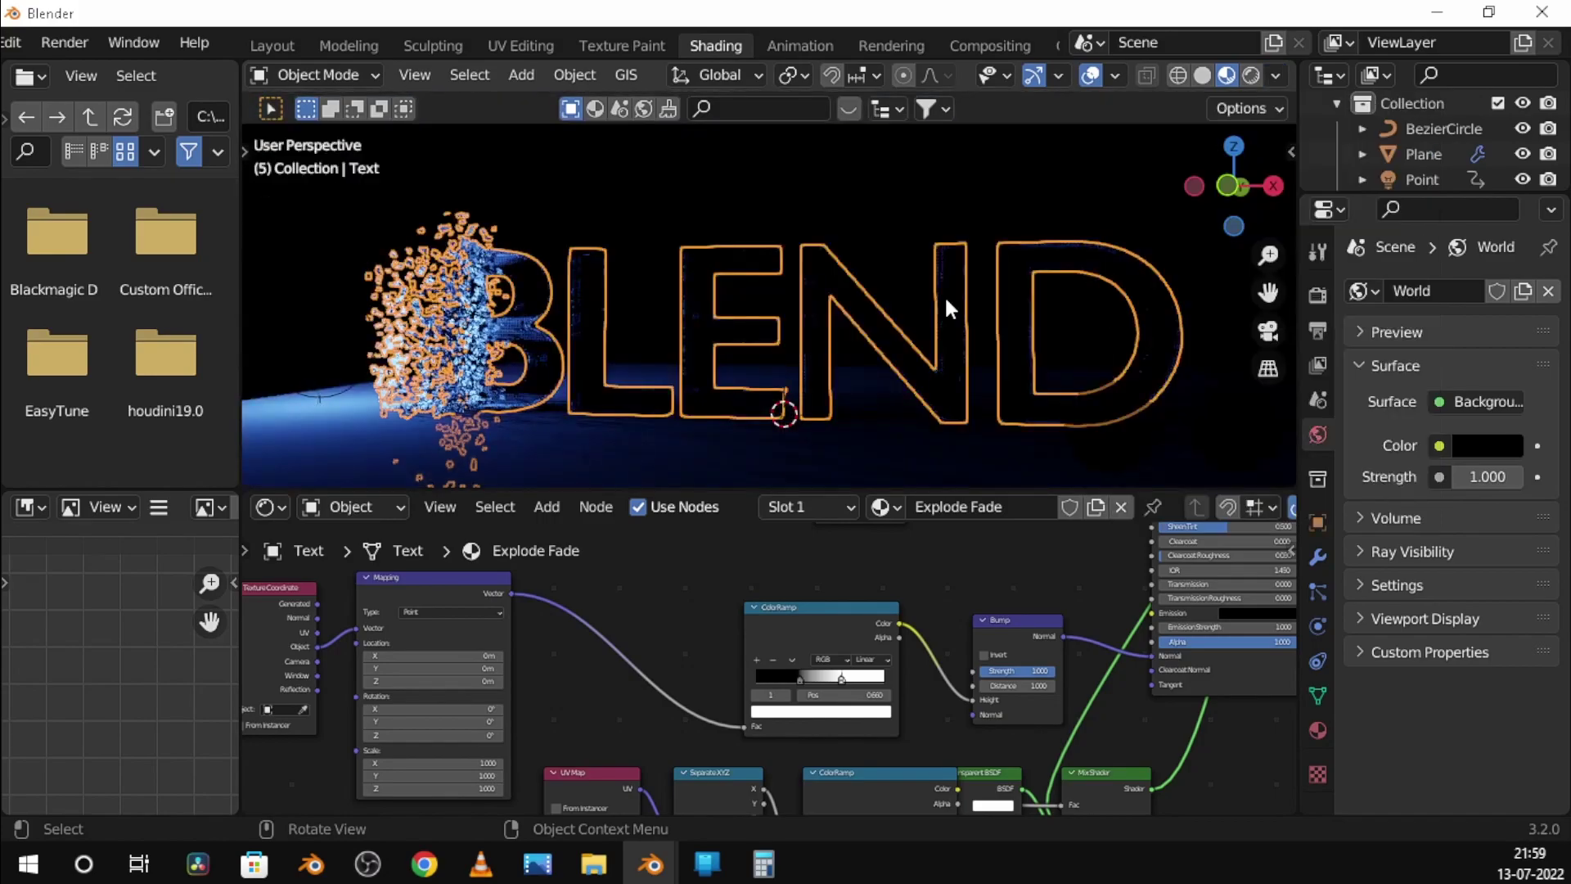
{"action": "scroll", "coordinate": [730, 620], "scroll_direction": "down", "scroll_amount": 1}
{"action": "scroll", "coordinate": [695, 630], "scroll_direction": "down", "scroll_amount": 2}
{"action": "scroll", "coordinate": [695, 637], "scroll_direction": "down", "scroll_amount": 2}
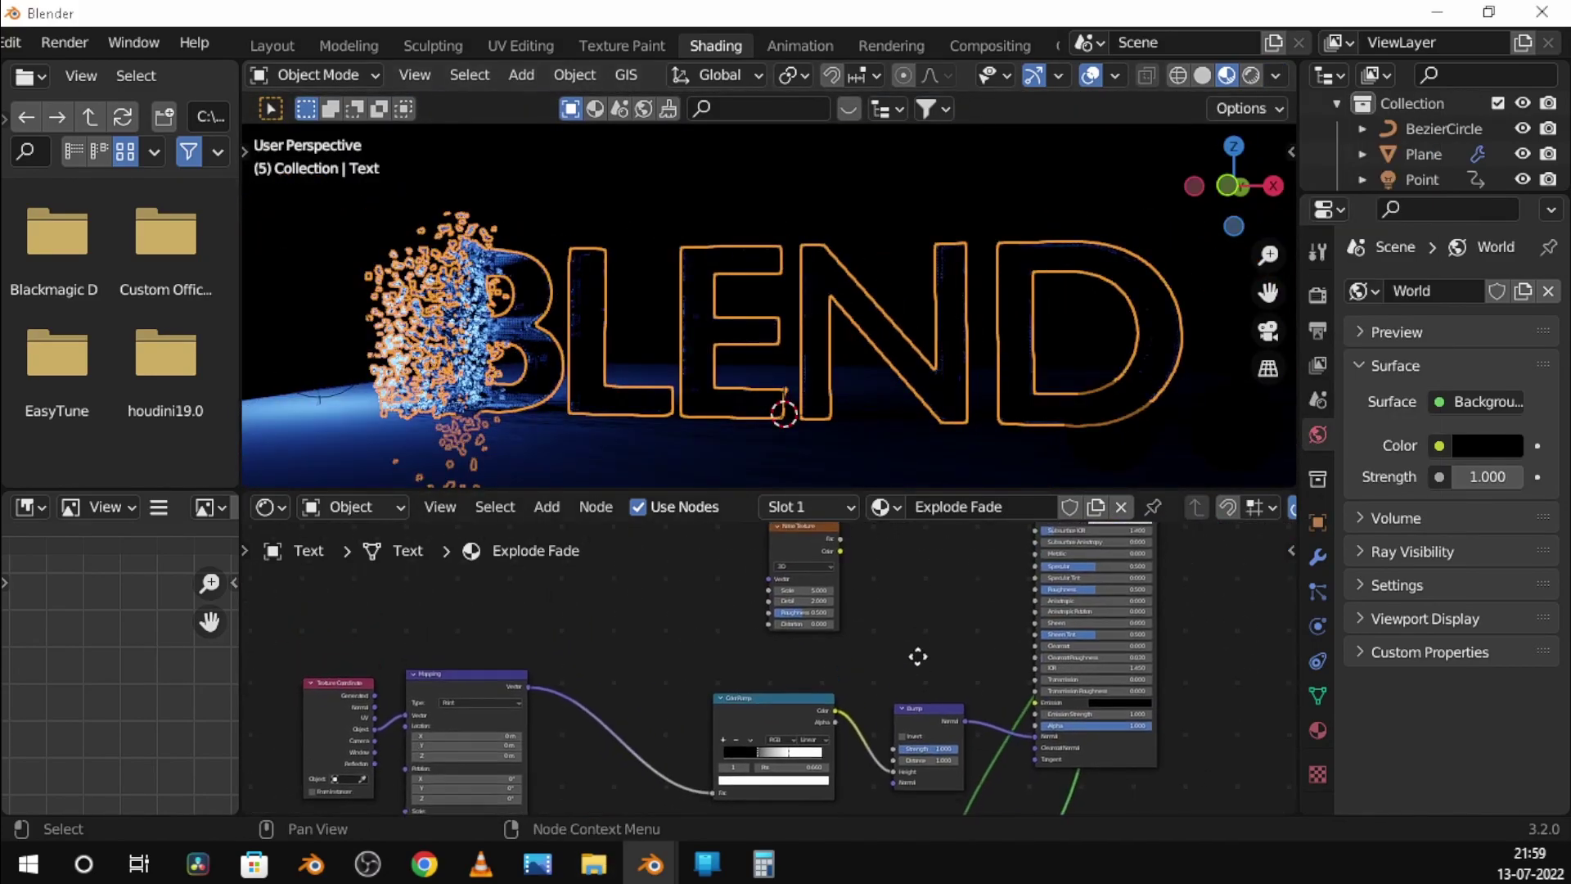
{"action": "scroll", "coordinate": [916, 652], "scroll_direction": "up", "scroll_amount": 2, "text": "shift"}
{"action": "key", "text": "shift+a"}
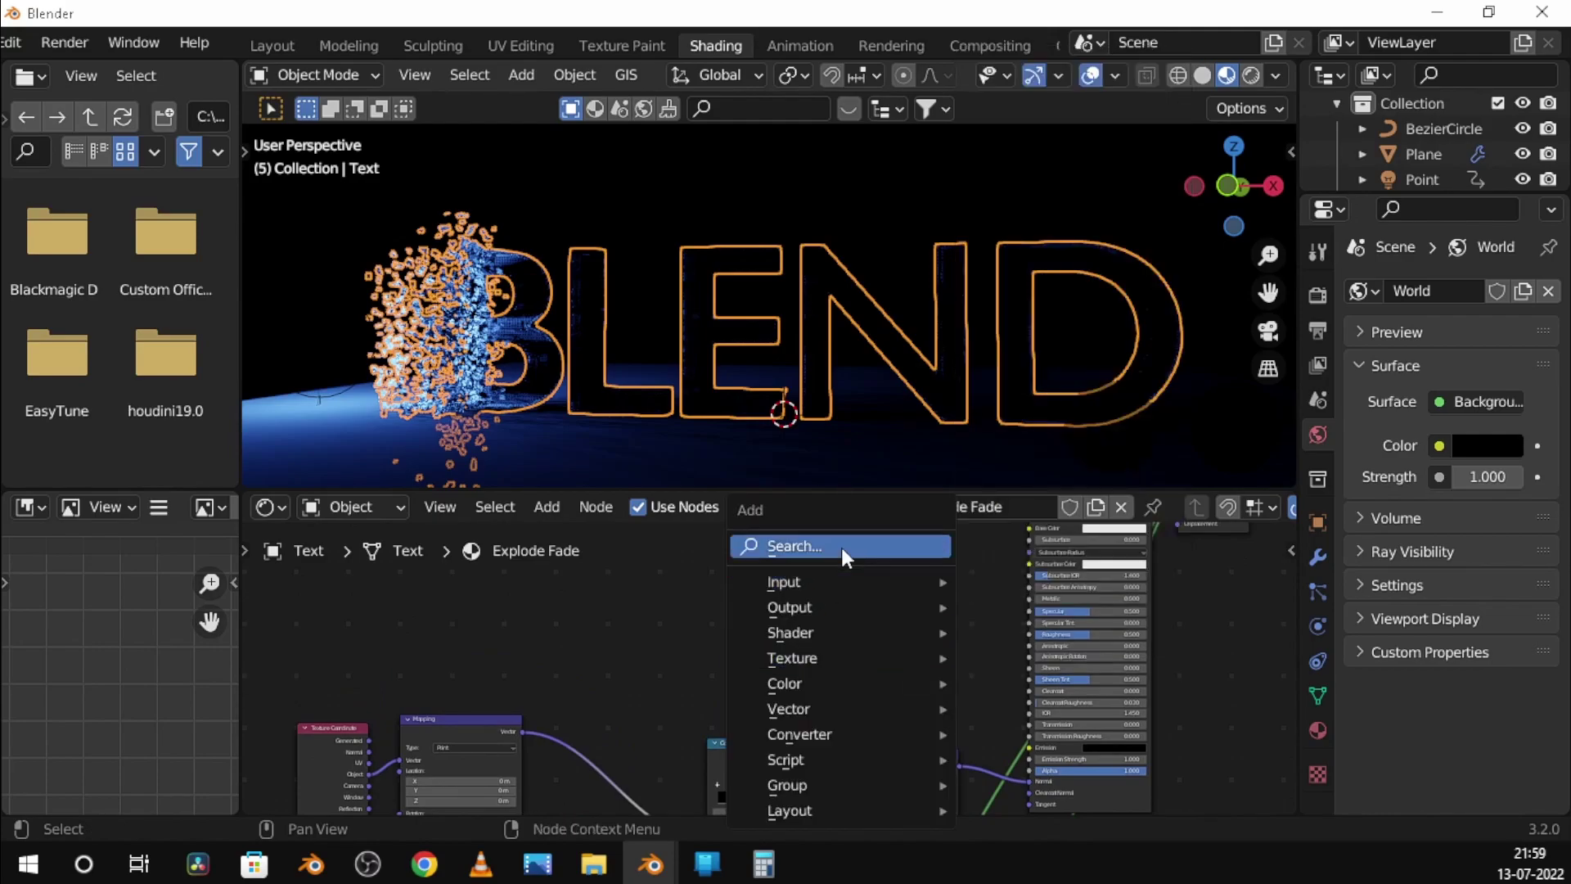
Add a second ColorRamp and feed its Color into the Roughness input
{"action": "left_click", "coordinate": [841, 547]}
{"action": "type", "text": "colo"}
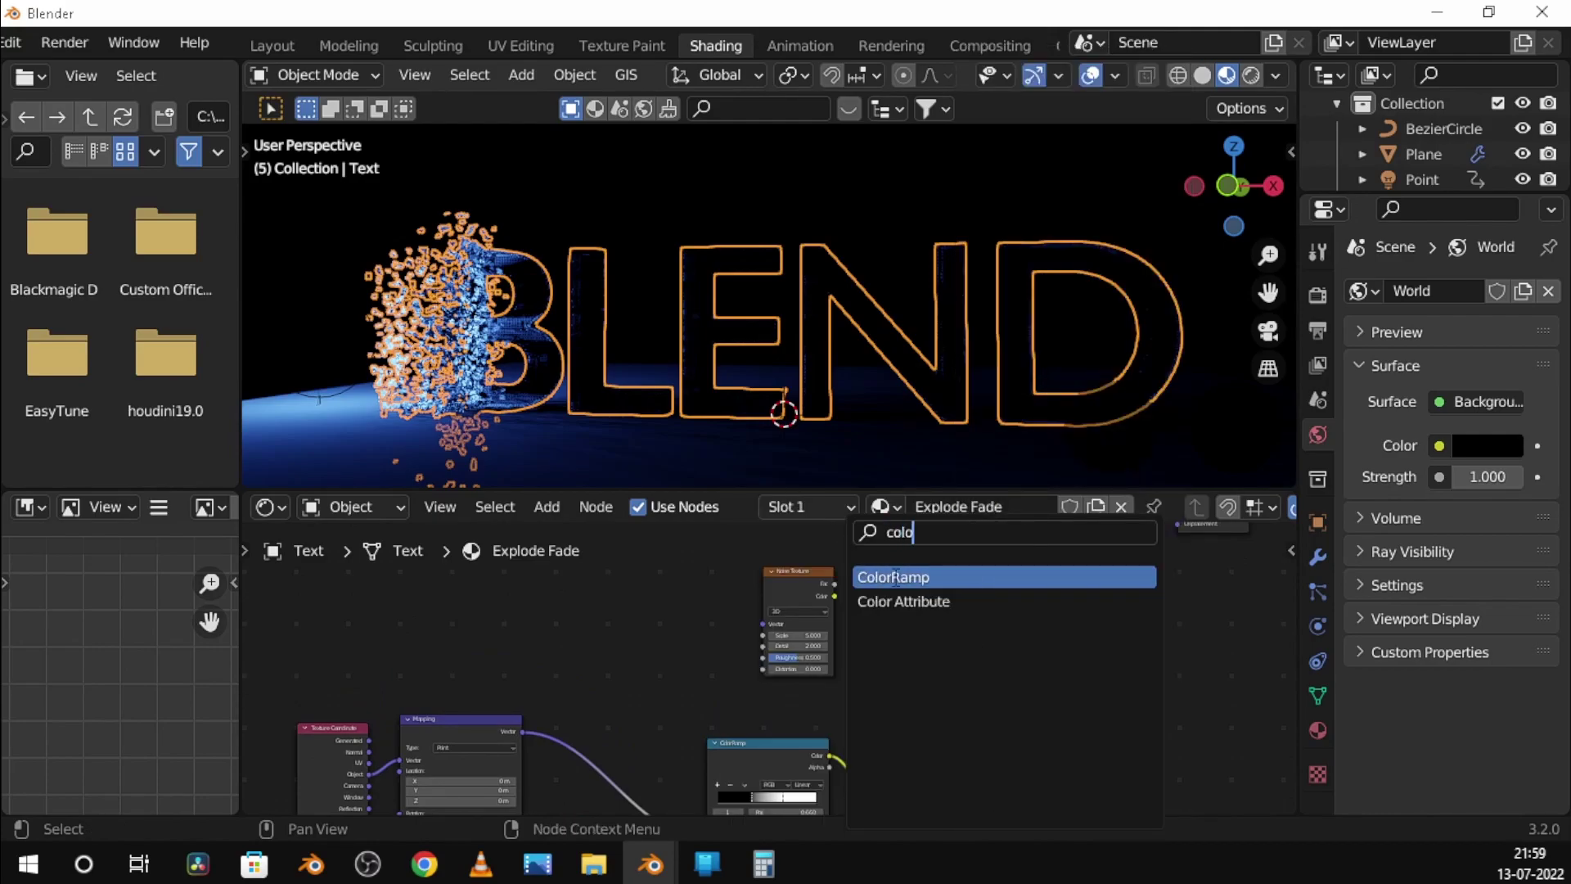
{"action": "left_click", "coordinate": [895, 578]}
{"action": "left_click", "coordinate": [959, 598]}
{"action": "left_click_drag", "start_coordinate": [1038, 562], "coordinate": [1057, 570]}
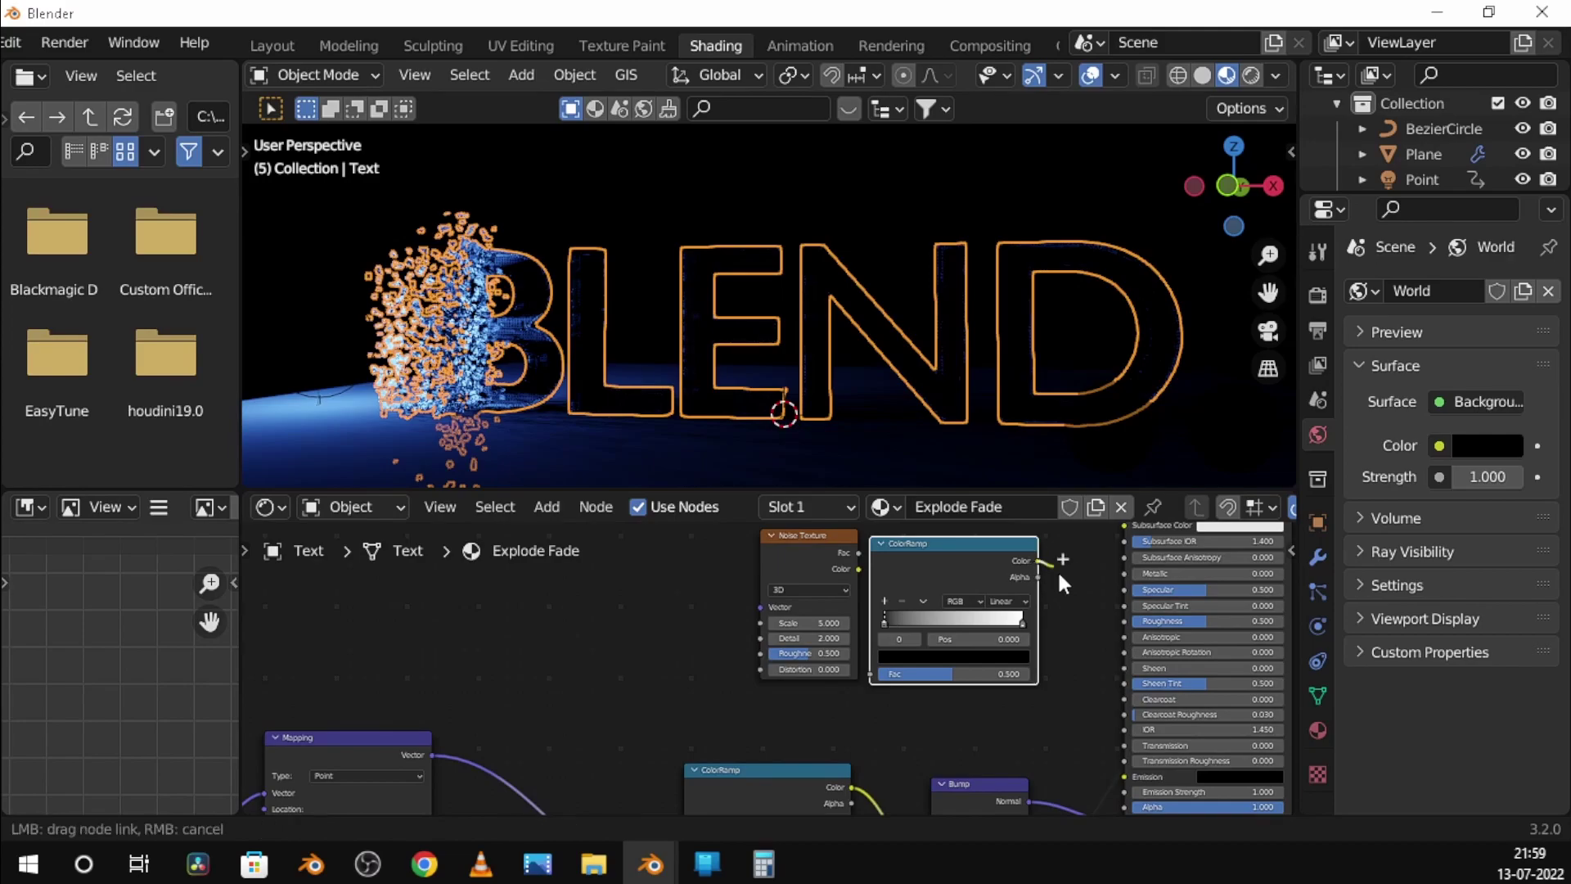
{"action": "left_click_drag", "start_coordinate": [1126, 616], "coordinate": [1127, 615]}
Place the Noise Texture beside the ColorRamp and connect the Mapping vector to it
{"action": "scroll", "coordinate": [843, 610], "scroll_direction": "up", "scroll_amount": 1}
{"action": "mouse_move", "coordinate": [843, 611]}
{"action": "left_mouse_down"}
{"action": "mouse_move", "coordinate": [783, 607]}
{"action": "mouse_move", "coordinate": [881, 726]}
{"action": "left_mouse_up"}
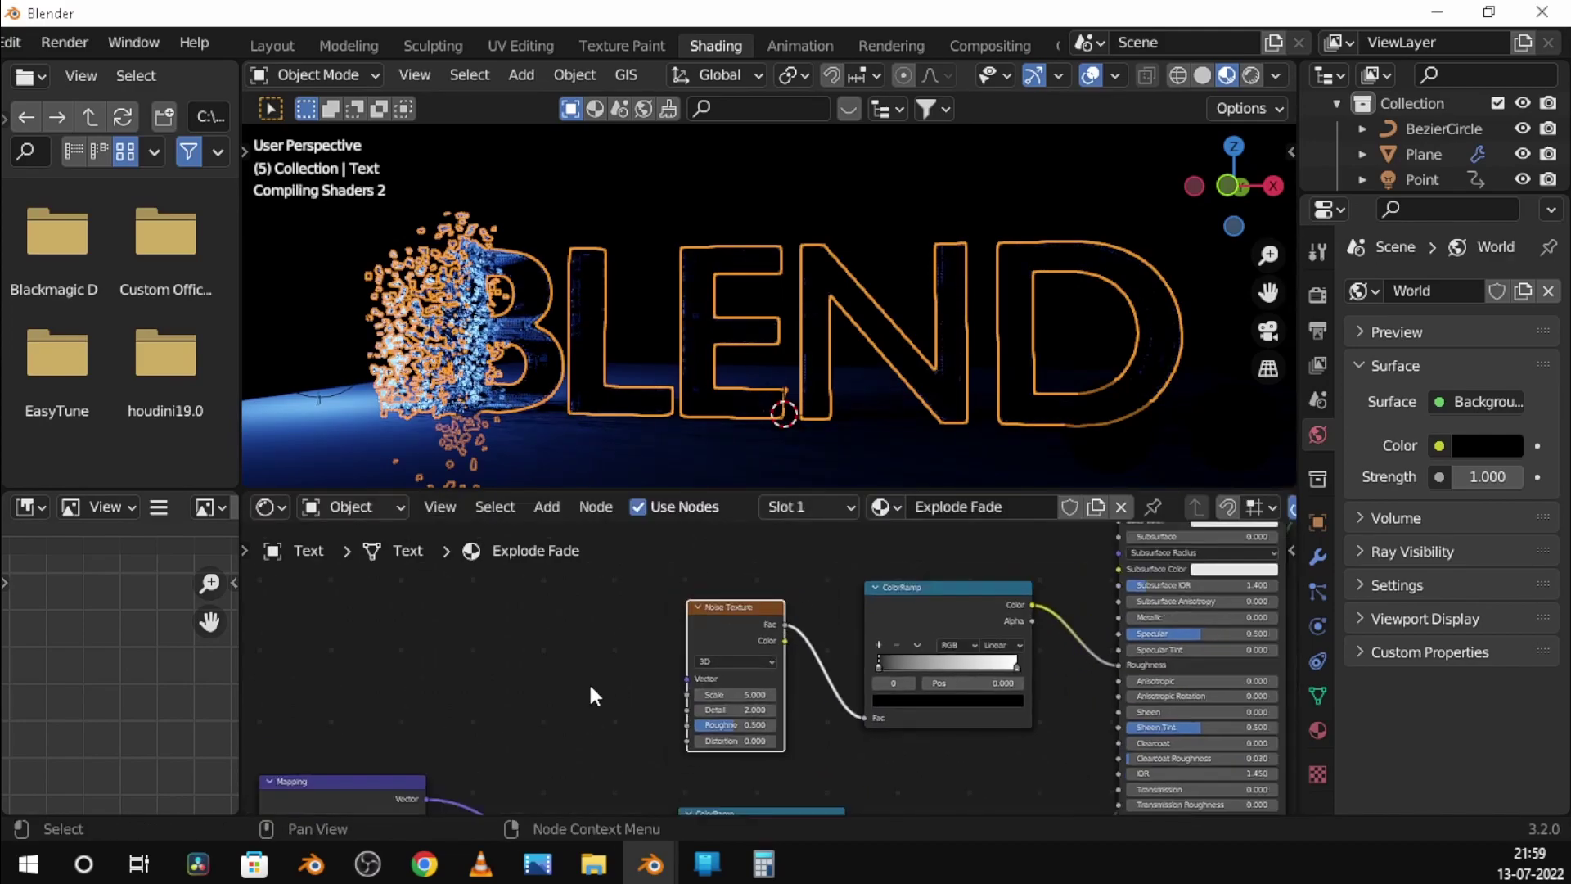
{"action": "scroll", "coordinate": [532, 695], "scroll_direction": "down", "scroll_amount": 1}
{"action": "mouse_move", "coordinate": [464, 729]}
{"action": "left_mouse_down"}
{"action": "mouse_move", "coordinate": [725, 609]}
{"action": "mouse_move", "coordinate": [818, 618]}
{"action": "left_mouse_up"}
{"action": "scroll", "coordinate": [699, 557], "scroll_direction": "up", "scroll_amount": 1}
{"action": "scroll", "coordinate": [700, 563], "scroll_direction": "up", "scroll_amount": 1}
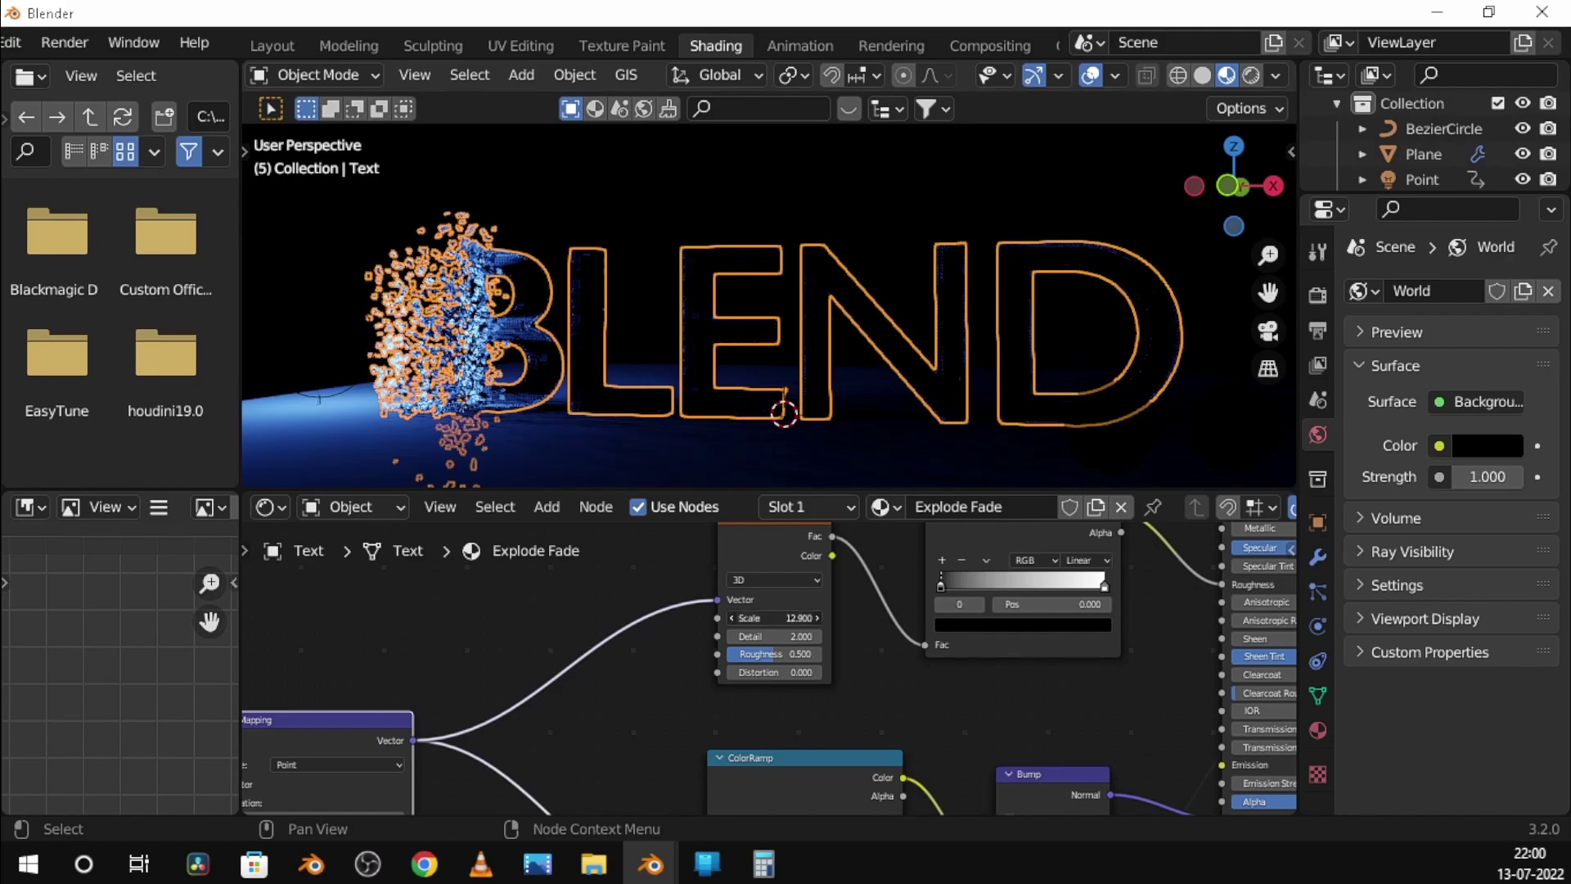
Set the Noise Texture to scale 13.4, detail 16 and roughness 0.632
{"action": "key", "text": "g"}
{"action": "left_click", "coordinate": [791, 665]}
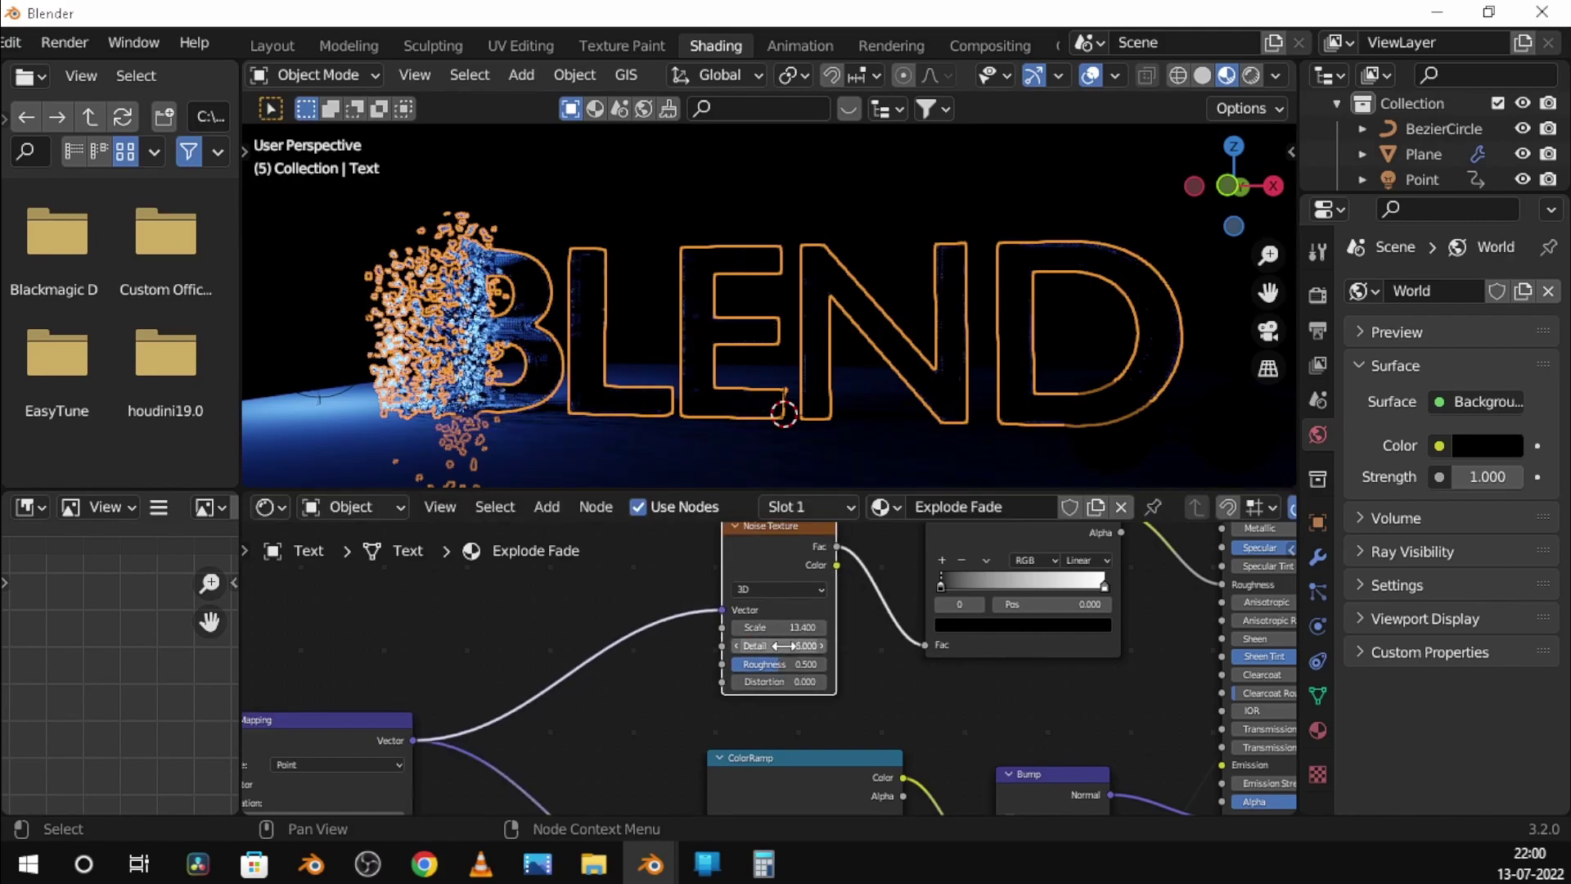
{"action": "left_click_drag", "start_coordinate": [771, 671], "coordinate": [811, 671]}
{"action": "scroll", "coordinate": [567, 394], "scroll_direction": "up", "scroll_amount": 3}
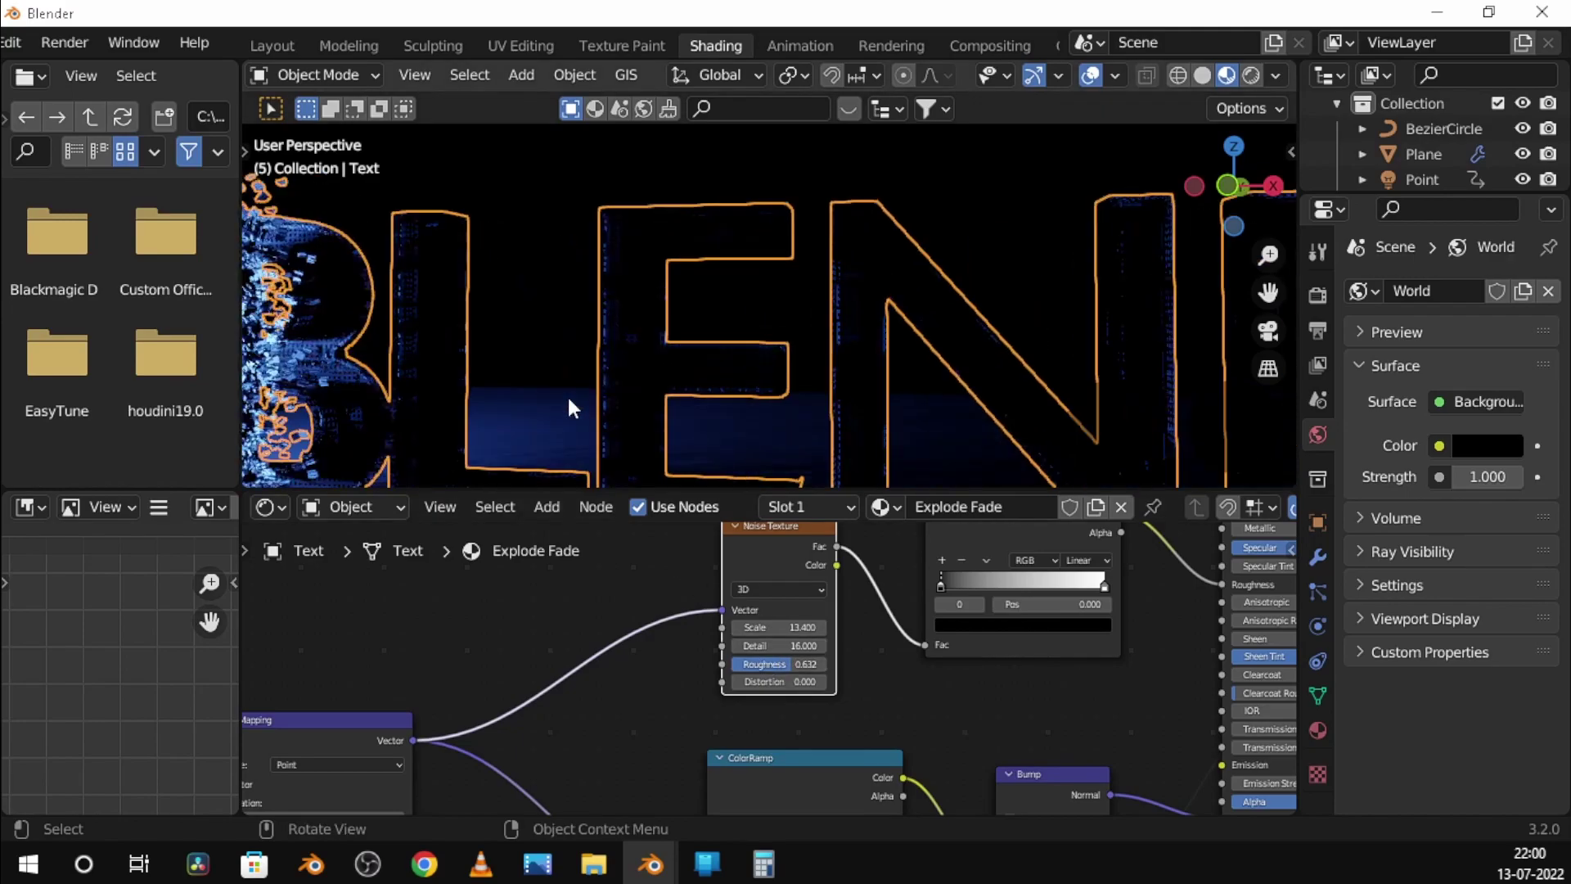
Orbit around the BLEND text, then move the Texture Coordinate node up and right
{"action": "mouse_move", "coordinate": [567, 394]}
{"action": "middle_mouse_down"}
{"action": "mouse_move", "coordinate": [597, 406]}
{"action": "mouse_move", "coordinate": [616, 391]}
{"action": "middle_mouse_up"}
{"action": "scroll", "coordinate": [615, 391], "scroll_direction": "down", "scroll_amount": 3}
{"action": "scroll", "coordinate": [640, 391], "scroll_direction": "up", "scroll_amount": 3}
{"action": "scroll", "coordinate": [640, 391], "scroll_direction": "down", "scroll_amount": 3}
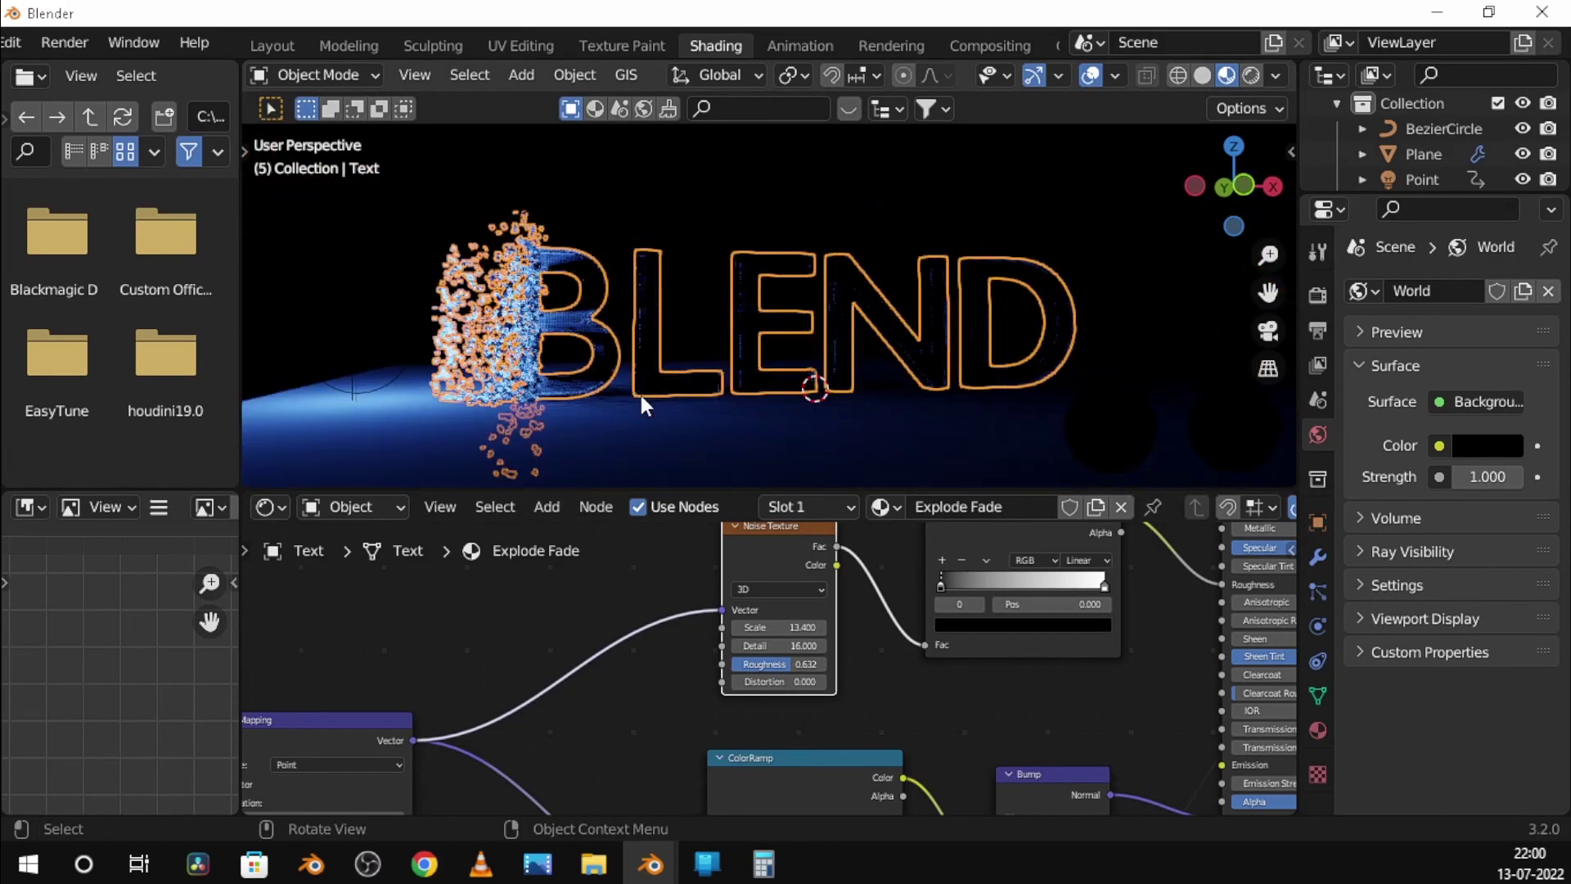
{"action": "scroll", "coordinate": [634, 669], "scroll_direction": "down", "scroll_amount": 2}
{"action": "scroll", "coordinate": [591, 682], "scroll_direction": "down", "scroll_amount": 1}
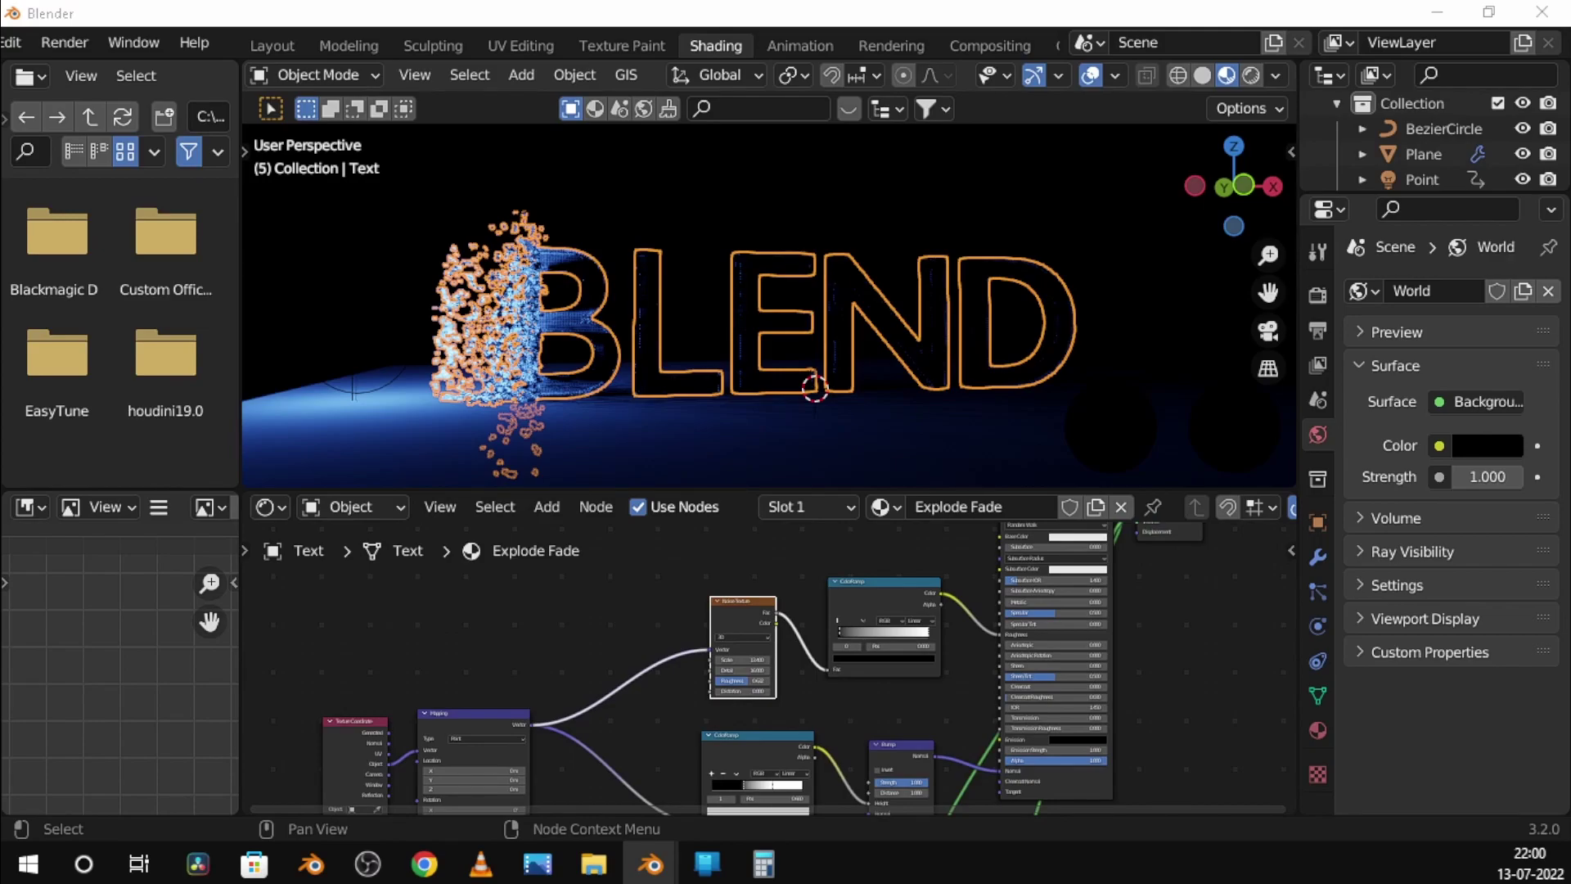
{"action": "mouse_move", "coordinate": [614, 736]}
{"action": "middle_mouse_down"}
{"action": "mouse_move", "coordinate": [630, 615]}
{"action": "mouse_move", "coordinate": [660, 731]}
{"action": "middle_mouse_up"}
{"action": "mouse_move", "coordinate": [389, 713]}
{"action": "left_mouse_down"}
{"action": "mouse_move", "coordinate": [446, 653]}
{"action": "mouse_move", "coordinate": [929, 701]}
{"action": "left_mouse_up"}
{"action": "scroll", "coordinate": [442, 616], "scroll_direction": "down", "scroll_amount": 2}
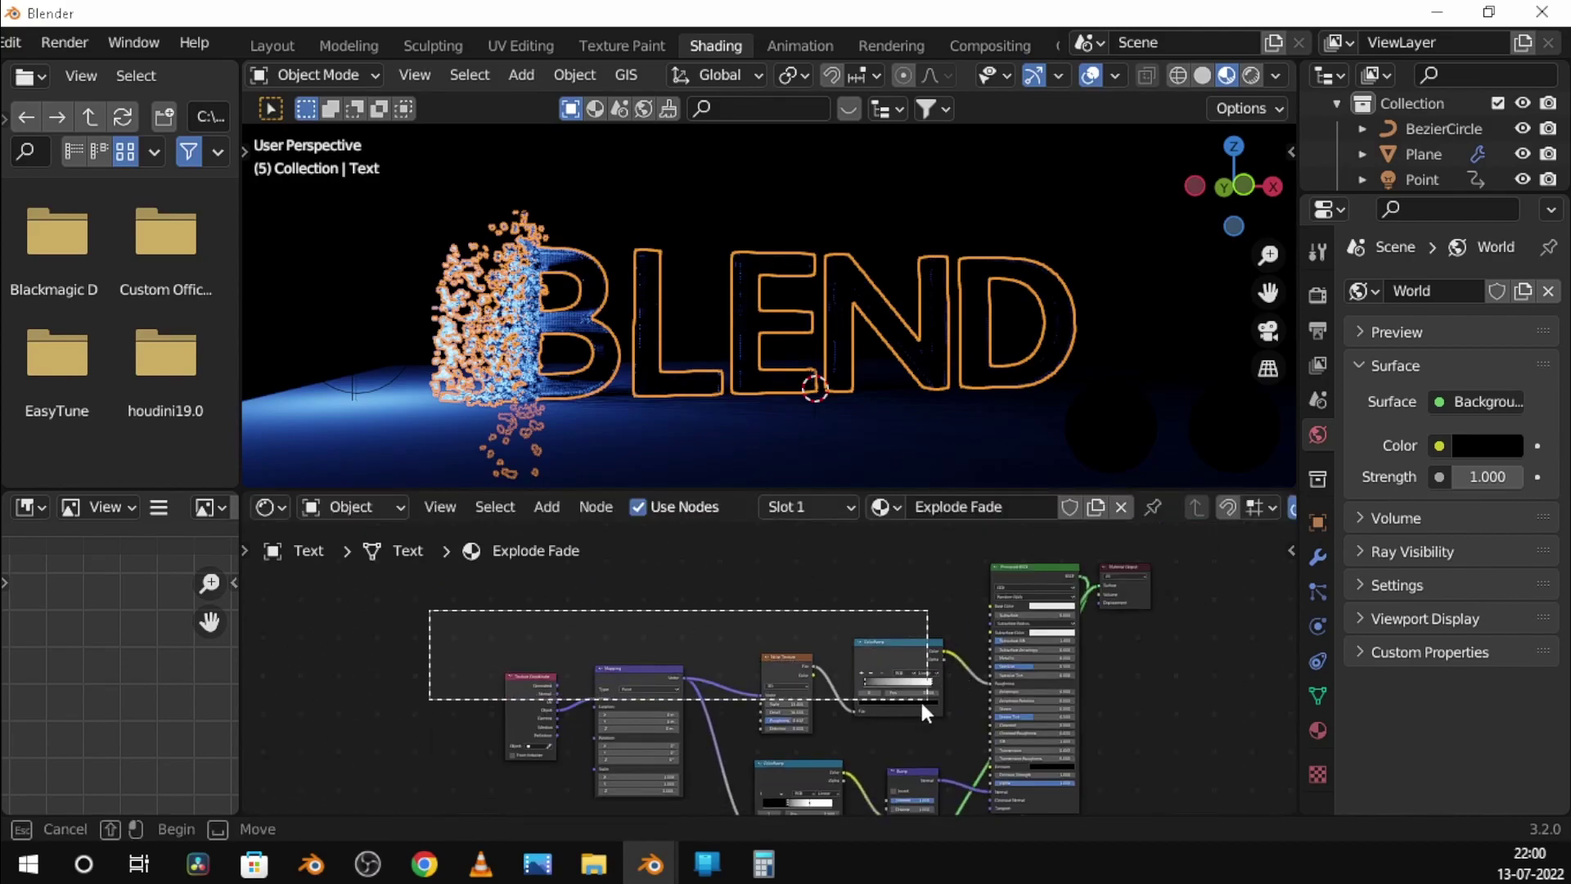
Spread out the node rows and move the Material Output node to the right
{"action": "key", "text": "g"}
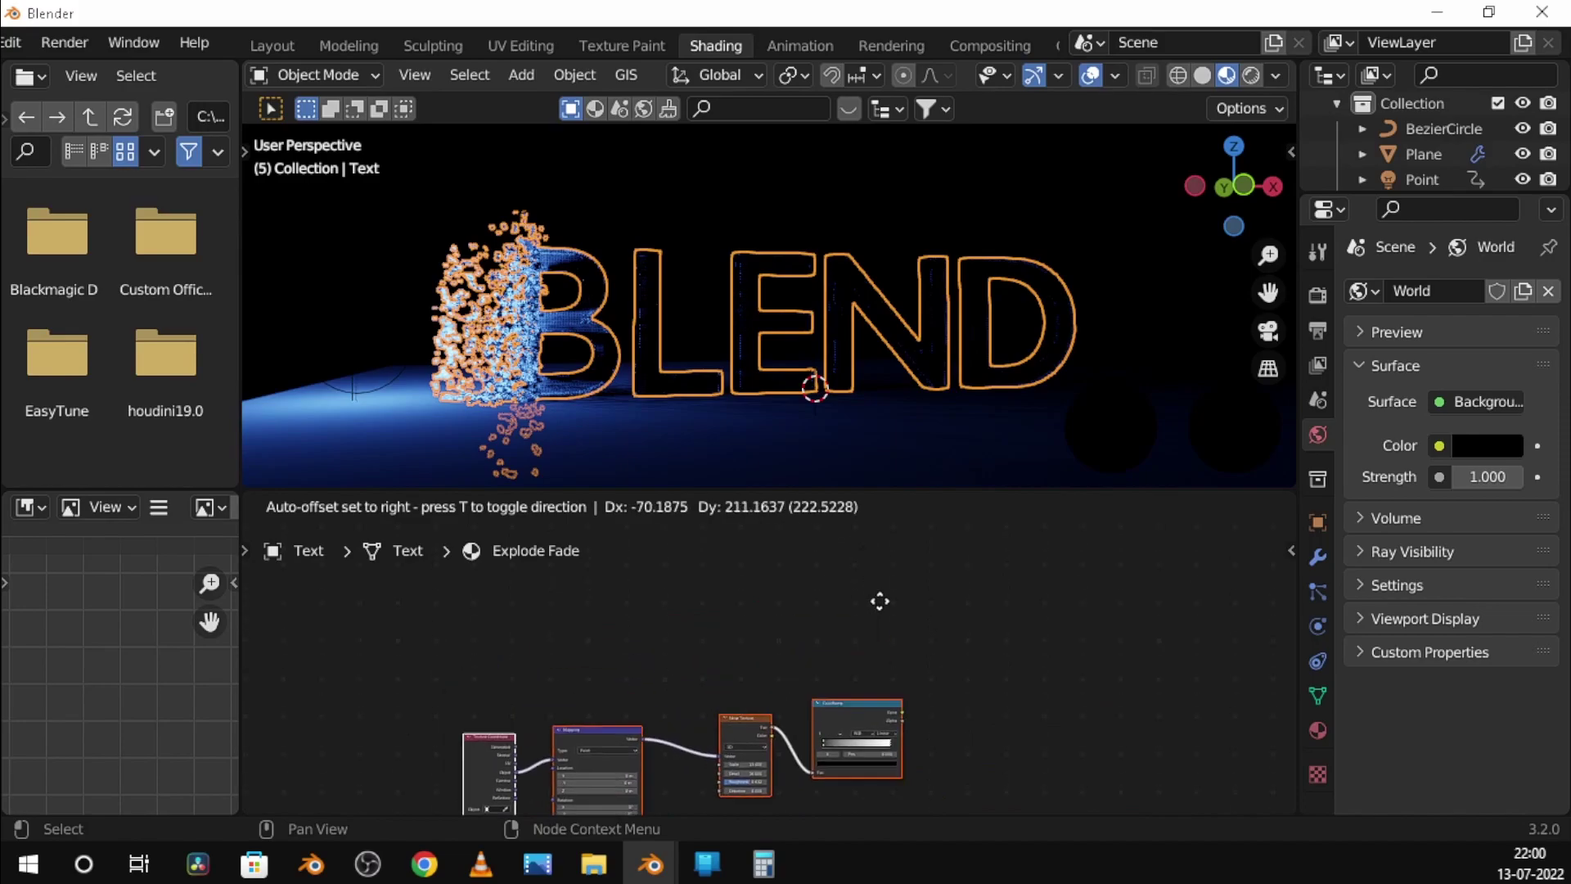
{"action": "left_click", "coordinate": [704, 577]}
{"action": "key", "text": "Home"}
{"action": "key", "text": "g"}
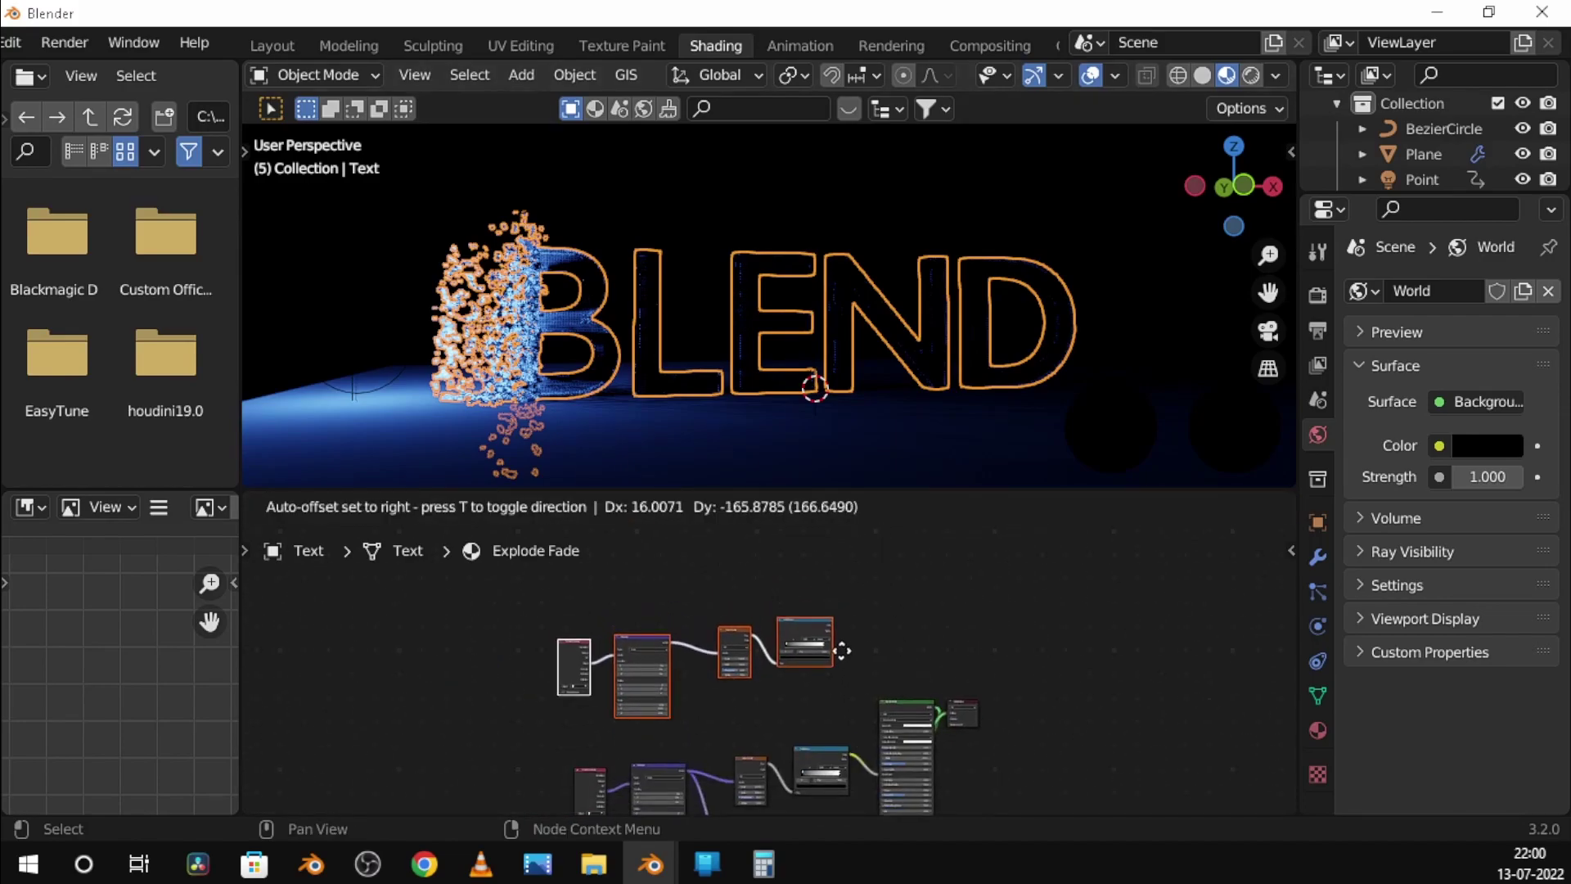
{"action": "left_click", "coordinate": [907, 724]}
{"action": "scroll", "coordinate": [917, 728], "scroll_direction": "up", "scroll_amount": 2}
{"action": "scroll", "coordinate": [933, 696], "scroll_direction": "up", "scroll_amount": 2}
{"action": "scroll", "coordinate": [939, 670], "scroll_direction": "up", "scroll_amount": 1}
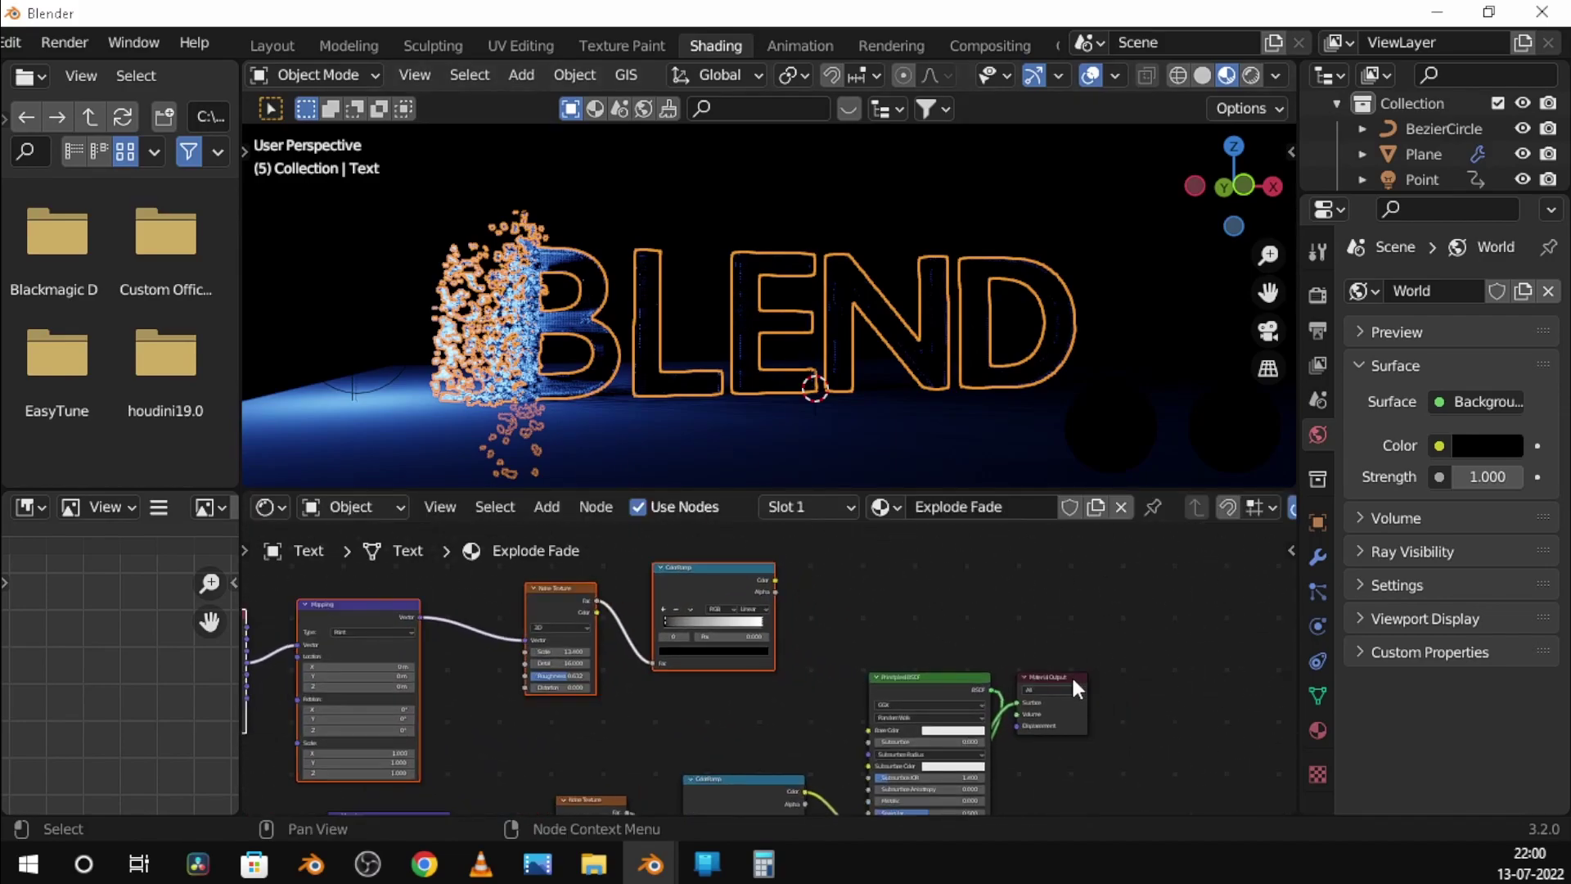
{"action": "left_click_drag", "start_coordinate": [1072, 699], "coordinate": [1195, 655]}
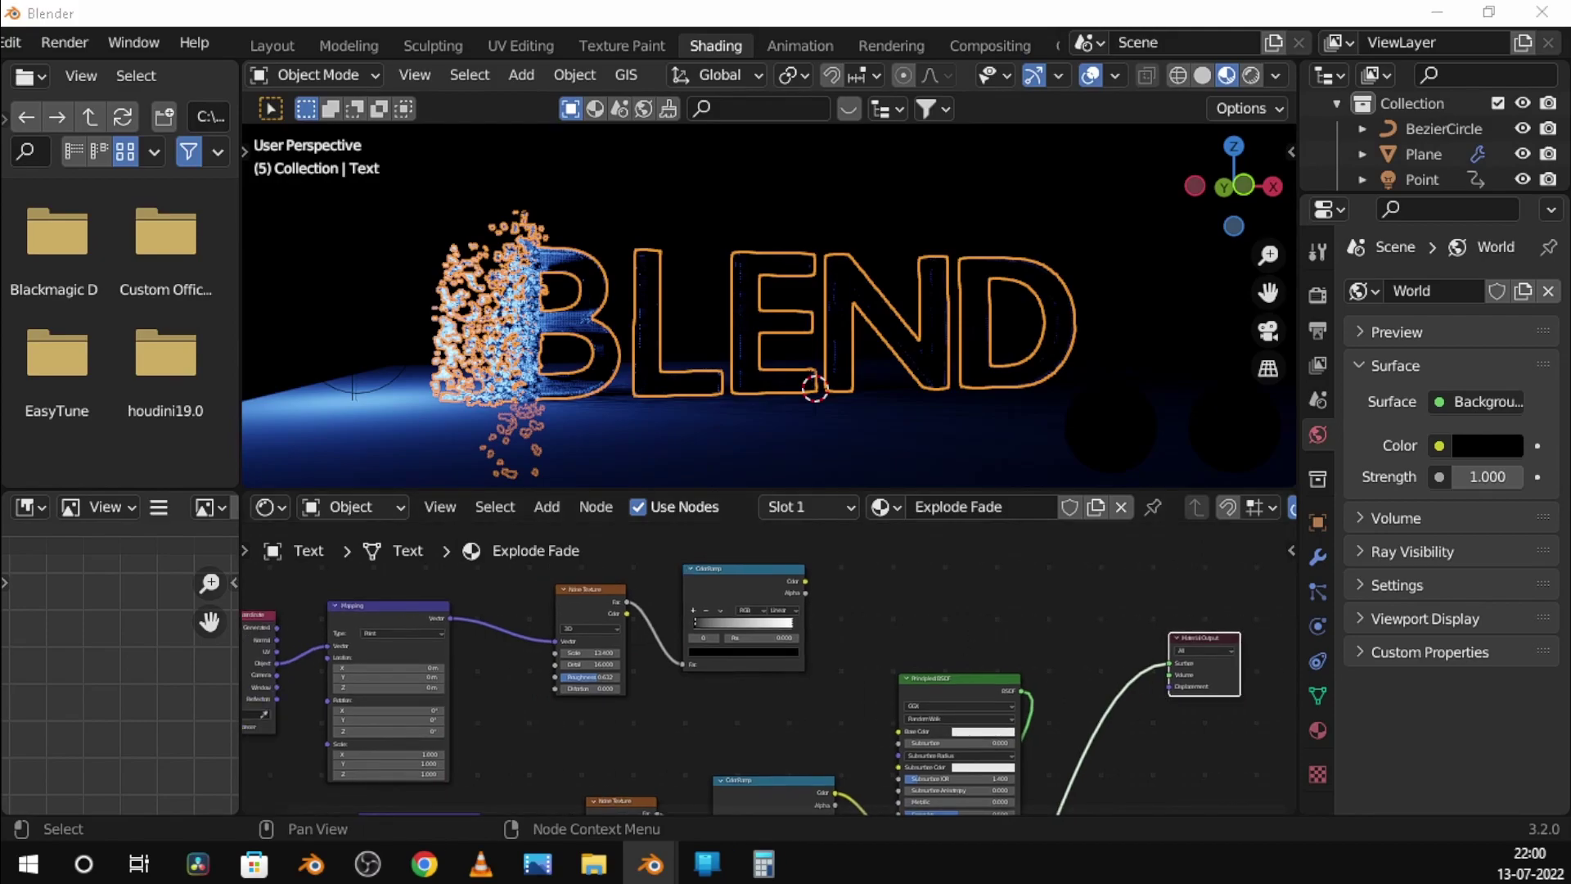
Add a Mix Shader and route the Principled BSDF through it
{"action": "key", "text": "shift+a"}
{"action": "left_click", "coordinate": [924, 544]}
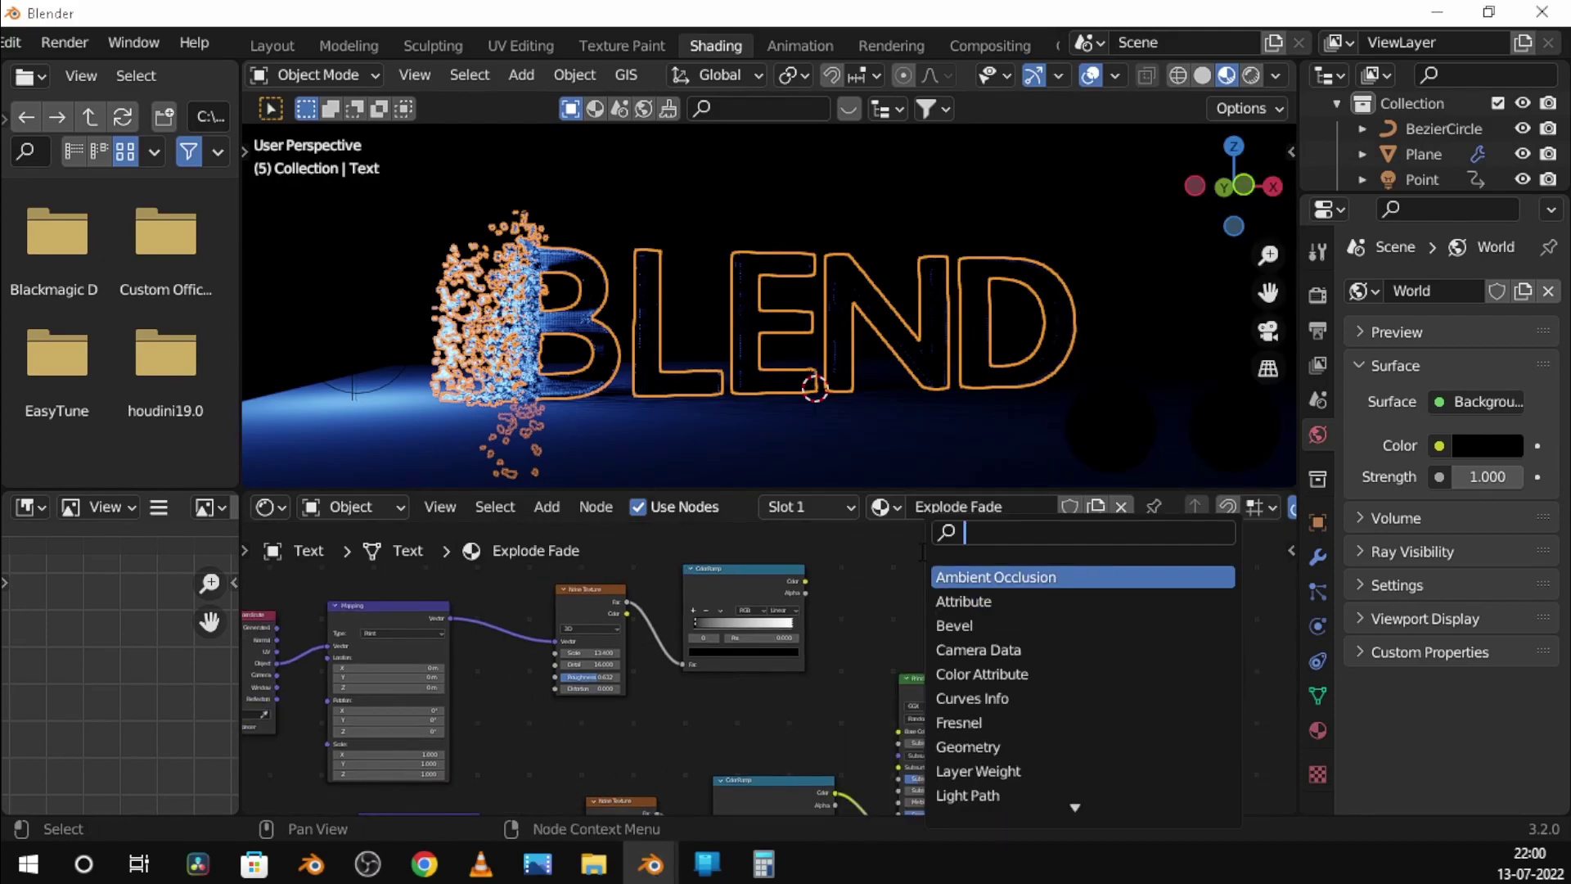
{"action": "type", "text": "mix"}
{"action": "left_click", "coordinate": [972, 600]}
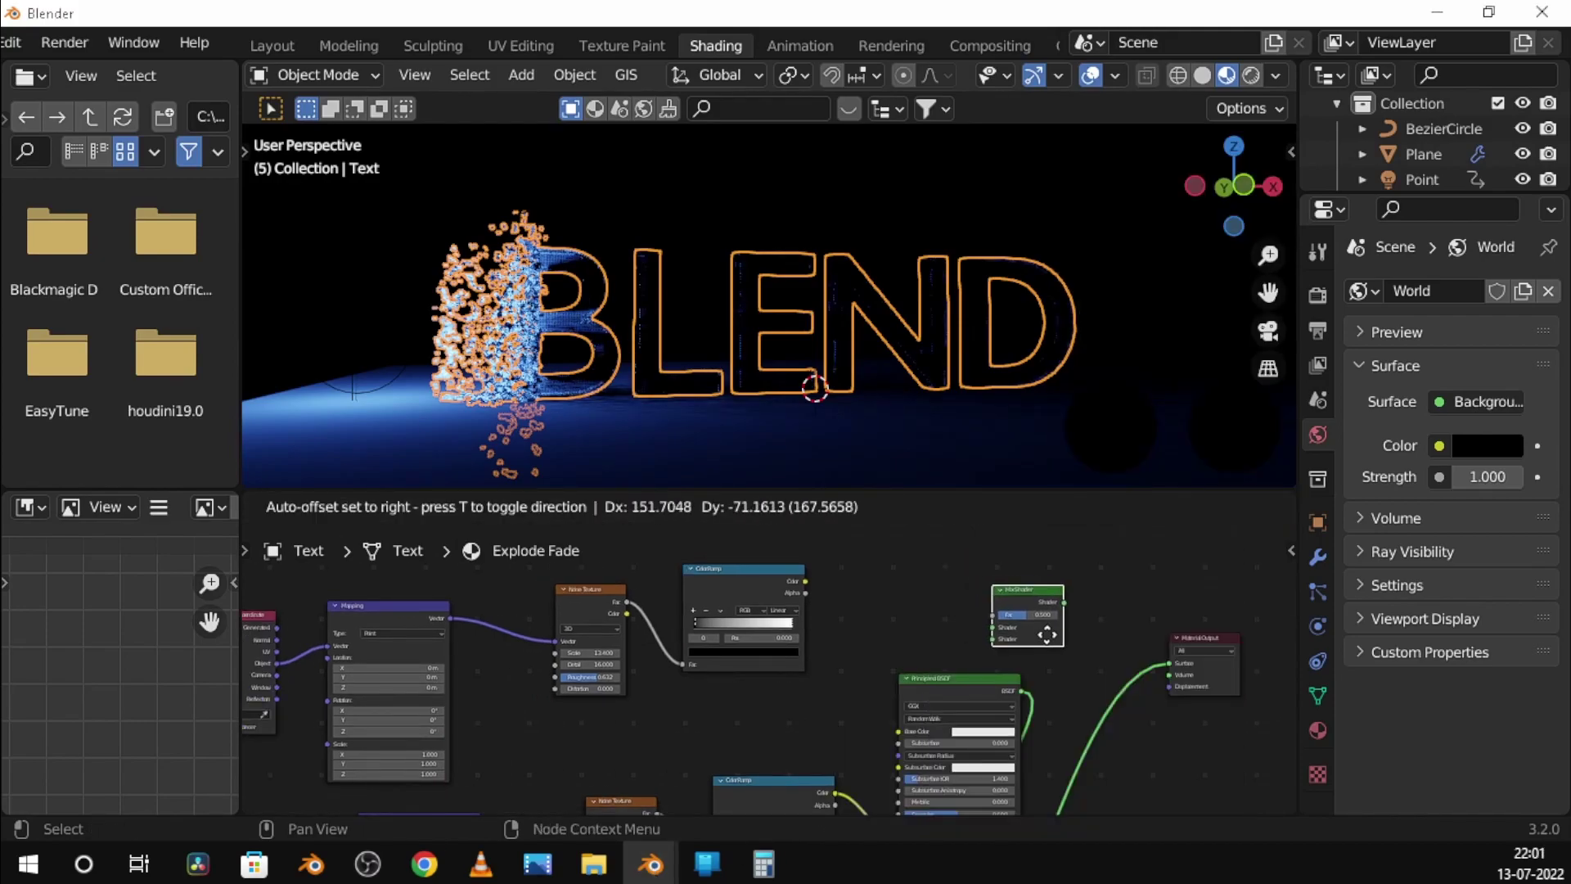
{"action": "left_click", "coordinate": [1100, 605]}
{"action": "left_click_drag", "start_coordinate": [1022, 690], "coordinate": [1061, 625]}
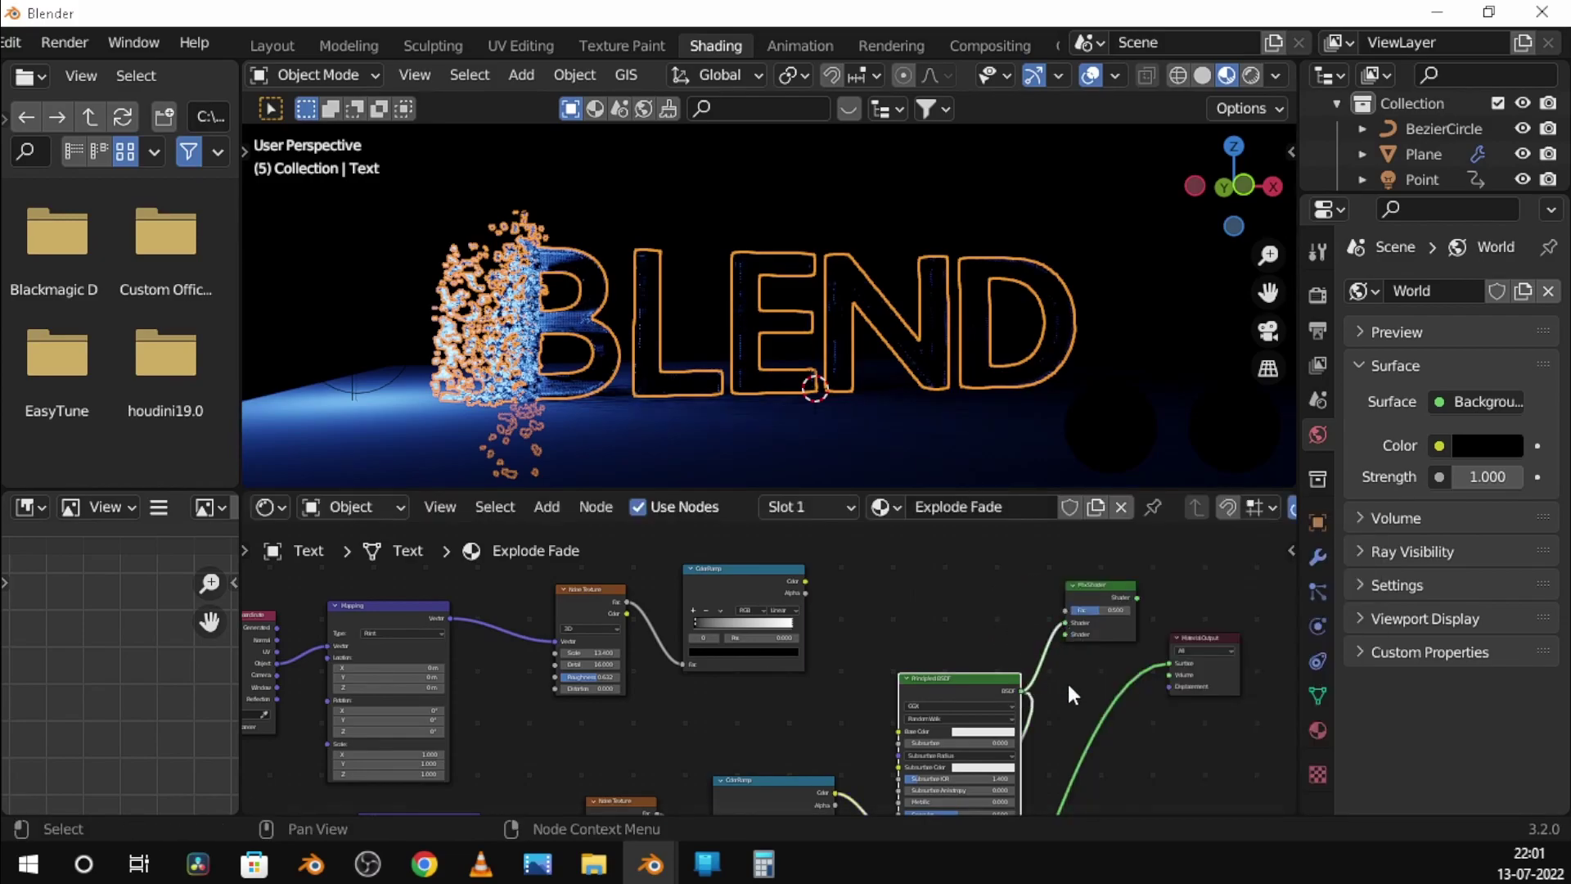
{"action": "scroll", "coordinate": [1059, 680], "scroll_direction": "down", "scroll_amount": 2}
Add an Emission node into the Mix Shader's second shader, with the ColorRamp driving Fac
{"action": "key", "text": "shift+a"}
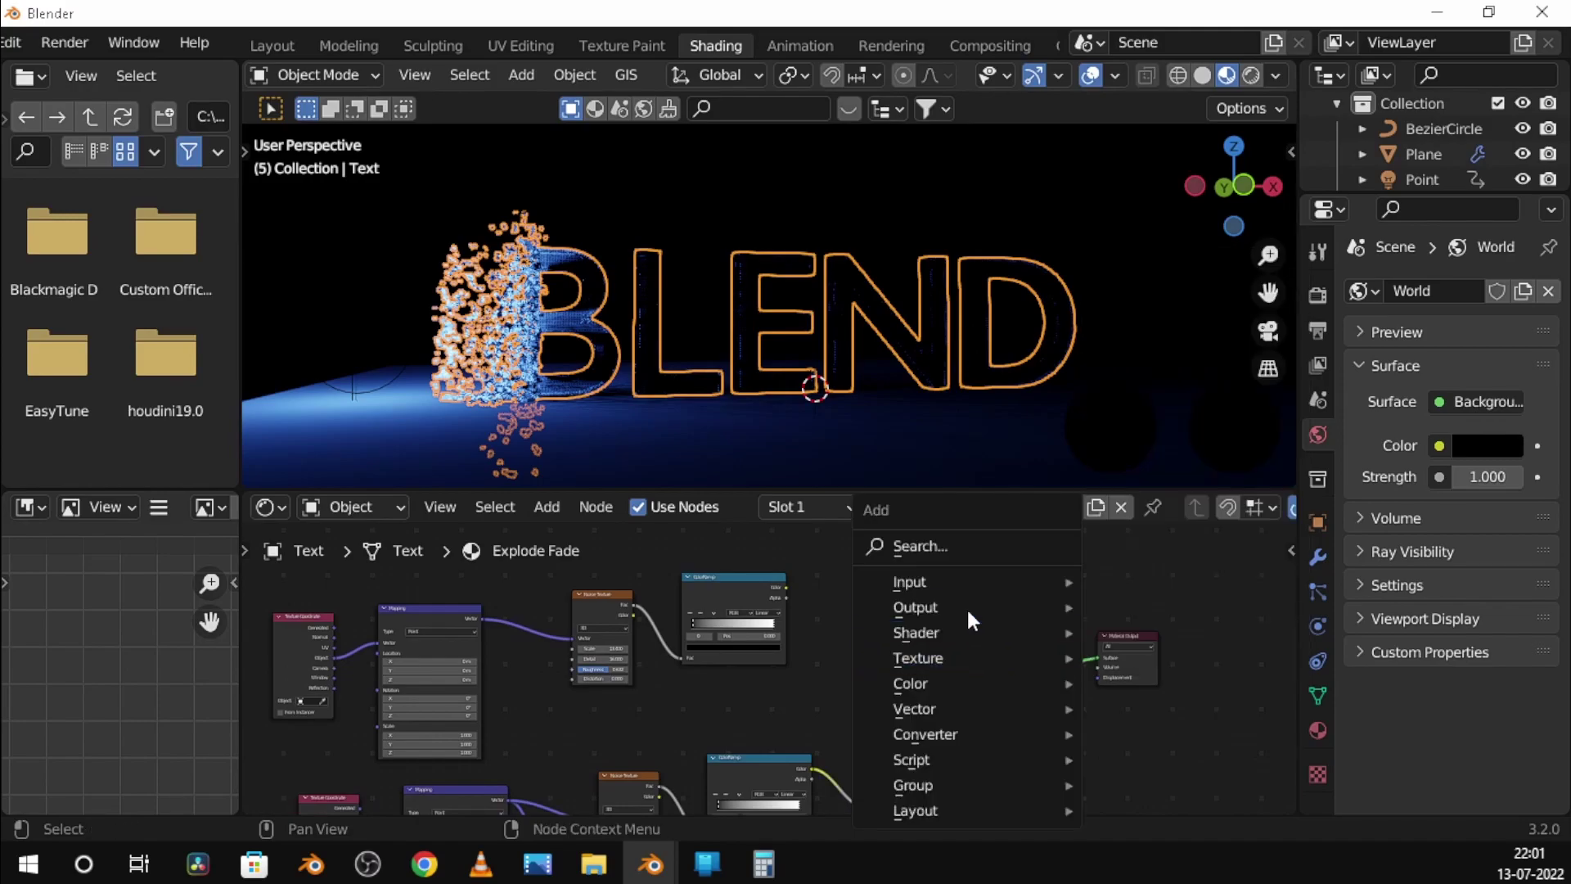
{"action": "left_click", "coordinate": [954, 546]}
{"action": "type", "text": "emi"}
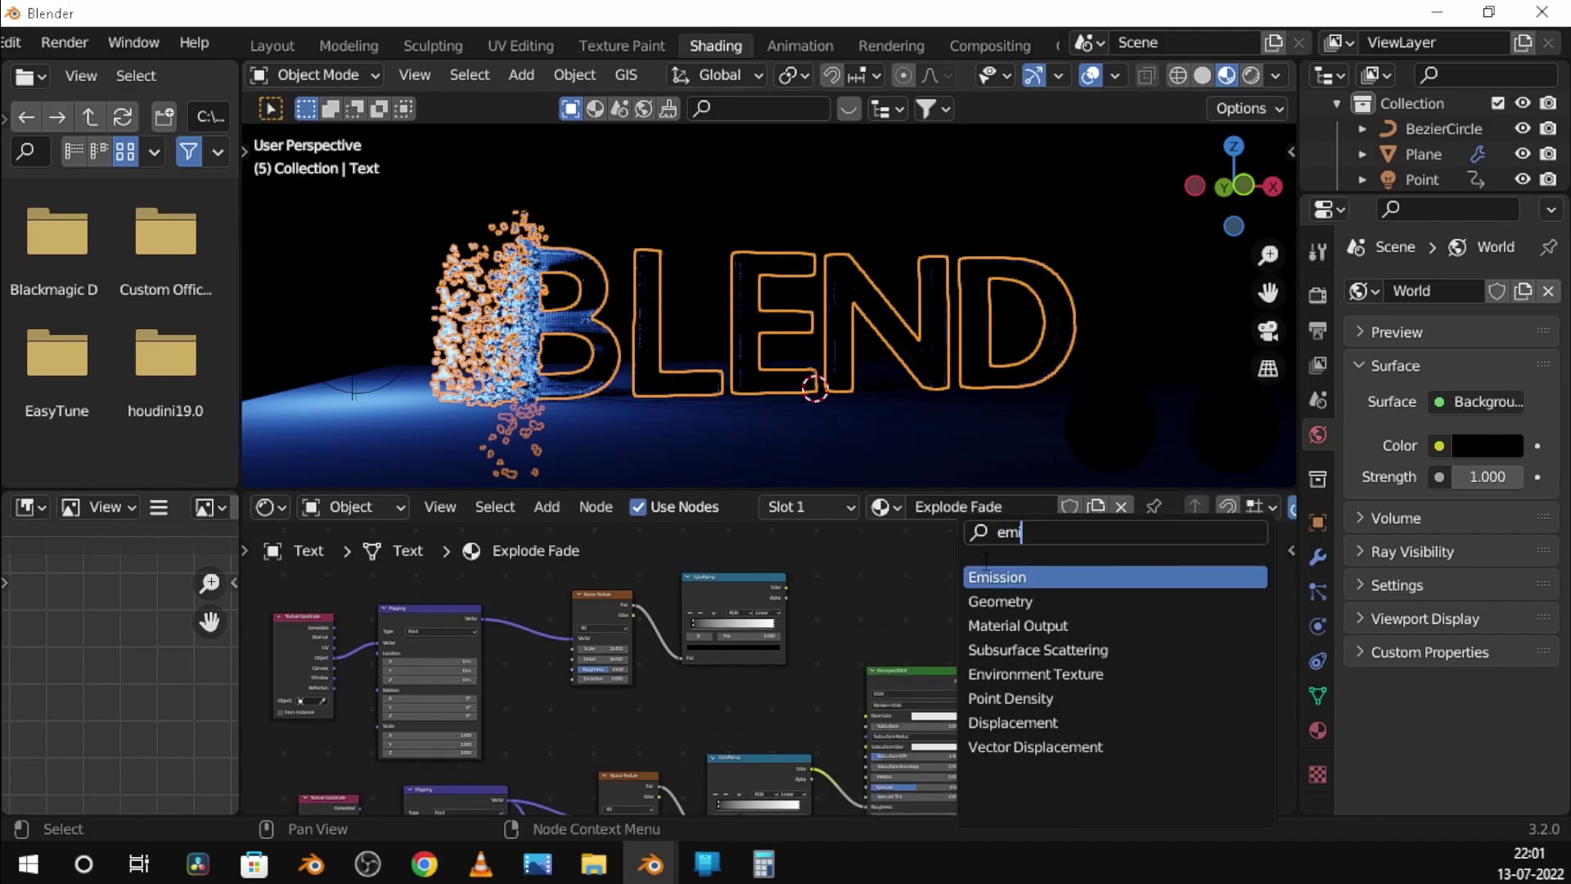
{"action": "key", "text": "Return"}
{"action": "left_click", "coordinate": [1034, 710]}
{"action": "scroll", "coordinate": [1034, 710], "scroll_direction": "up", "scroll_amount": 2}
{"action": "scroll", "coordinate": [1034, 709], "scroll_direction": "up", "scroll_amount": 2}
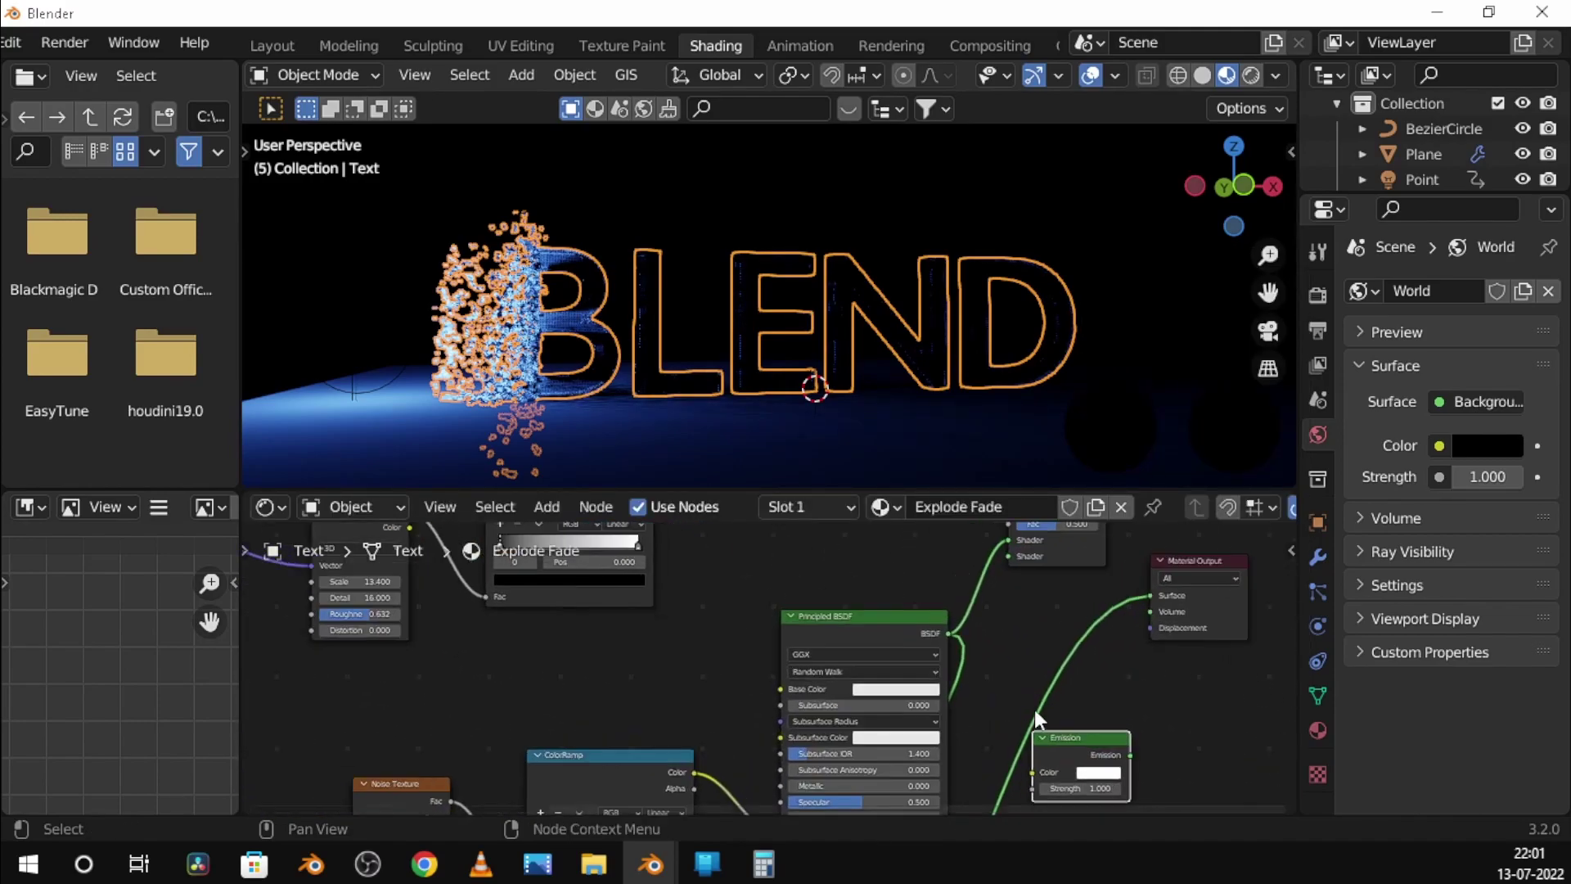
{"action": "left_click_drag", "start_coordinate": [1130, 756], "coordinate": [1009, 630]}
{"action": "left_click_drag", "start_coordinate": [653, 558], "coordinate": [708, 570]}
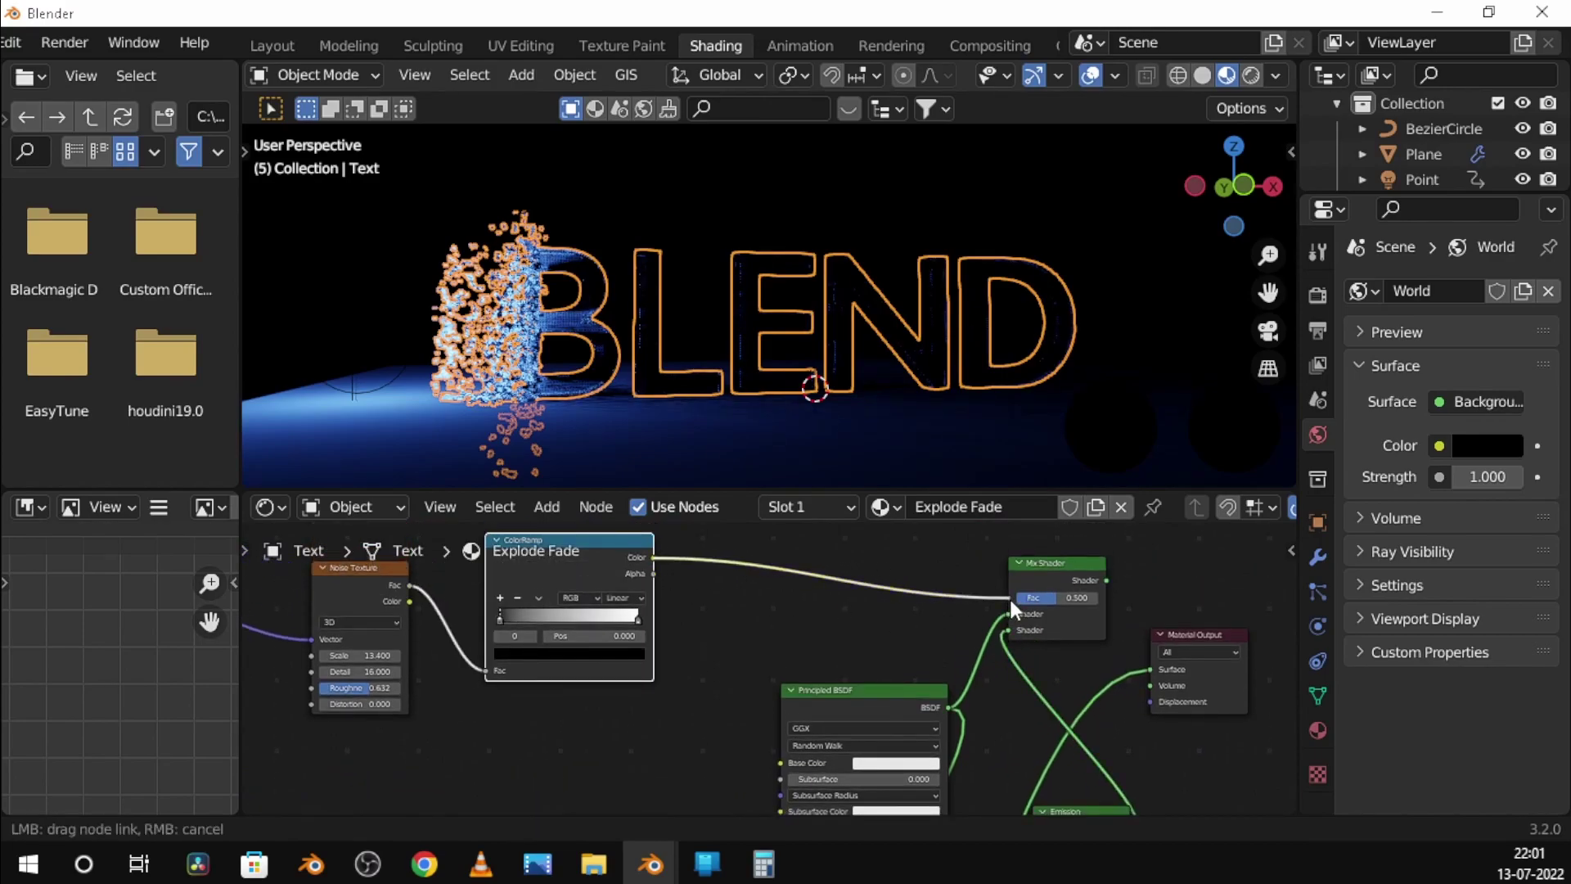
{"action": "left_click_drag", "start_coordinate": [1009, 596], "coordinate": [1009, 595]}
Move the ramp's black stop to 0.185 and white stop to 0.584
{"action": "scroll", "coordinate": [821, 610], "scroll_direction": "up", "scroll_amount": 1}
{"action": "scroll", "coordinate": [650, 628], "scroll_direction": "up", "scroll_amount": 1}
{"action": "left_click_drag", "start_coordinate": [576, 621], "coordinate": [611, 622]}
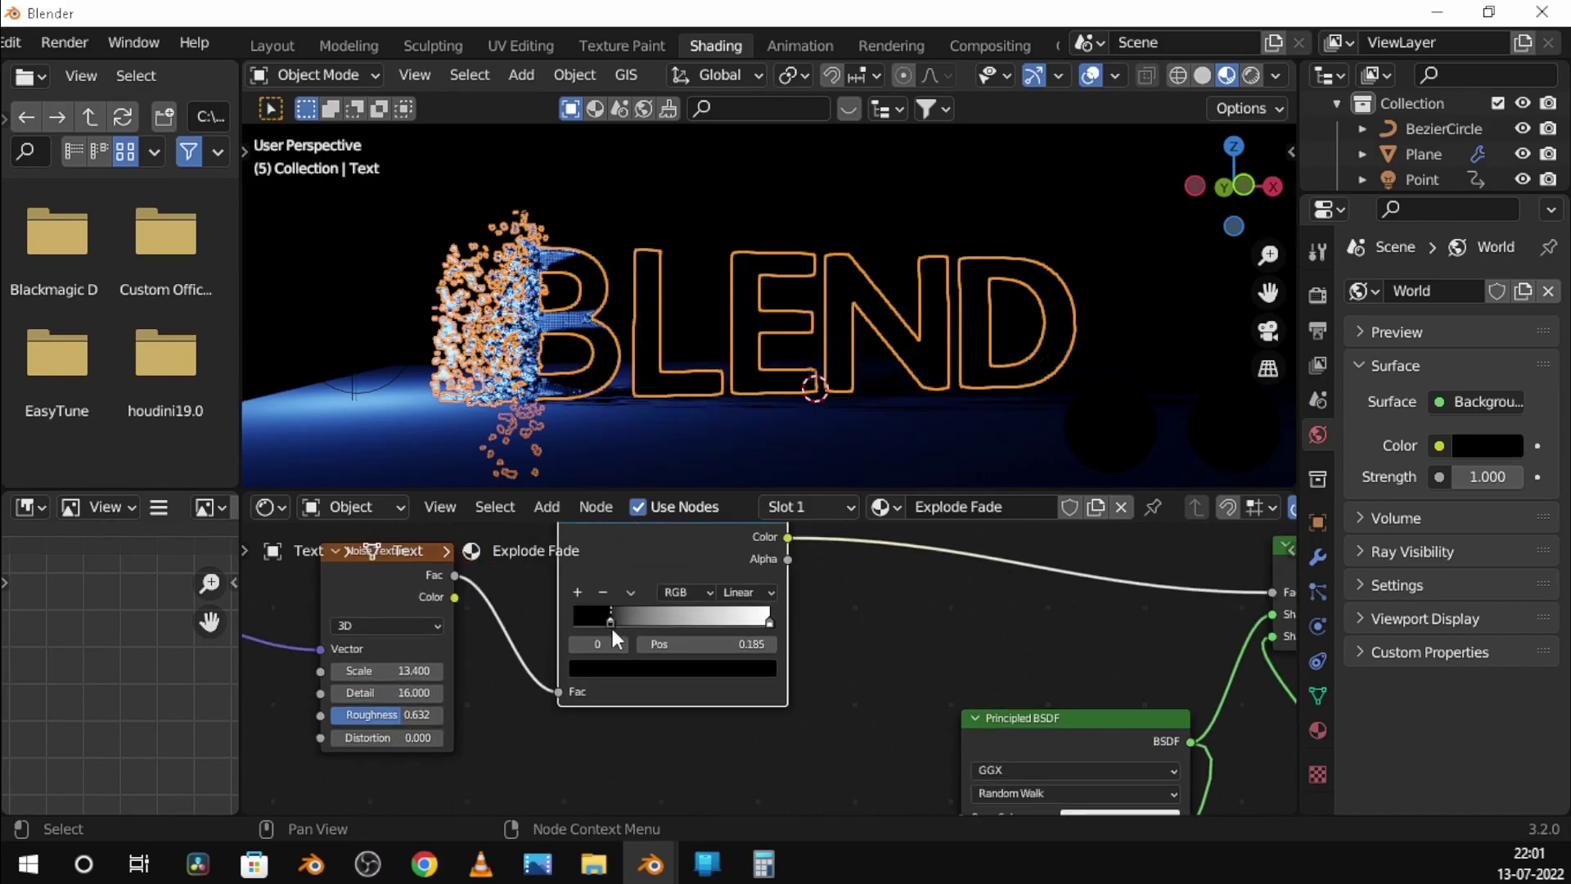
{"action": "left_click_drag", "start_coordinate": [763, 630], "coordinate": [675, 637]}
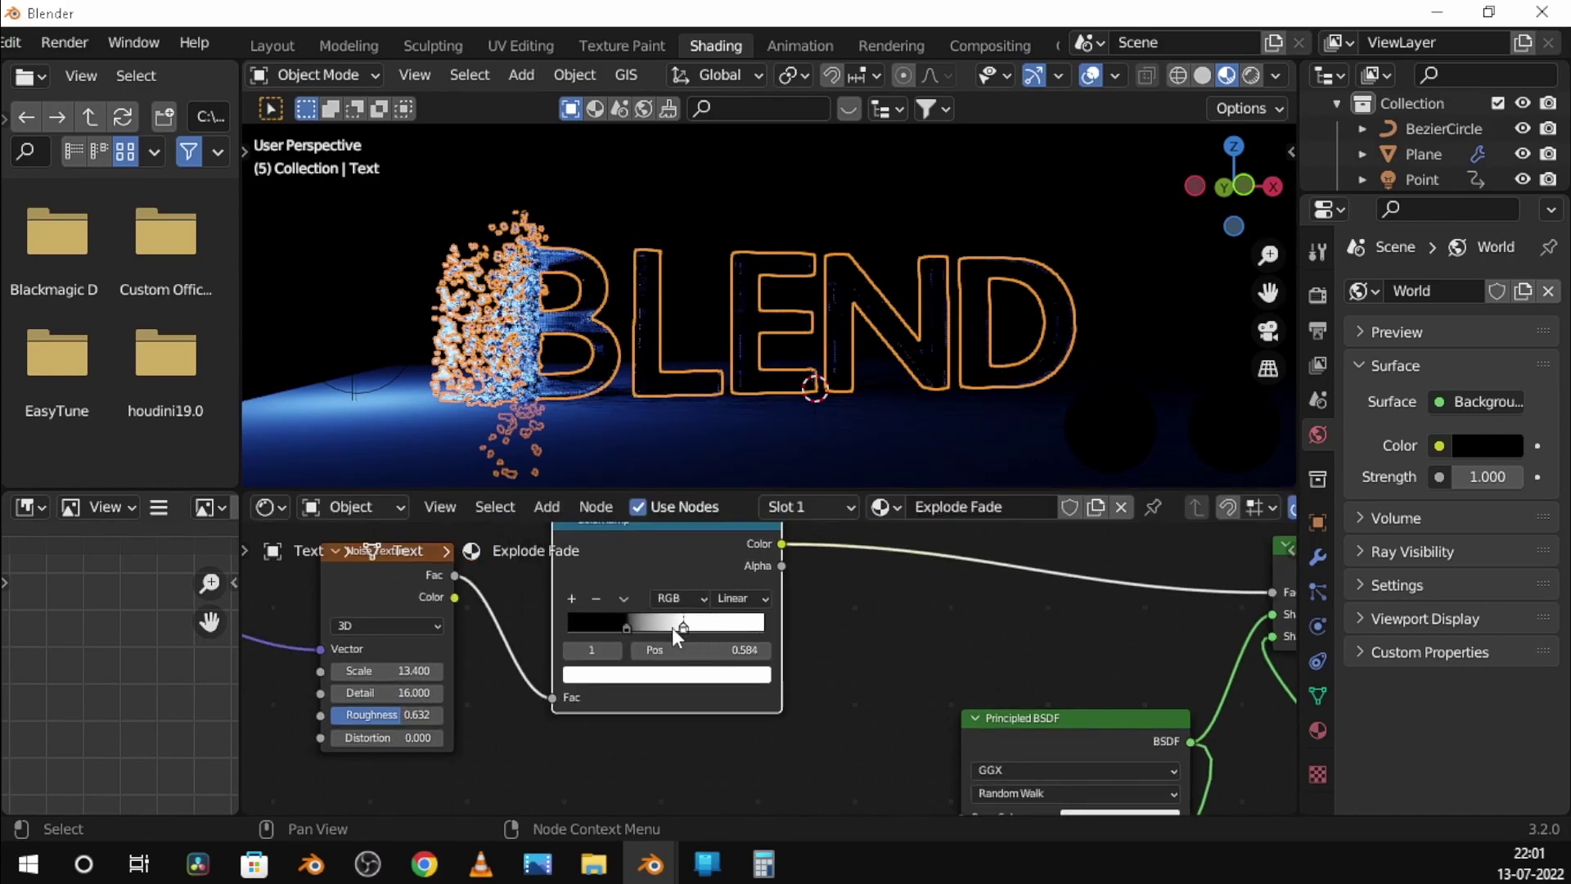
{"action": "scroll", "coordinate": [779, 606], "scroll_direction": "down", "scroll_amount": 1}
Make the Emission red at strength 15 and refresh the scene-lighting viewport preview
{"action": "left_click", "coordinate": [1018, 712]}
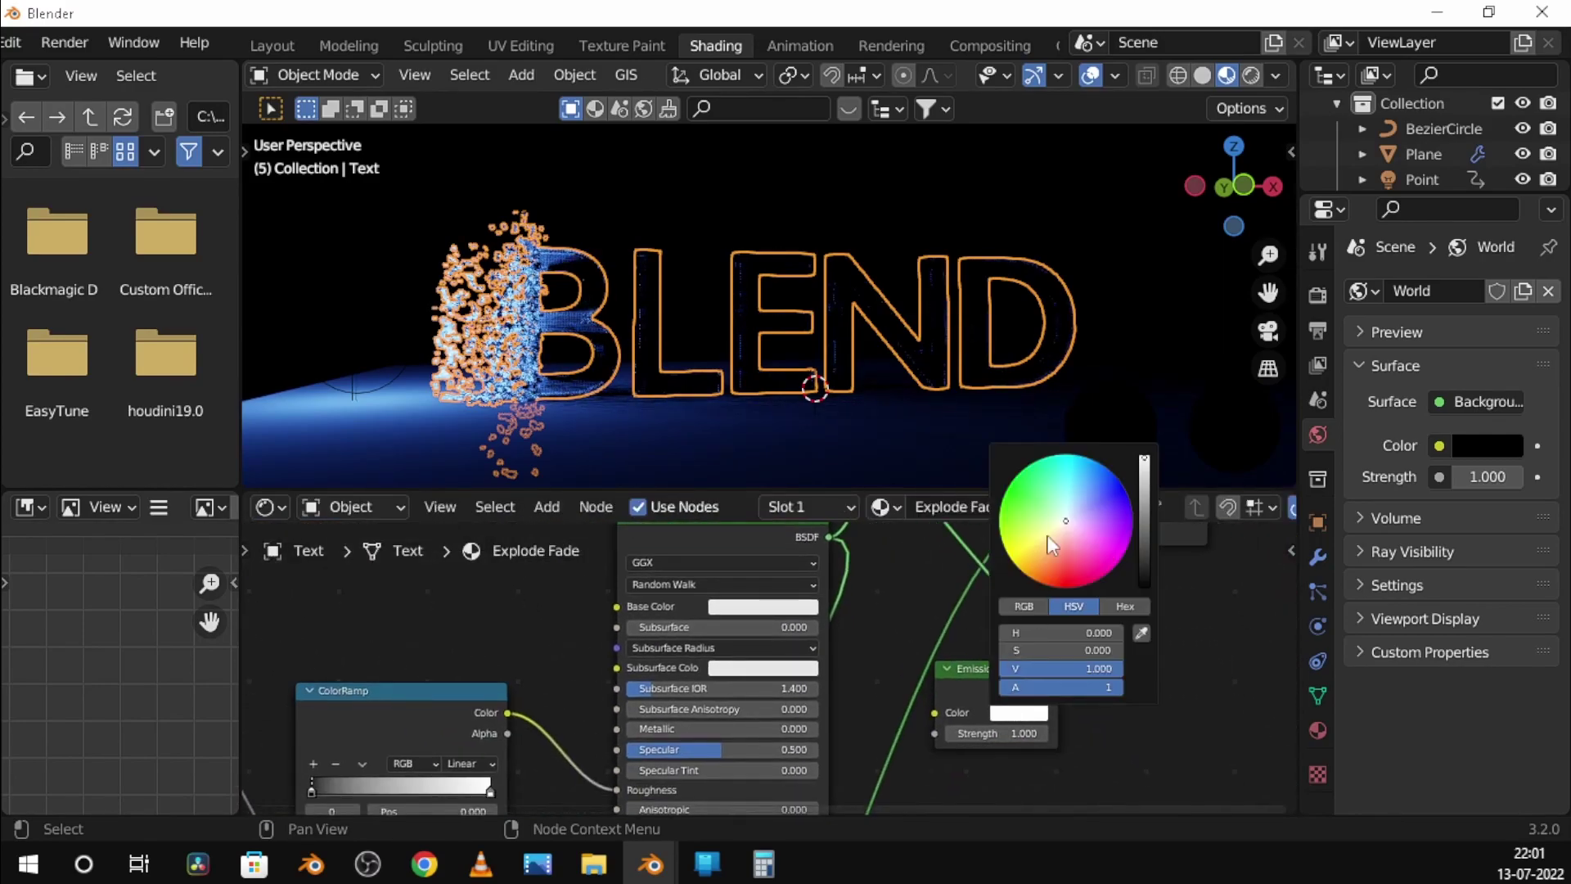
{"action": "left_click_drag", "start_coordinate": [1053, 546], "coordinate": [1063, 567]}
{"action": "left_click", "coordinate": [999, 733]}
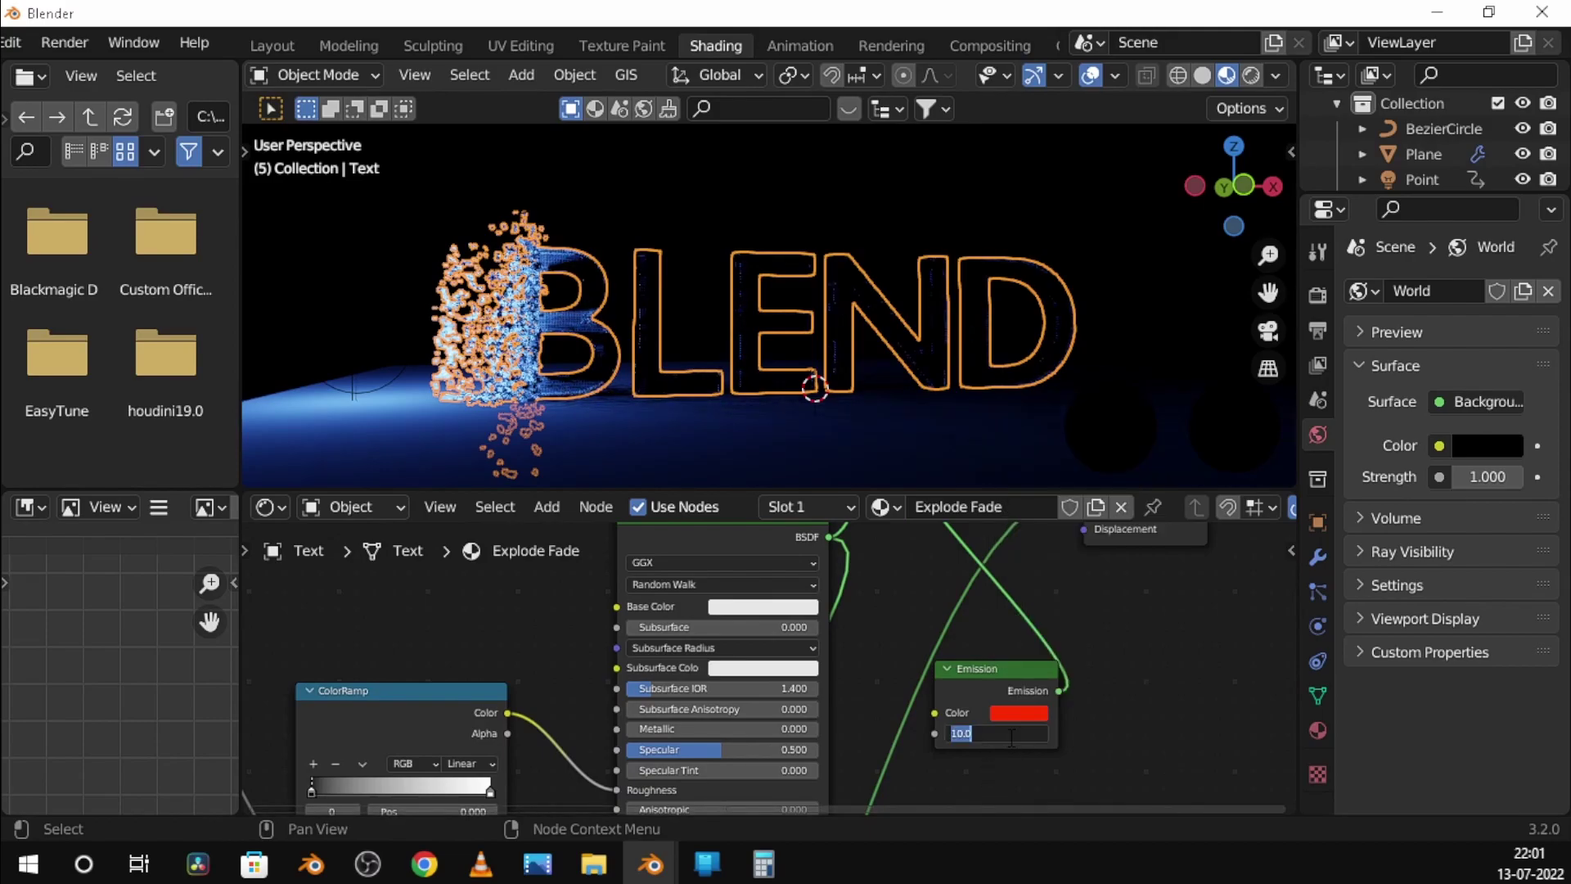
{"action": "type", "text": "15.000"}
{"action": "left_click", "coordinate": [1275, 75]}
{"action": "left_click", "coordinate": [1195, 199]}
{"action": "left_click", "coordinate": [1186, 219]}
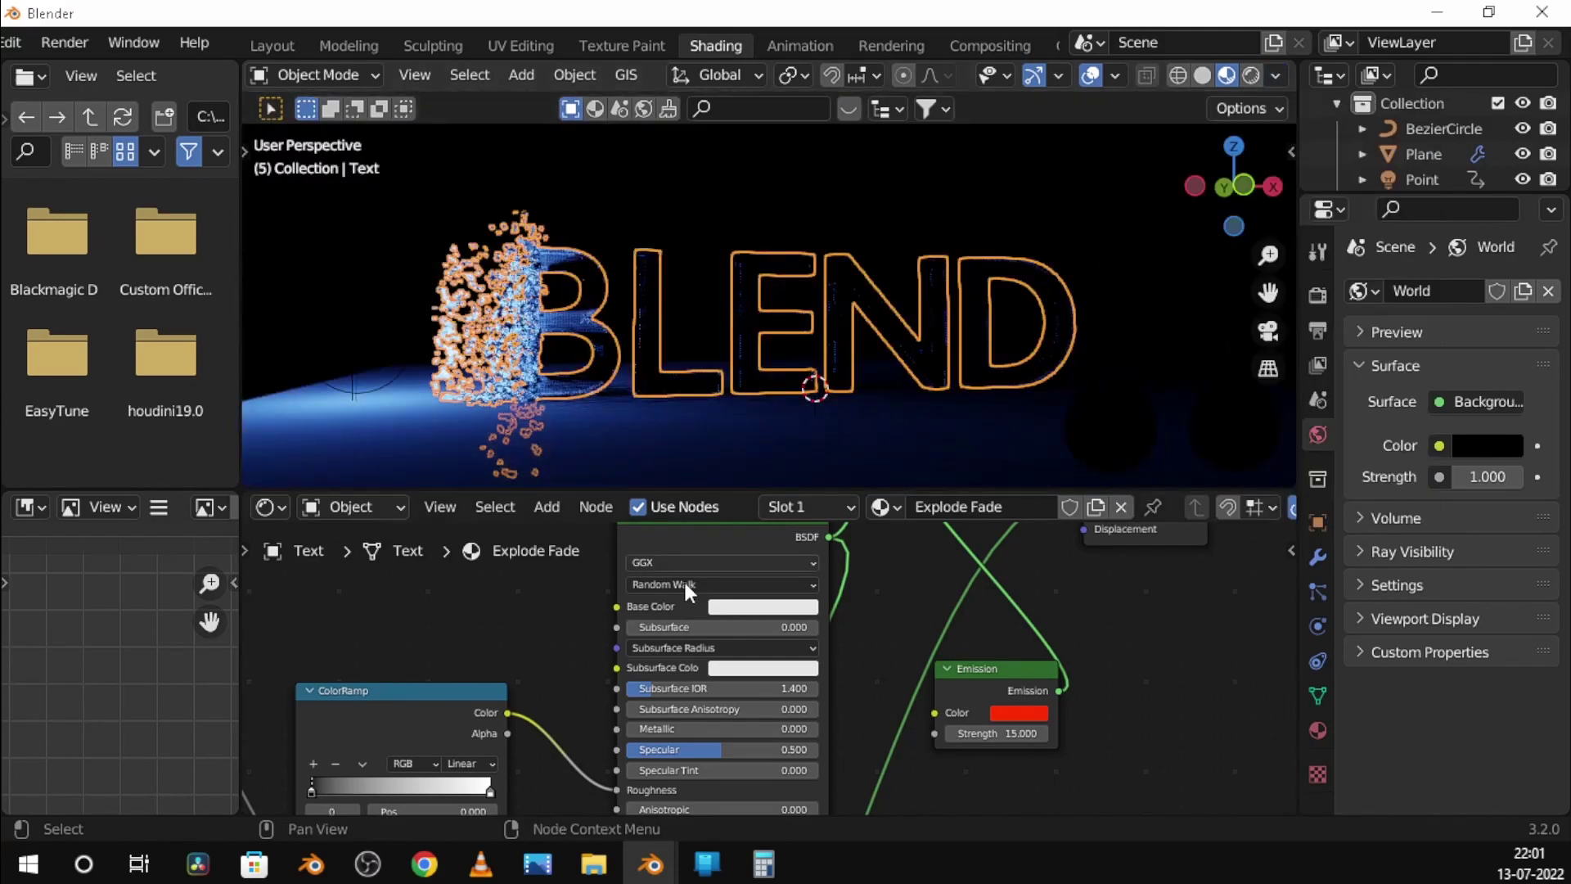
Reverse the ColorRamp to run white to black, first stop at 0.315
{"action": "scroll", "coordinate": [558, 750], "scroll_direction": "up", "scroll_amount": 5}
{"action": "scroll", "coordinate": [558, 749], "scroll_direction": "left", "scroll_amount": 5}
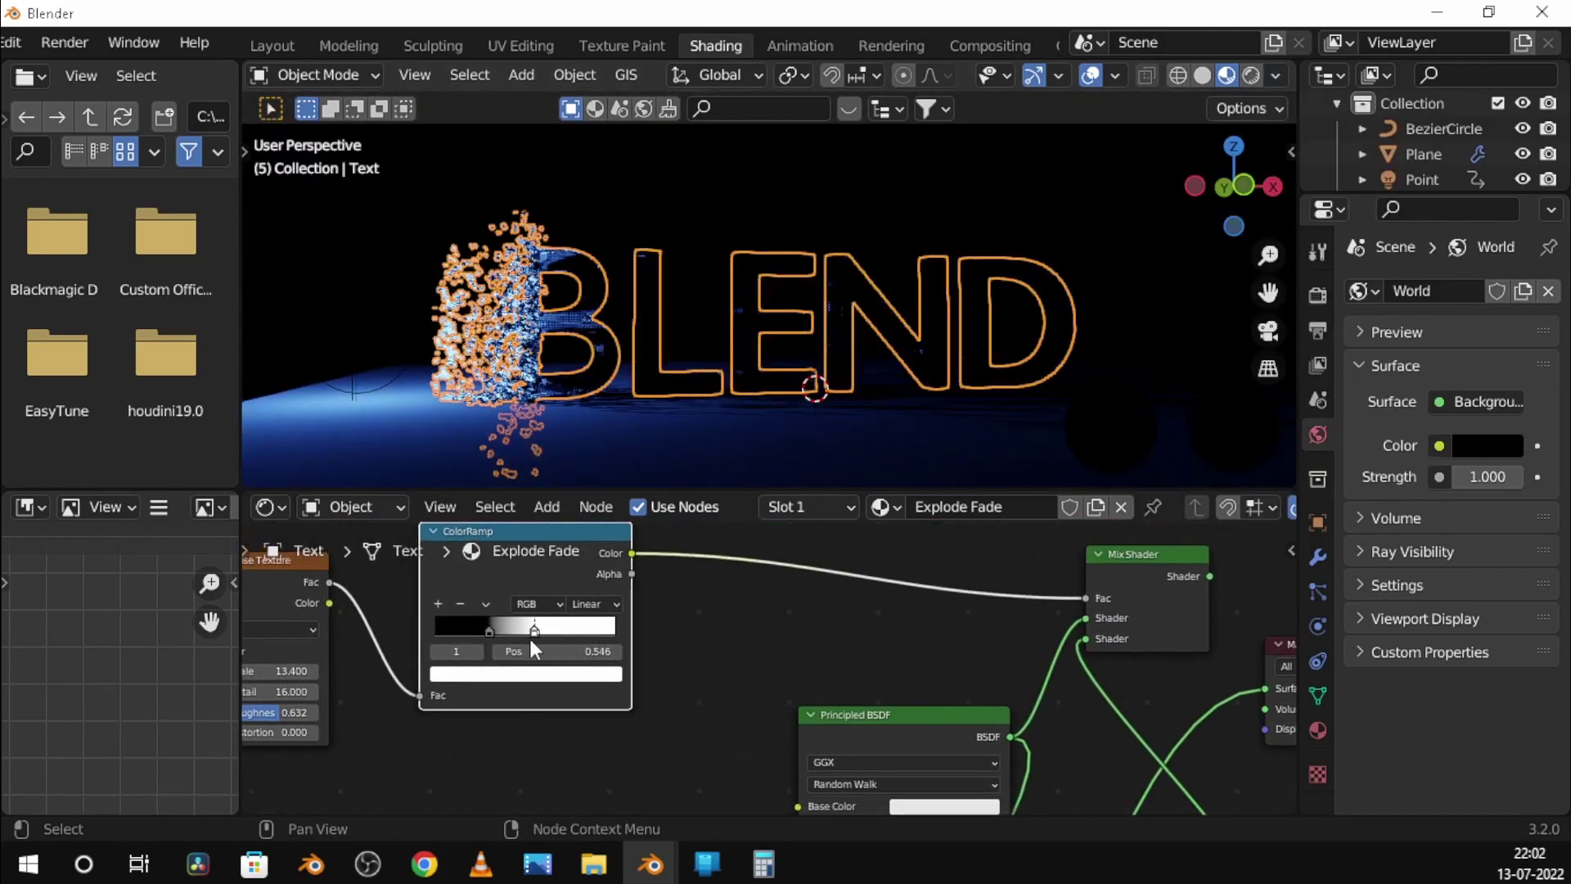
{"action": "mouse_move", "coordinate": [531, 631]}
{"action": "left_mouse_down"}
{"action": "mouse_move", "coordinate": [498, 632]}
{"action": "mouse_move", "coordinate": [570, 631]}
{"action": "mouse_move", "coordinate": [490, 639]}
{"action": "left_mouse_up"}
{"action": "left_click", "coordinate": [494, 631]}
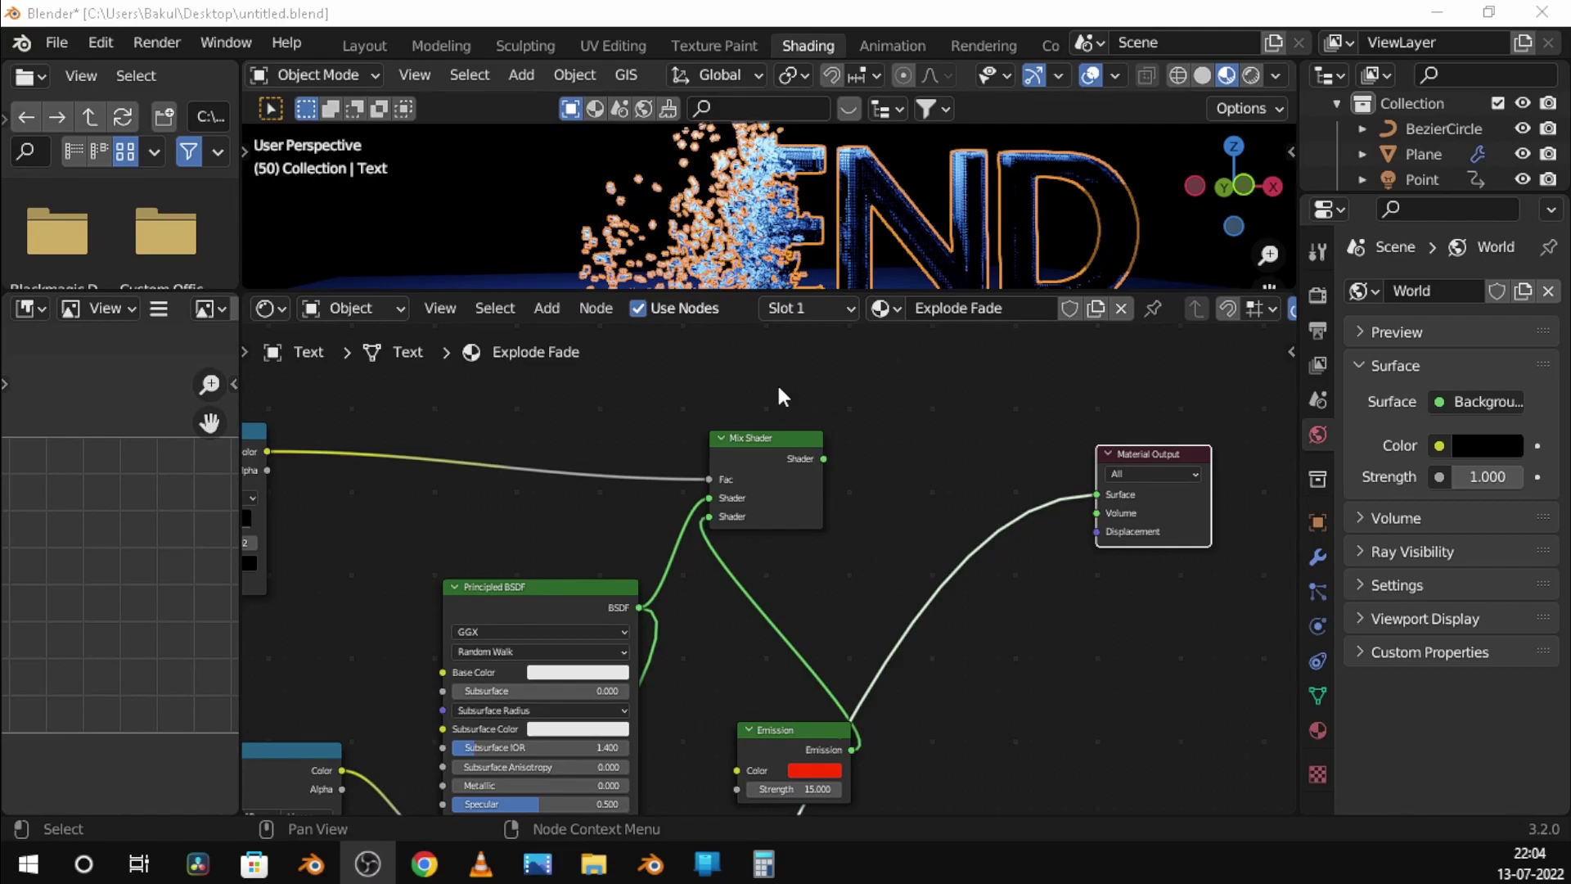
Duplicate the Mix Shader between Emission and Material Output, wiring both shaders into it
{"action": "left_click", "coordinate": [764, 432]}
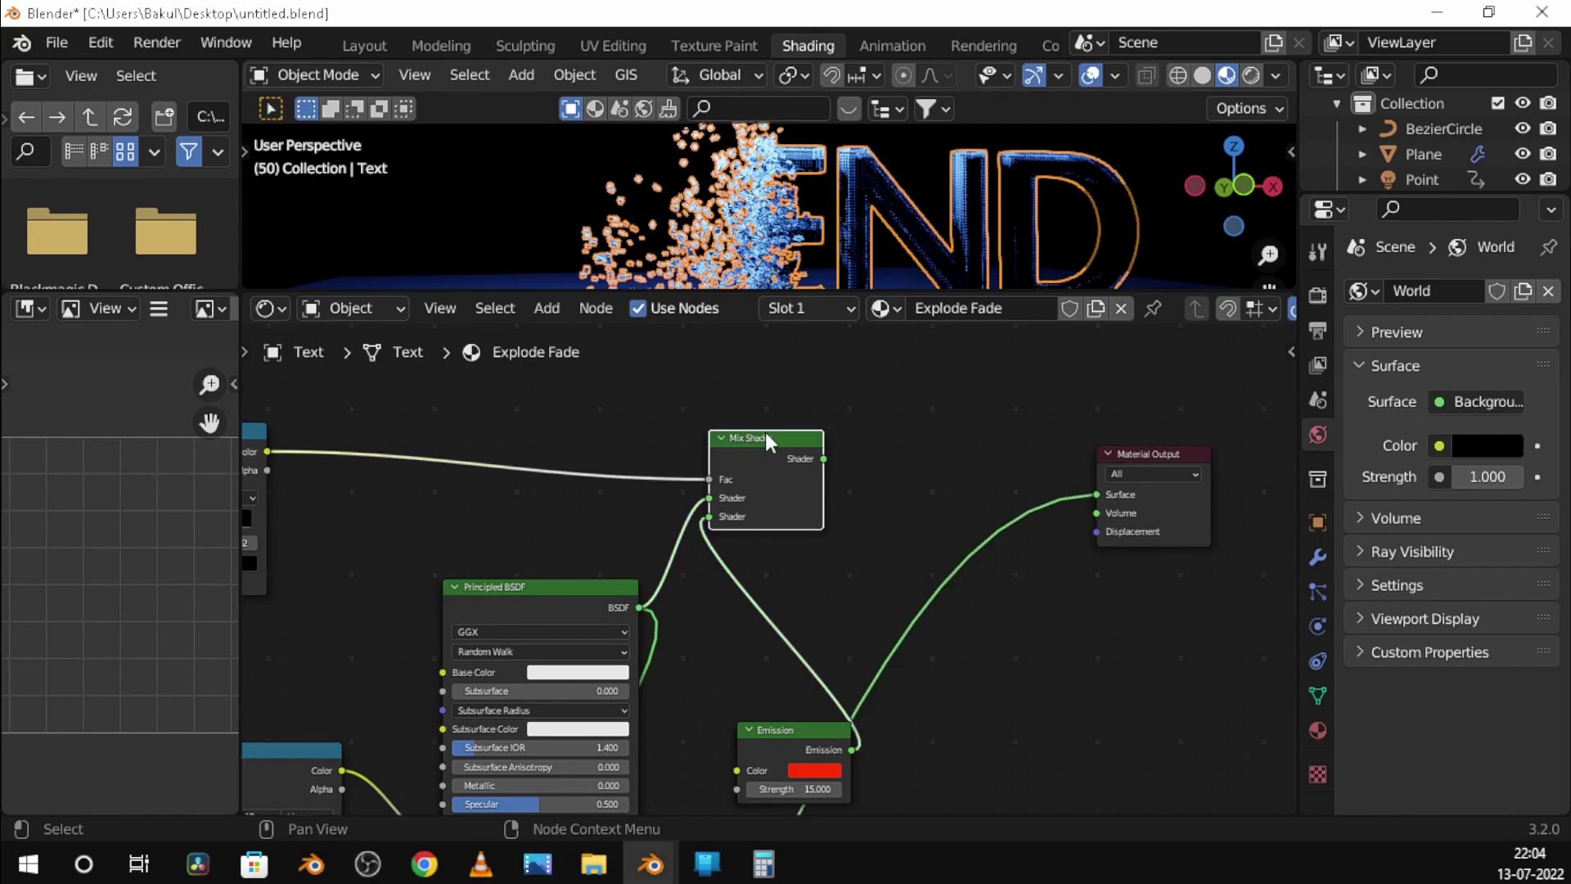
{"action": "key", "text": "shift+d"}
{"action": "left_click", "coordinate": [974, 464]}
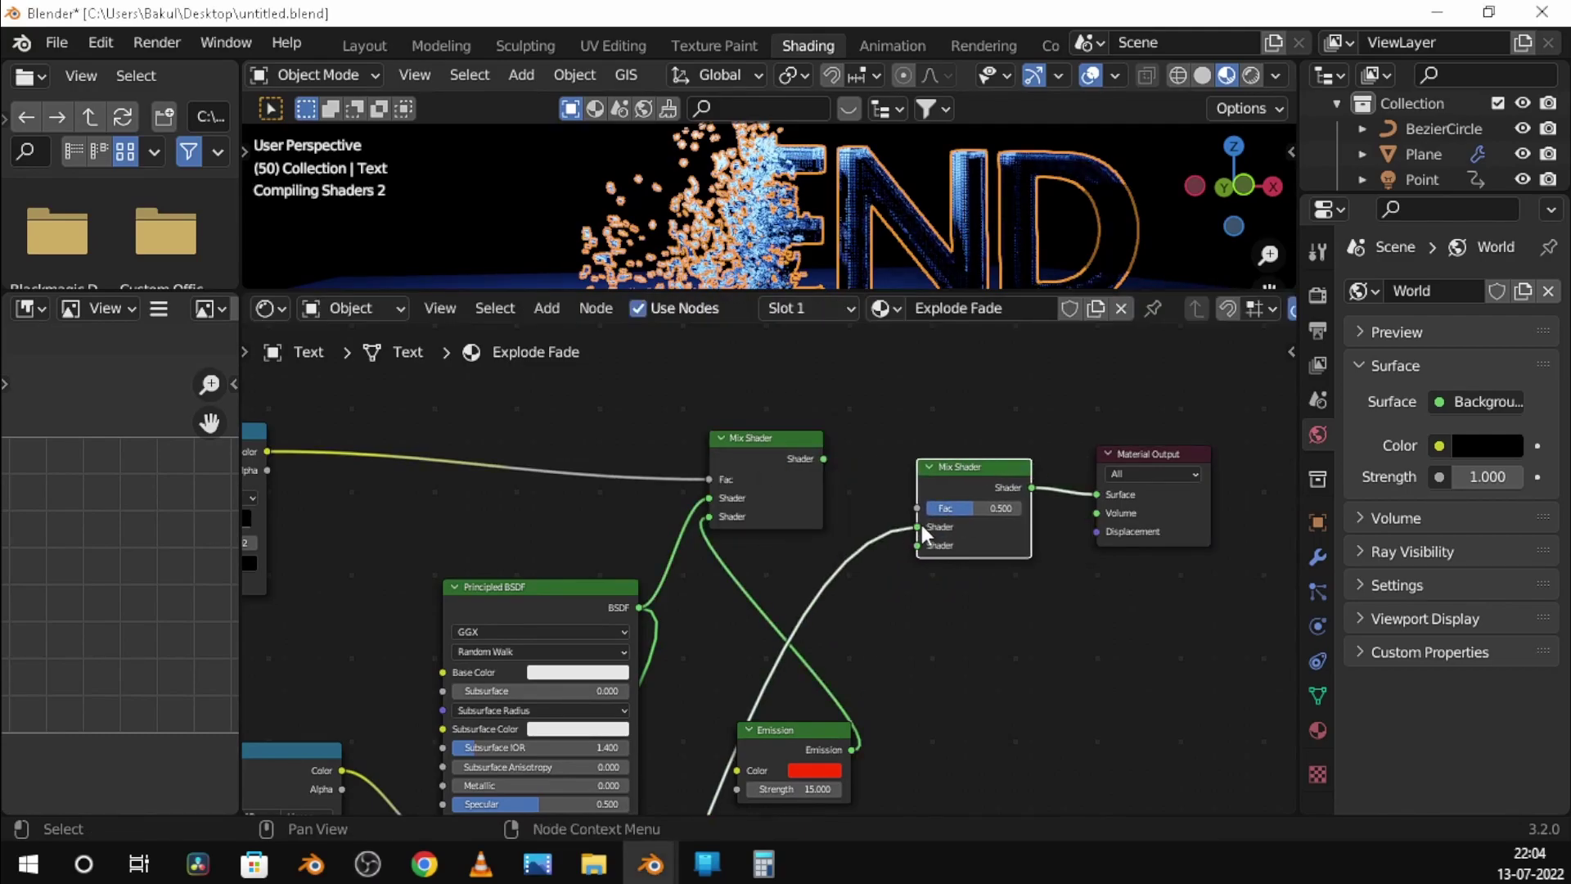
{"action": "left_click_drag", "start_coordinate": [920, 527], "coordinate": [918, 546]}
{"action": "left_click_drag", "start_coordinate": [823, 459], "coordinate": [914, 528]}
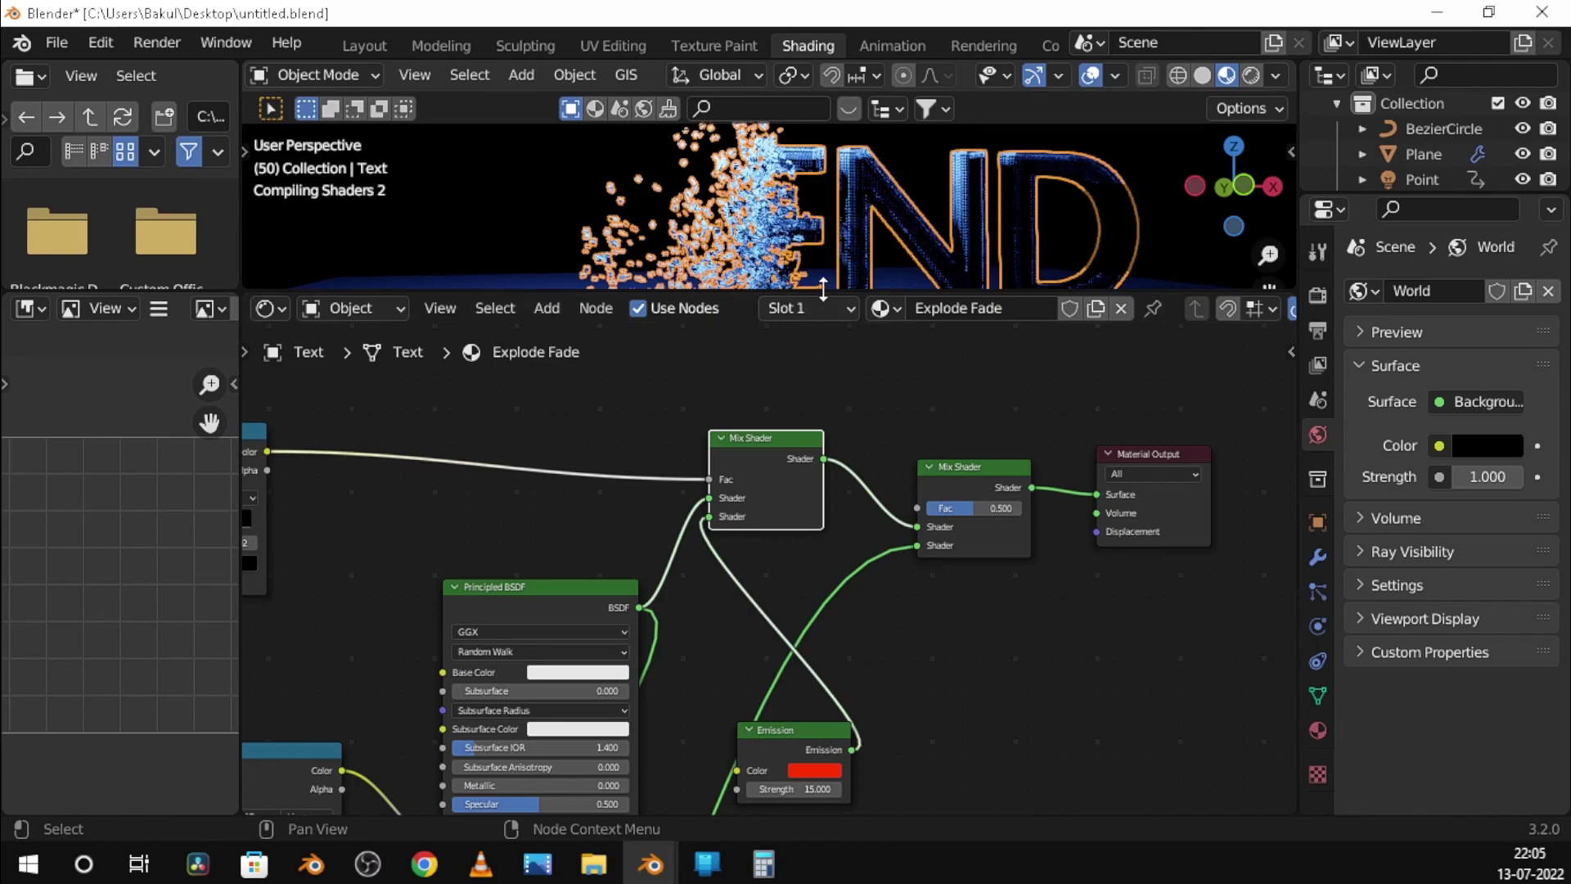
Enlarge the 3D preview and move the ColorRamp stop to 0.466
{"action": "left_click_drag", "start_coordinate": [823, 286], "coordinate": [824, 432]}
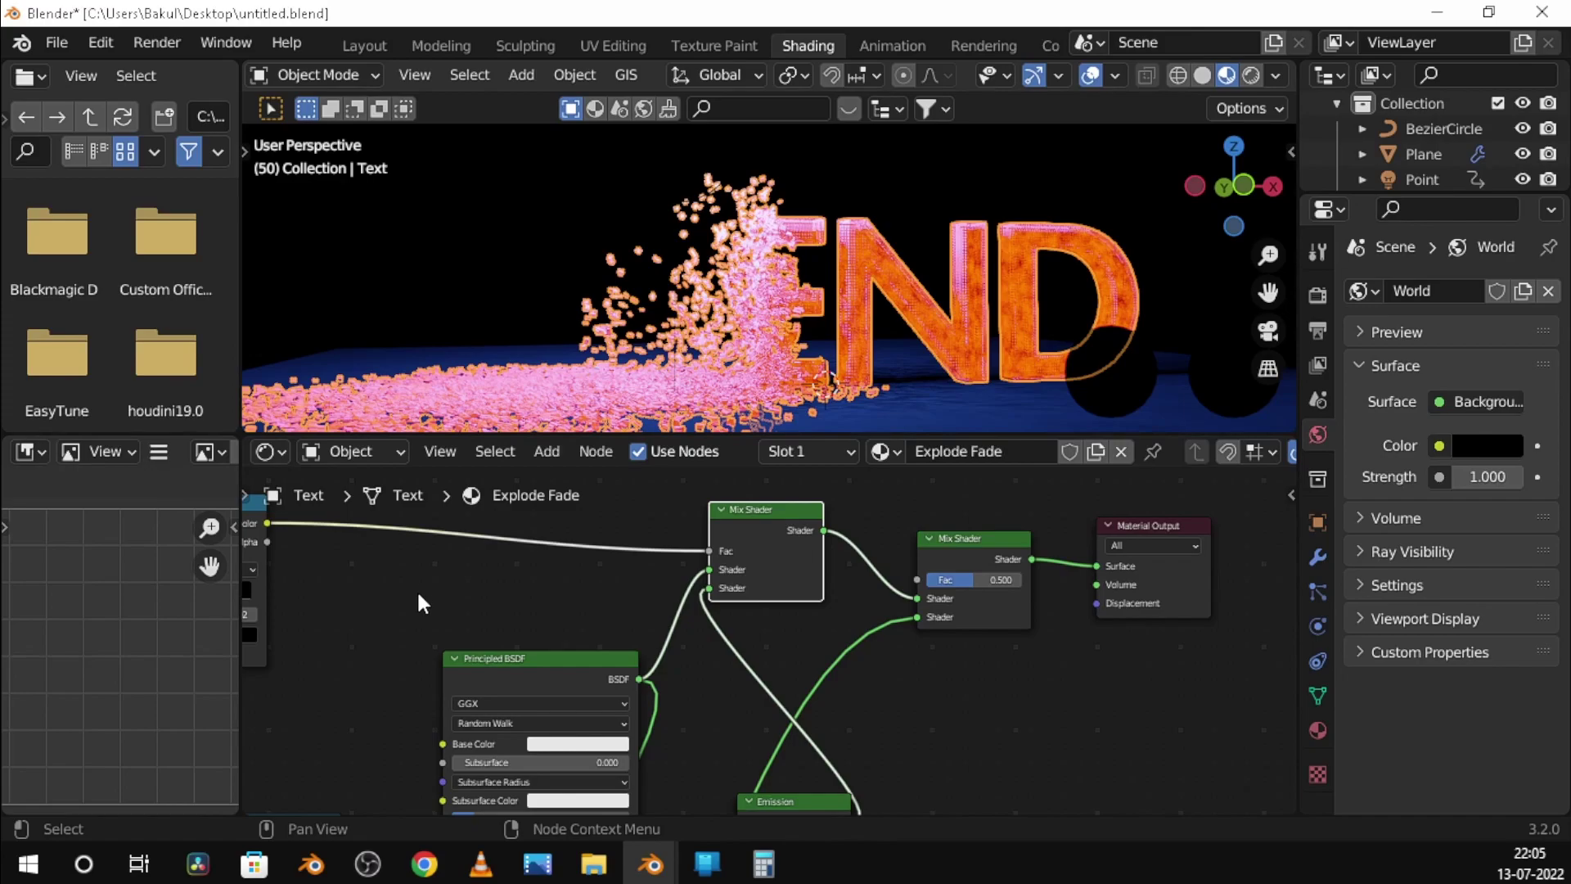
{"action": "middle_click_drag", "start_coordinate": [415, 582], "coordinate": [455, 626]}
{"action": "left_click_drag", "start_coordinate": [455, 626], "coordinate": [405, 631]}
{"action": "scroll", "coordinate": [876, 369], "scroll_direction": "up", "scroll_amount": 2}
{"action": "scroll", "coordinate": [949, 340], "scroll_direction": "up", "scroll_amount": 3}
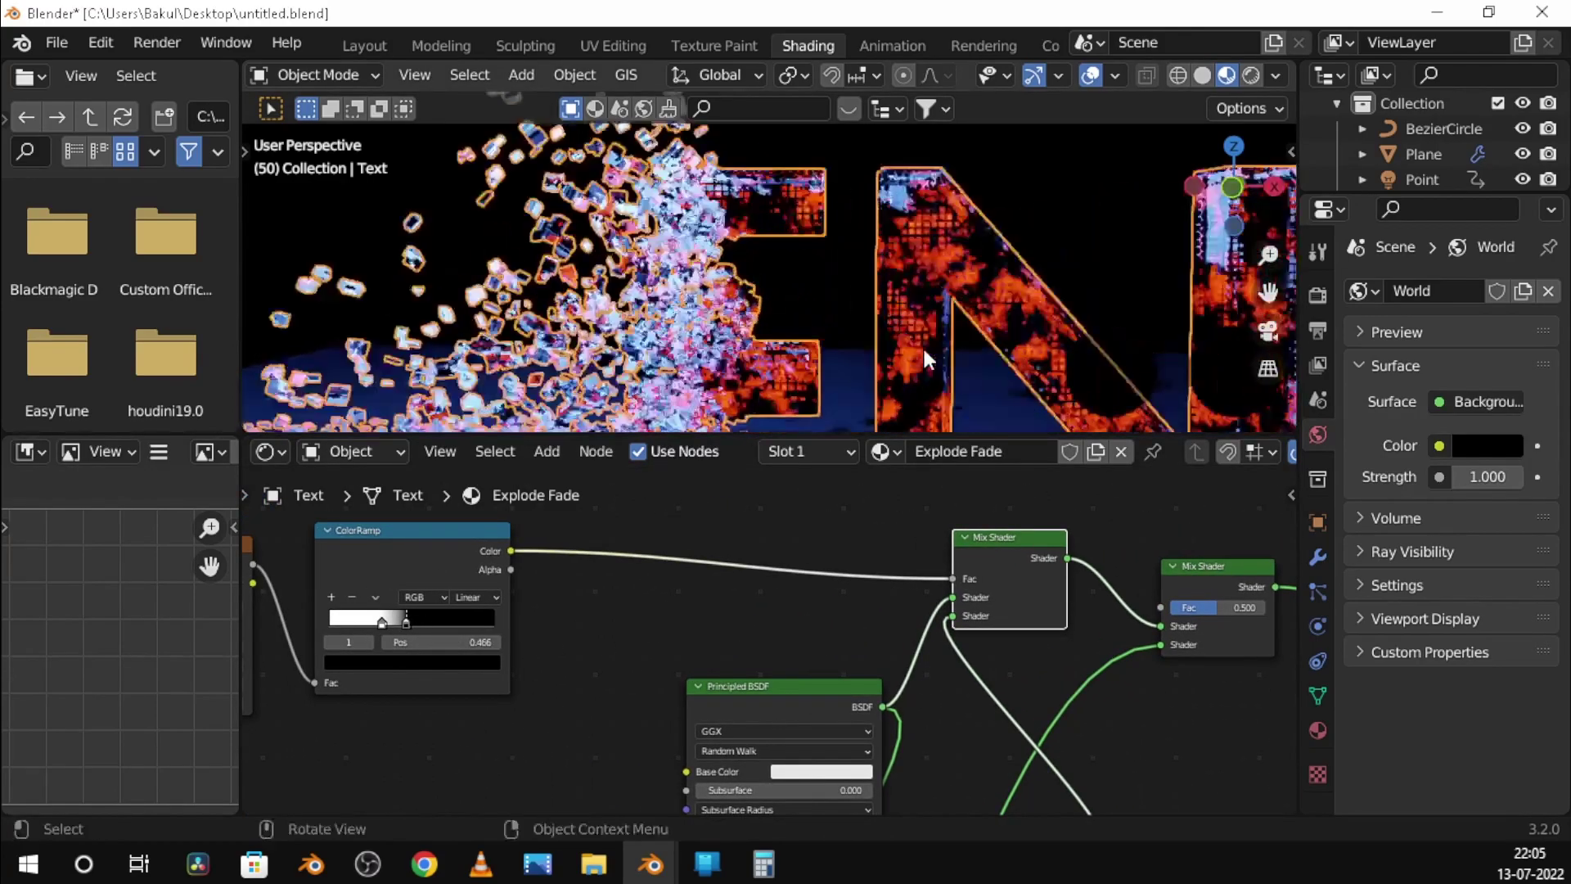
{"action": "scroll", "coordinate": [921, 345], "scroll_direction": "down", "scroll_amount": 3}
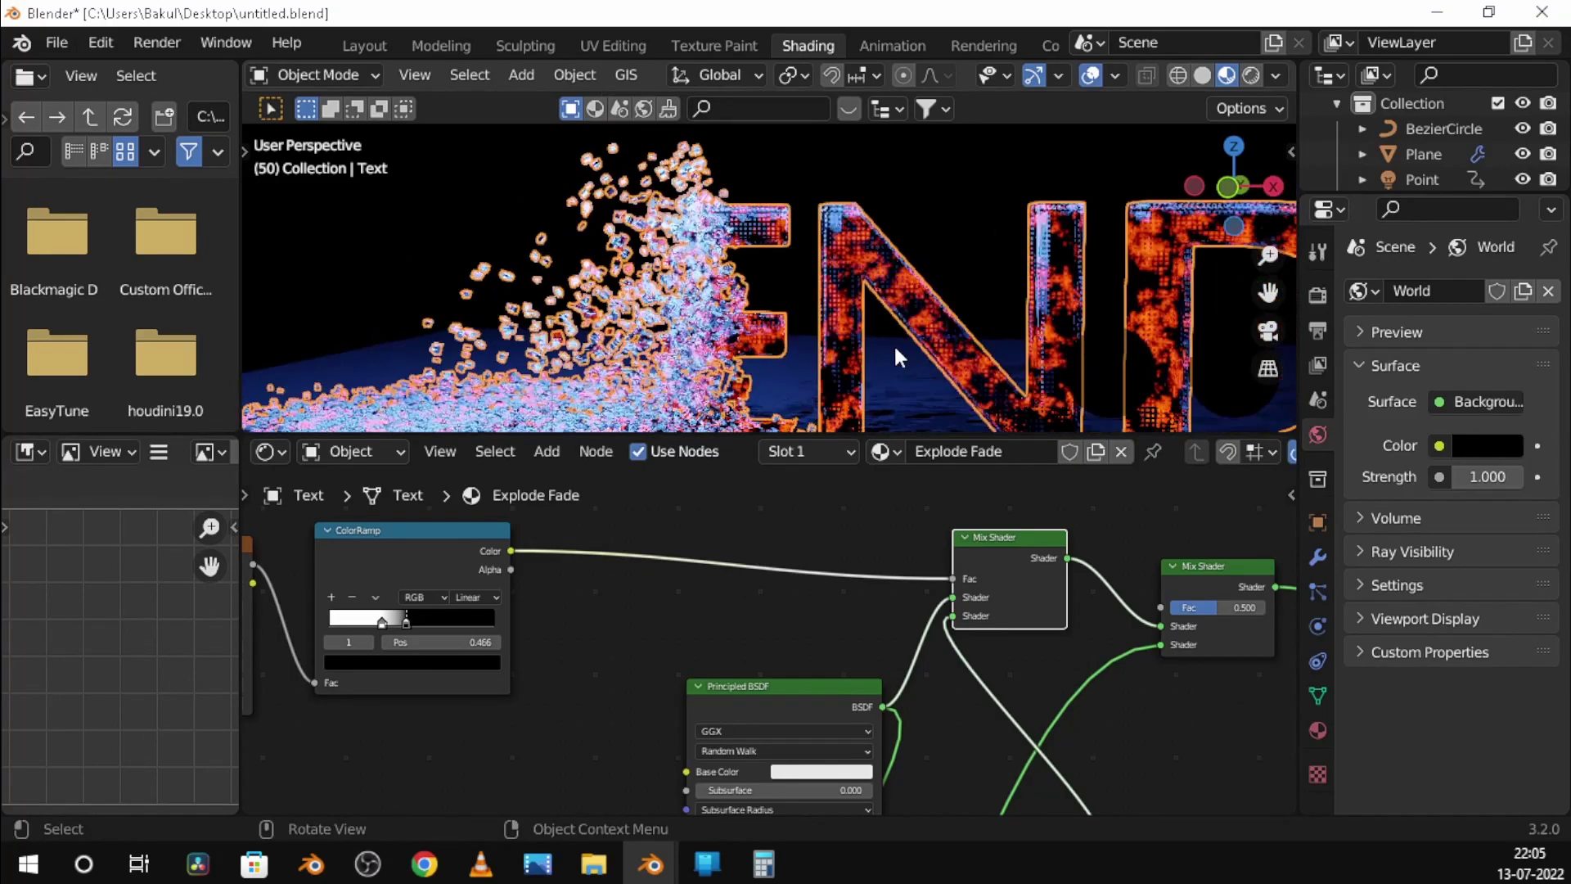
{"action": "scroll", "coordinate": [894, 342], "scroll_direction": "down", "scroll_amount": 3}
{"action": "left_click", "coordinate": [151, 45]}
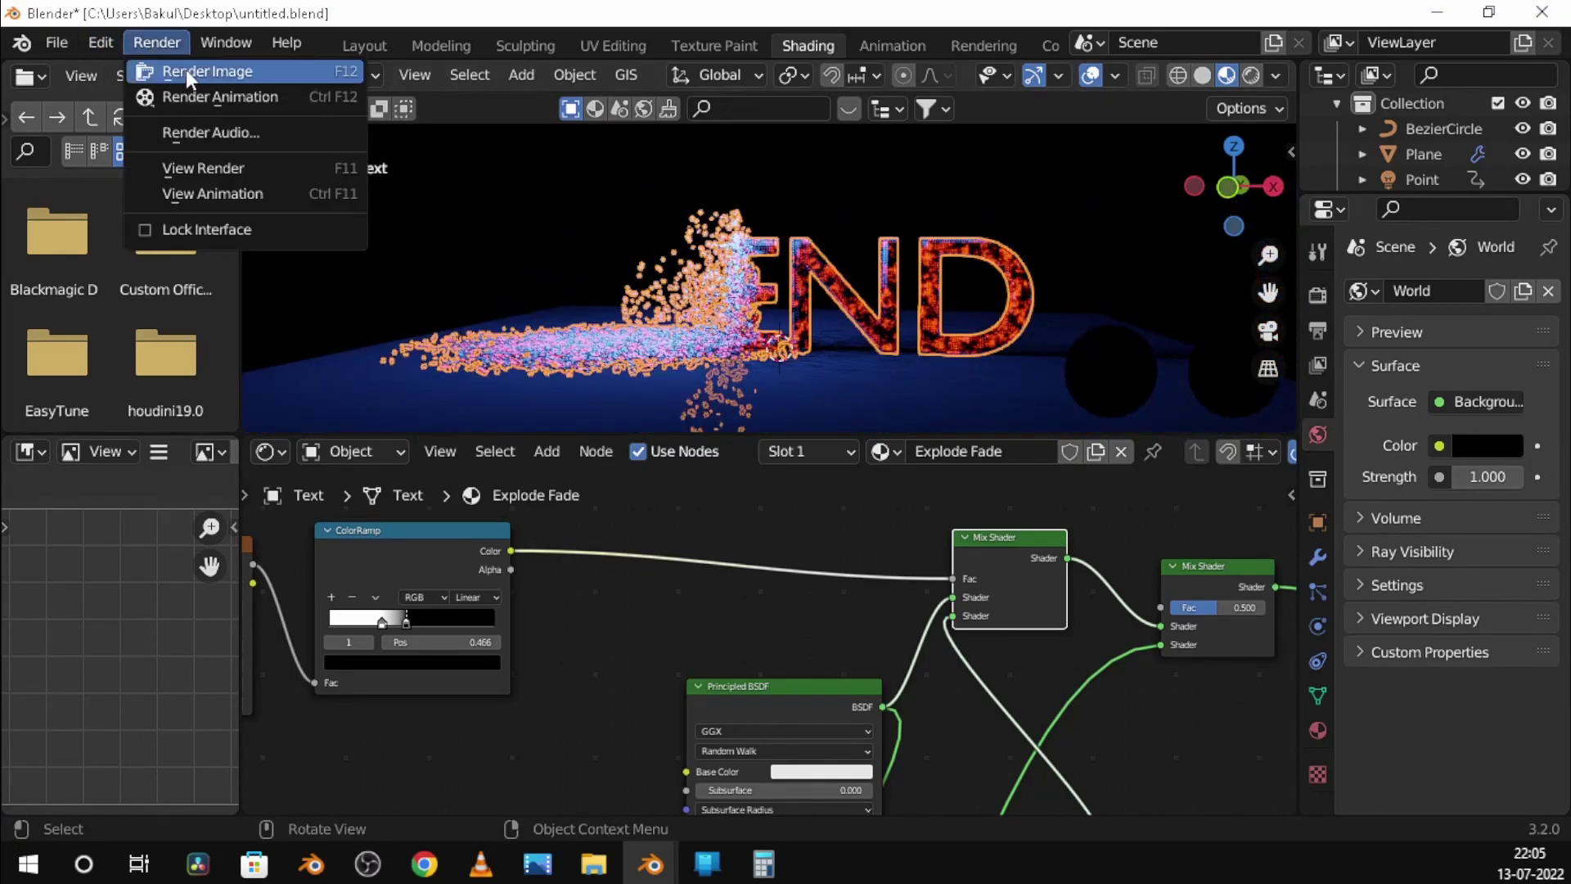
Attempt an image render, then go to Layout in solid shading to add an object
{"action": "left_click", "coordinate": [187, 73]}
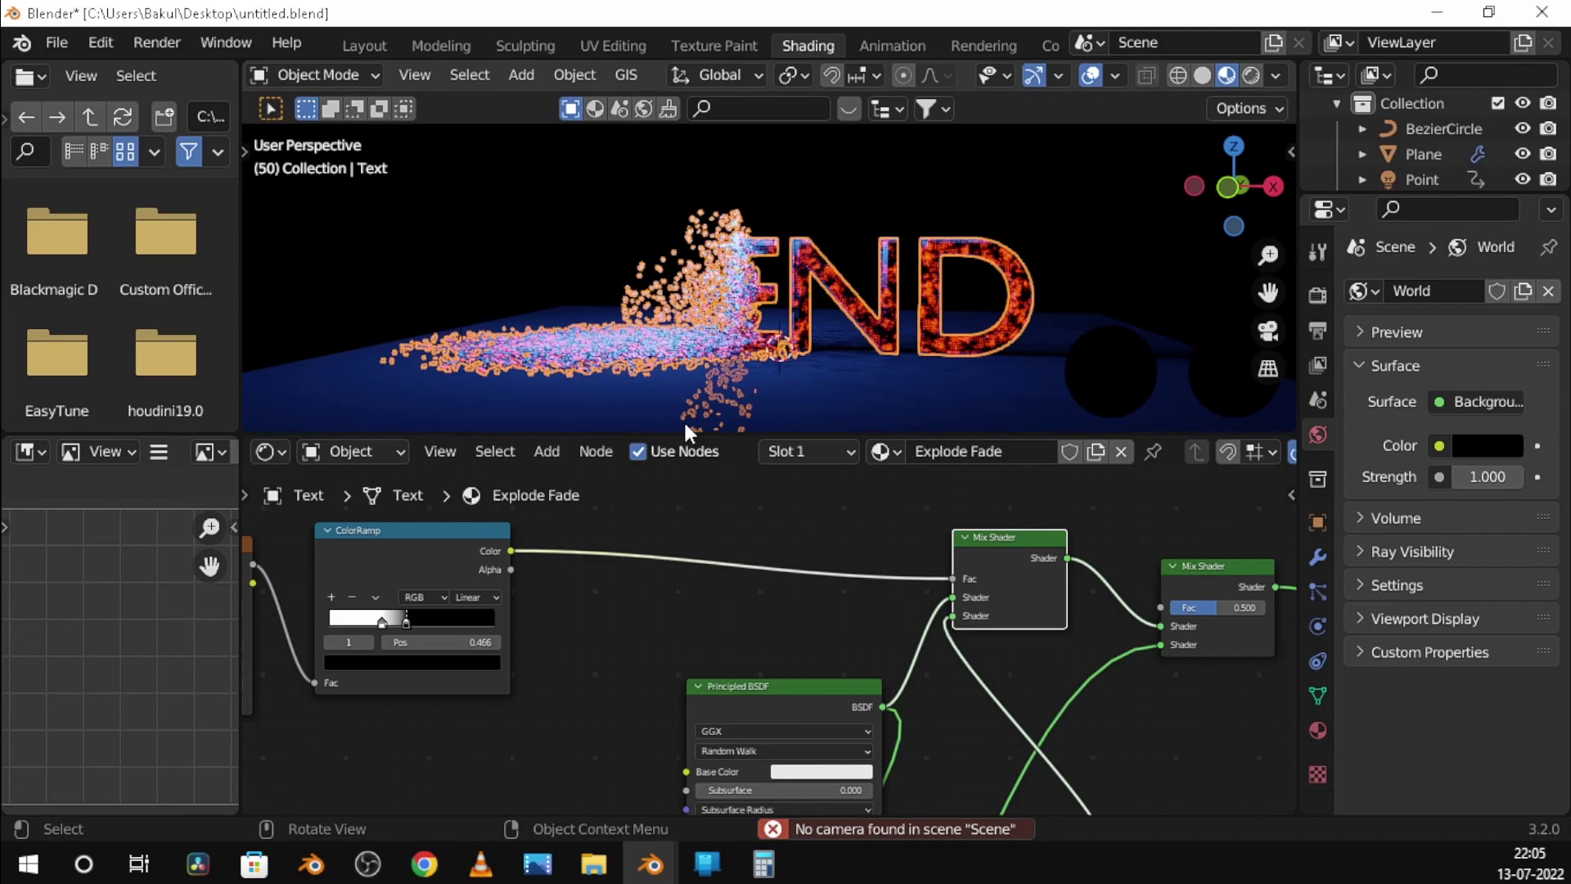
{"action": "left_click", "coordinate": [364, 45]}
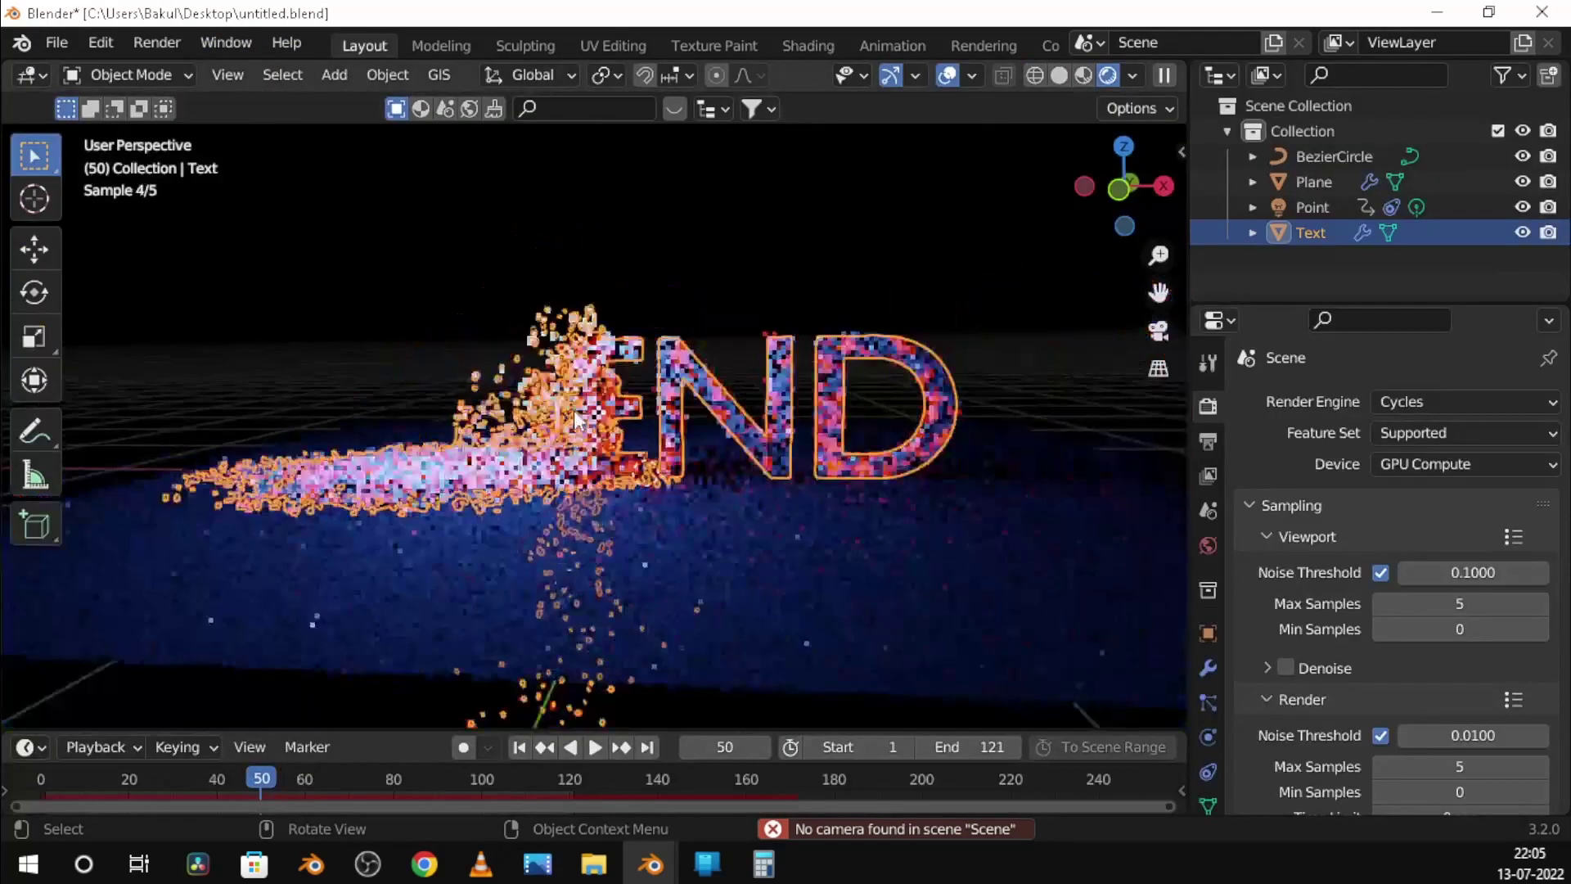
{"action": "left_click", "coordinate": [1059, 74]}
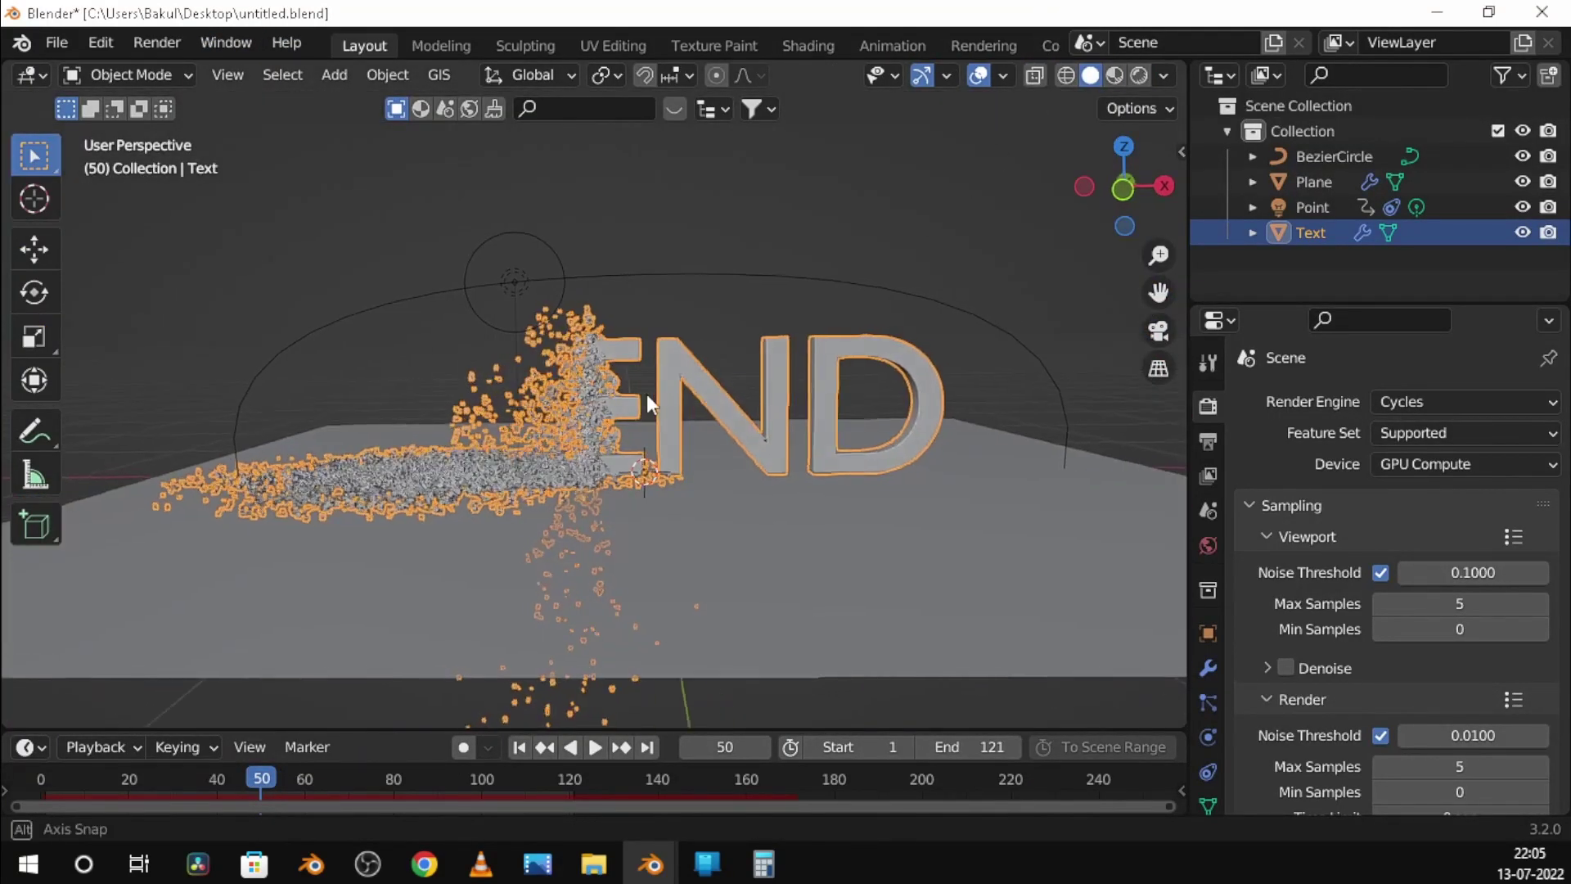
{"action": "key", "text": "shift+a"}
Add a camera and position it at frame 1 to frame the whole BLEND text
{"action": "left_click", "coordinate": [547, 703]}
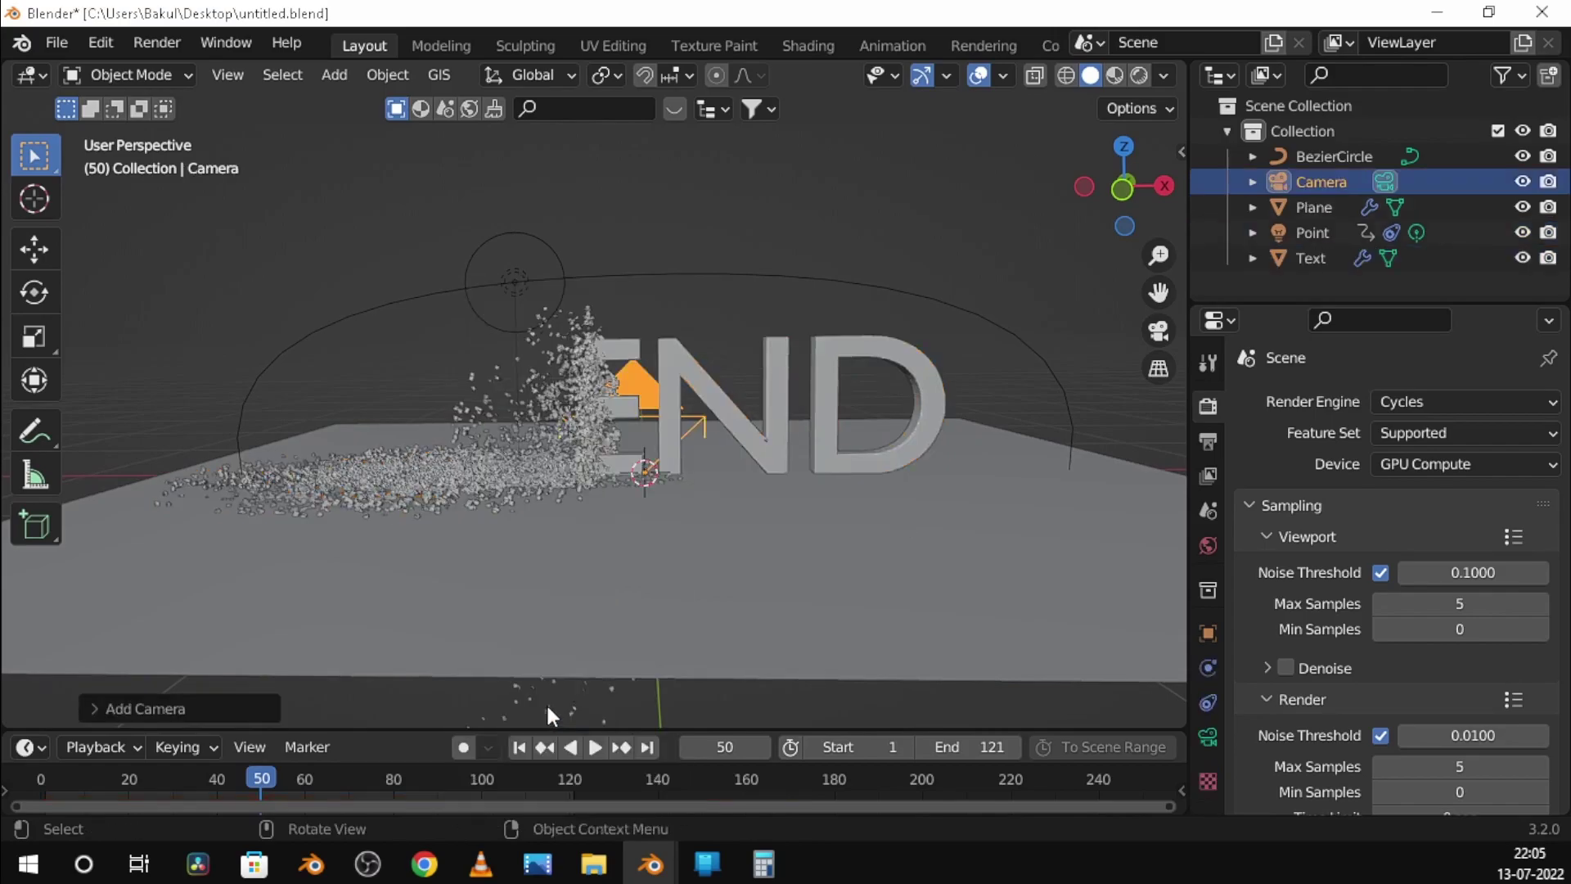
{"action": "scroll", "coordinate": [621, 640], "scroll_direction": "down", "scroll_amount": 1}
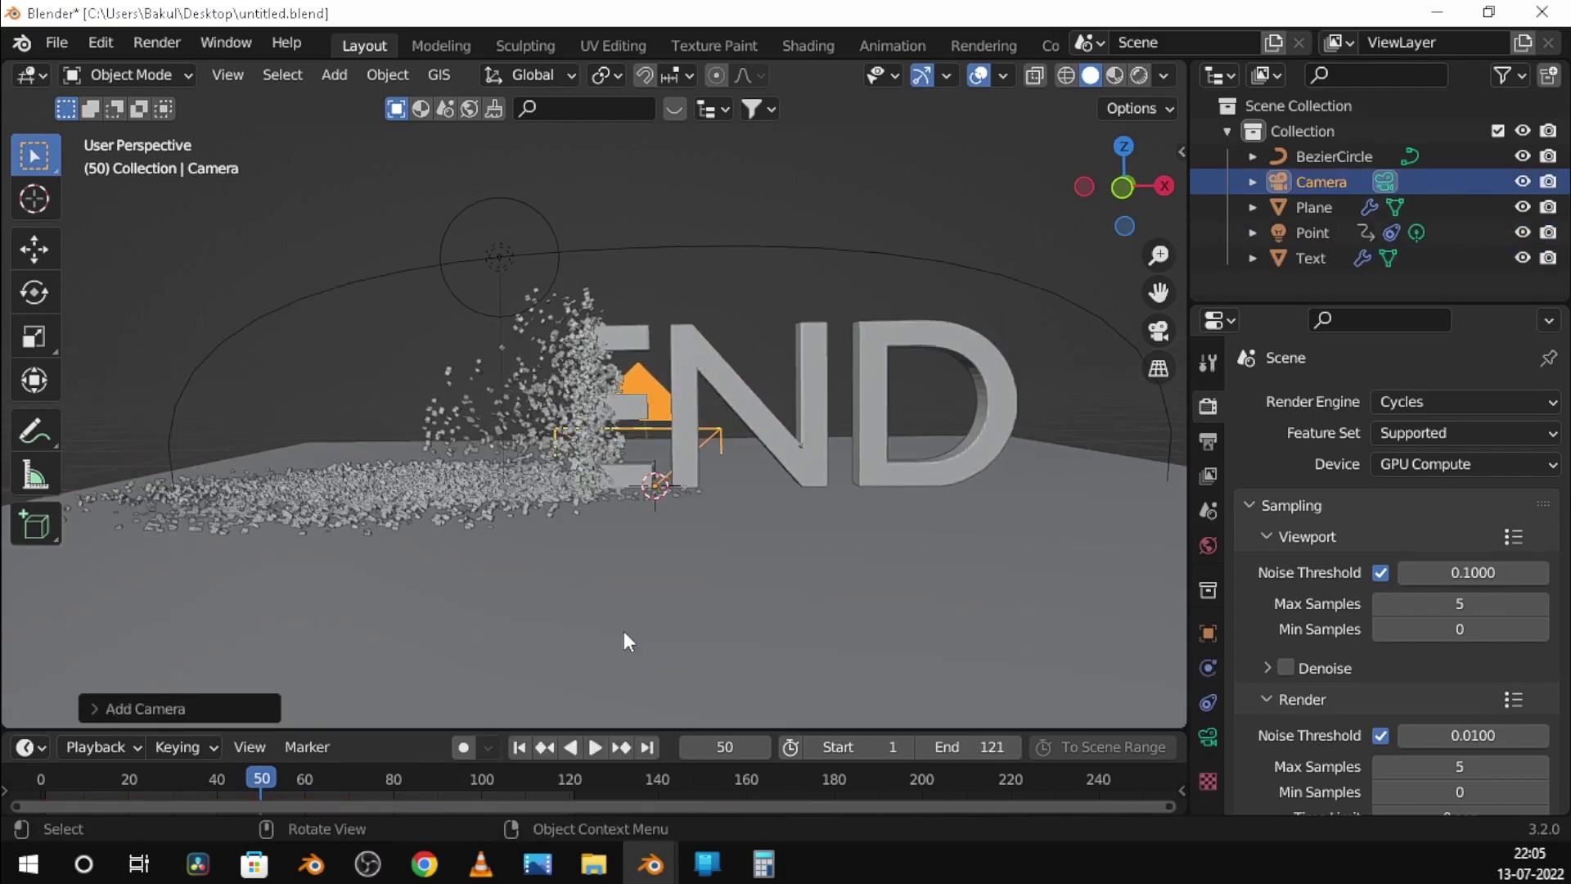
{"action": "key", "text": "KP_0"}
{"action": "key", "text": "g"}
{"action": "key", "text": "z"}
{"action": "key", "text": "z"}
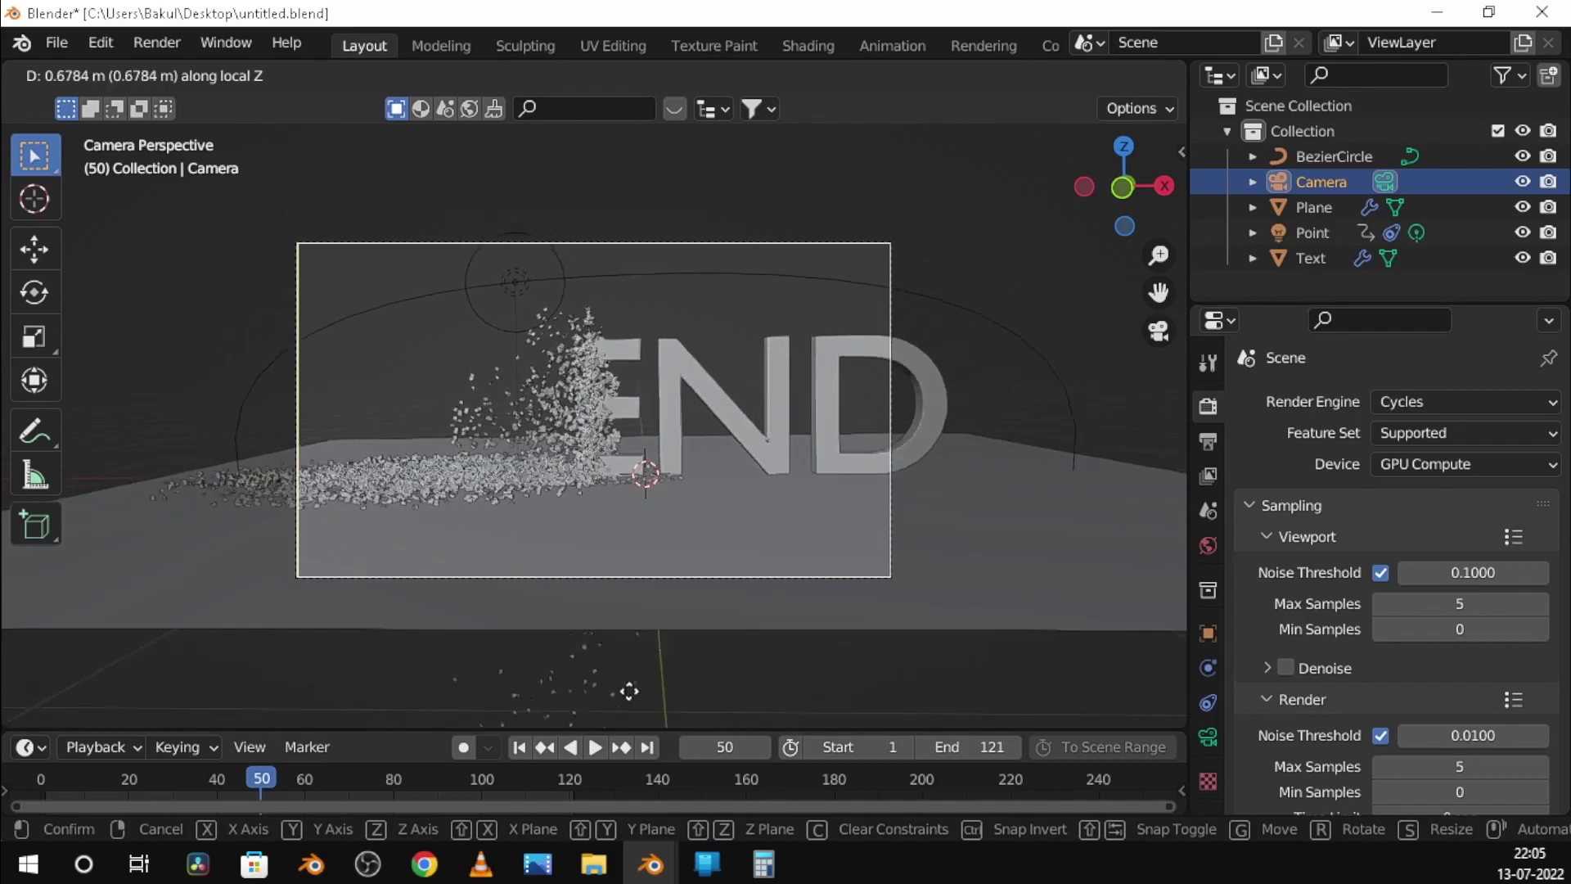
{"action": "left_click", "coordinate": [631, 692]}
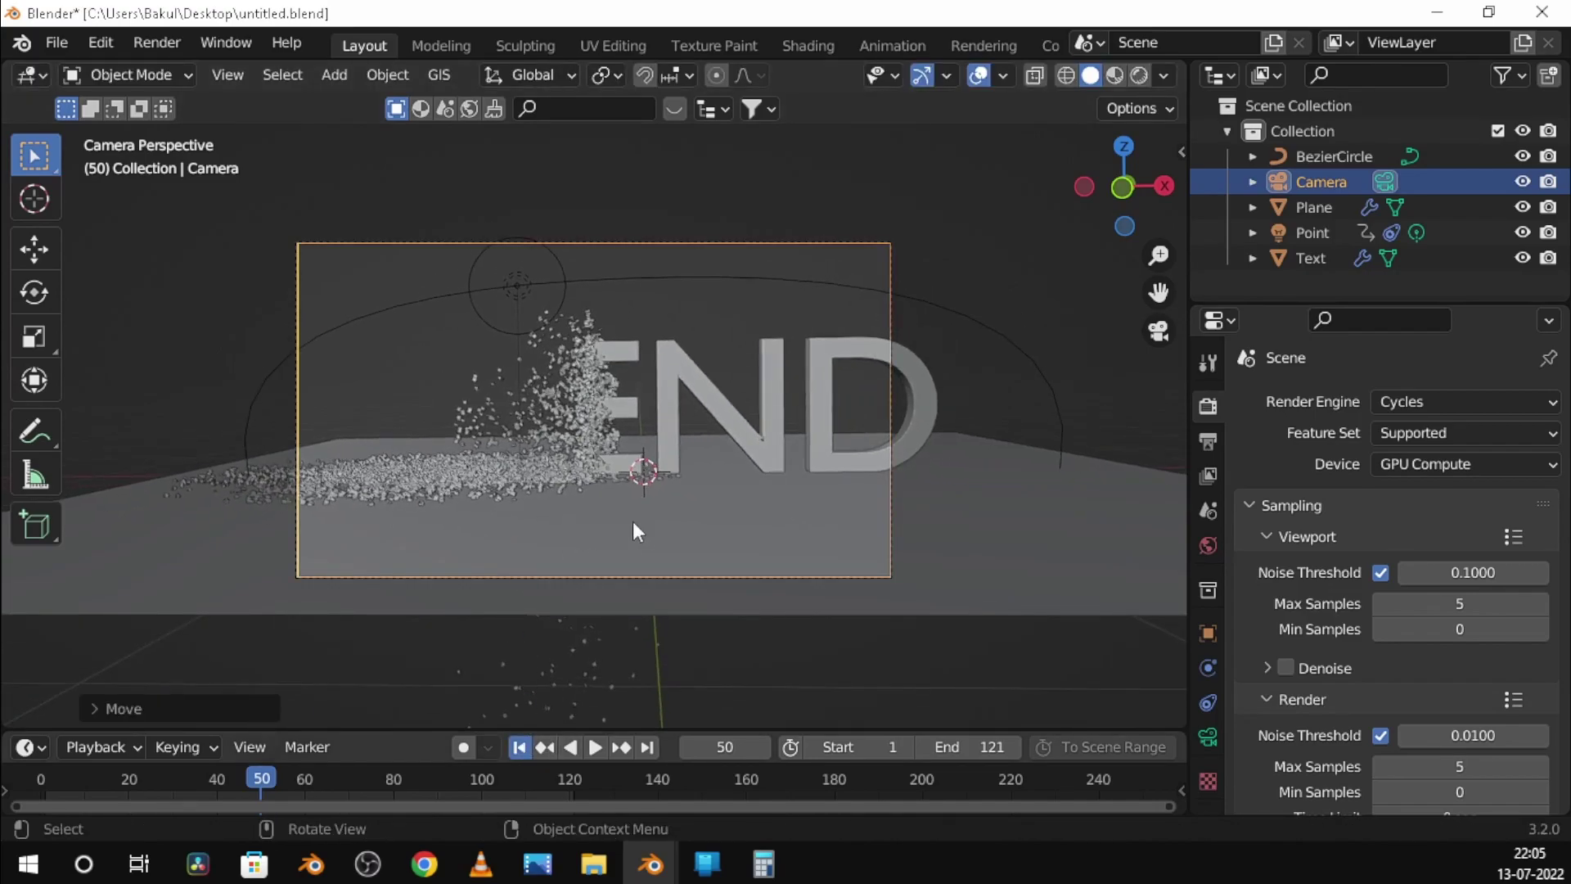
{"action": "key", "text": "shift+Left"}
{"action": "key", "text": "g"}
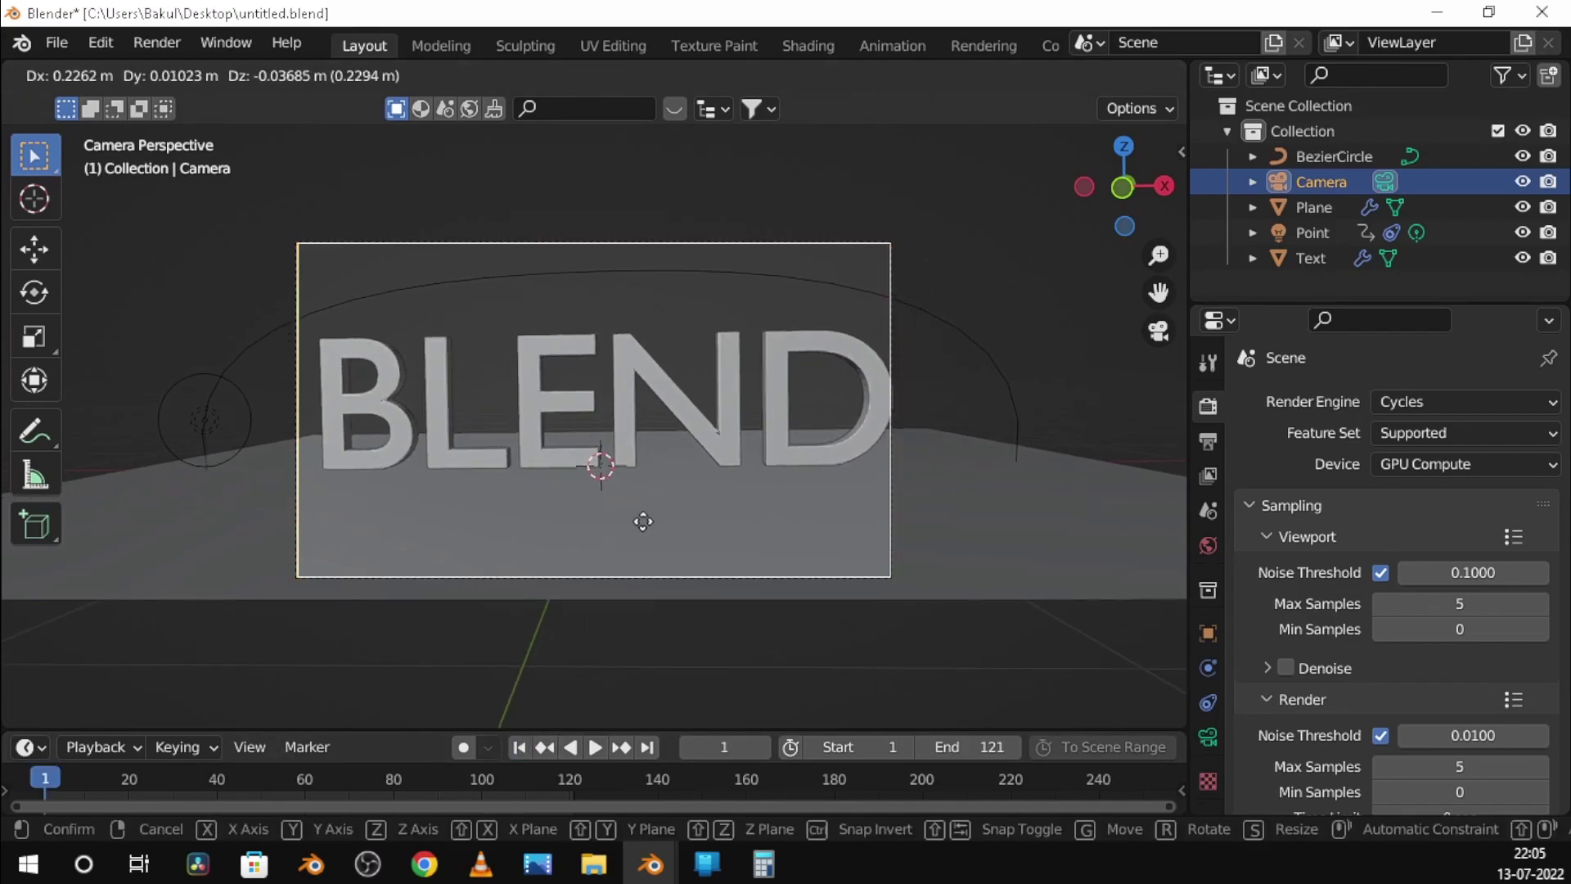
{"action": "left_click", "coordinate": [646, 522]}
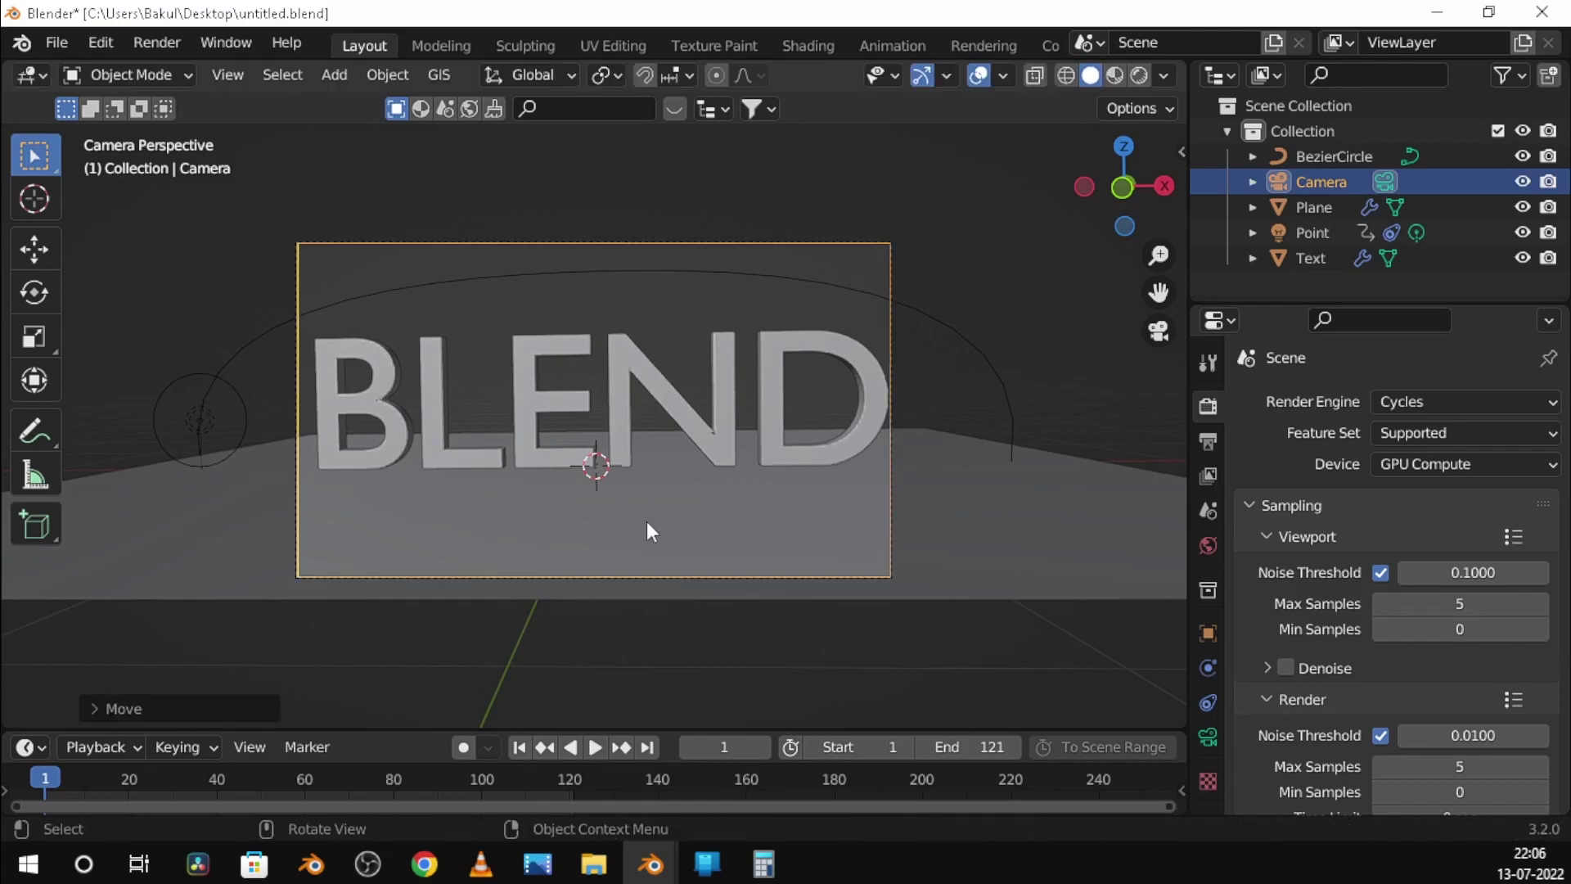
{"action": "key", "text": "g"}
{"action": "key", "text": "z"}
{"action": "key", "text": "z"}
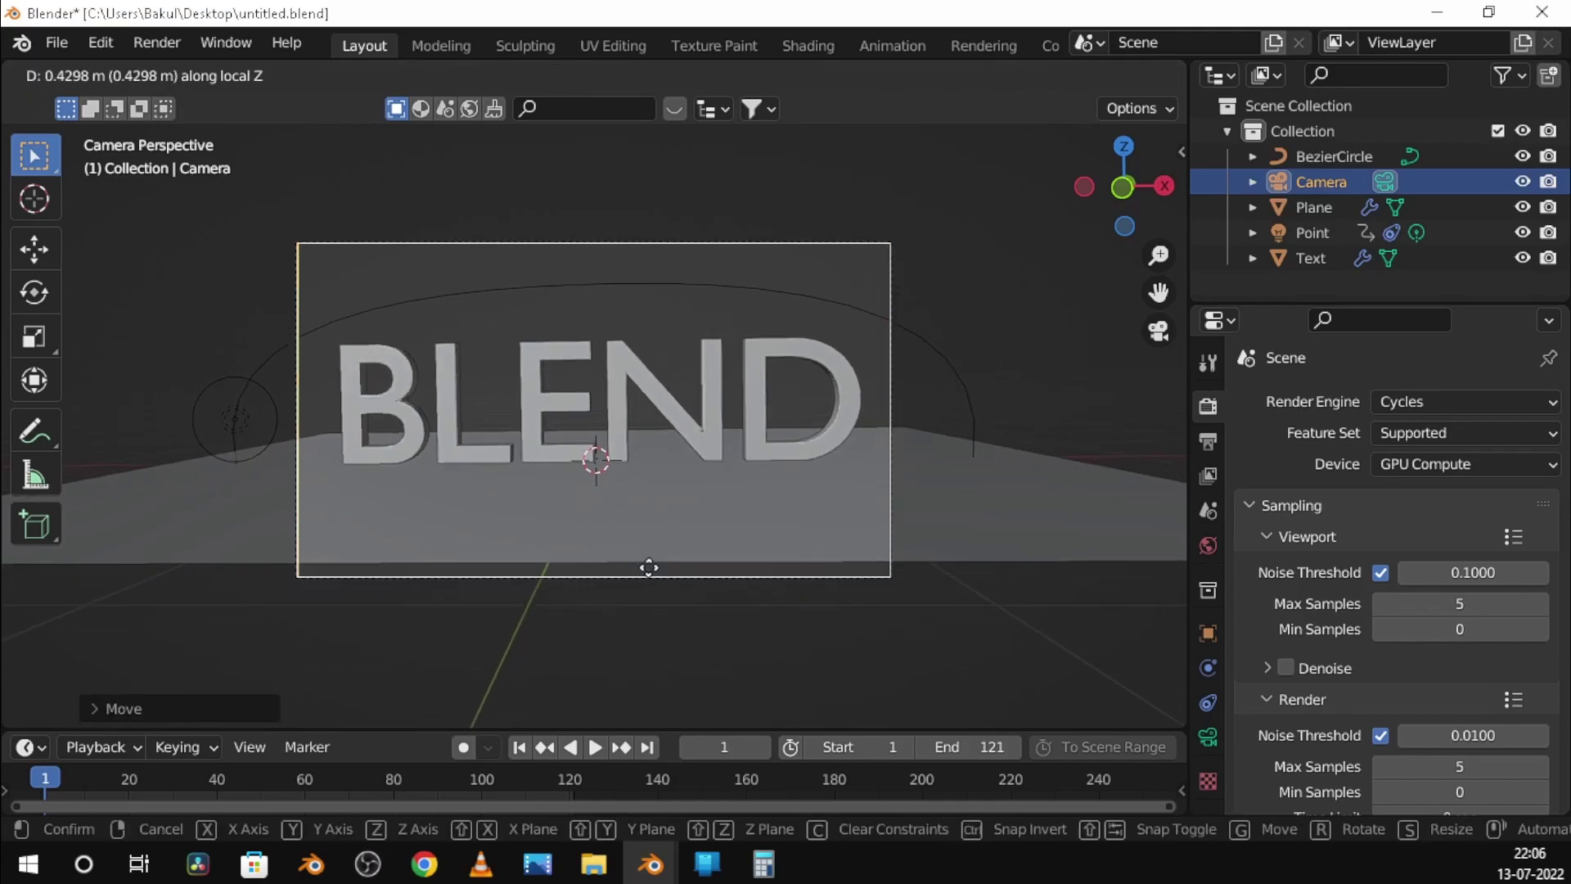
Select the ground plane and stretch it along Y to fill the shot
{"action": "left_click", "coordinate": [659, 556]}
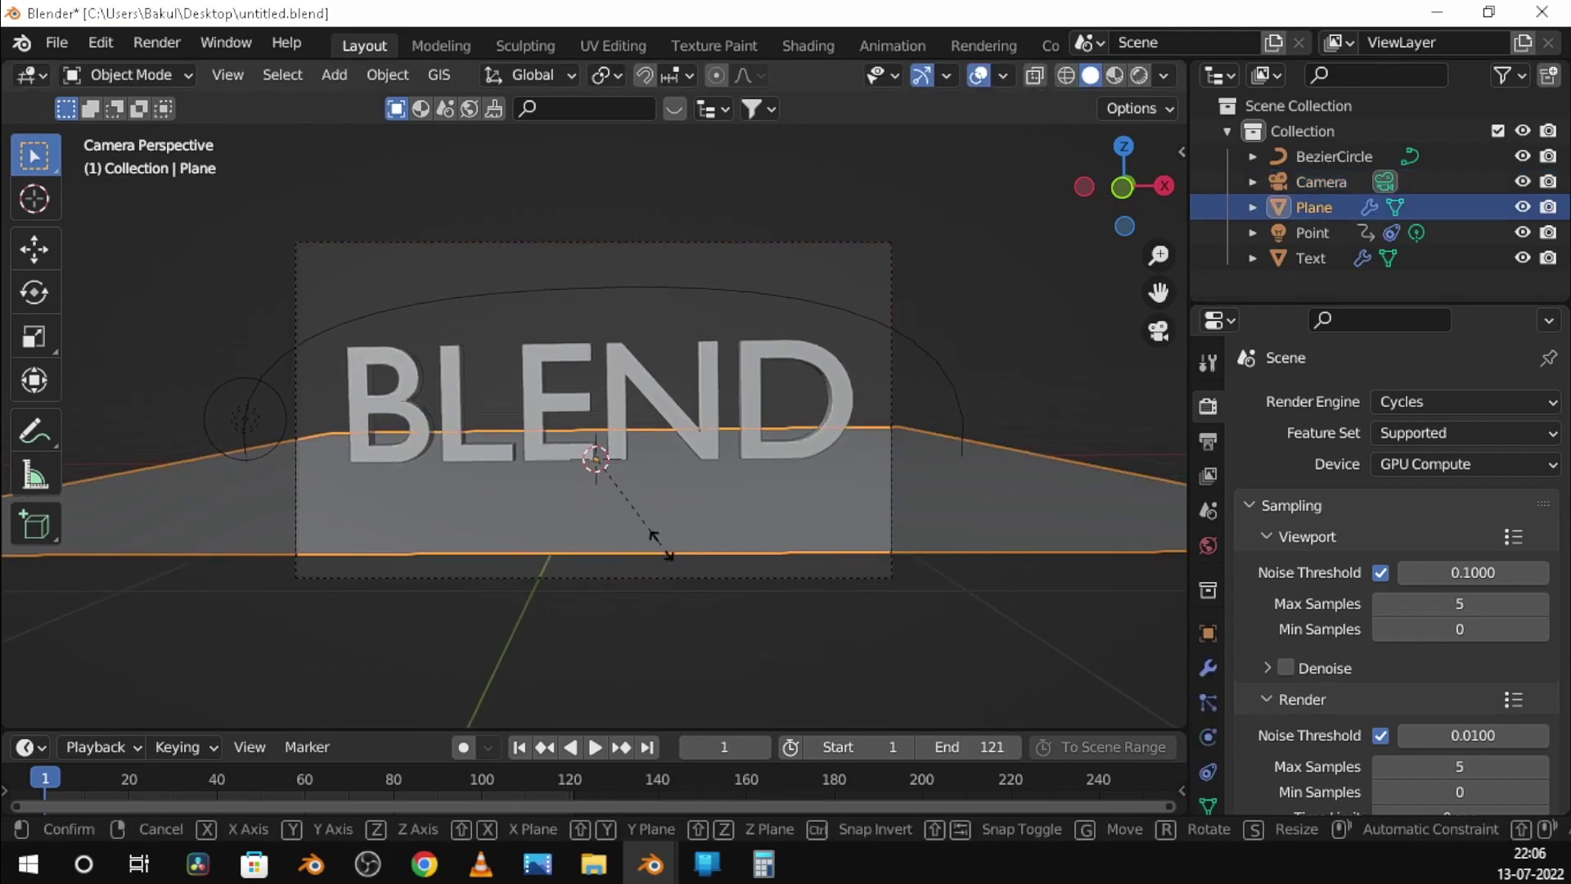
{"action": "key", "text": "s"}
{"action": "key", "text": "y"}
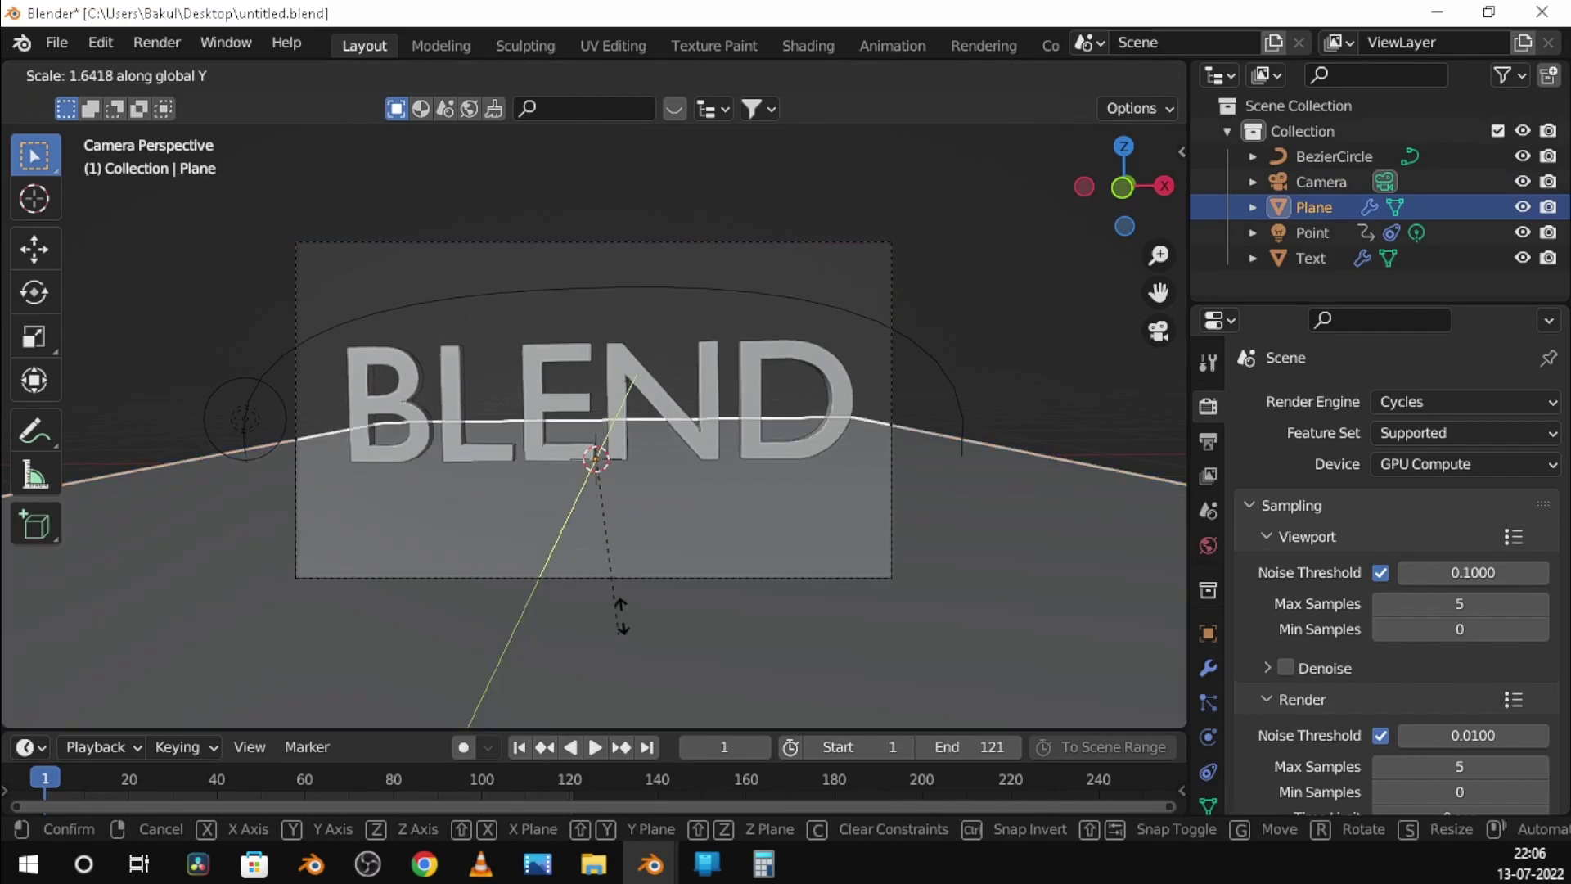
{"action": "left_click", "coordinate": [620, 615]}
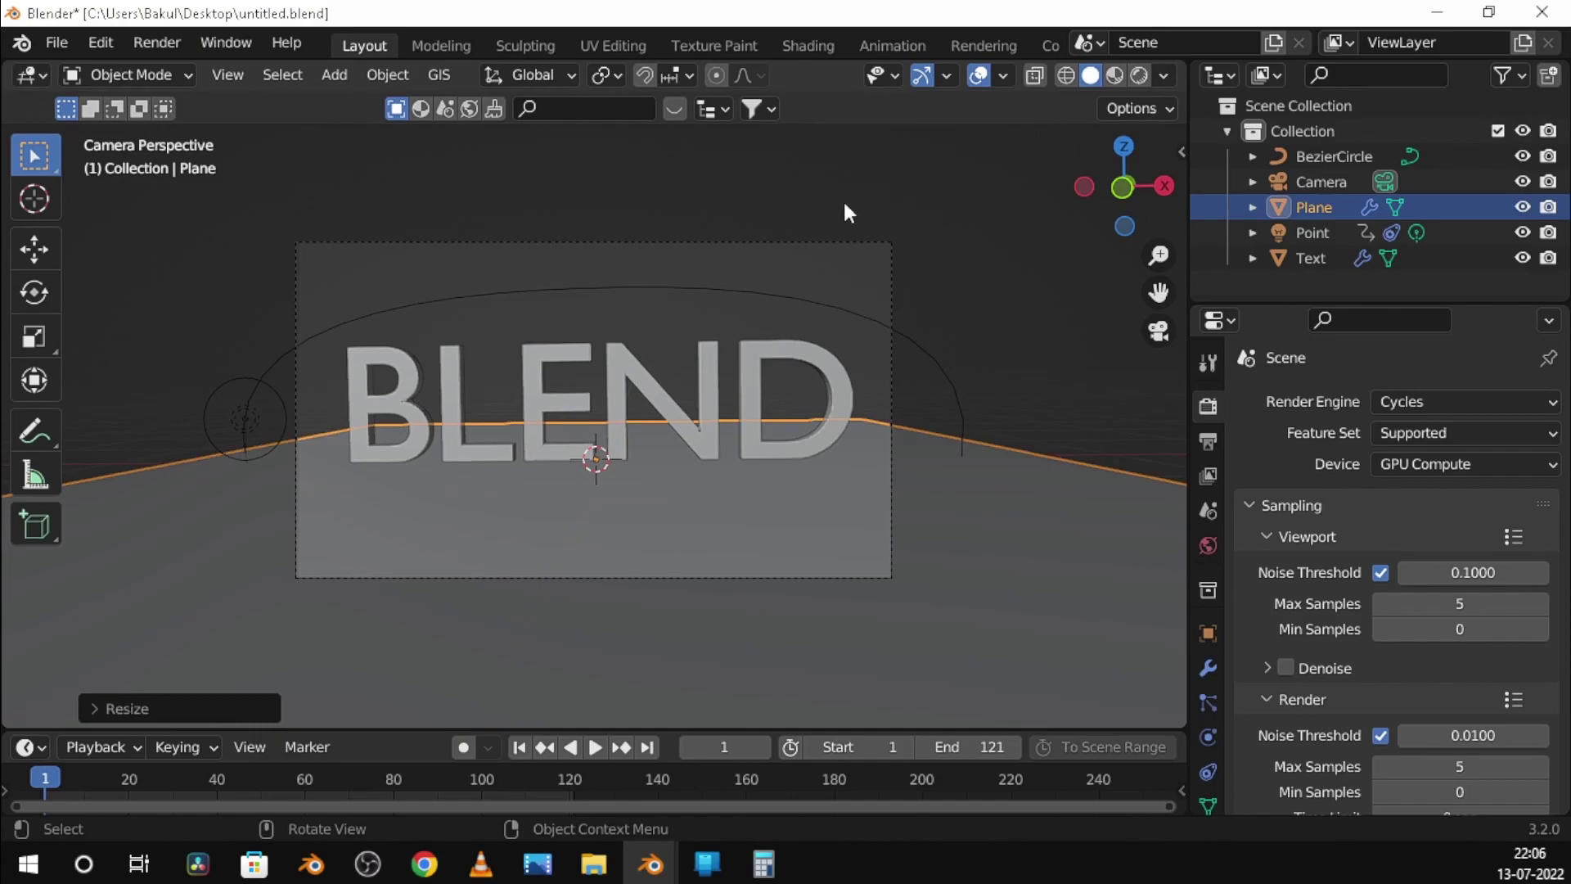
Switch the viewport to Rendered shading and render a still of frame 1
{"action": "left_click", "coordinate": [1140, 75]}
{"action": "left_click", "coordinate": [208, 334]}
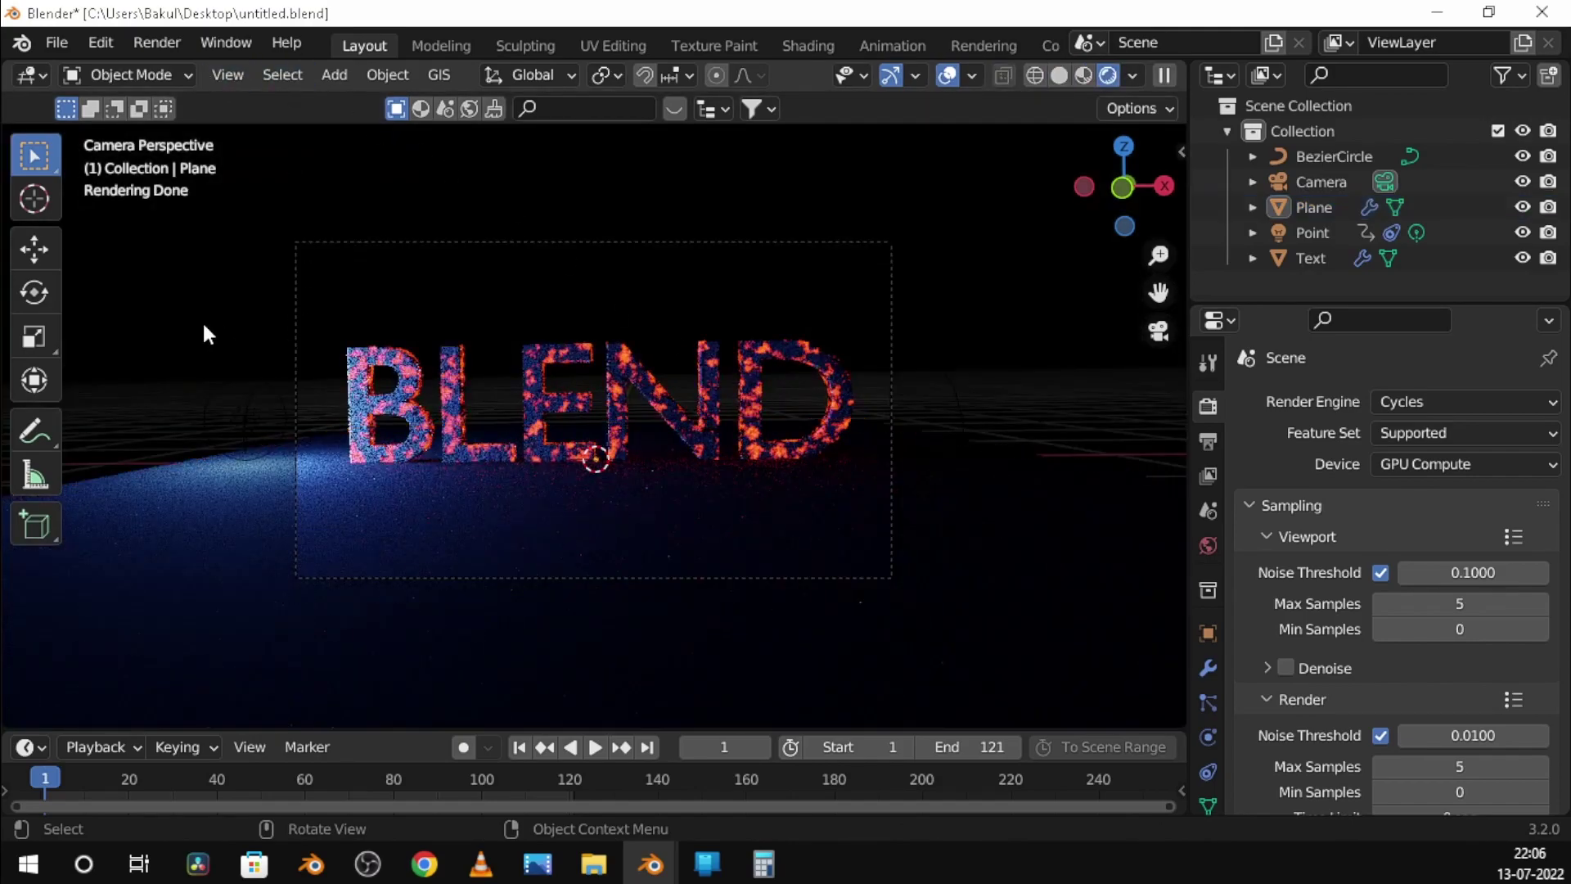
{"action": "left_click", "coordinate": [157, 43]}
{"action": "left_click", "coordinate": [188, 67]}
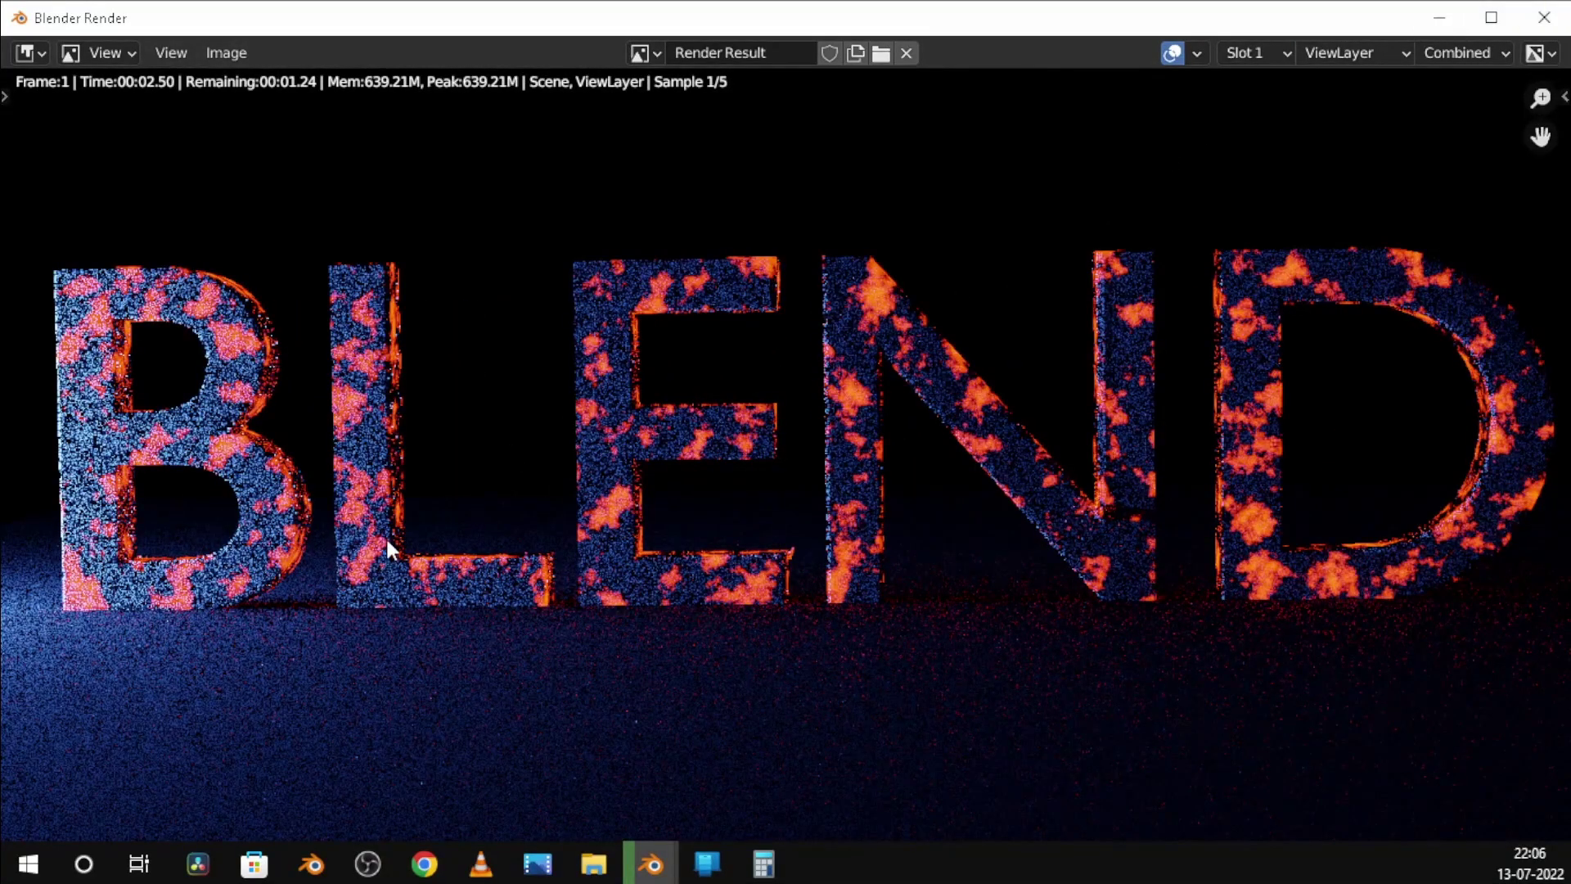
{"action": "key", "text": "Escape"}
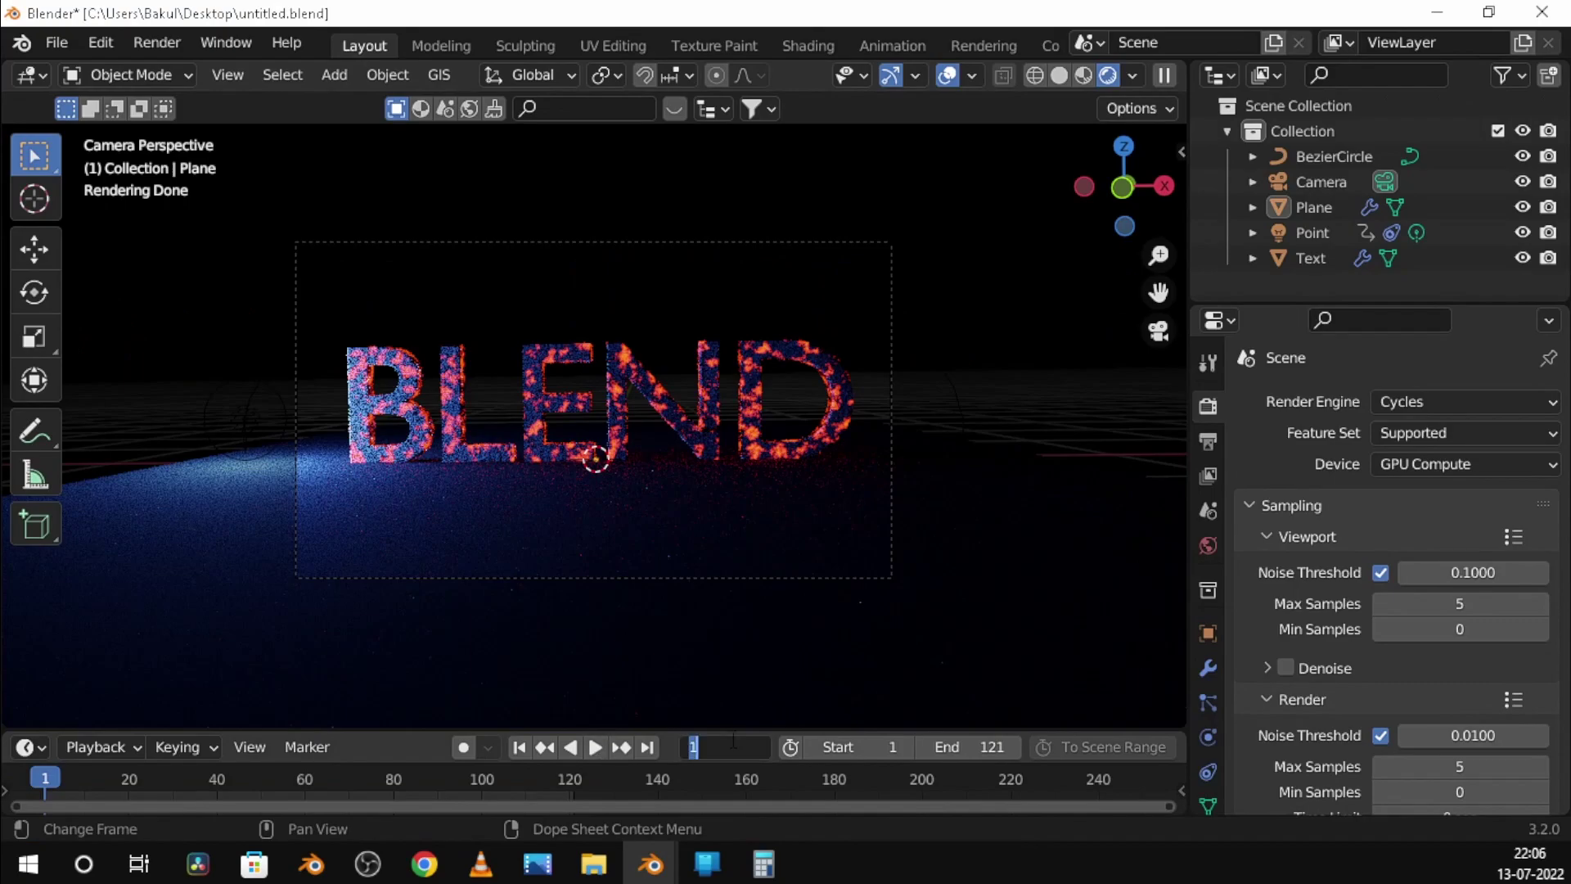
{"action": "type", "text": "60"}
Render frame 60 as a still and pan across it to inspect the particles
{"action": "key", "text": "Return"}
{"action": "left_click", "coordinate": [157, 42]}
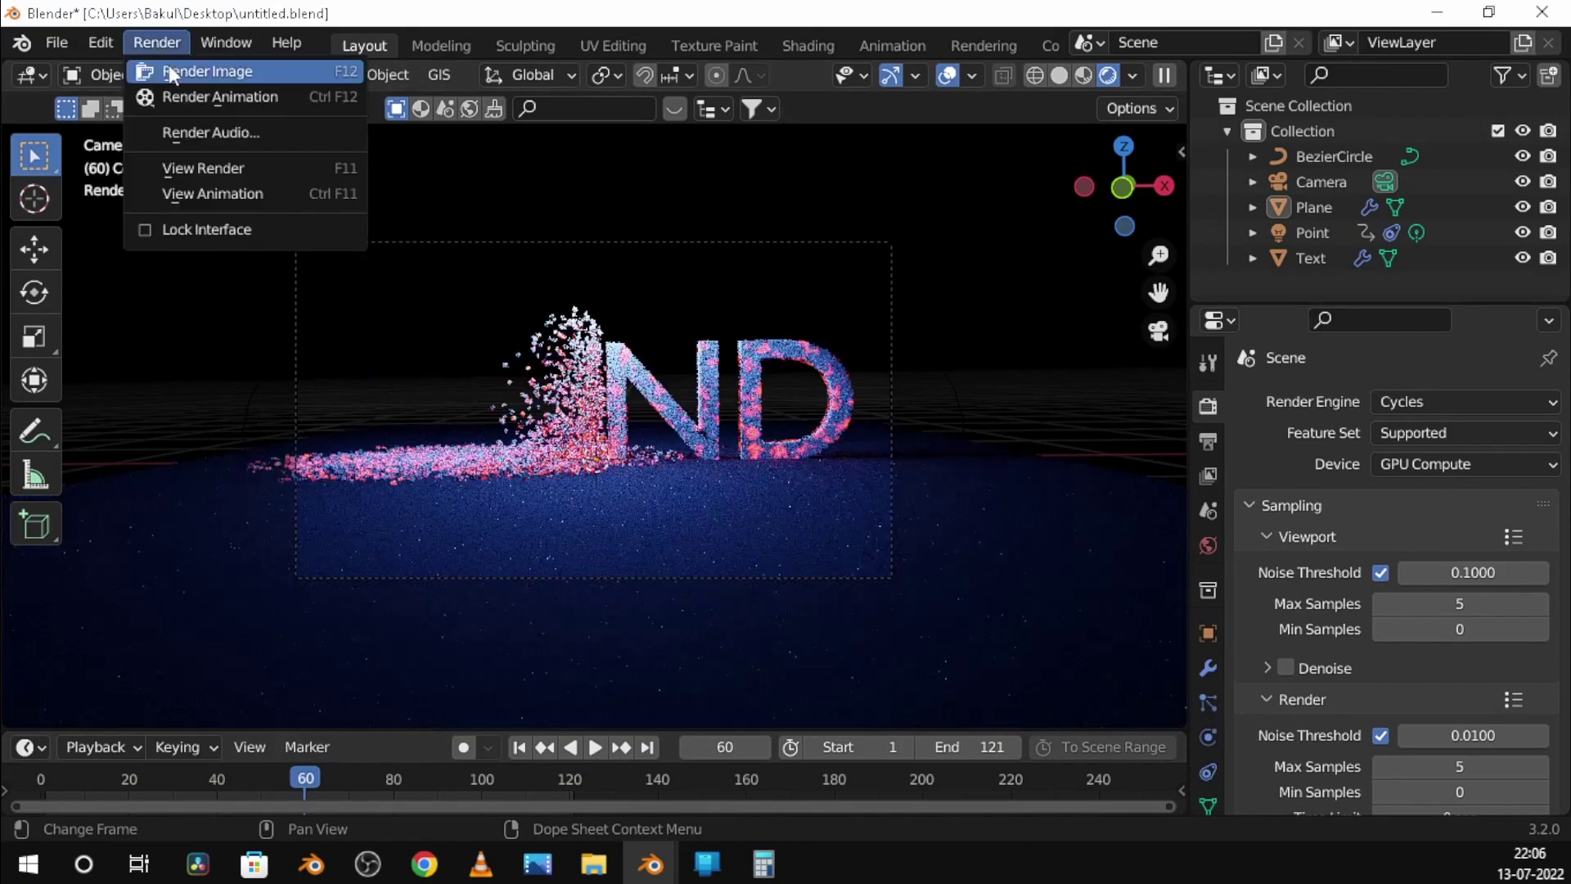
{"action": "left_click", "coordinate": [197, 74]}
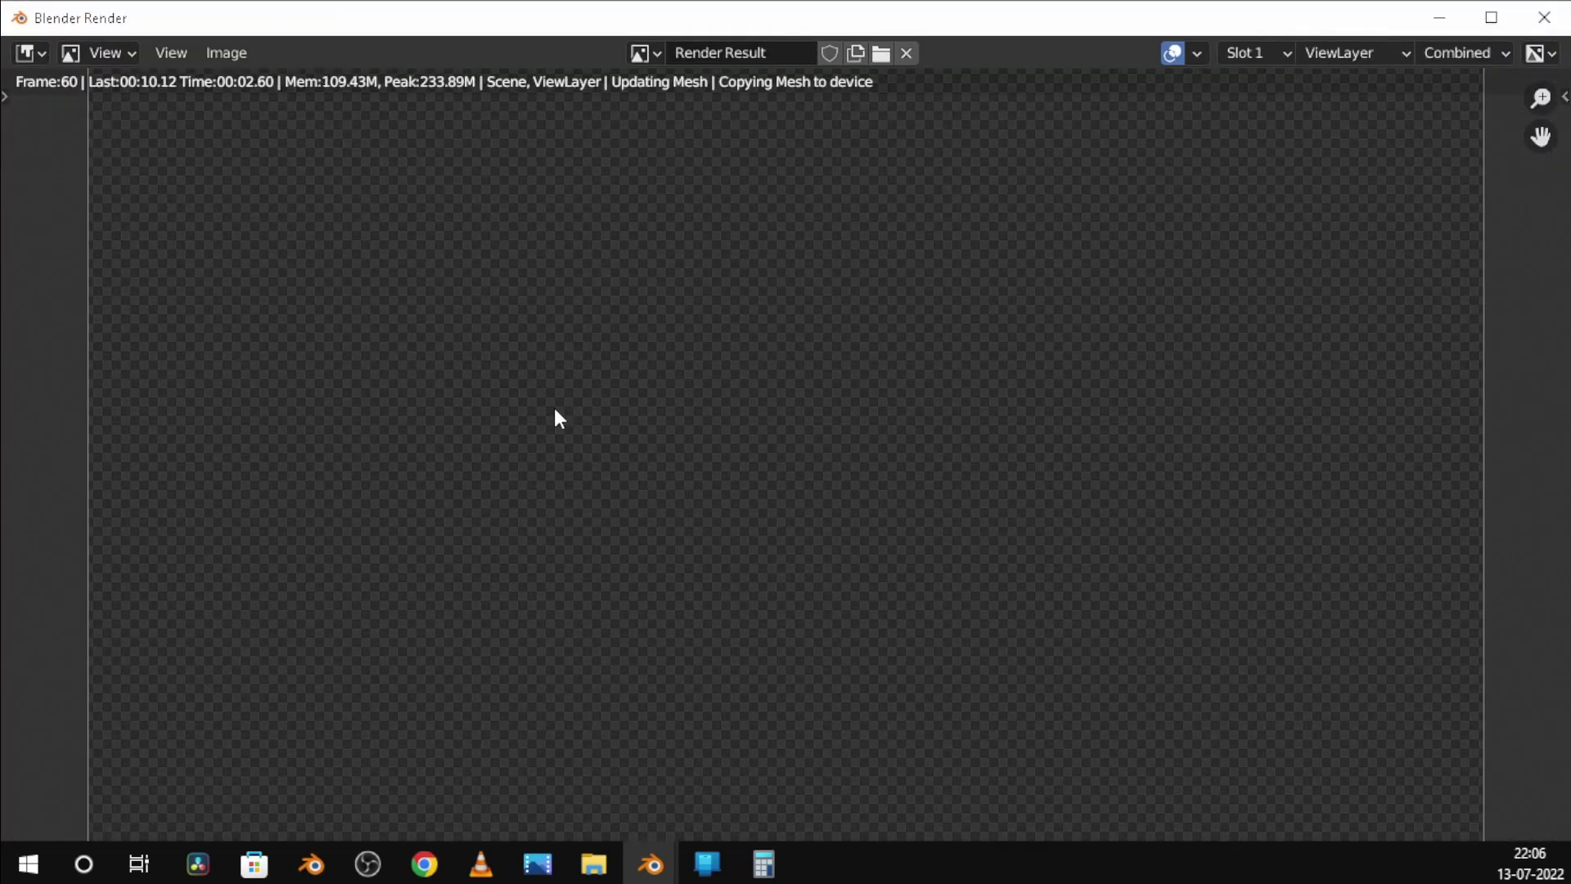
{"action": "scroll", "coordinate": [553, 404], "scroll_direction": "up", "scroll_amount": 1}
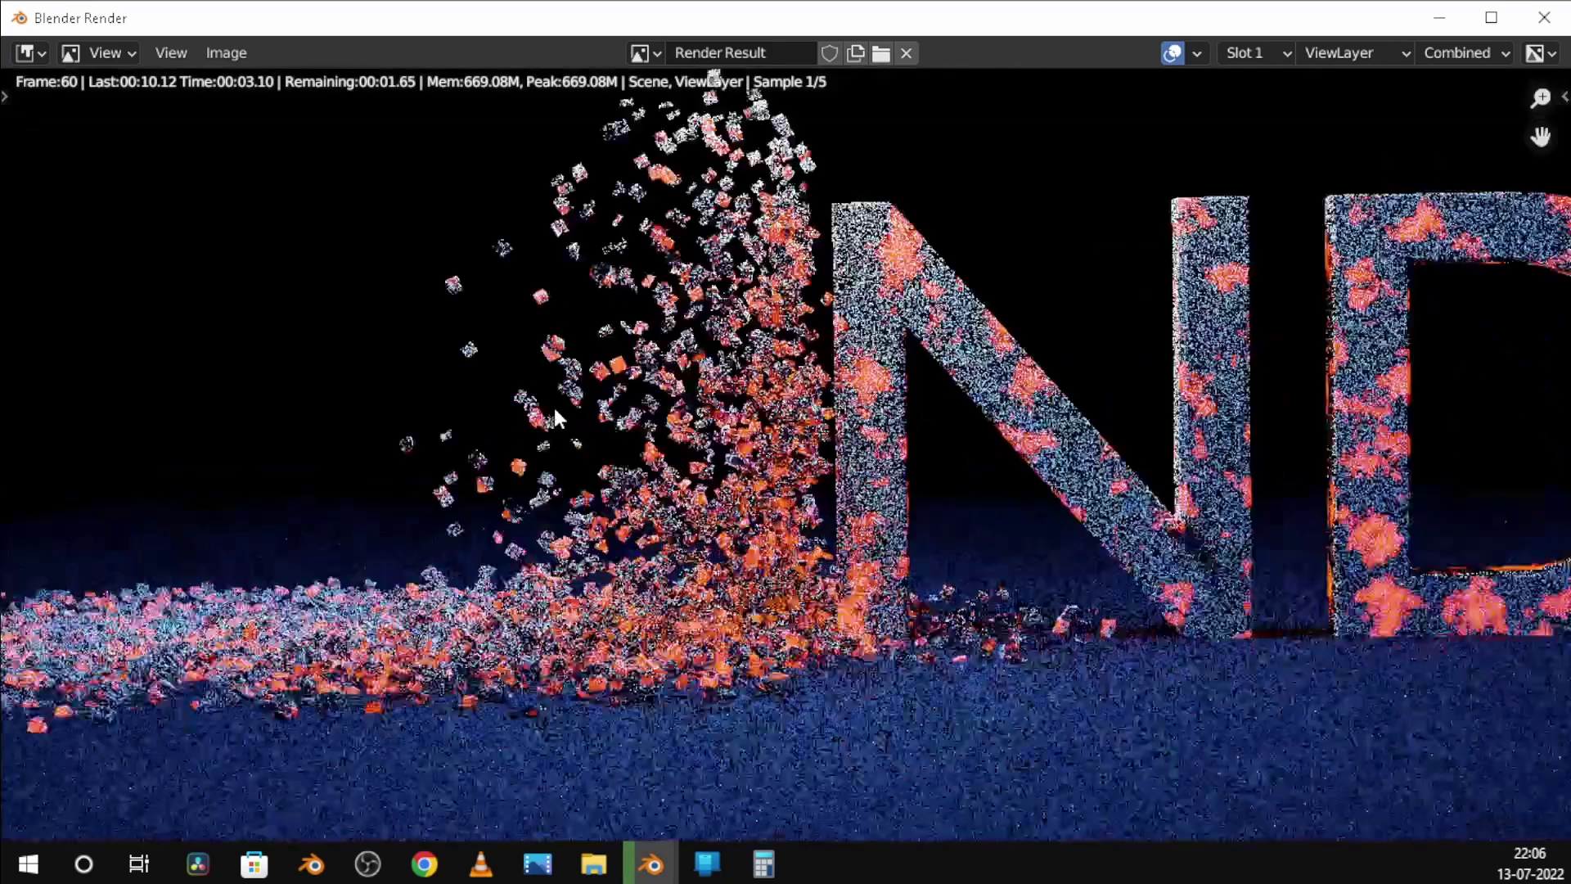
{"action": "scroll", "coordinate": [554, 414], "scroll_direction": "down", "scroll_amount": 2}
{"action": "middle_click_drag", "start_coordinate": [554, 414], "coordinate": [434, 414]}
Zoom and recentre the frame 60 render to check the crumbling letters, then close it
{"action": "scroll", "coordinate": [792, 514], "scroll_direction": "up", "scroll_amount": 5}
{"action": "scroll", "coordinate": [787, 505], "scroll_direction": "down", "scroll_amount": 3}
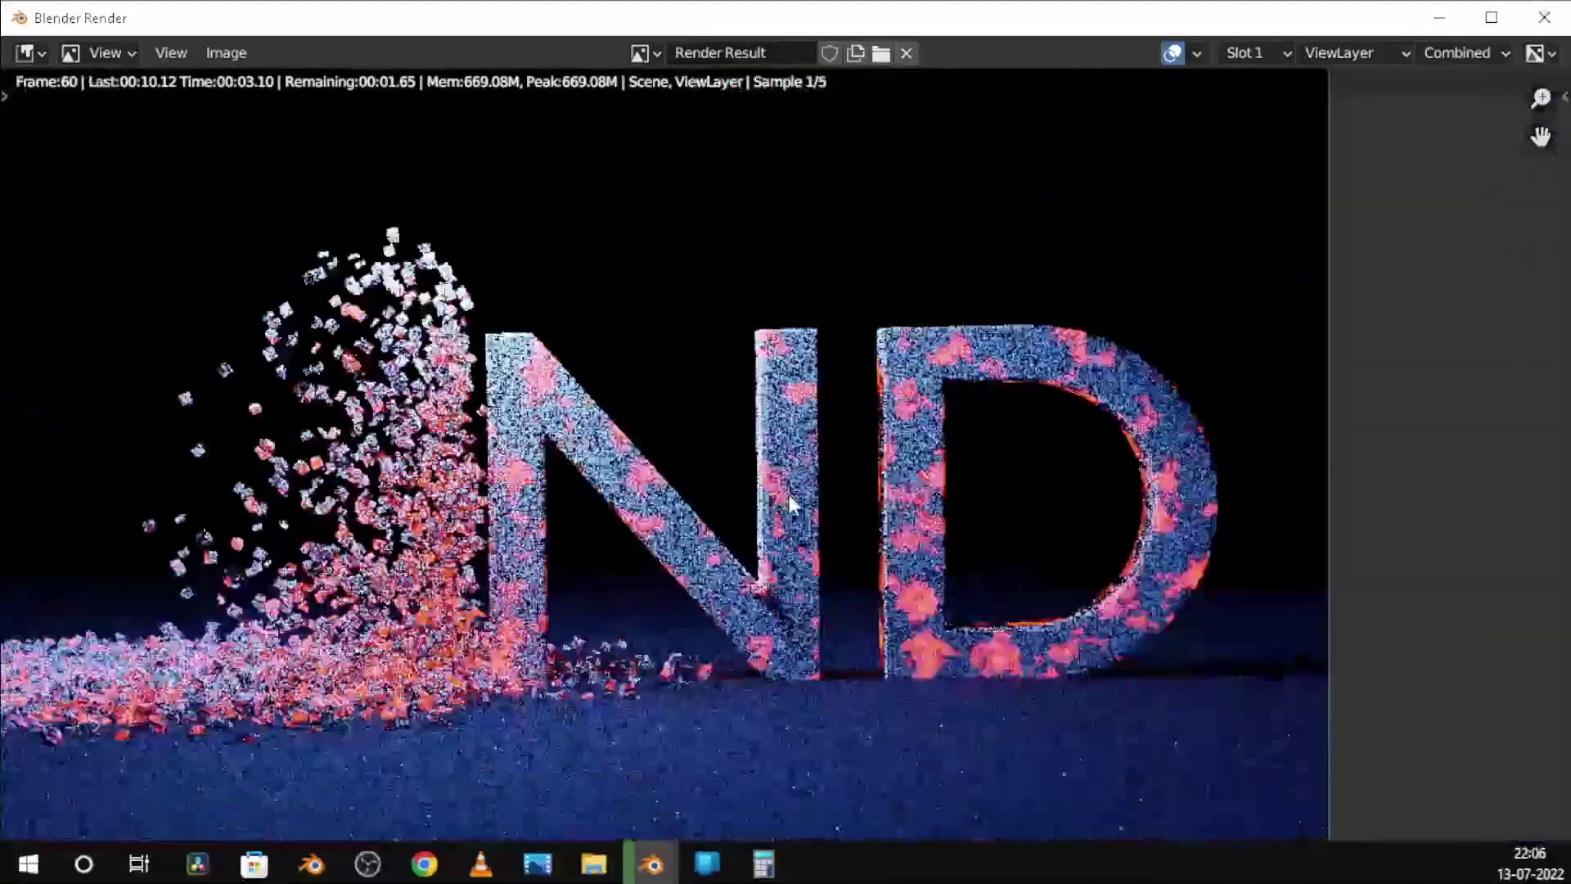
{"action": "scroll", "coordinate": [821, 484], "scroll_direction": "down", "scroll_amount": 2}
{"action": "scroll", "coordinate": [822, 484], "scroll_direction": "up", "scroll_amount": 3}
{"action": "middle_click_drag", "start_coordinate": [822, 489], "coordinate": [881, 490]}
{"action": "scroll", "coordinate": [880, 491], "scroll_direction": "down", "scroll_amount": 2}
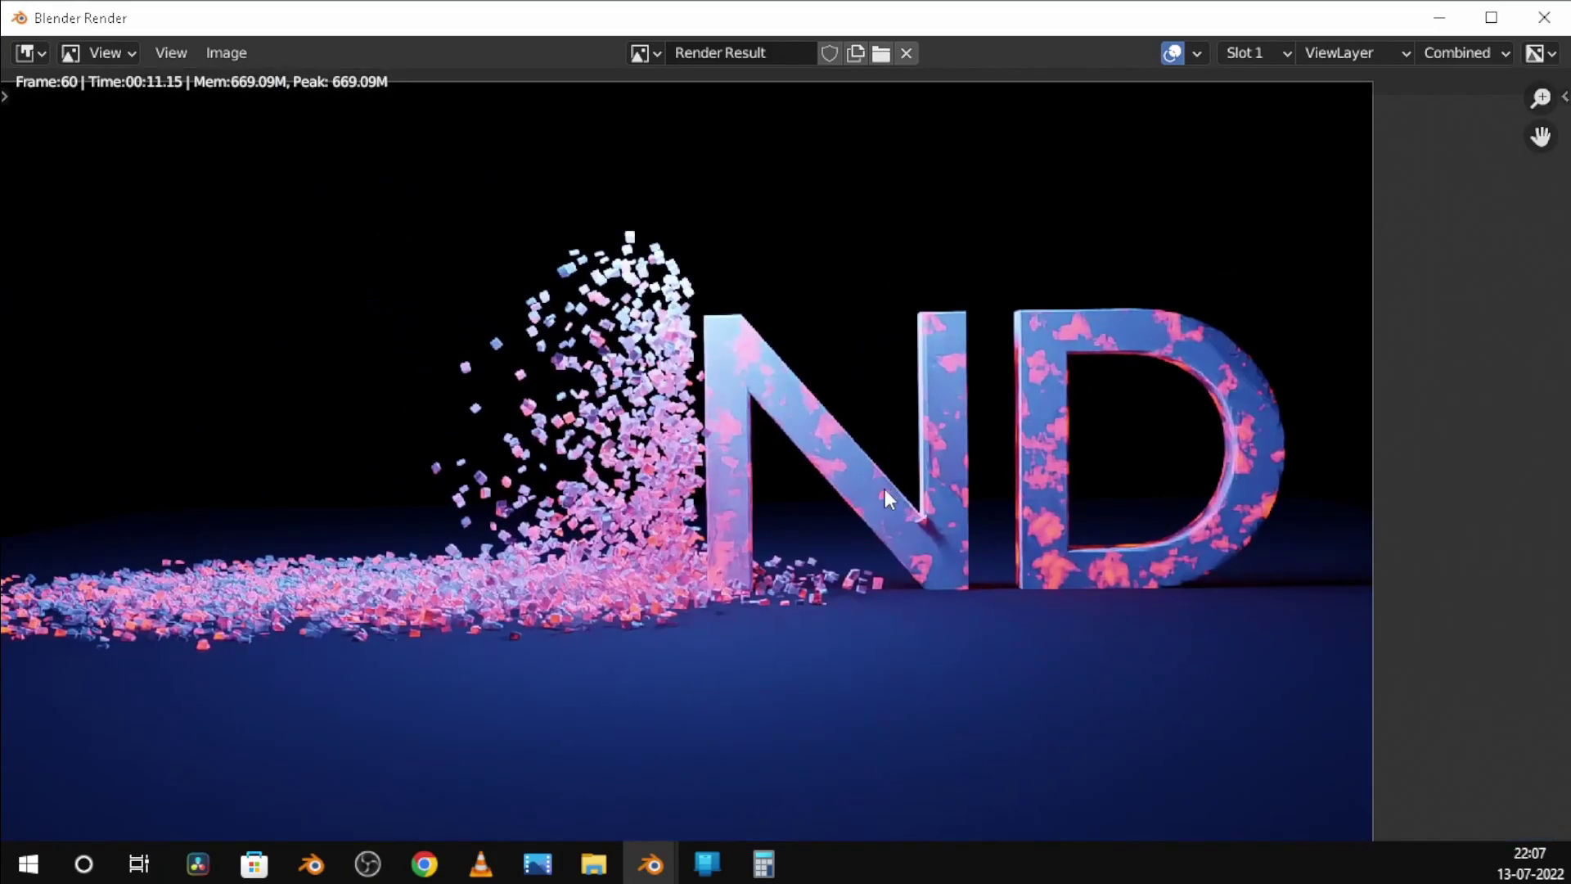
{"action": "scroll", "coordinate": [804, 511], "scroll_direction": "down", "scroll_amount": 1}
{"action": "scroll", "coordinate": [819, 491], "scroll_direction": "up", "scroll_amount": 1}
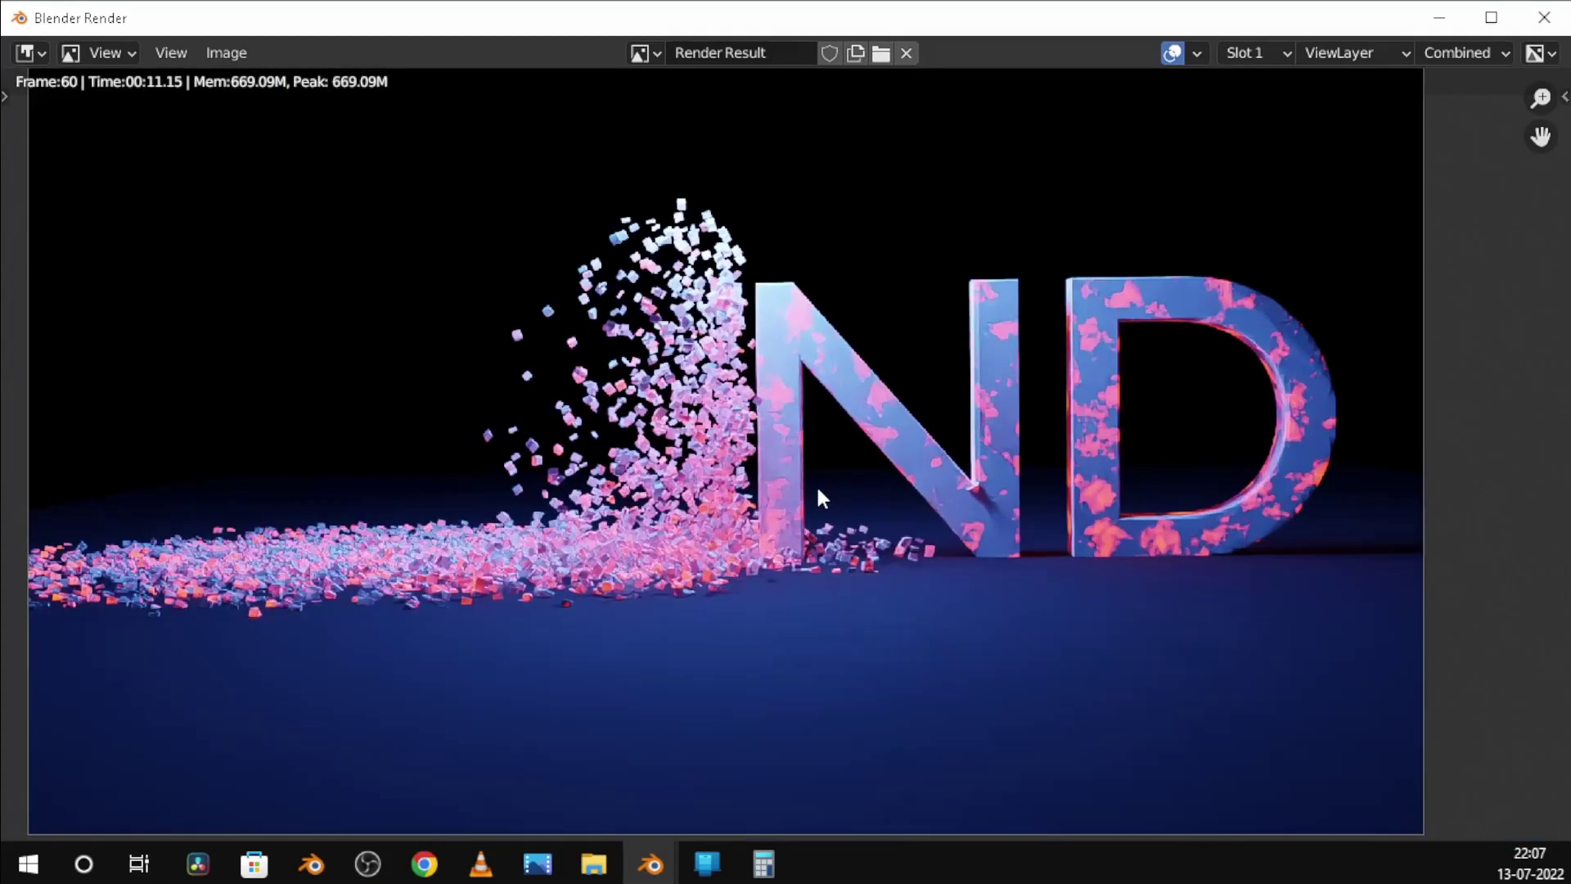
{"action": "left_click", "coordinate": [1524, 24]}
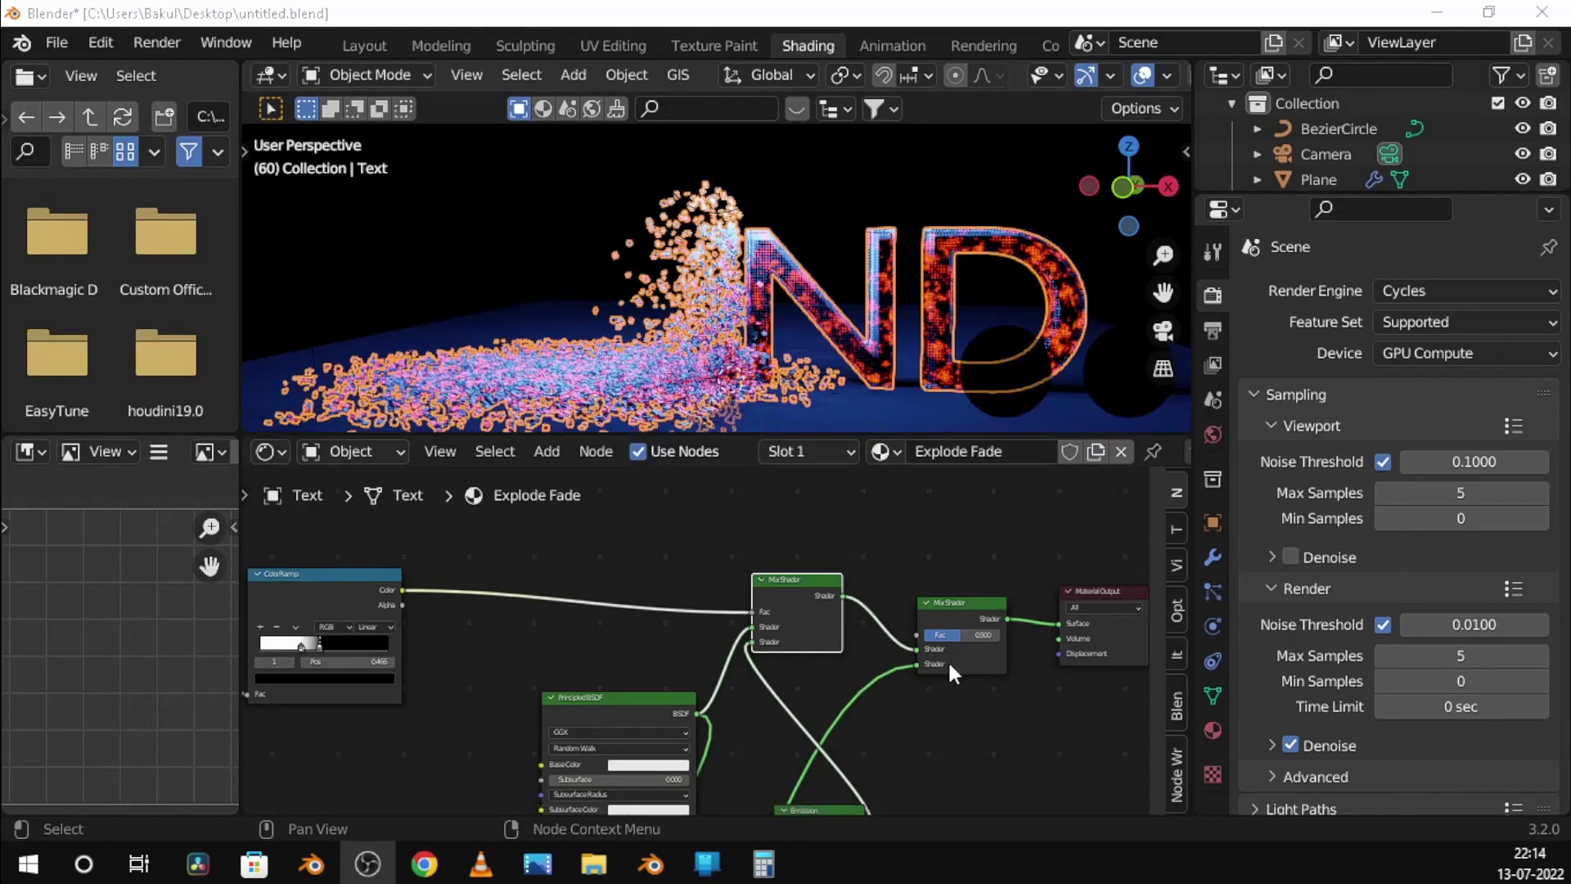
Set the Emission node's Strength to 20 in the Explode Fade material
{"action": "scroll", "coordinate": [958, 680], "scroll_direction": "down", "scroll_amount": 4, "text": "shift"}
{"action": "scroll", "coordinate": [944, 681], "scroll_direction": "up", "scroll_amount": 1}
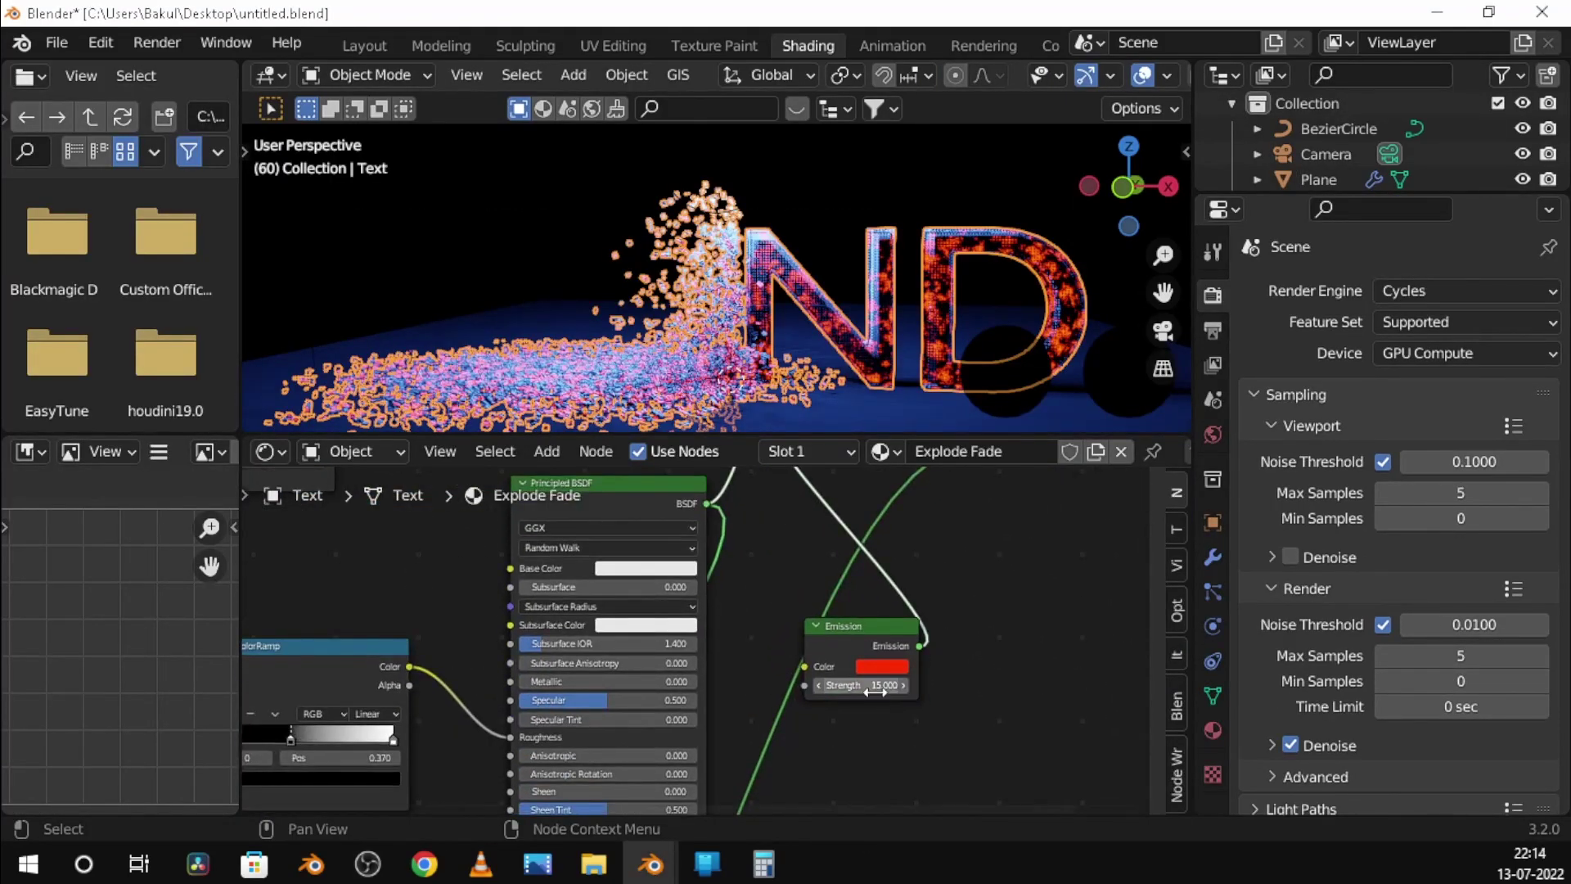
{"action": "type", "text": "20"}
{"action": "key", "text": "Return"}
{"action": "scroll", "coordinate": [945, 640], "scroll_direction": "down", "scroll_amount": 2}
{"action": "middle_click_drag", "start_coordinate": [945, 640], "coordinate": [967, 671]}
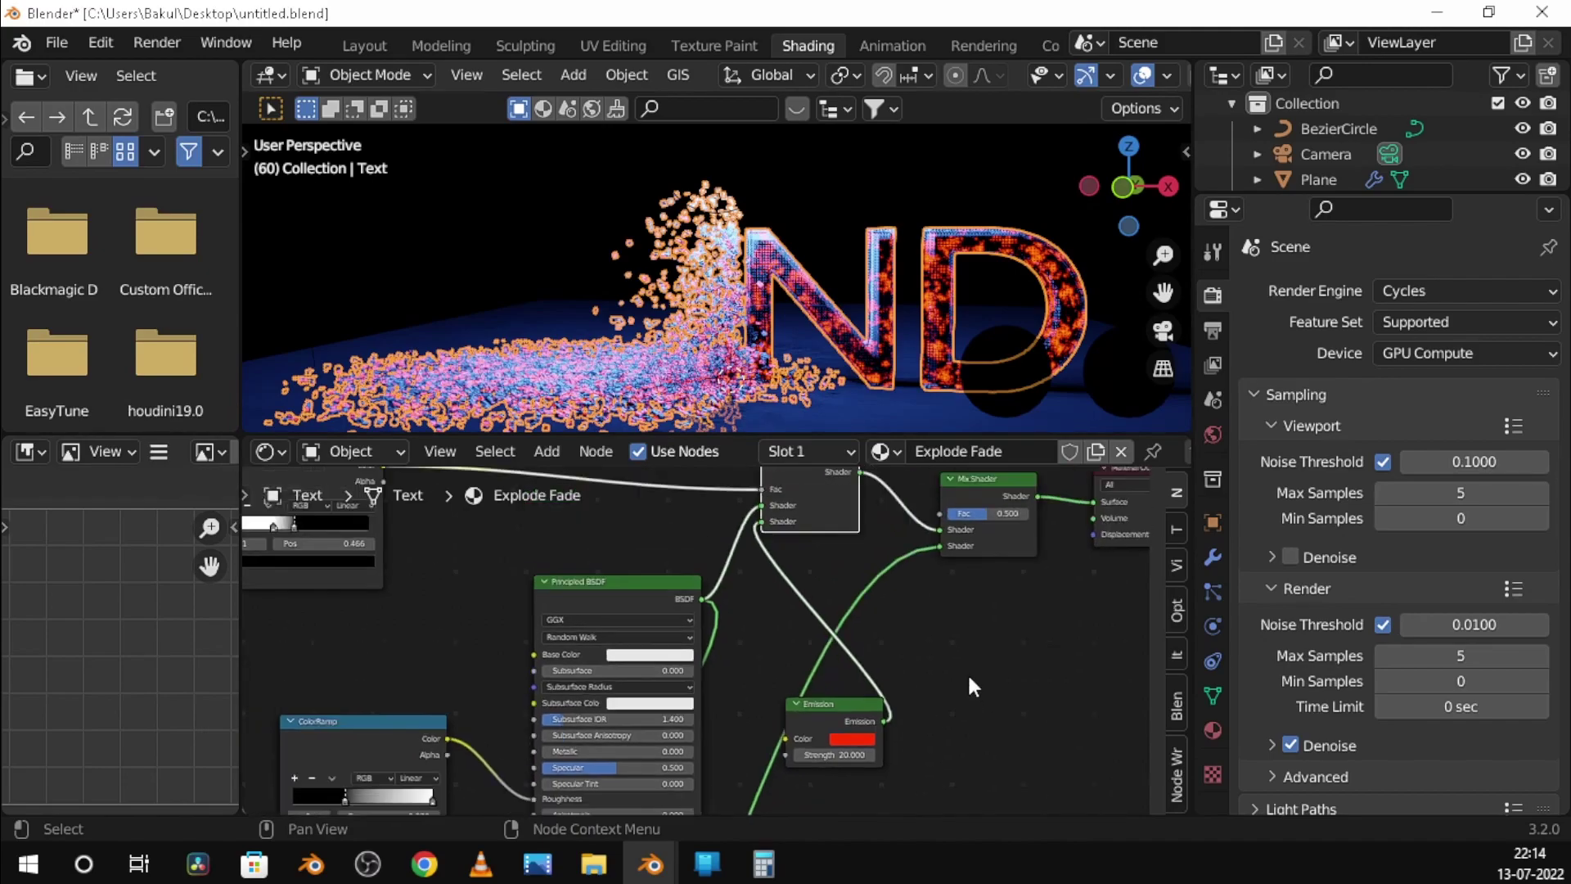
{"action": "scroll", "coordinate": [1034, 67], "scroll_direction": "down", "scroll_amount": 5}
Check the point light's colour and 150 W power in Solid view, then return to Rendered
{"action": "left_click", "coordinate": [1097, 75]}
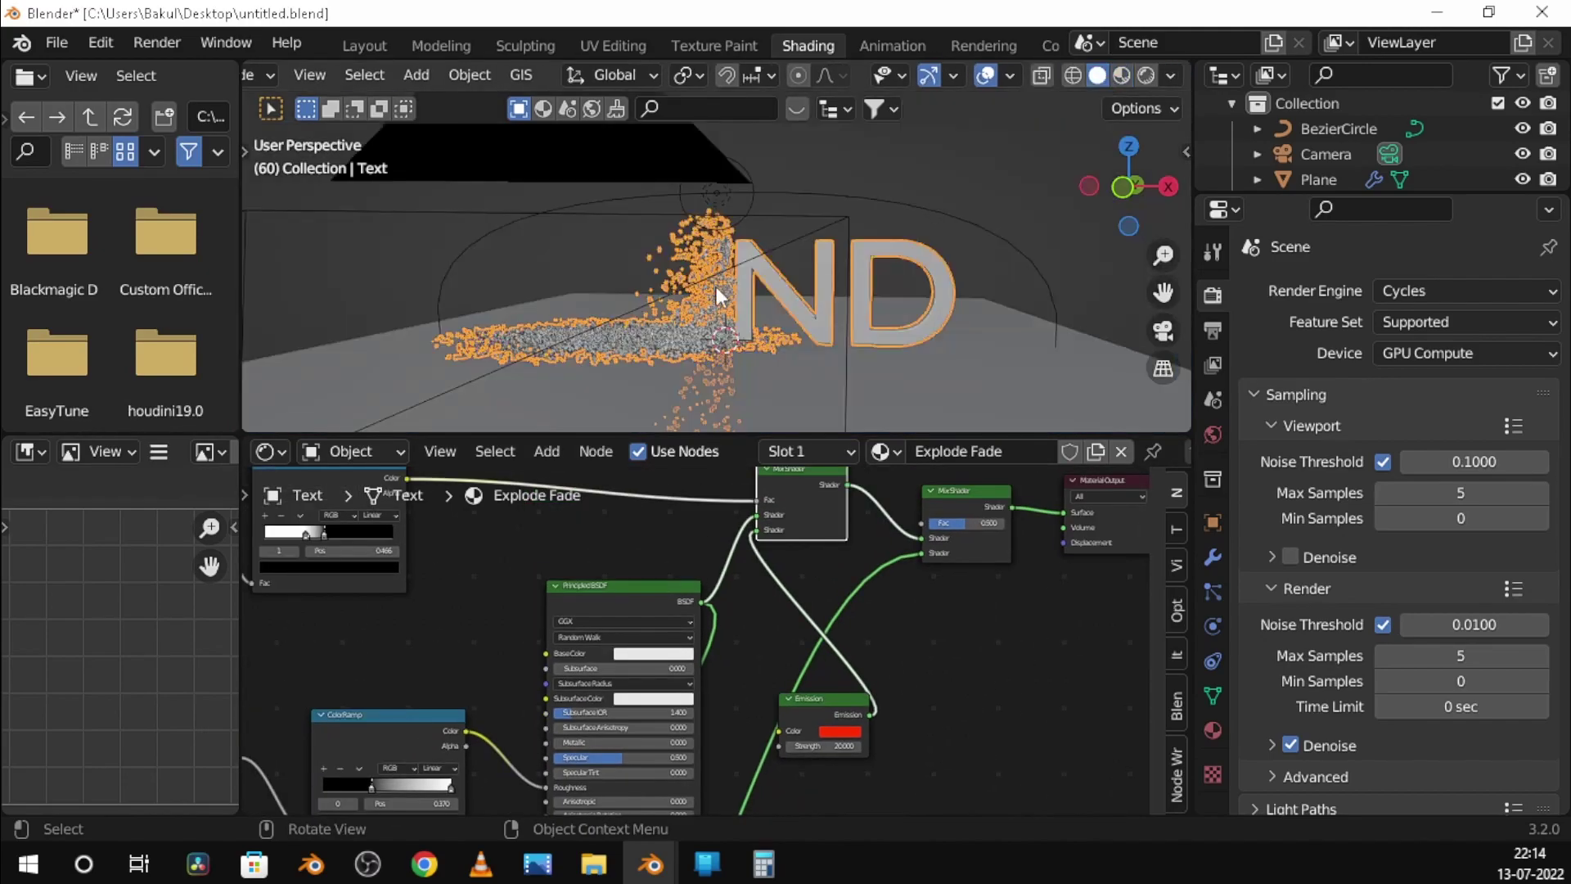
{"action": "left_click", "coordinate": [709, 181]}
{"action": "left_click", "coordinate": [1212, 628]}
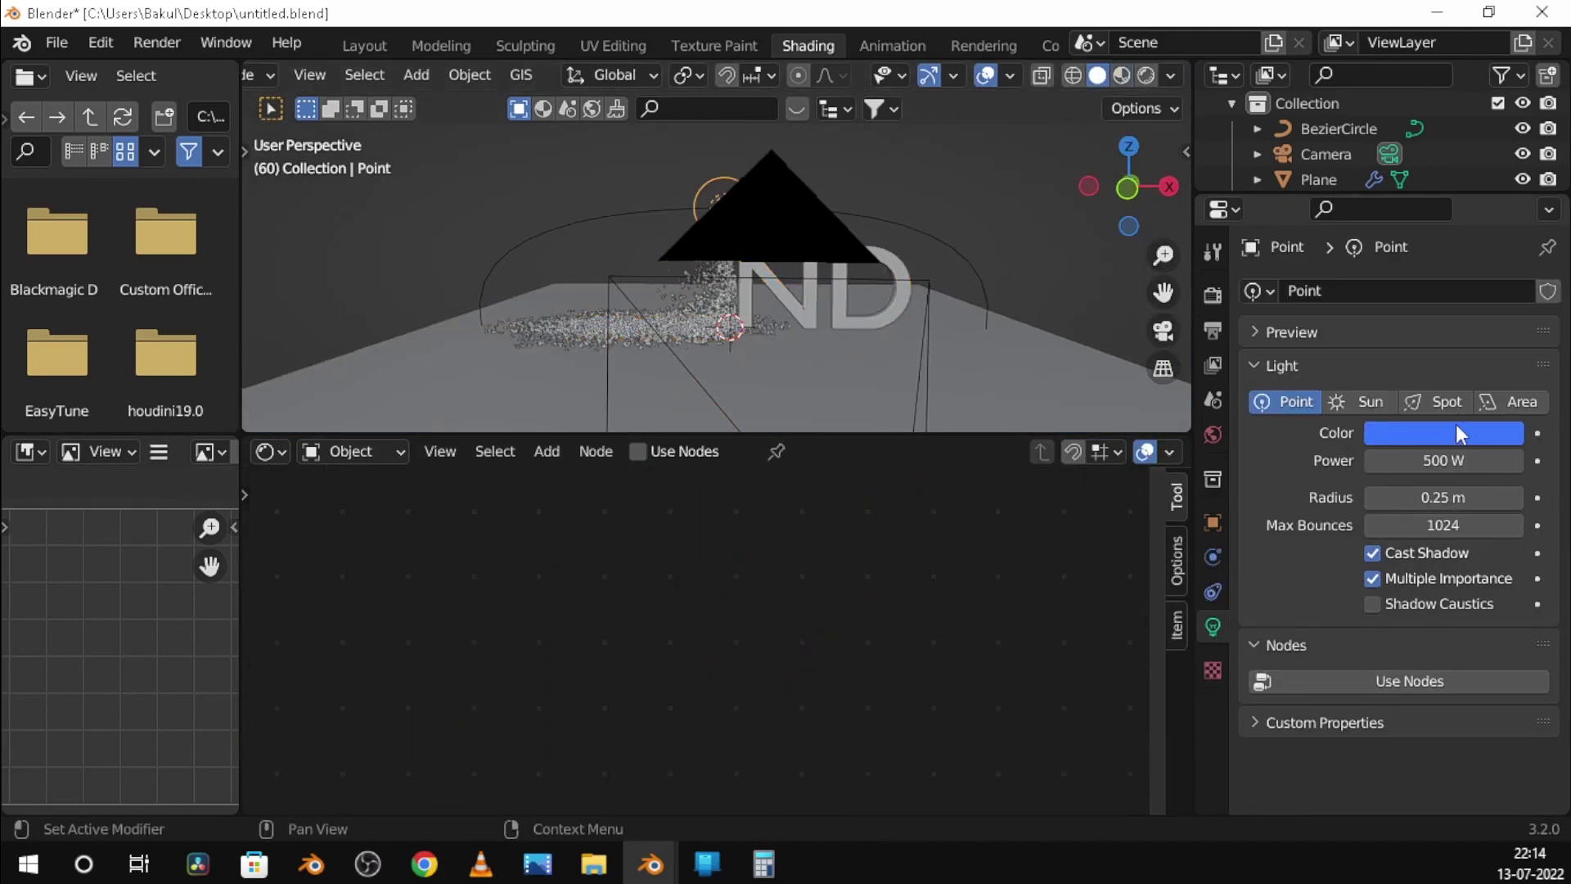
{"action": "left_click", "coordinate": [1146, 75]}
Inspect the ND text, ground plane, BezierCircle and camera by selecting each
{"action": "left_click", "coordinate": [887, 306]}
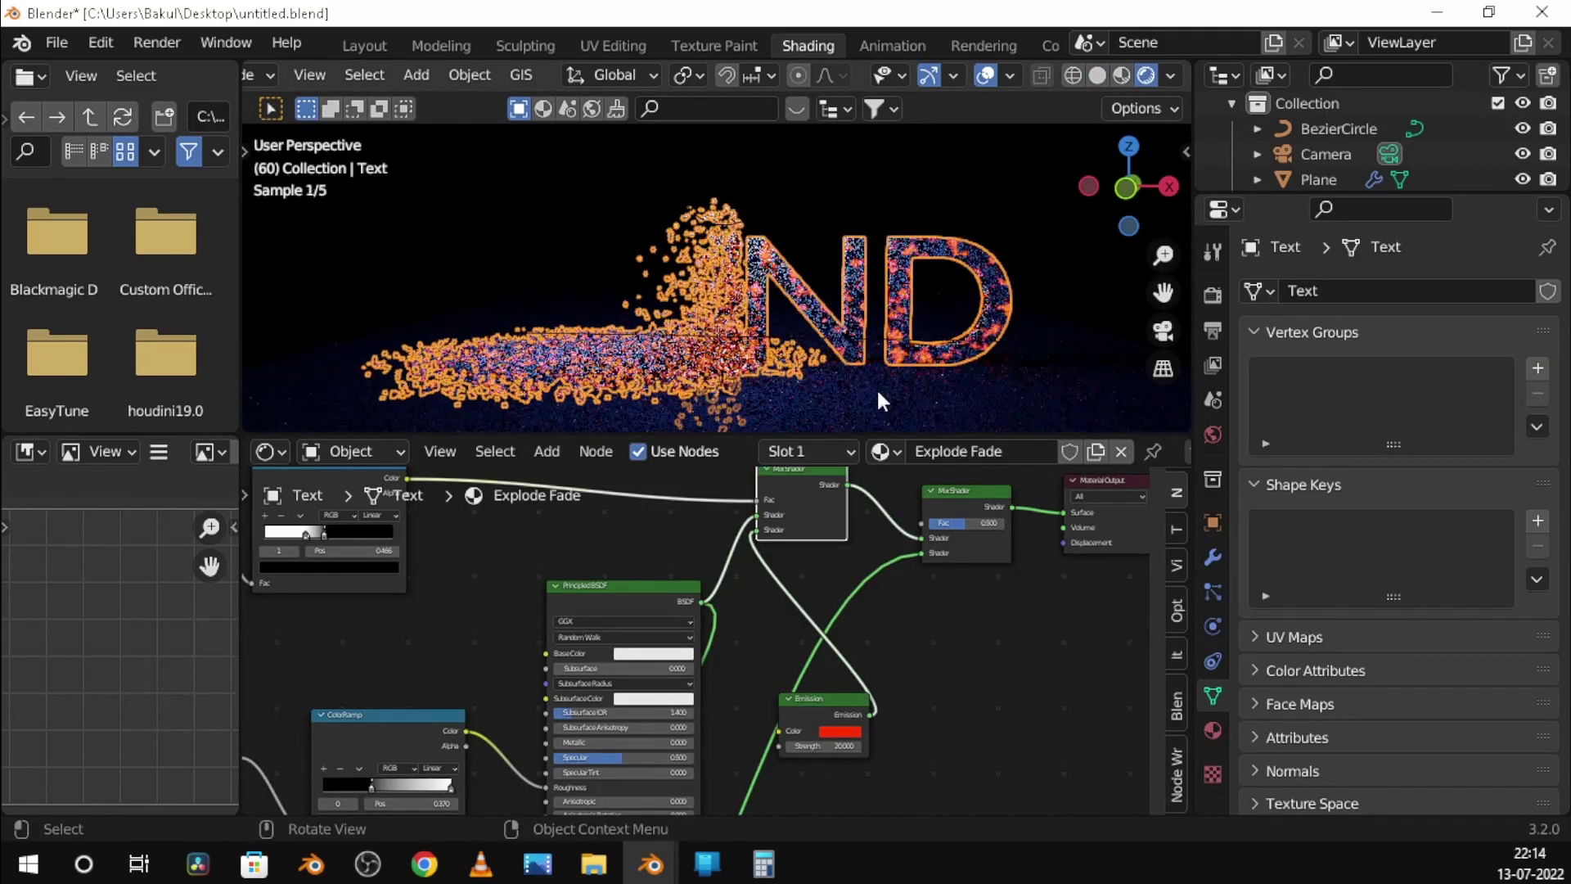
{"action": "left_click", "coordinate": [974, 508]}
{"action": "left_click", "coordinate": [995, 365]}
{"action": "left_click", "coordinate": [1003, 327]}
{"action": "left_click", "coordinate": [1055, 261]}
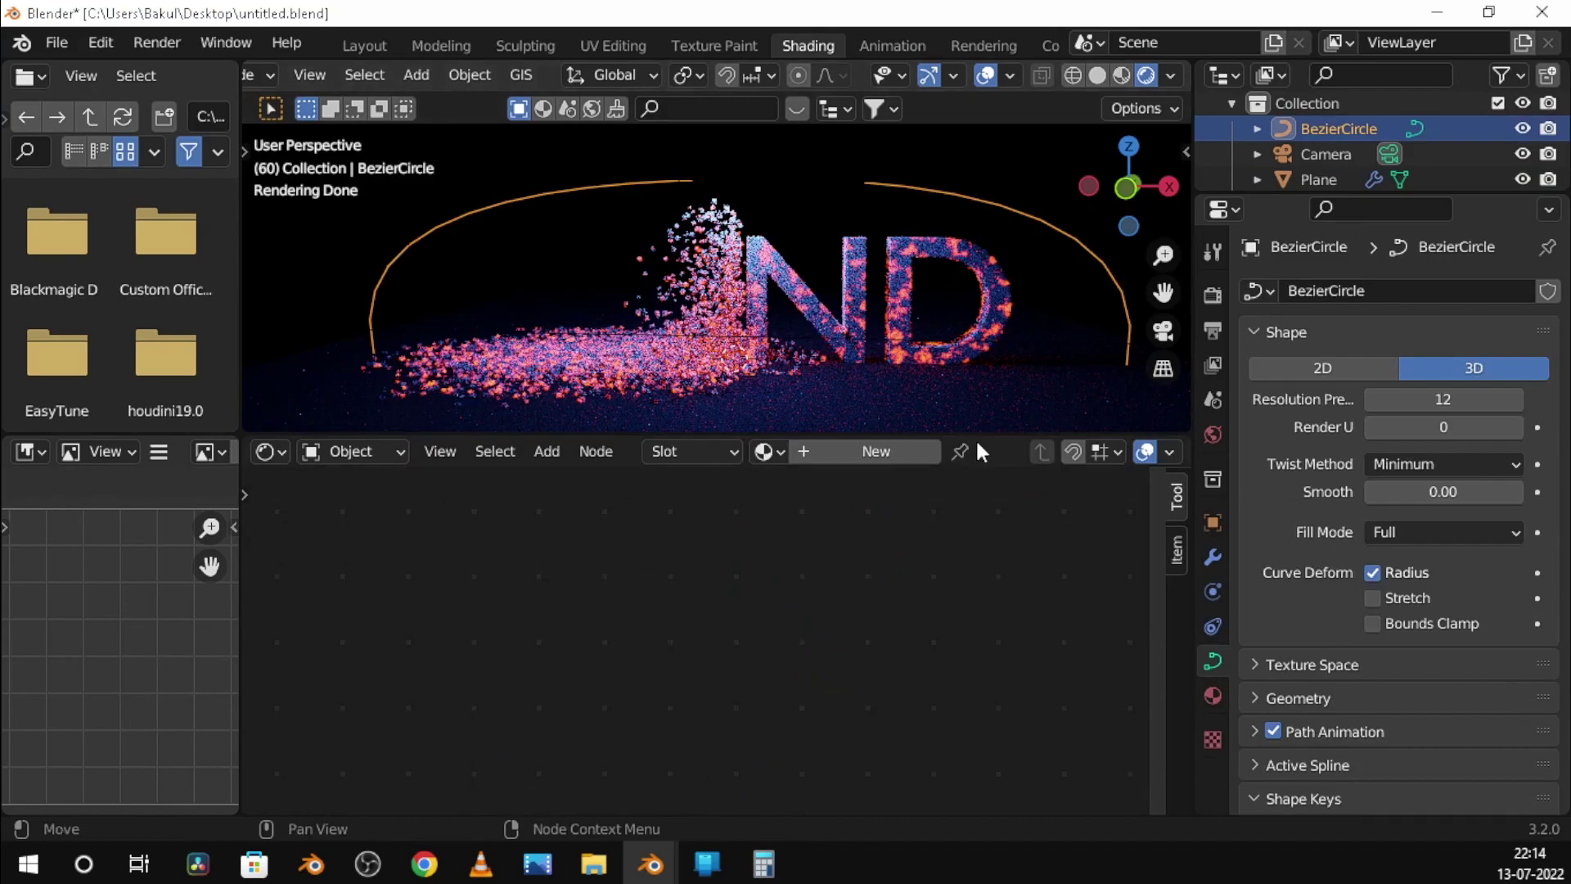
{"action": "left_click", "coordinate": [1046, 217]}
{"action": "scroll", "coordinate": [1038, 252], "scroll_direction": "down", "scroll_amount": 3}
{"action": "left_click", "coordinate": [868, 263]}
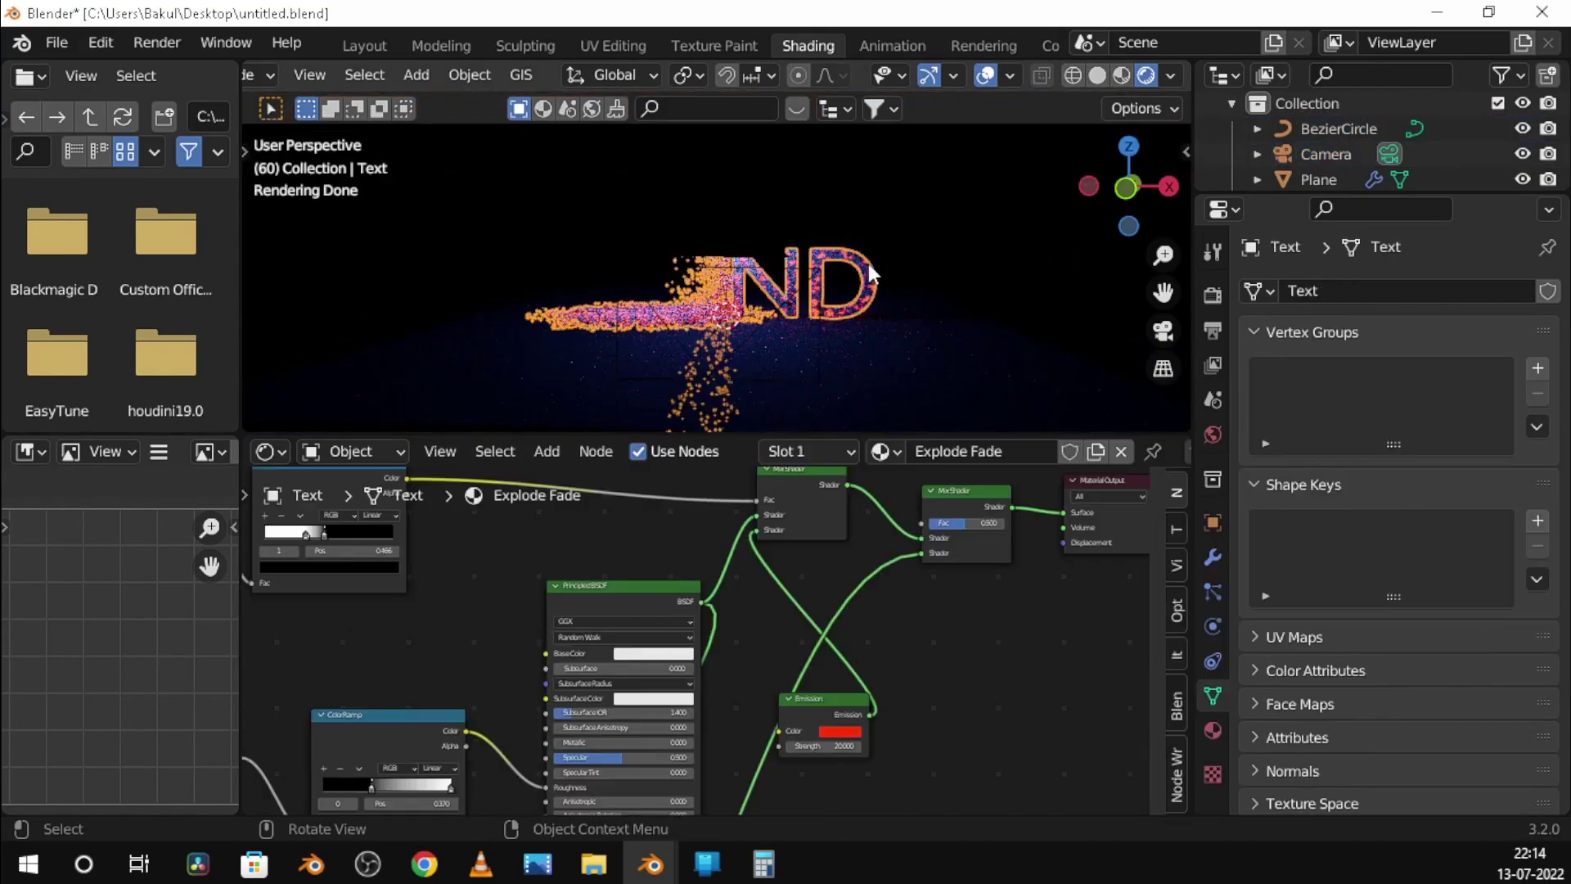
Zoom and pan the node editor to show the whole Explode Fade node tree
{"action": "scroll", "coordinate": [985, 536], "scroll_direction": "up", "scroll_amount": 3}
{"action": "scroll", "coordinate": [956, 401], "scroll_direction": "up", "scroll_amount": 6}
{"action": "scroll", "coordinate": [956, 401], "scroll_direction": "down", "scroll_amount": 3}
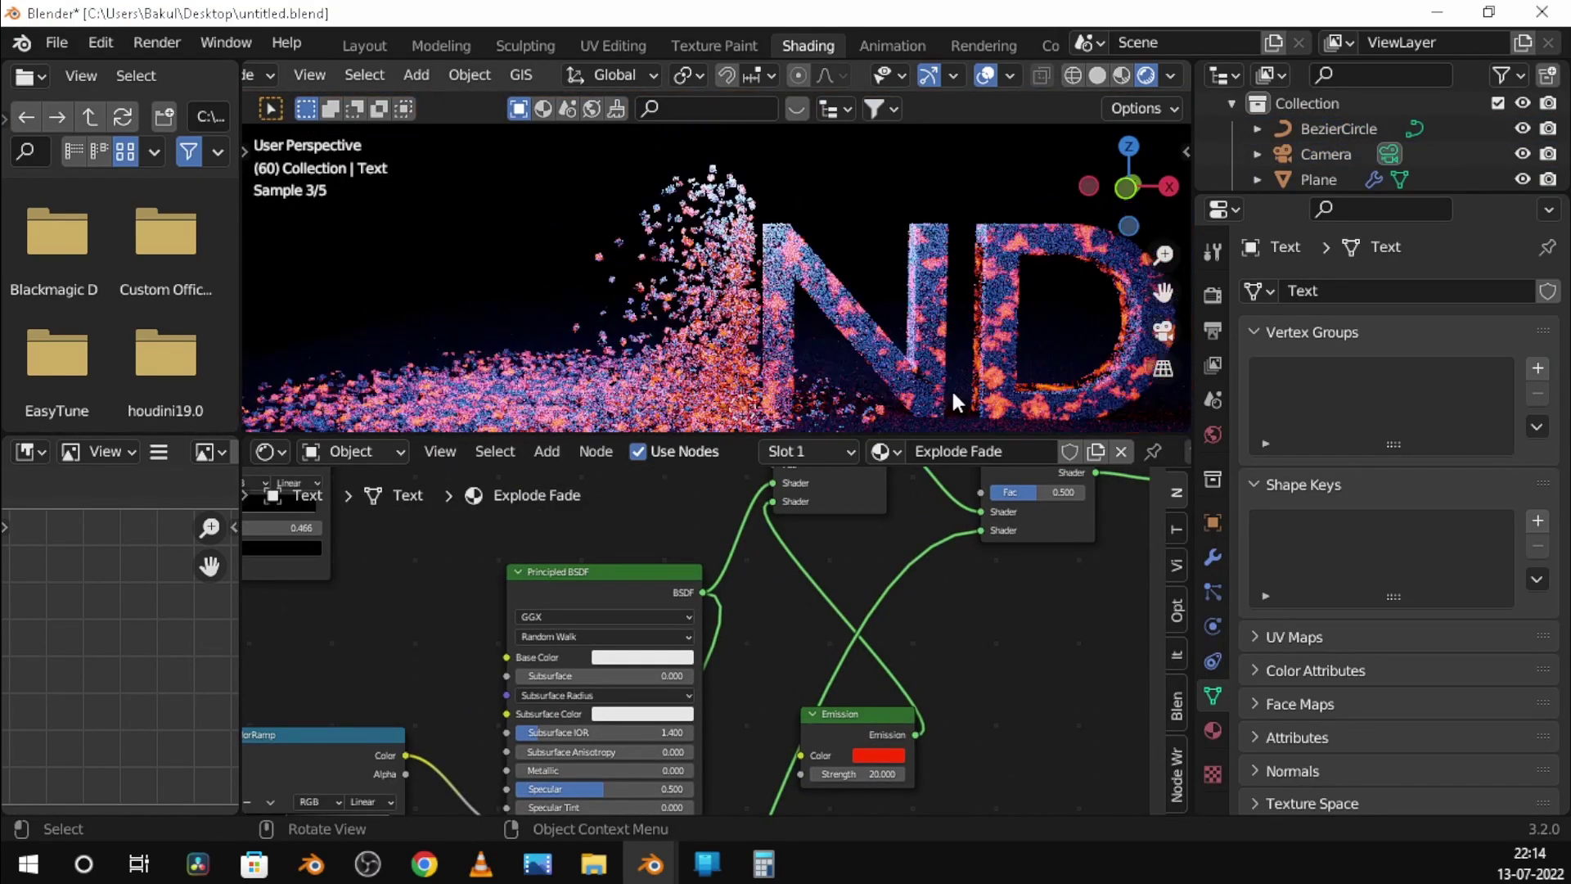
{"action": "scroll", "coordinate": [956, 648], "scroll_direction": "down", "scroll_amount": 3}
{"action": "middle_click_drag", "start_coordinate": [956, 648], "coordinate": [1023, 636]}
{"action": "scroll", "coordinate": [1023, 636], "scroll_direction": "down", "scroll_amount": 1}
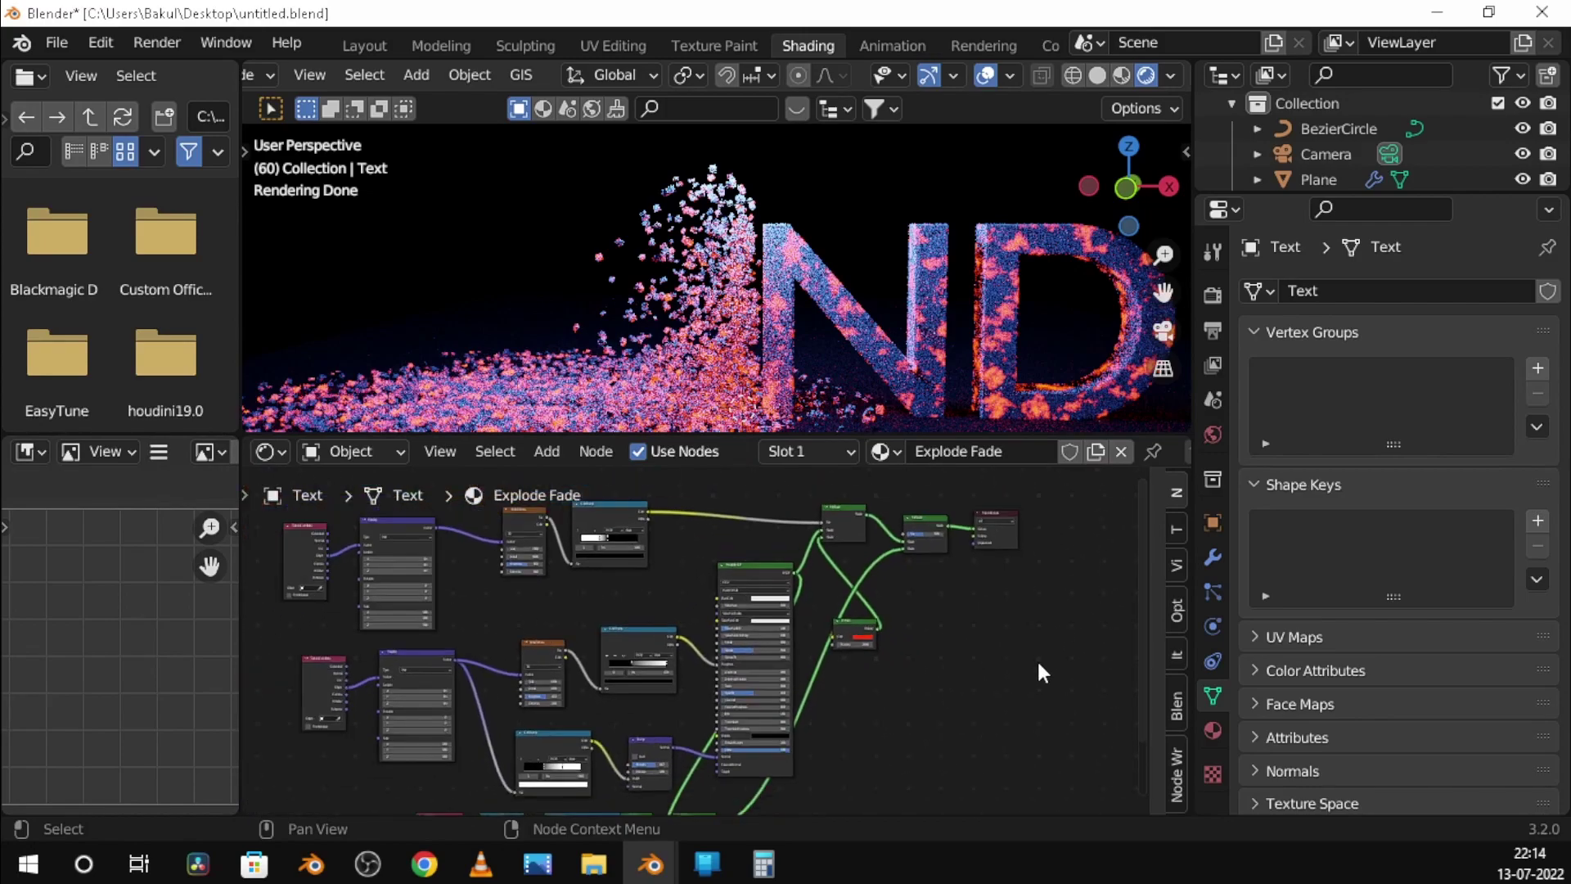
{"action": "scroll", "coordinate": [1037, 660], "scroll_direction": "down", "scroll_amount": 1}
Enlarge the node editor and shift the Bump and ColorRamp nodes to the right
{"action": "left_click_drag", "start_coordinate": [891, 434], "coordinate": [891, 203]}
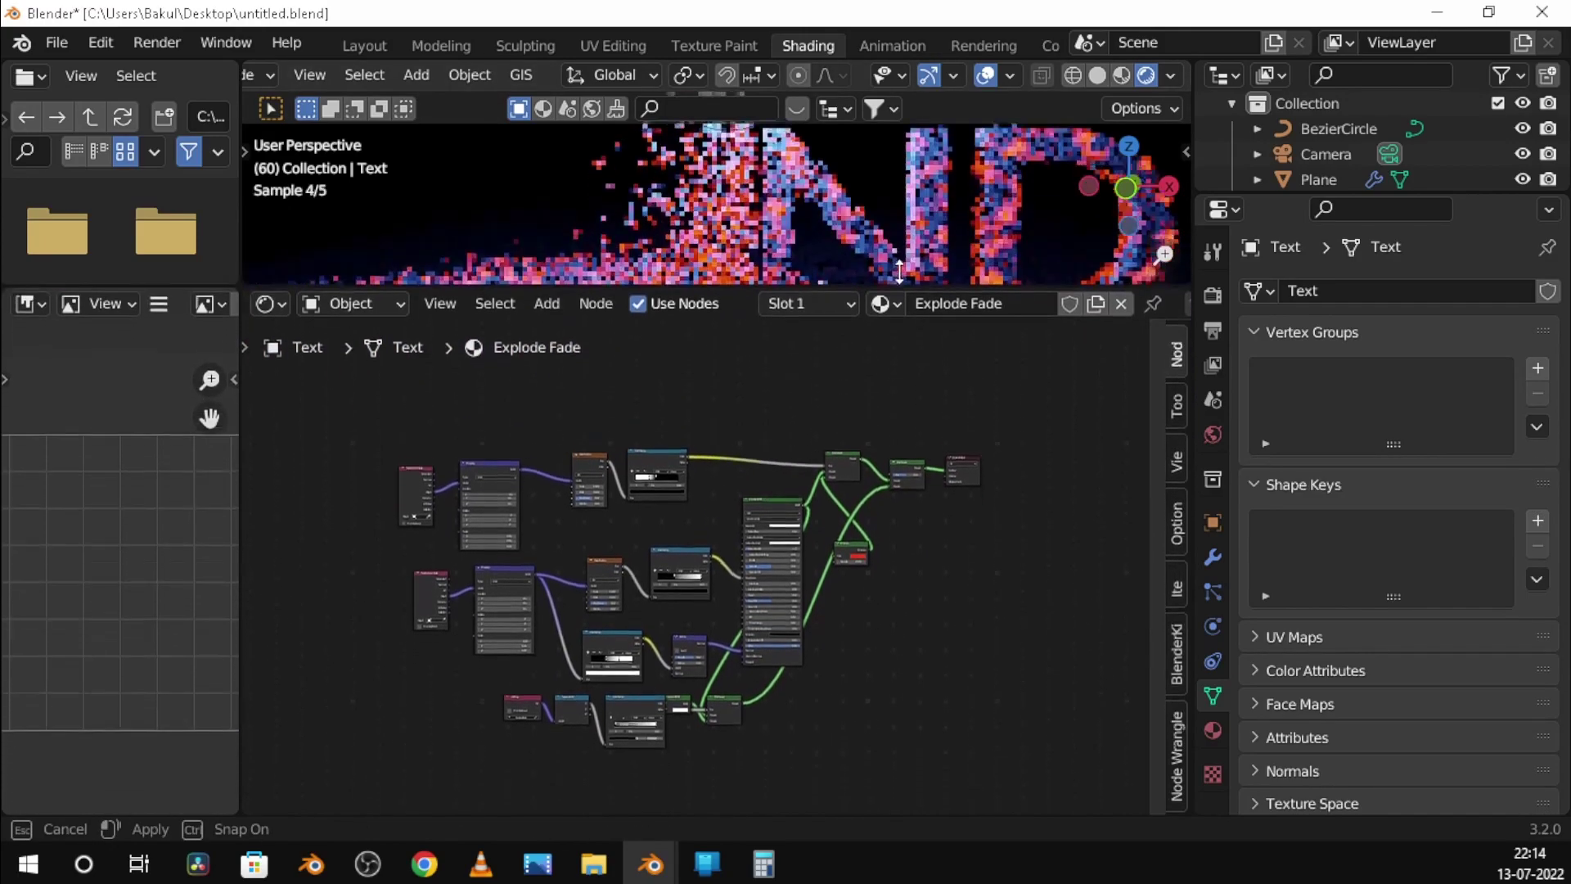
{"action": "scroll", "coordinate": [796, 343], "scroll_direction": "up", "scroll_amount": 2}
{"action": "scroll", "coordinate": [784, 458], "scroll_direction": "up", "scroll_amount": 2}
{"action": "scroll", "coordinate": [784, 458], "scroll_direction": "up", "scroll_amount": 1}
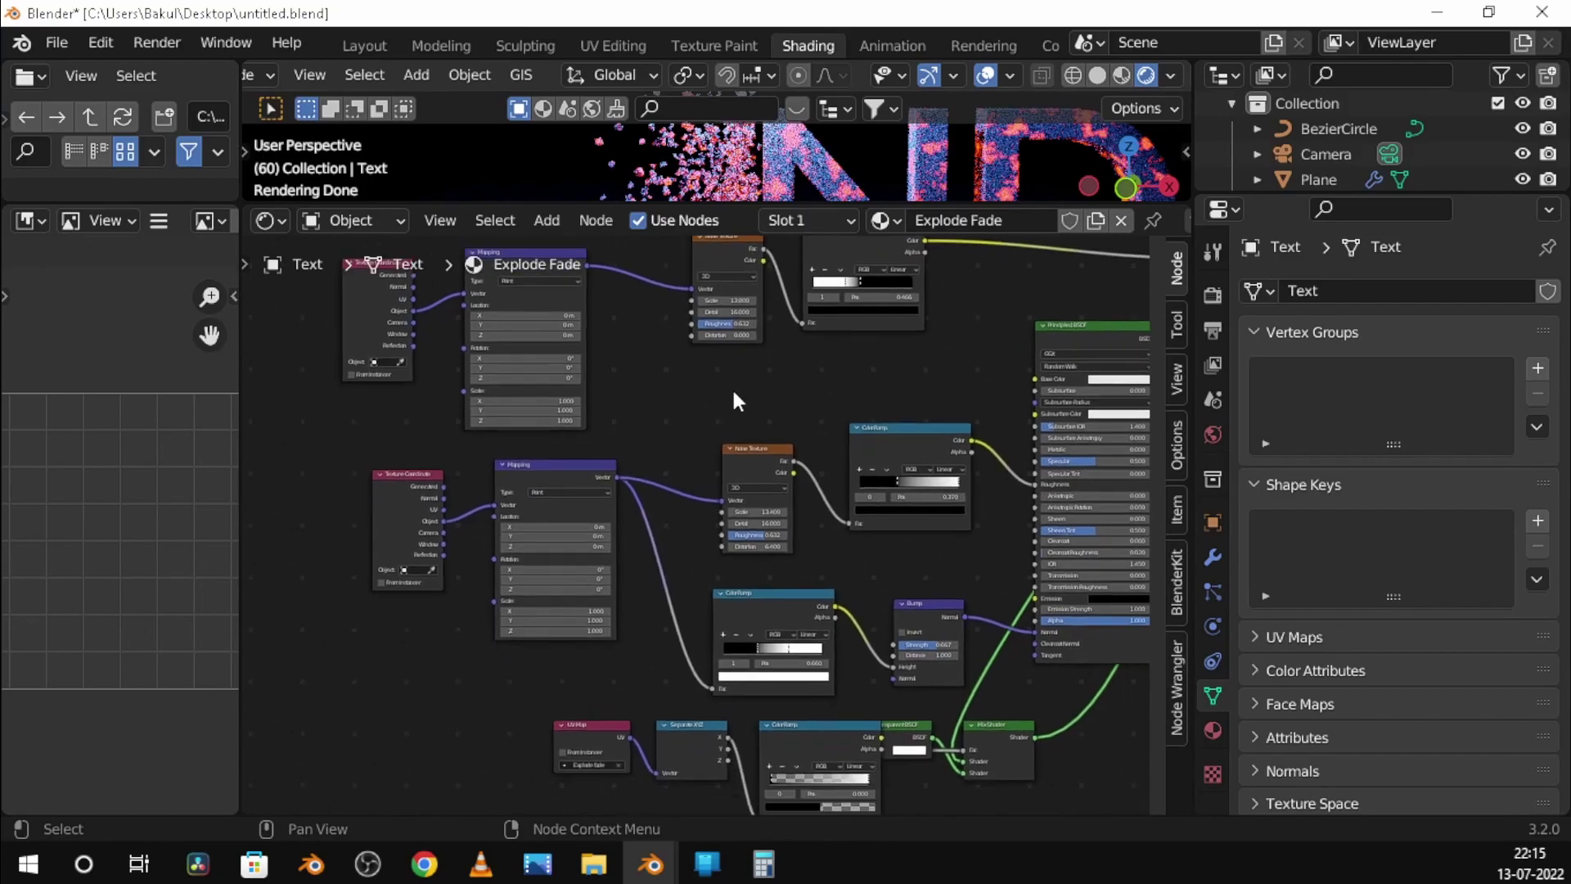
{"action": "scroll", "coordinate": [729, 396], "scroll_direction": "up", "scroll_amount": 1}
{"action": "scroll", "coordinate": [849, 554], "scroll_direction": "up", "scroll_amount": 1}
{"action": "scroll", "coordinate": [863, 582], "scroll_direction": "up", "scroll_amount": 1}
{"action": "middle_click_drag", "start_coordinate": [812, 547], "coordinate": [854, 541]}
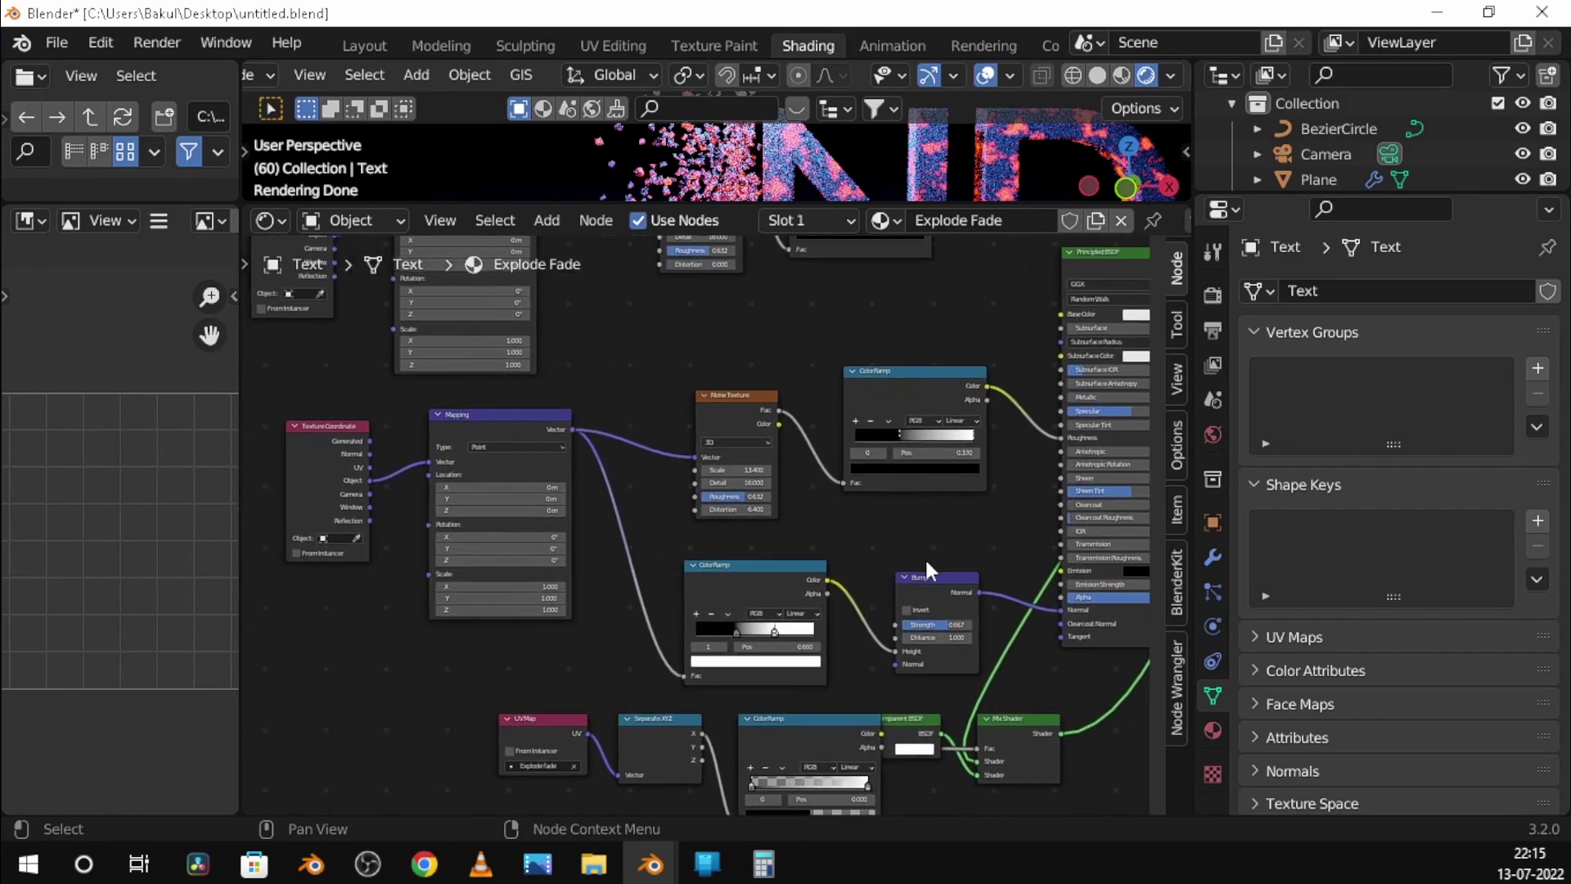
{"action": "left_click_drag", "start_coordinate": [946, 583], "coordinate": [984, 539]}
{"action": "left_click_drag", "start_coordinate": [753, 565], "coordinate": [844, 542]}
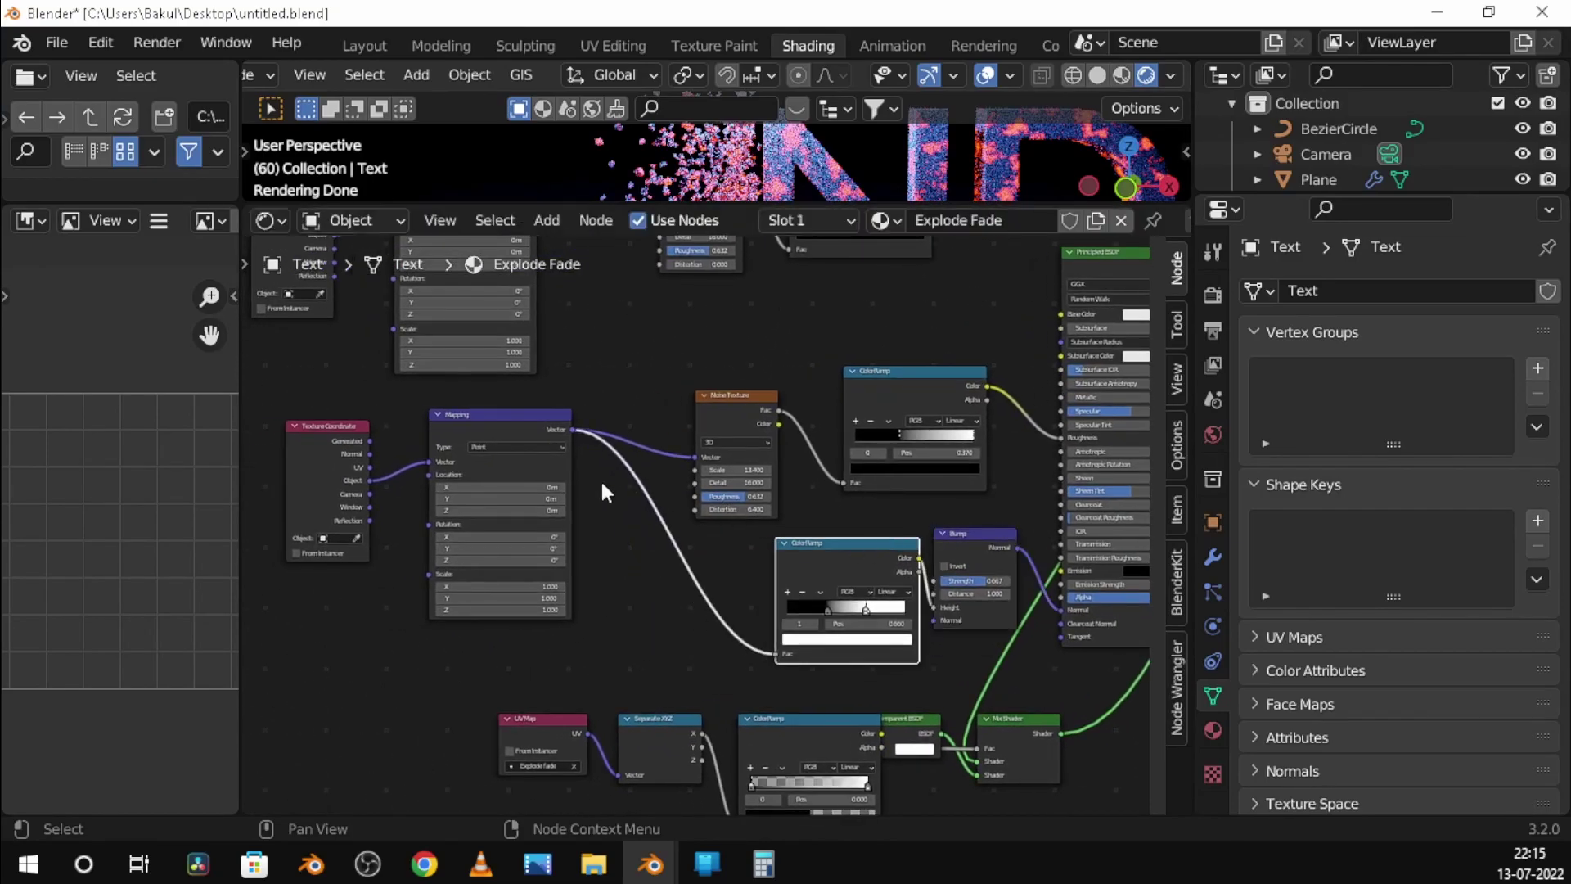
Space out the Mapping, Texture Coordinate and Noise Texture nodes to the right
{"action": "left_click_drag", "start_coordinate": [527, 418], "coordinate": [624, 461]}
{"action": "mouse_move", "coordinate": [466, 491]}
{"action": "left_mouse_down"}
{"action": "mouse_move", "coordinate": [288, 414]}
{"action": "mouse_move", "coordinate": [481, 497]}
{"action": "left_mouse_up"}
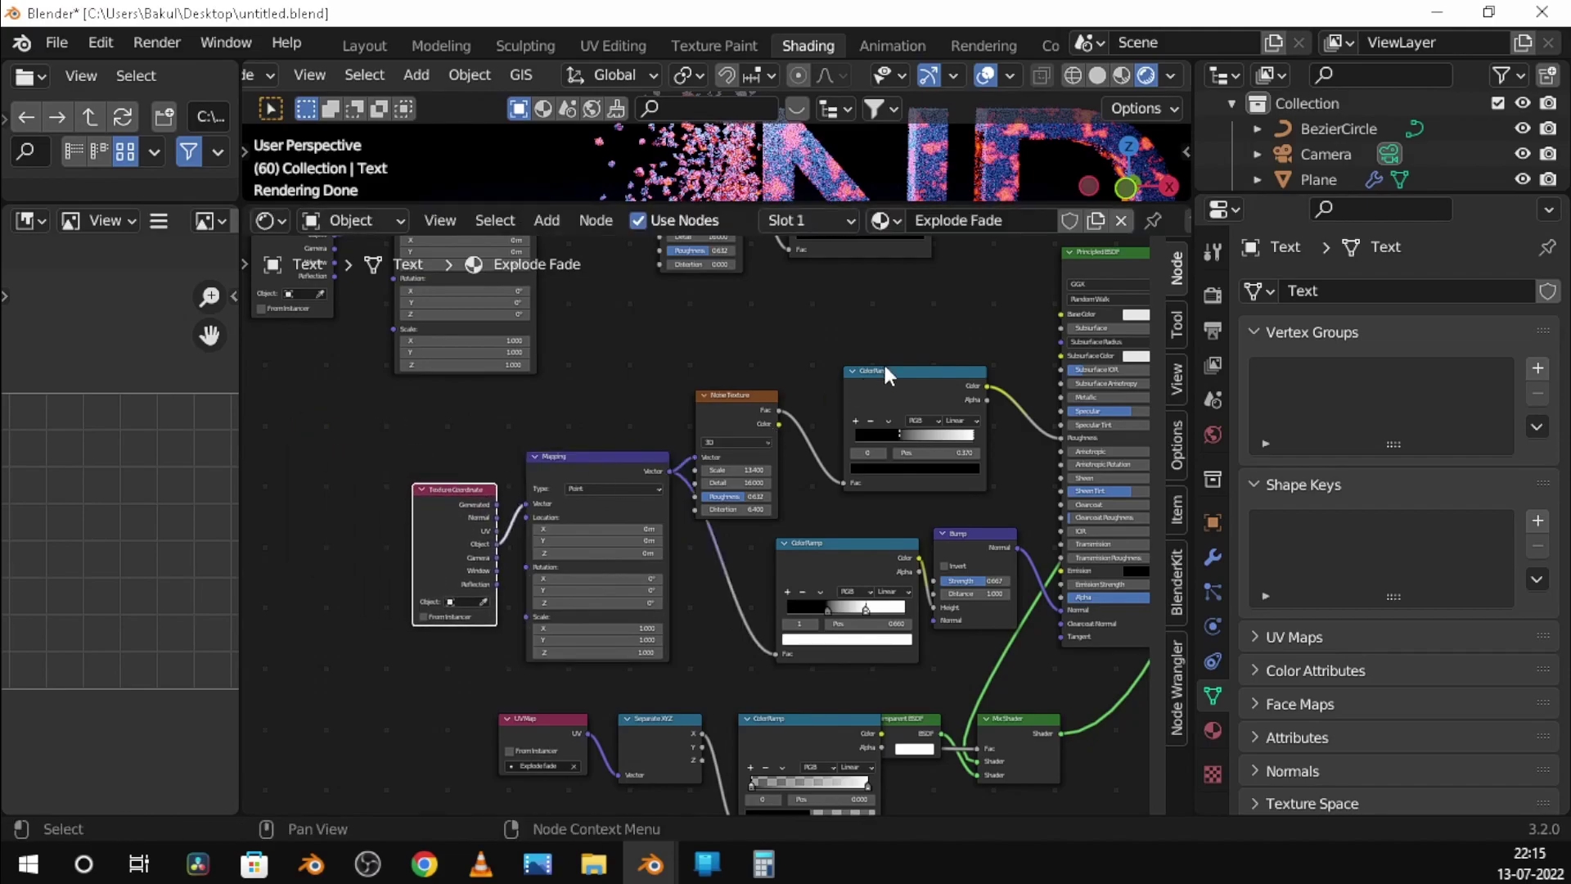
{"action": "left_click_drag", "start_coordinate": [889, 376], "coordinate": [937, 378]}
{"action": "mouse_move", "coordinate": [834, 348]}
{"action": "middle_mouse_down"}
{"action": "mouse_move", "coordinate": [769, 565]}
{"action": "mouse_move", "coordinate": [819, 540]}
{"action": "middle_mouse_up"}
{"action": "scroll", "coordinate": [819, 540], "scroll_direction": "down", "scroll_amount": 1}
{"action": "left_click_drag", "start_coordinate": [771, 374], "coordinate": [870, 375]}
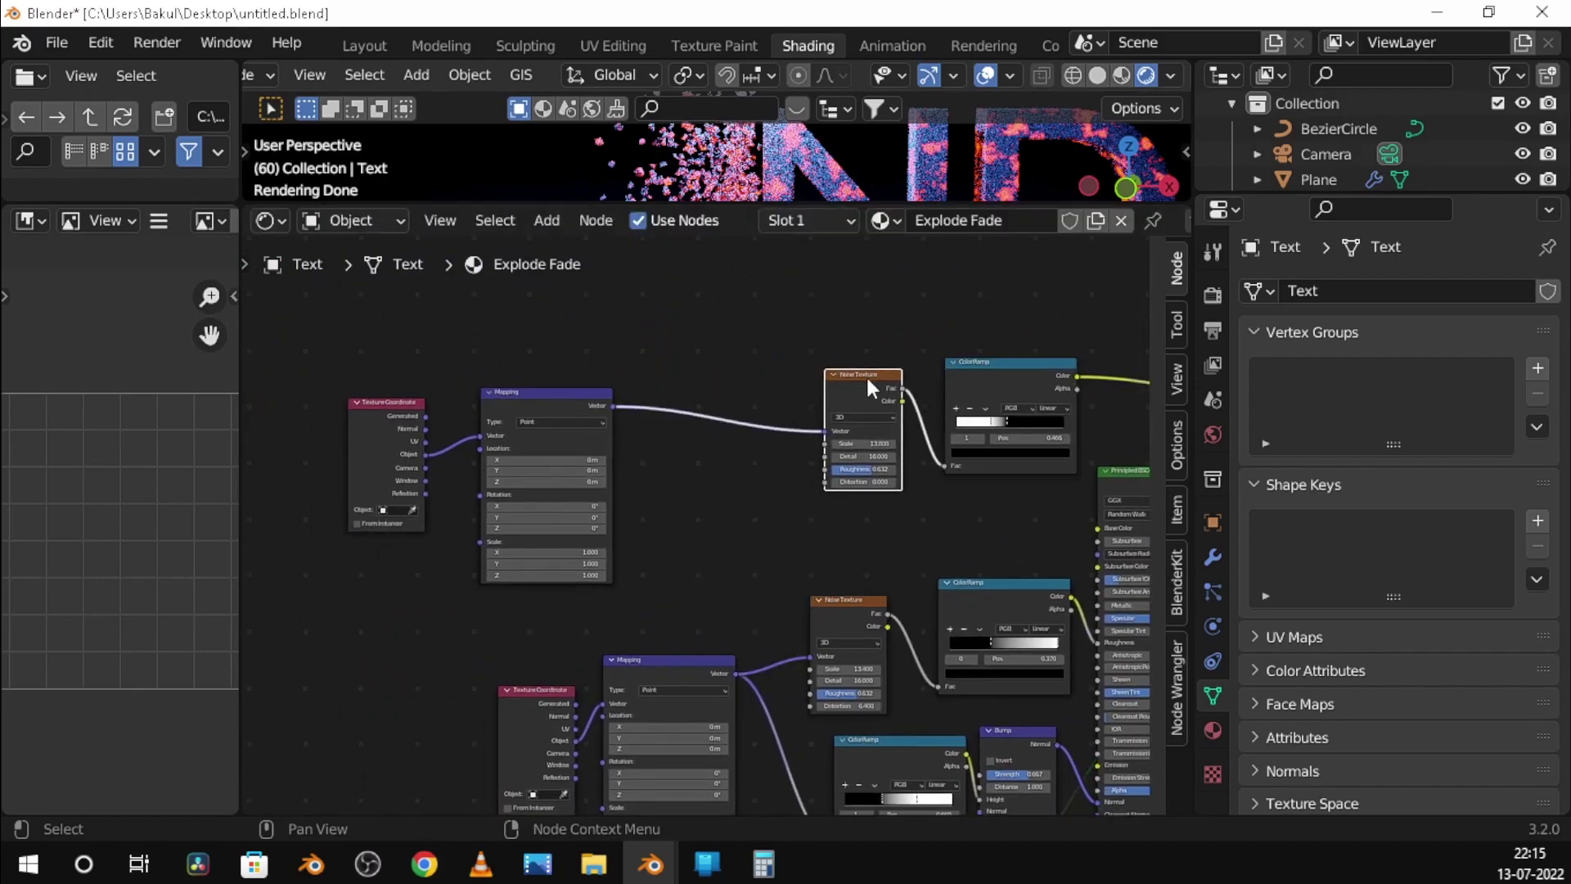
{"action": "left_click_drag", "start_coordinate": [508, 391], "coordinate": [666, 390]}
{"action": "left_click_drag", "start_coordinate": [386, 413], "coordinate": [572, 410]}
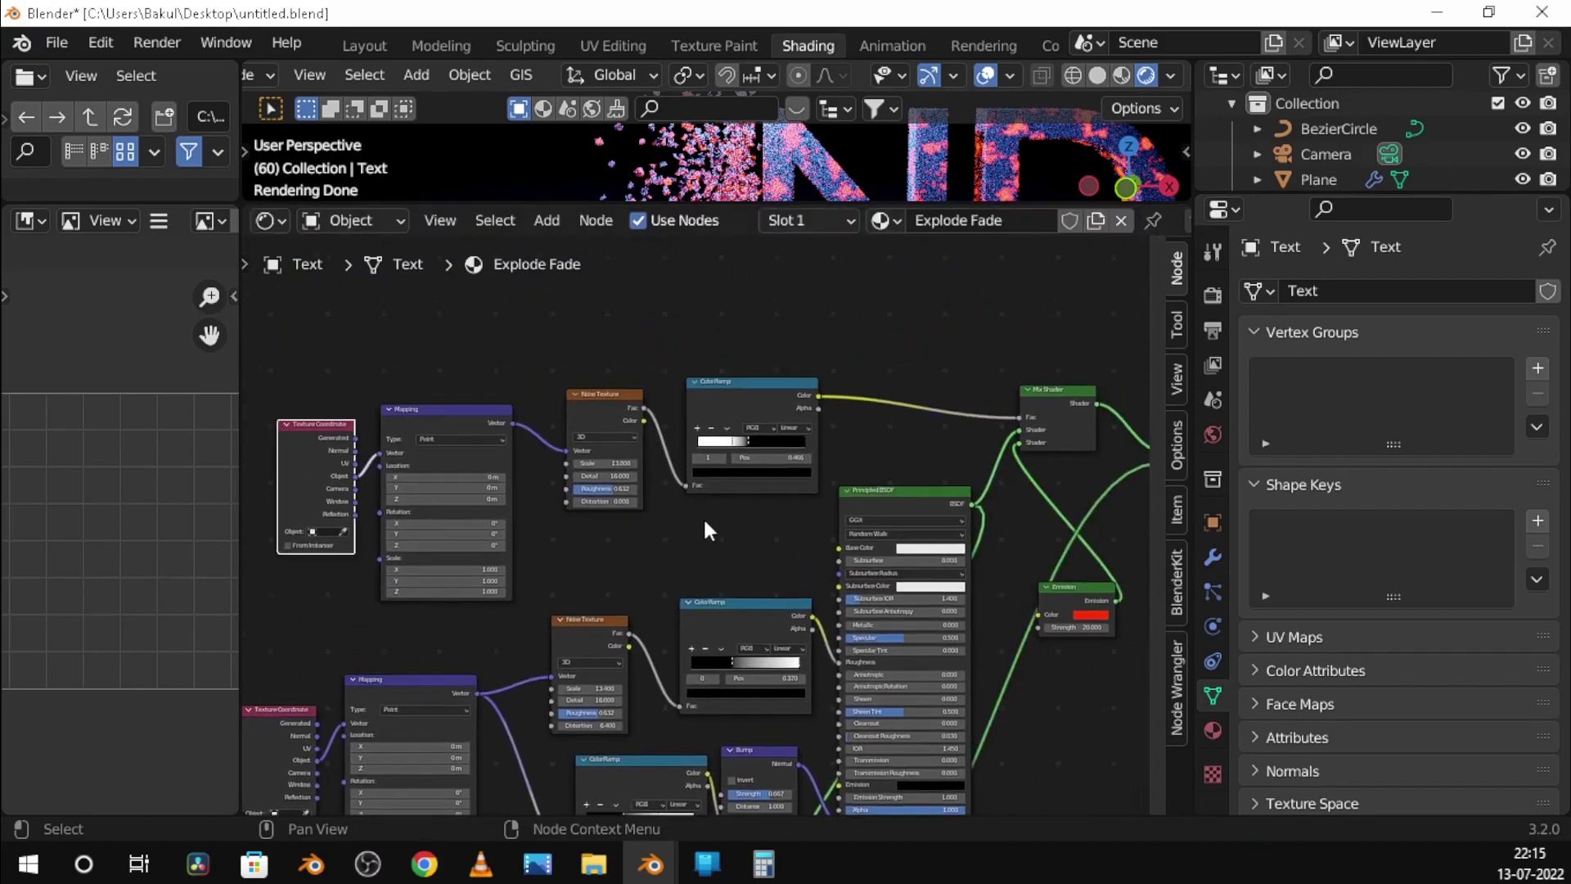
Move the Emission node down-right, review the shader nodes, and restore the 3D view size
{"action": "mouse_move", "coordinate": [701, 526]}
{"action": "middle_mouse_down"}
{"action": "mouse_move", "coordinate": [971, 631]}
{"action": "mouse_move", "coordinate": [940, 600]}
{"action": "mouse_move", "coordinate": [851, 675]}
{"action": "mouse_move", "coordinate": [802, 618]}
{"action": "middle_mouse_up"}
{"action": "scroll", "coordinate": [938, 600], "scroll_direction": "up", "scroll_amount": 1}
{"action": "left_click_drag", "start_coordinate": [747, 652], "coordinate": [822, 693]}
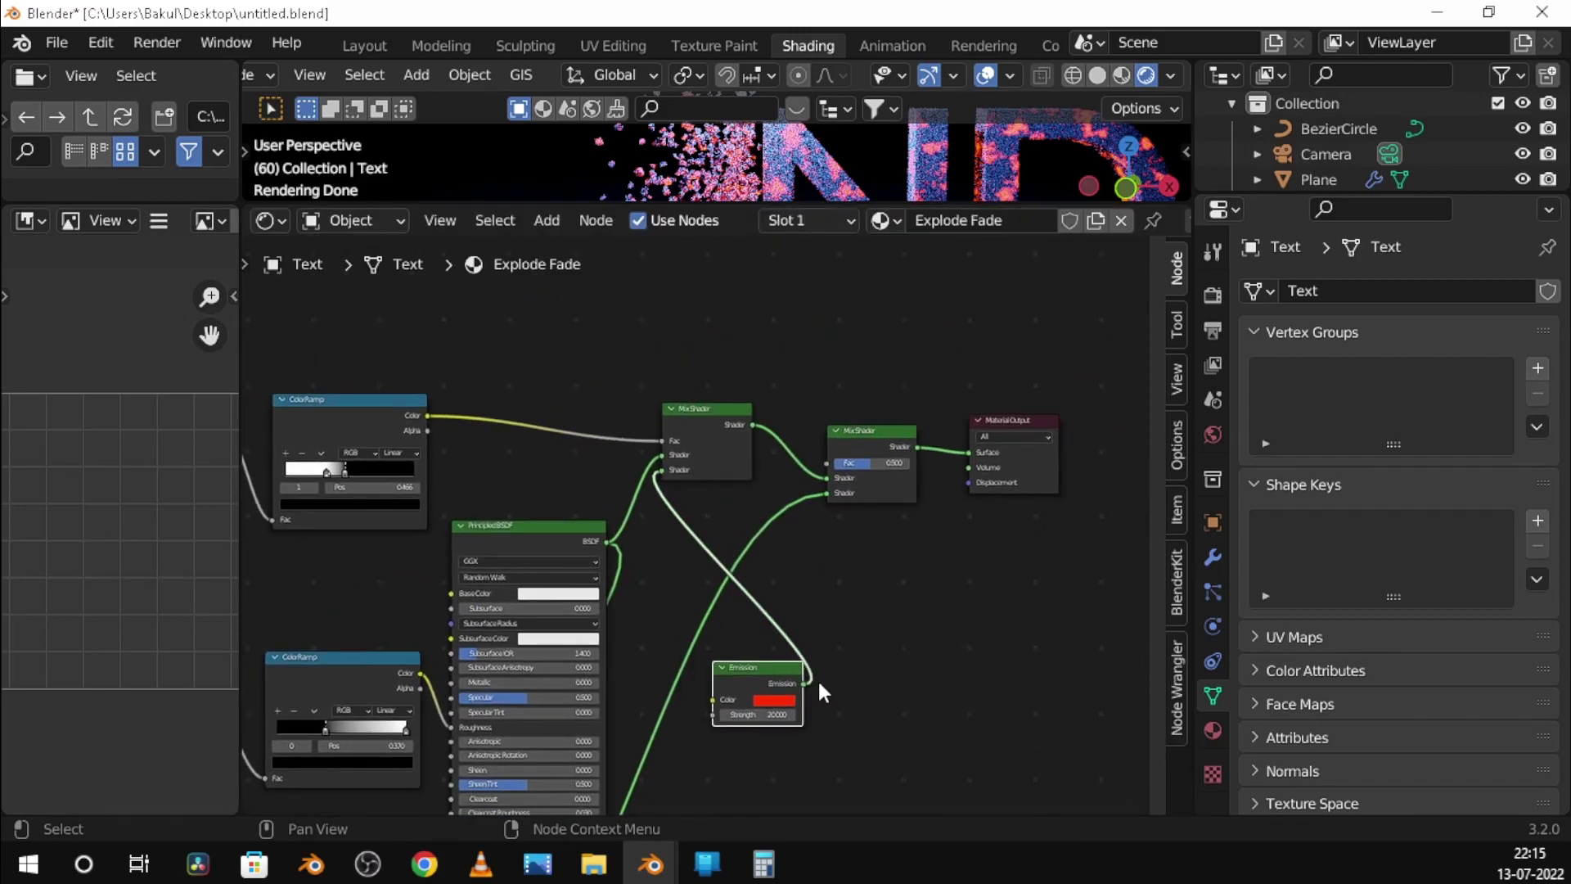
{"action": "mouse_move", "coordinate": [898, 792]}
{"action": "middle_mouse_down"}
{"action": "mouse_move", "coordinate": [904, 674]}
{"action": "mouse_move", "coordinate": [655, 660]}
{"action": "middle_mouse_up"}
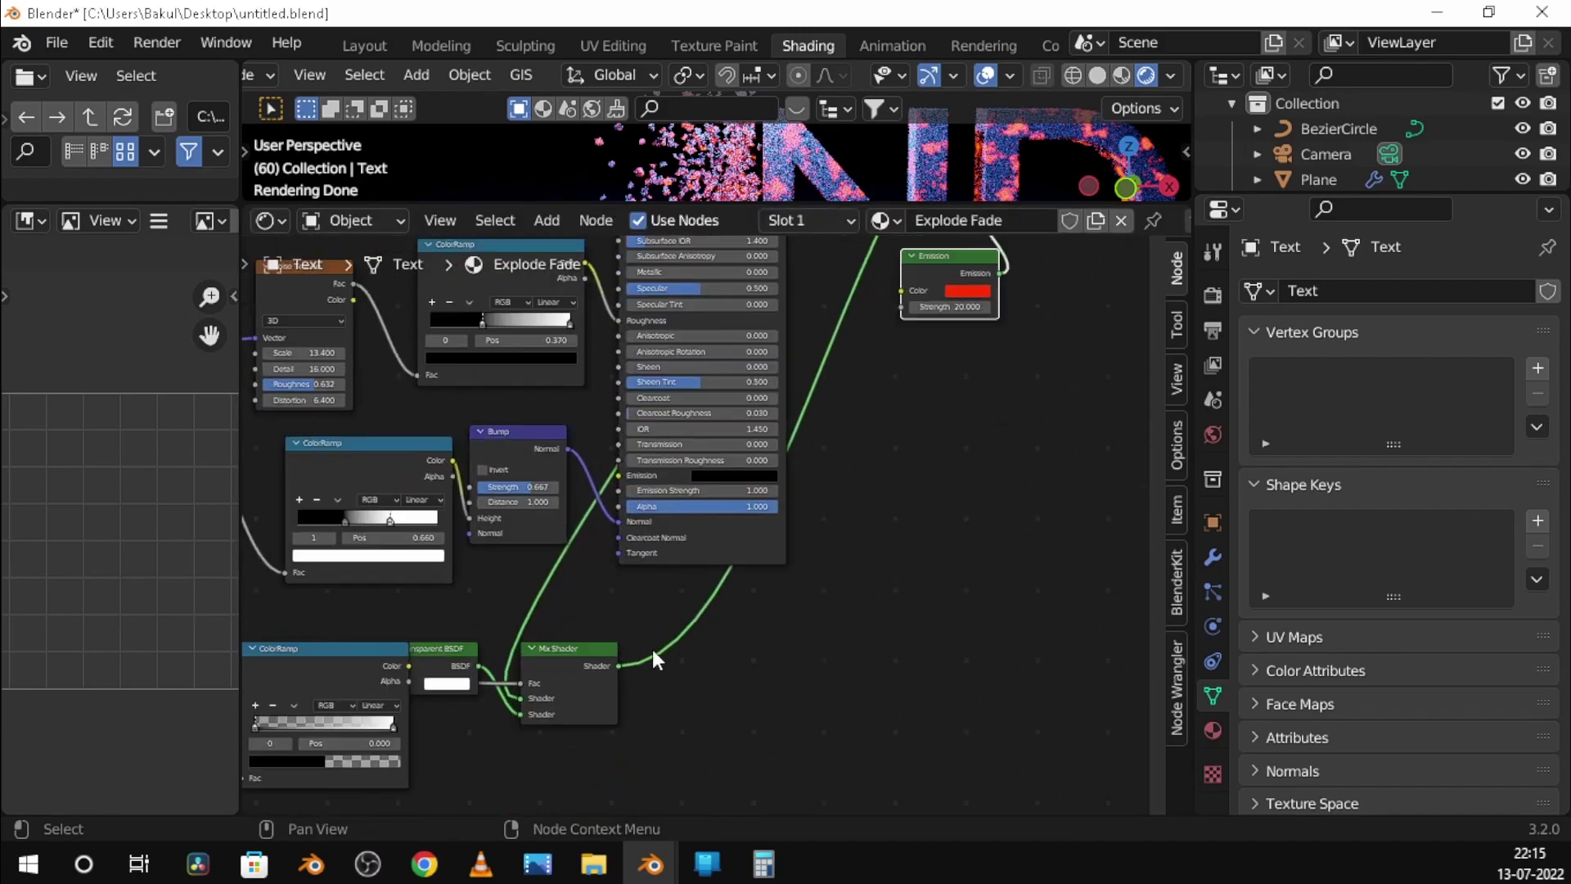
{"action": "mouse_move", "coordinate": [892, 530]}
{"action": "middle_mouse_down"}
{"action": "mouse_move", "coordinate": [806, 361]}
{"action": "mouse_move", "coordinate": [838, 467]}
{"action": "middle_mouse_up"}
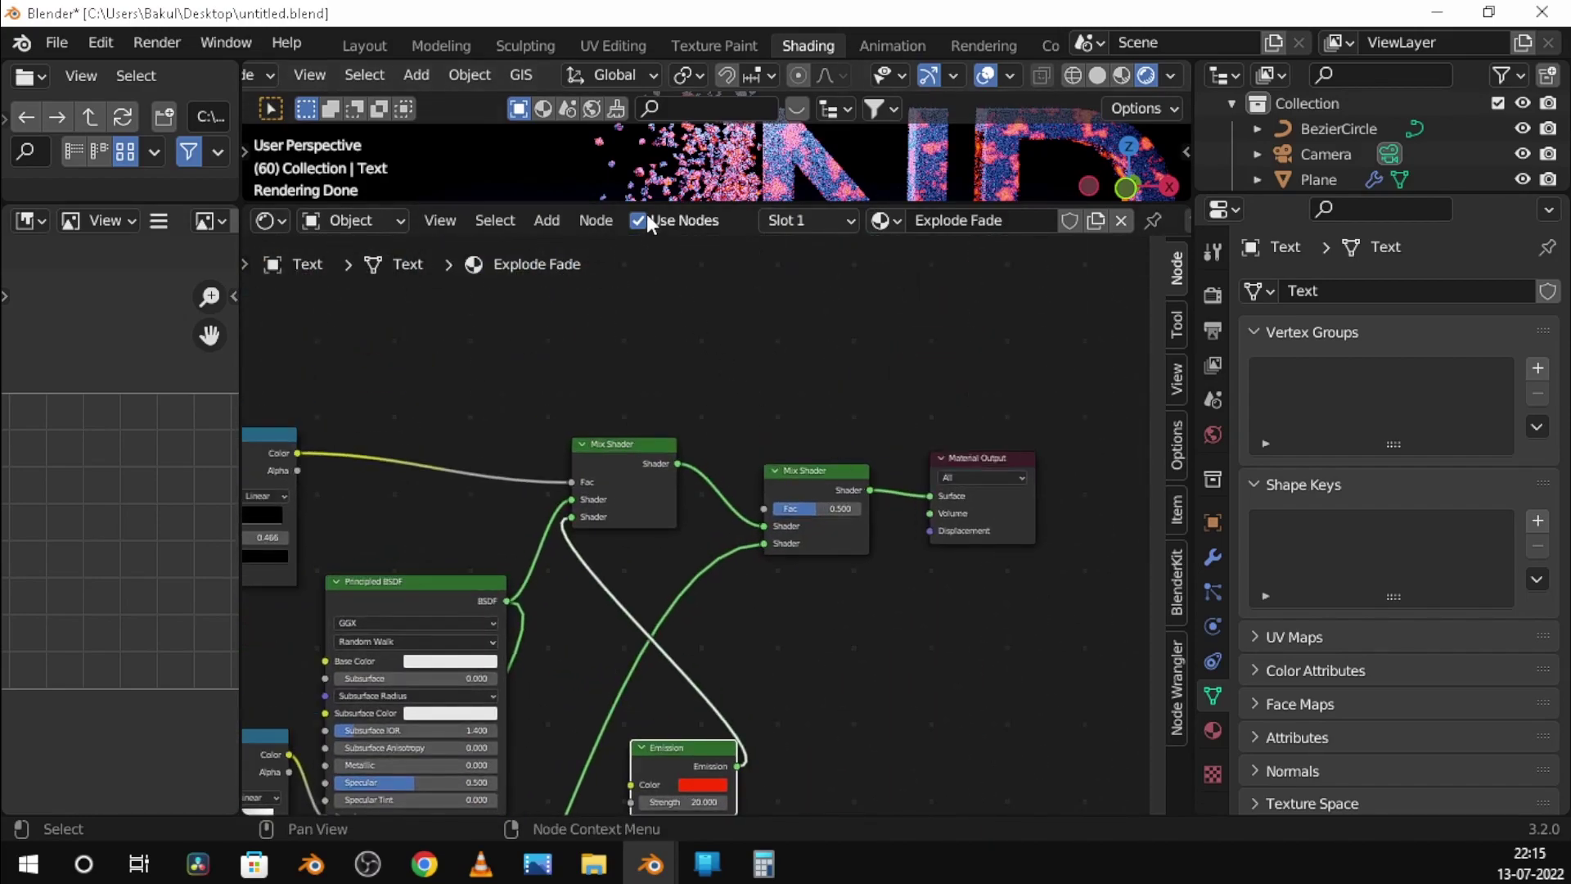
{"action": "mouse_move", "coordinate": [648, 207]}
{"action": "left_mouse_down"}
{"action": "mouse_move", "coordinate": [533, 311]}
{"action": "mouse_move", "coordinate": [540, 565]}
{"action": "left_mouse_up"}
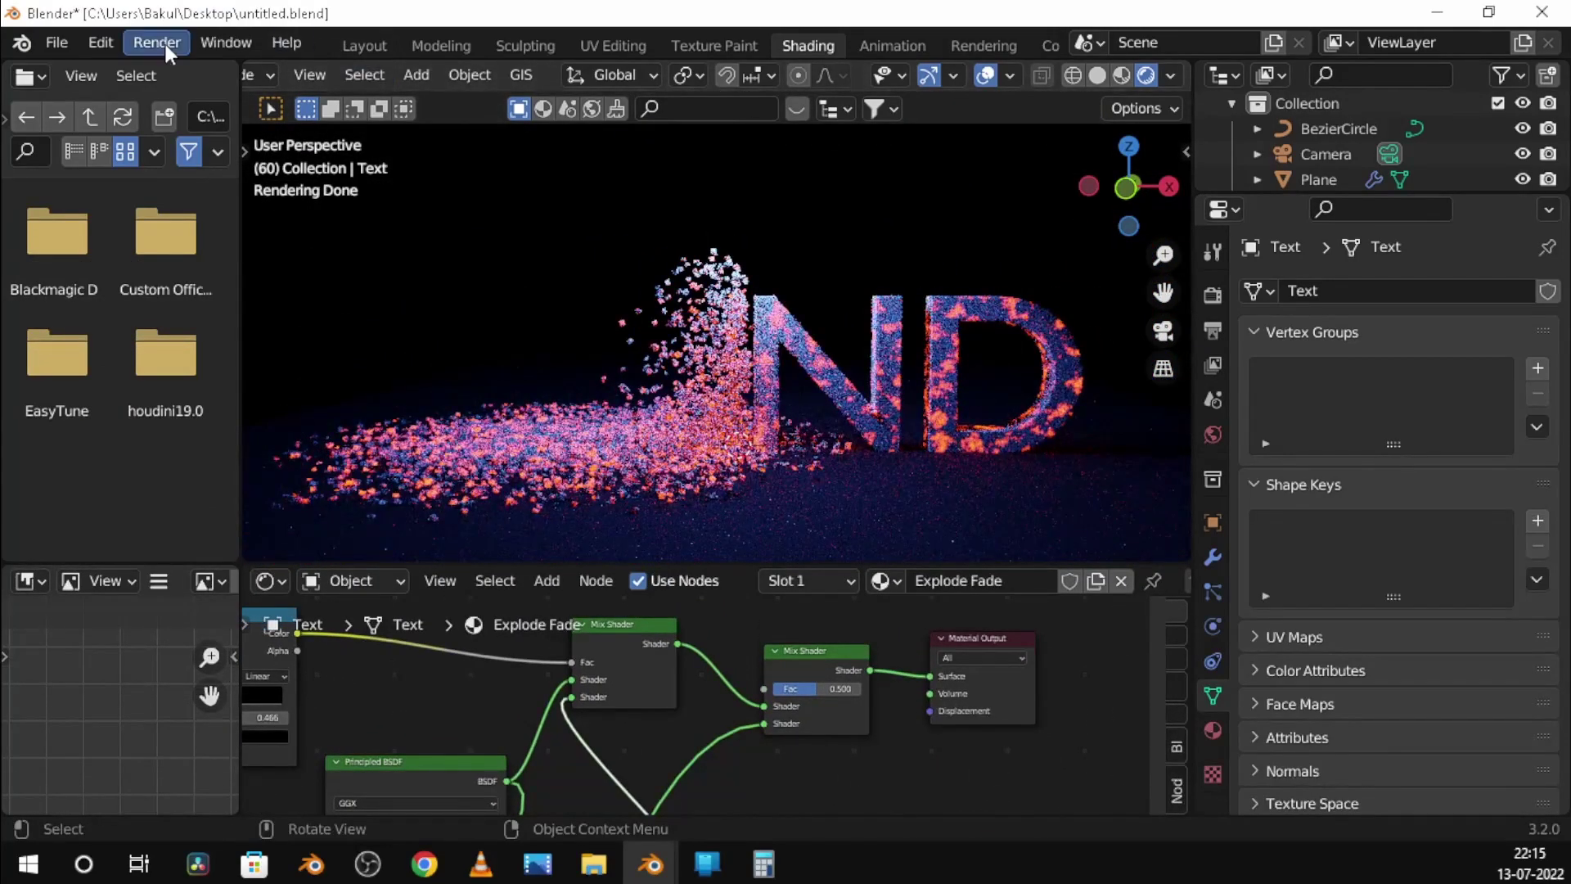
Render frame 60 with F12, zoom in on the result, and close the render window
{"action": "left_click", "coordinate": [168, 50]}
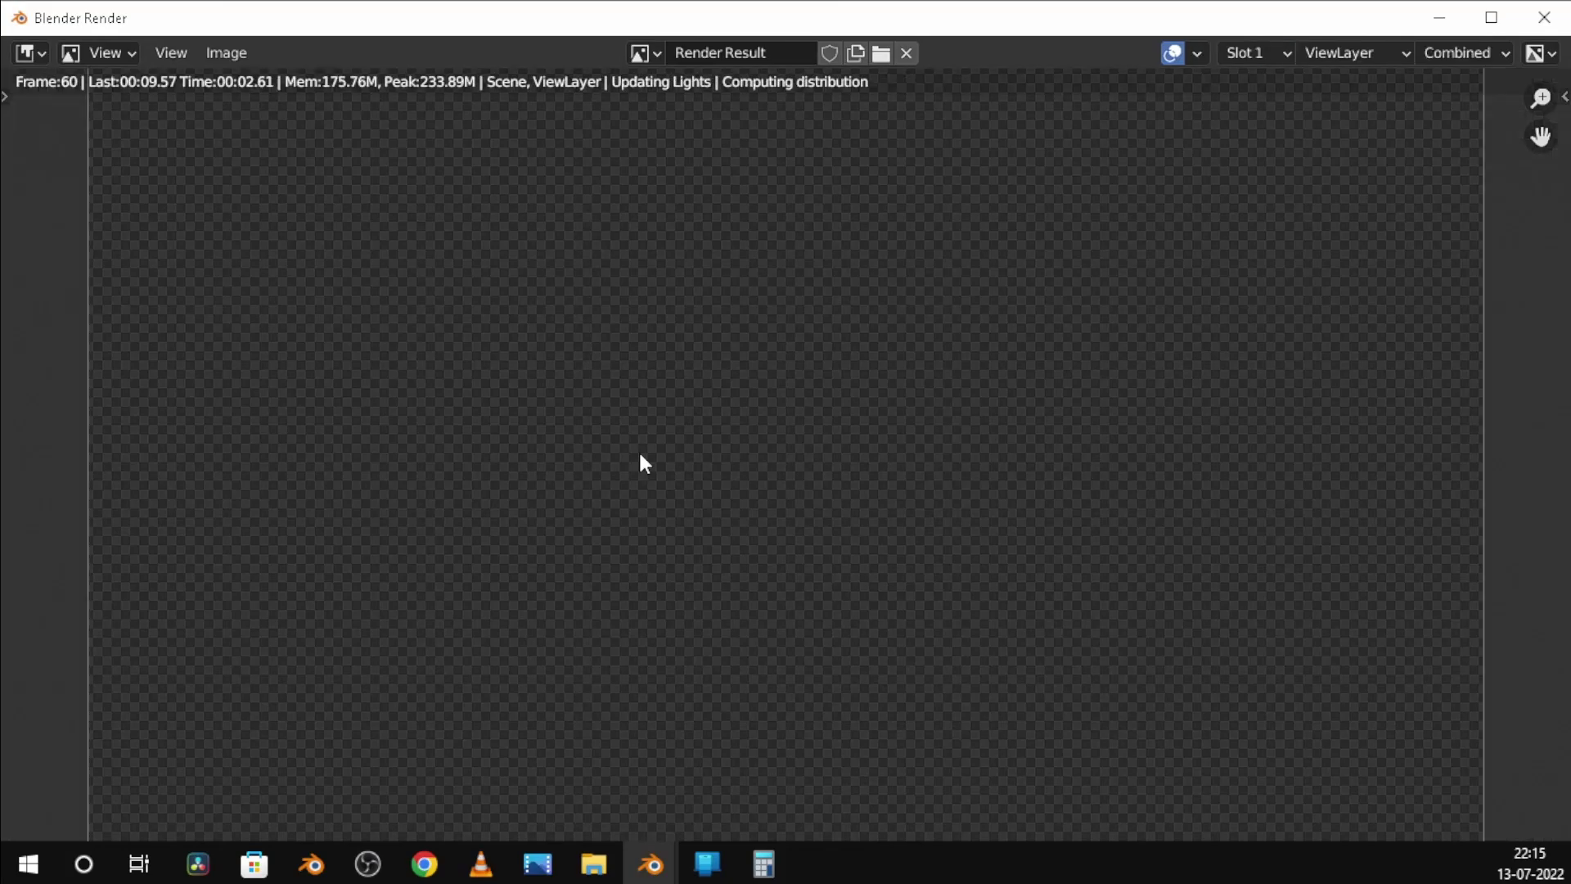
{"action": "scroll", "coordinate": [951, 418], "scroll_direction": "up", "scroll_amount": 1}
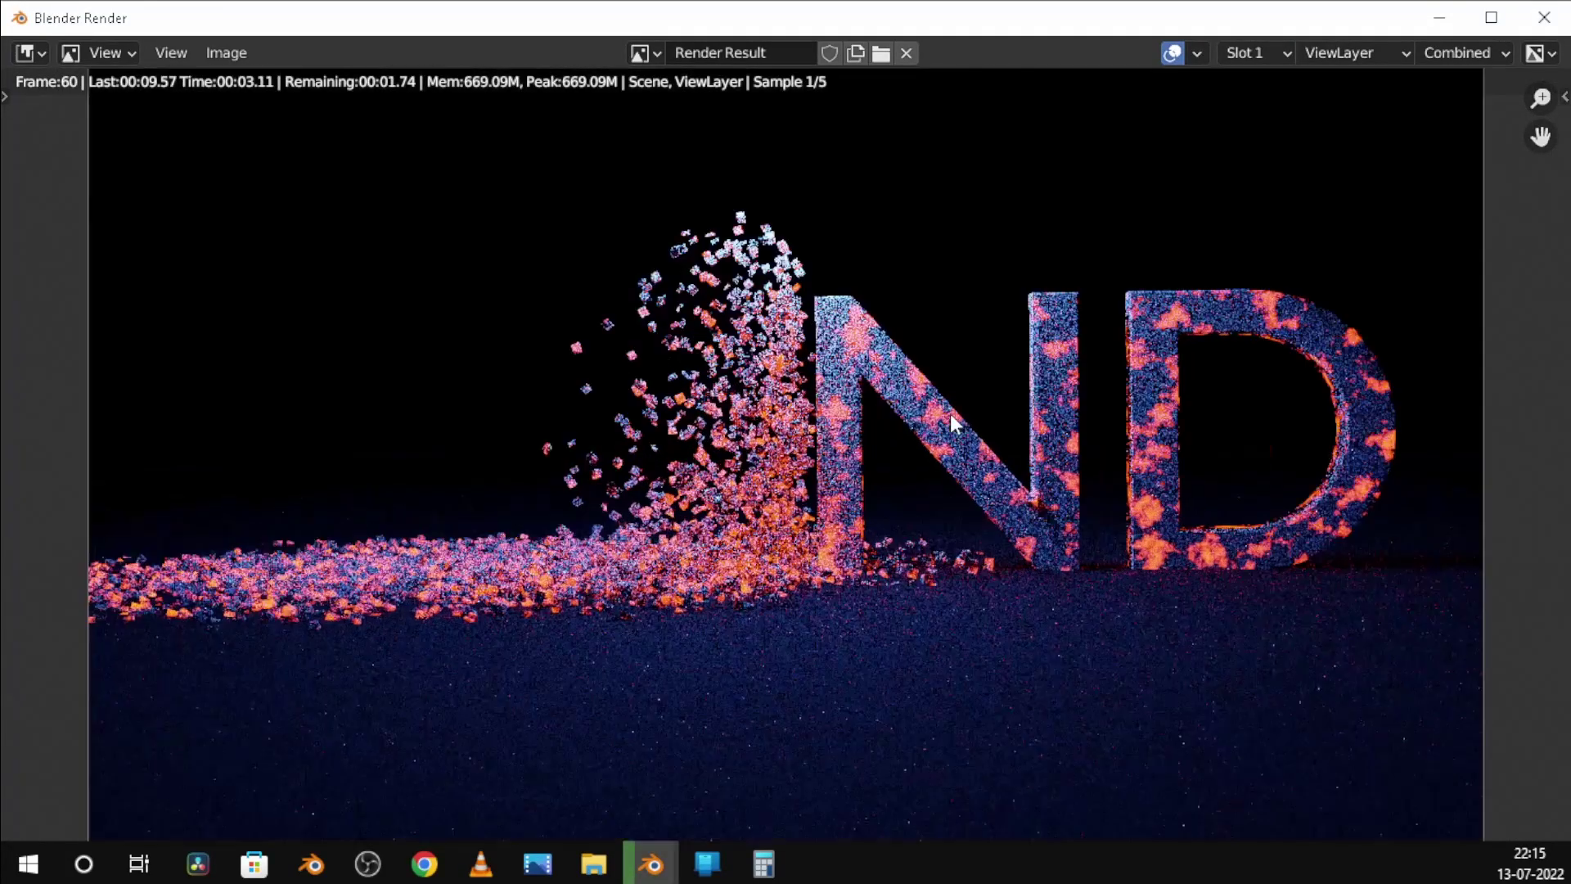
{"action": "scroll", "coordinate": [951, 418], "scroll_direction": "up", "scroll_amount": 1}
{"action": "scroll", "coordinate": [951, 417], "scroll_direction": "down", "scroll_amount": 1}
{"action": "scroll", "coordinate": [950, 414], "scroll_direction": "down", "scroll_amount": 1}
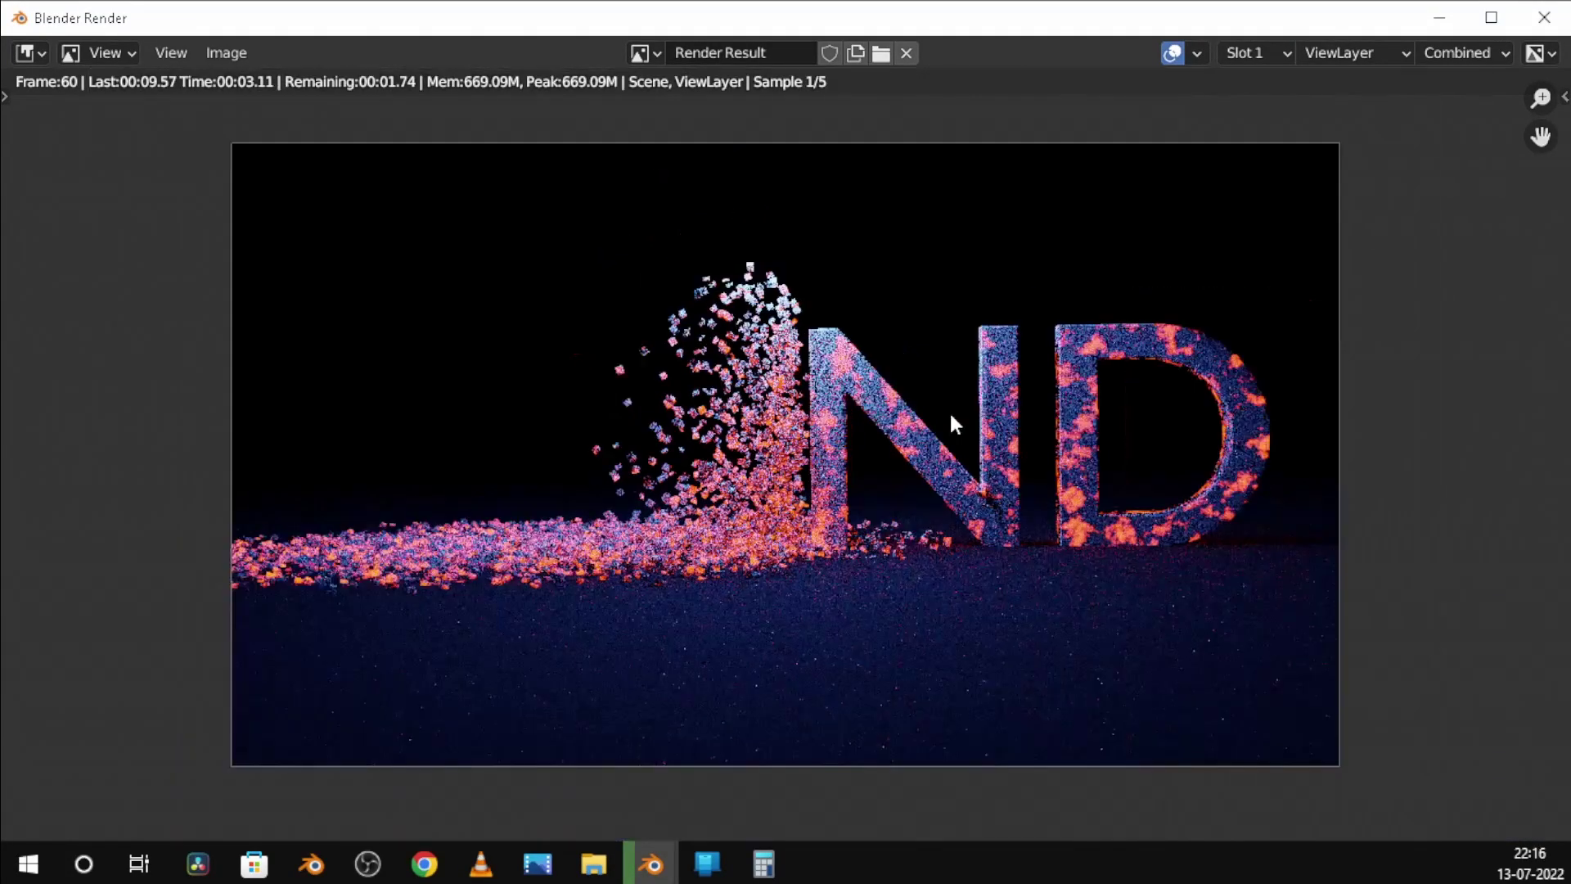
{"action": "scroll", "coordinate": [950, 414], "scroll_direction": "up", "scroll_amount": 2}
{"action": "scroll", "coordinate": [950, 414], "scroll_direction": "down", "scroll_amount": 1}
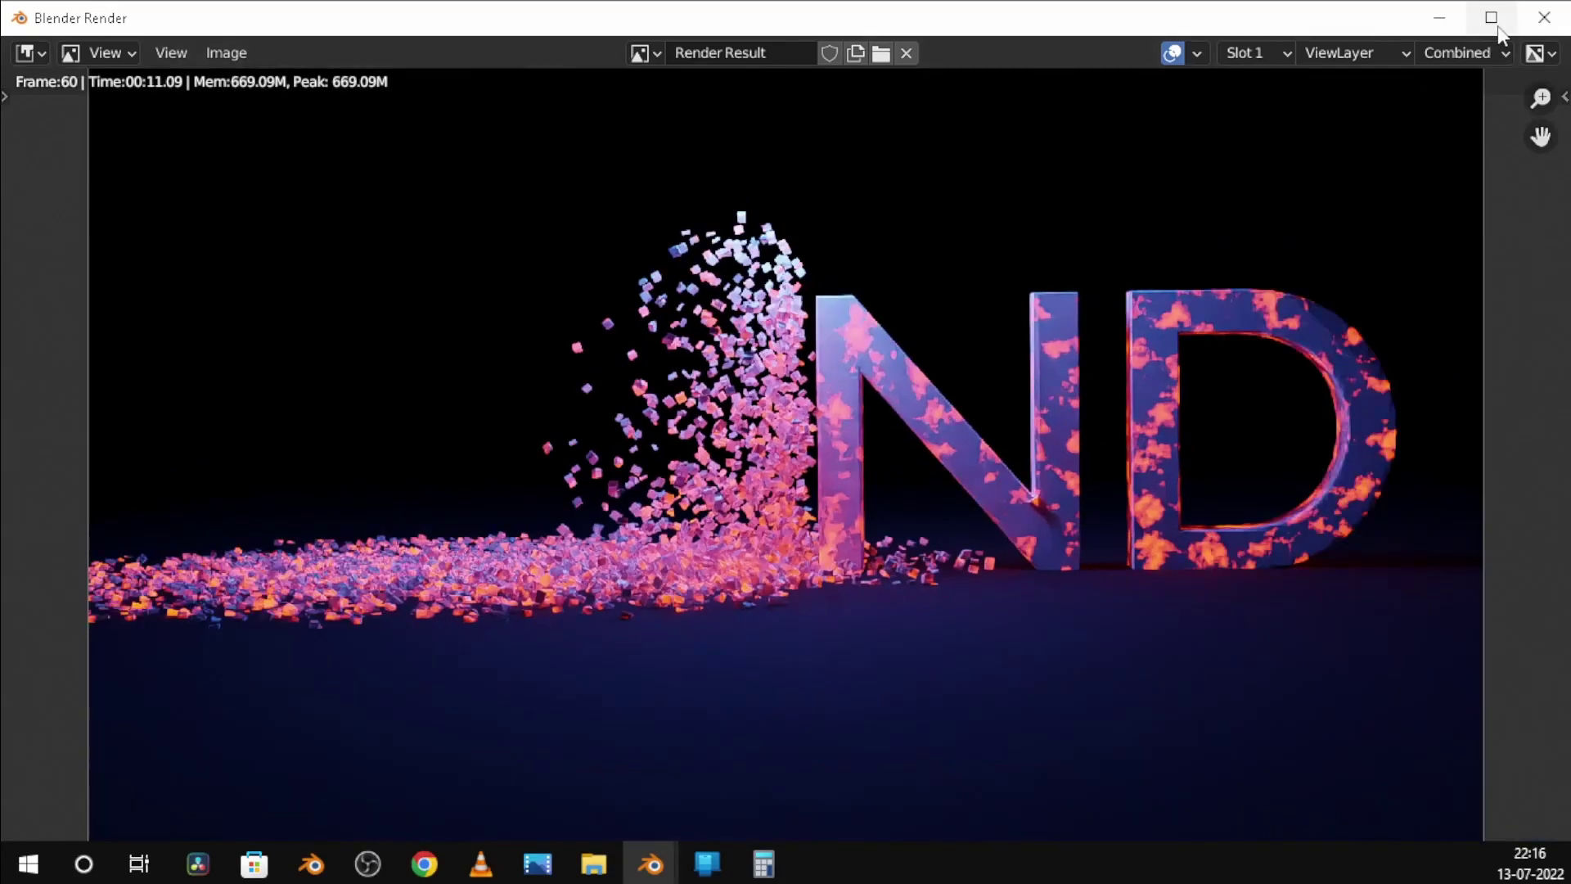
{"action": "left_click", "coordinate": [1542, 18]}
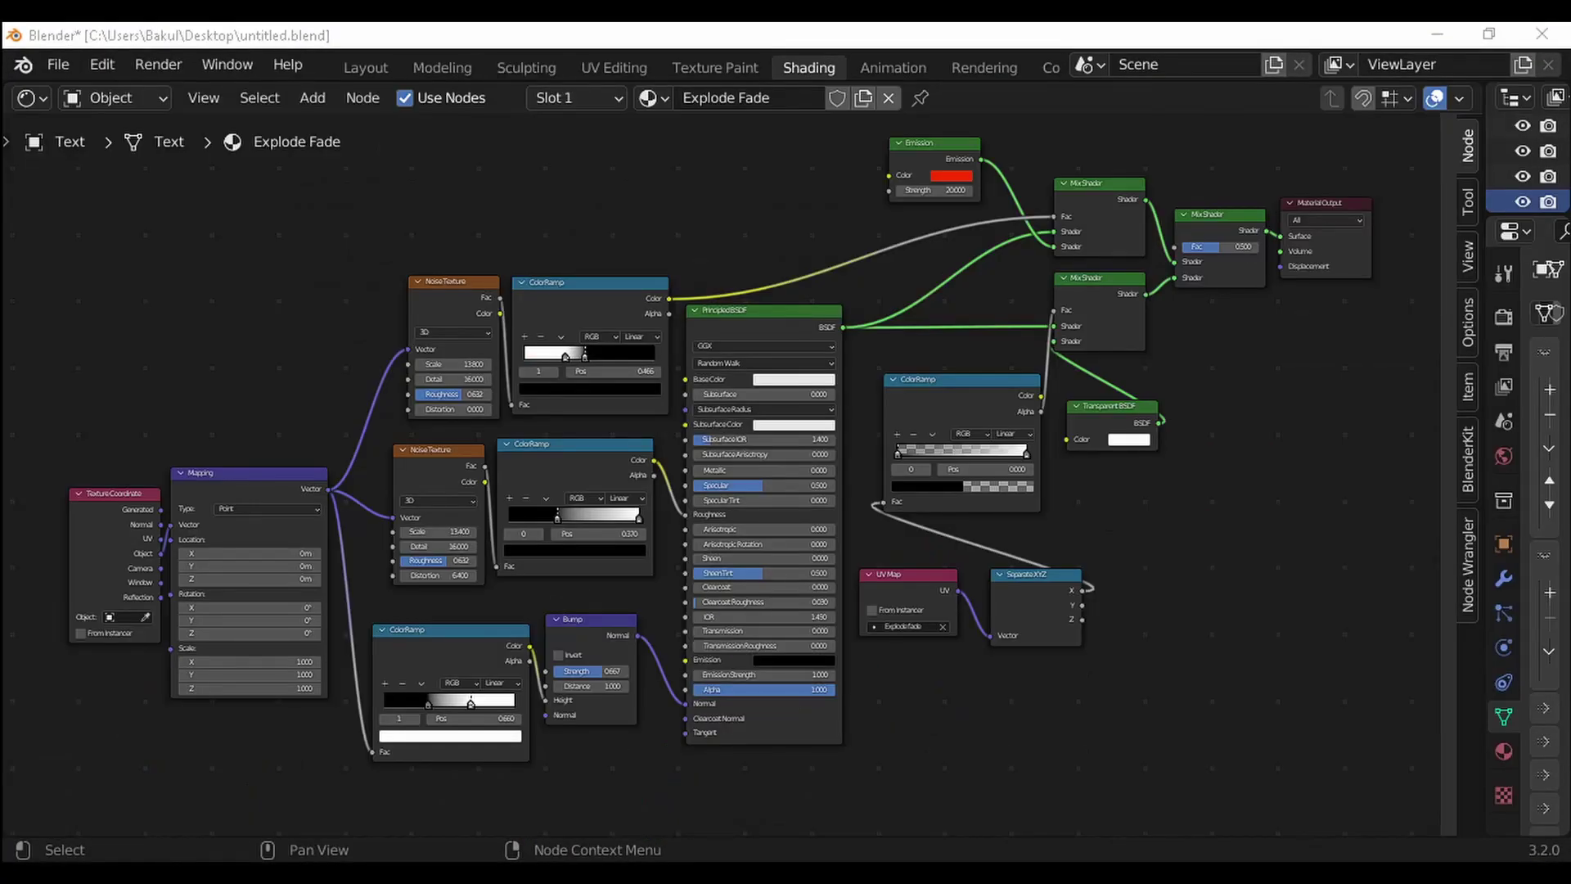